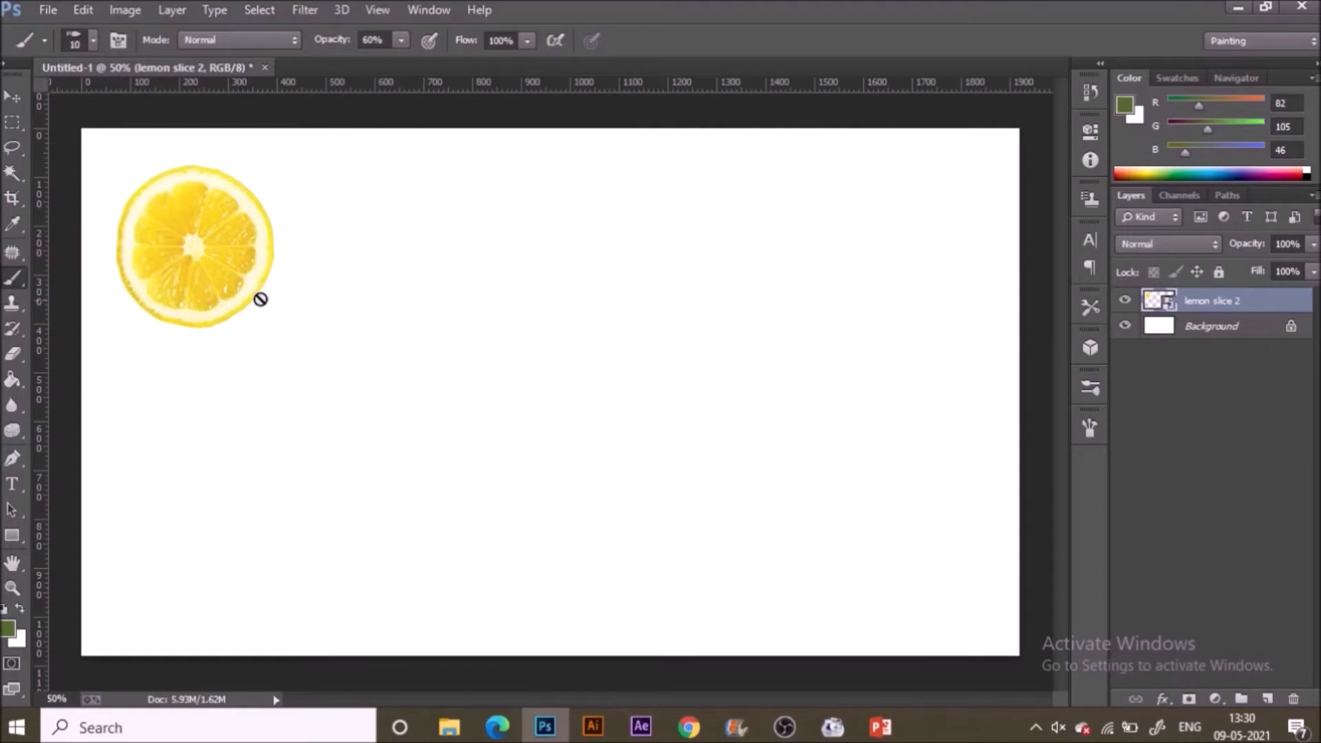
Add a new layer above the lemon slice and restore the default black and white colours.
left_click(1264, 700)
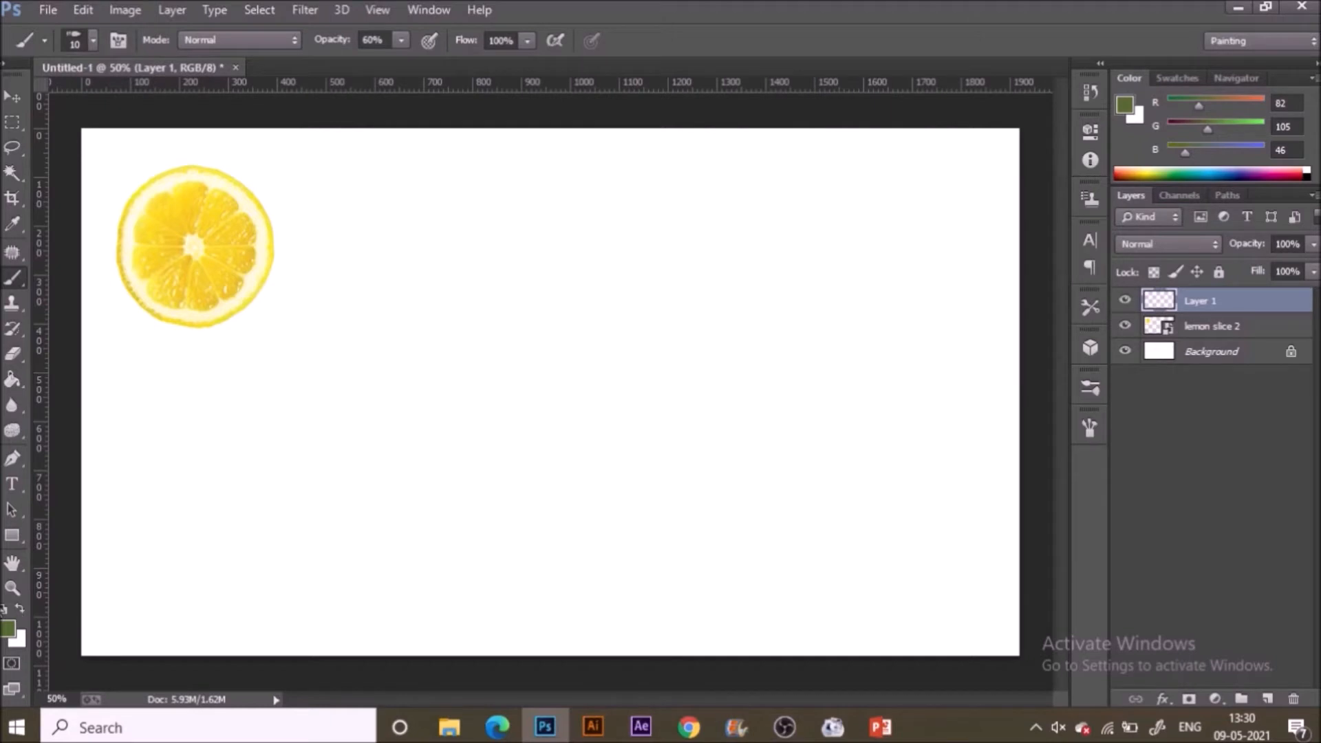
left_click(4, 608)
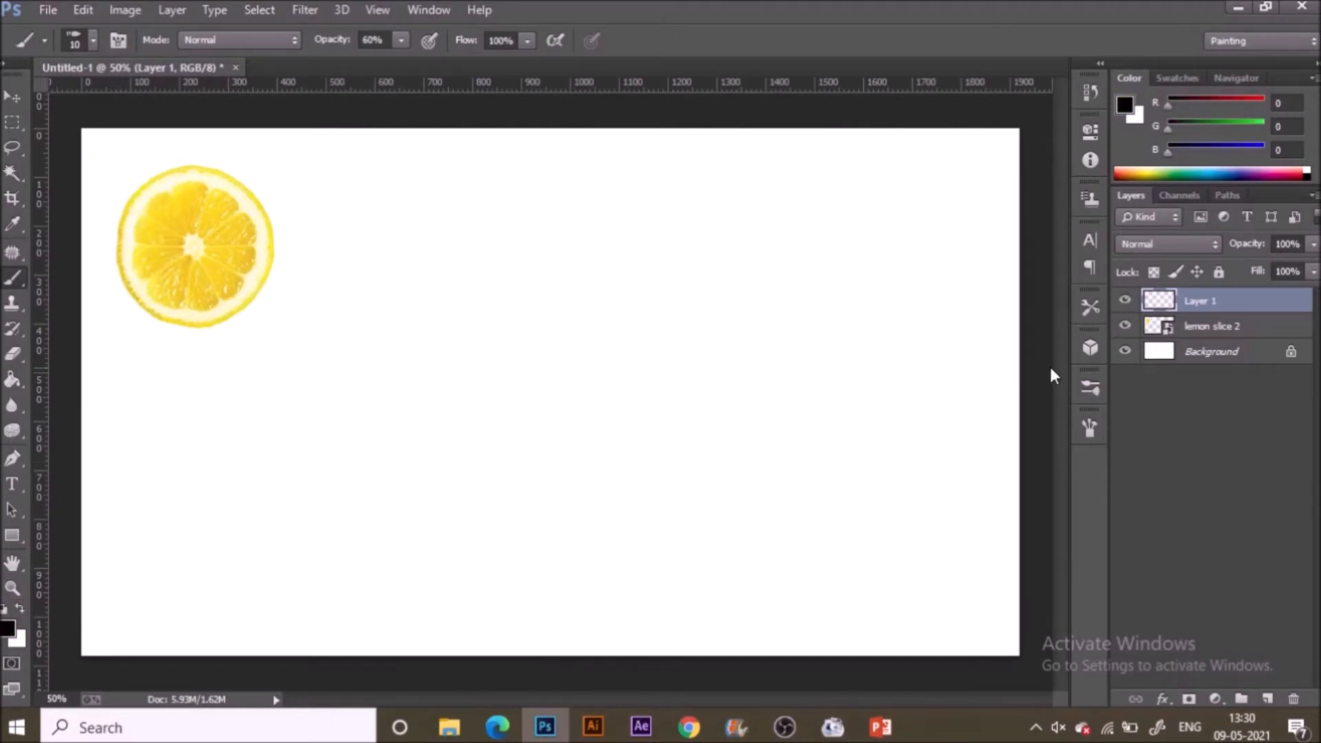
Choose the thin tapered-stroke brush preset at 10 px and rename the new layer as sketch.
left_click(1091, 390)
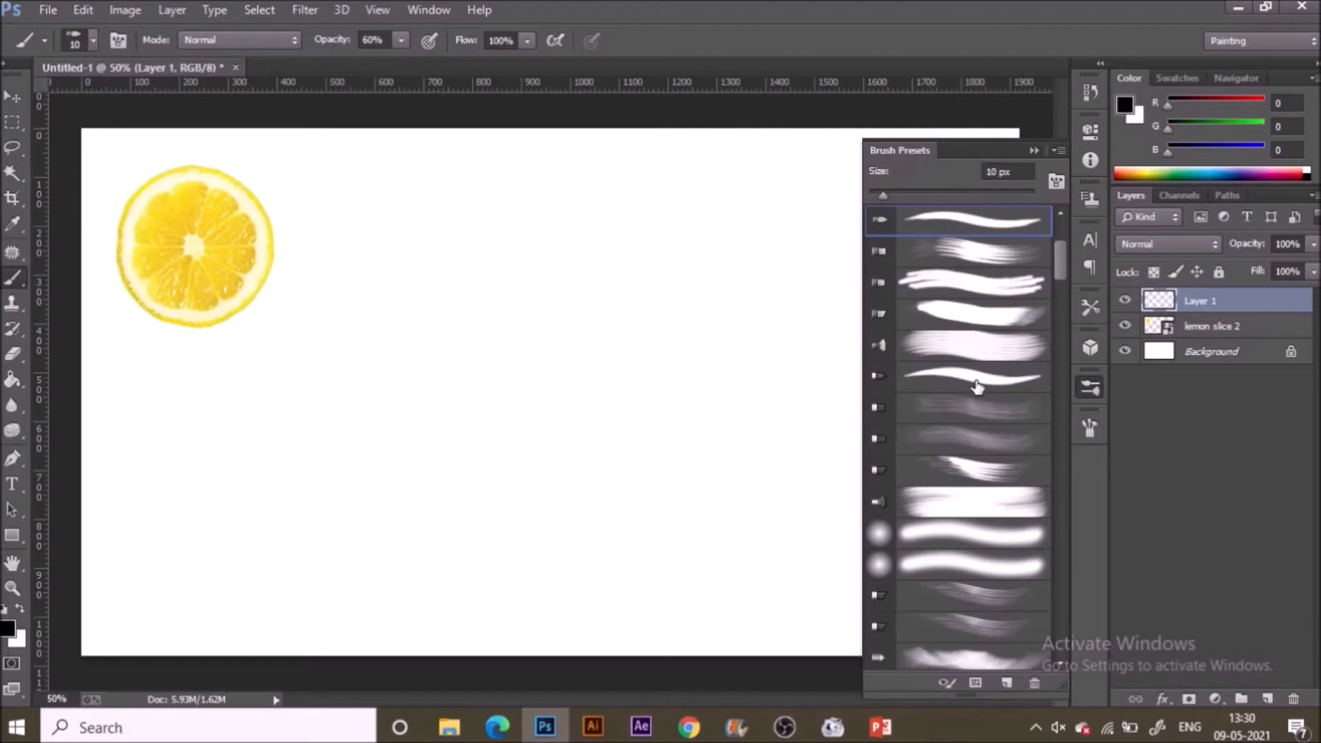
left_click(976, 385)
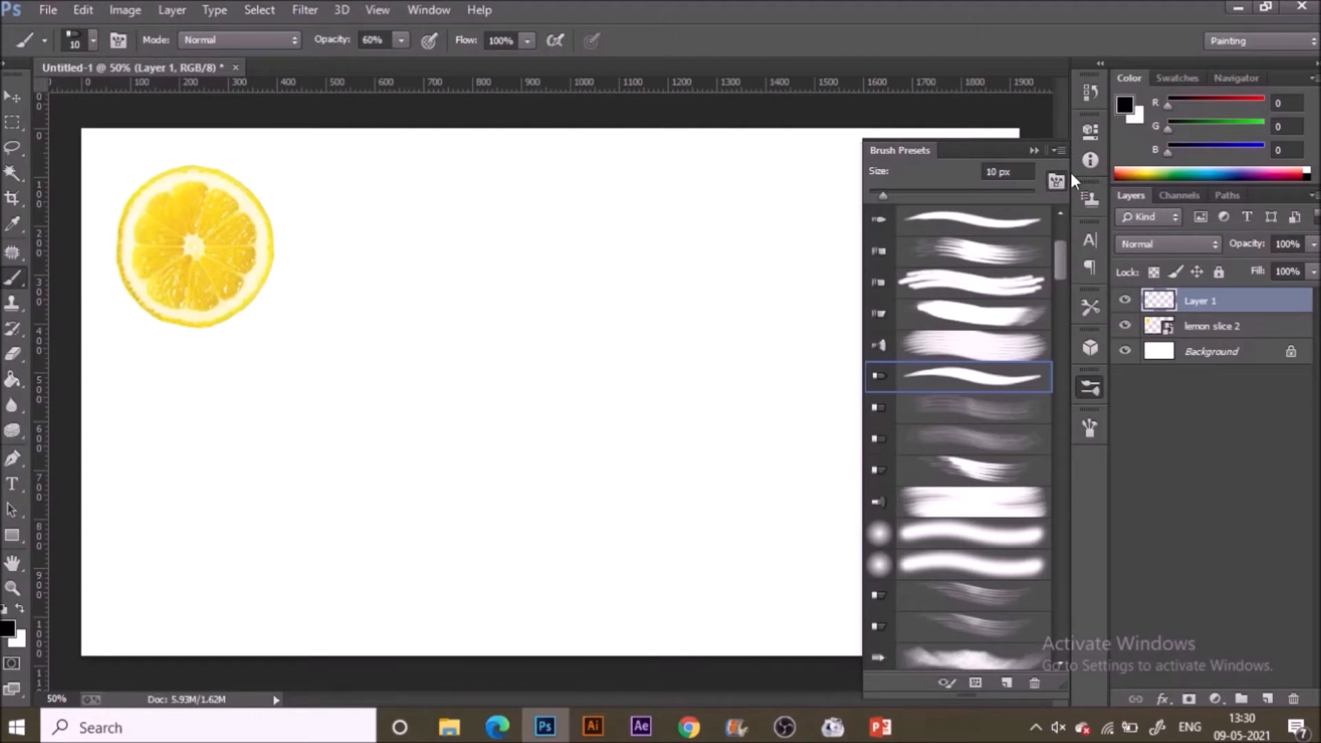
left_click(1060, 156)
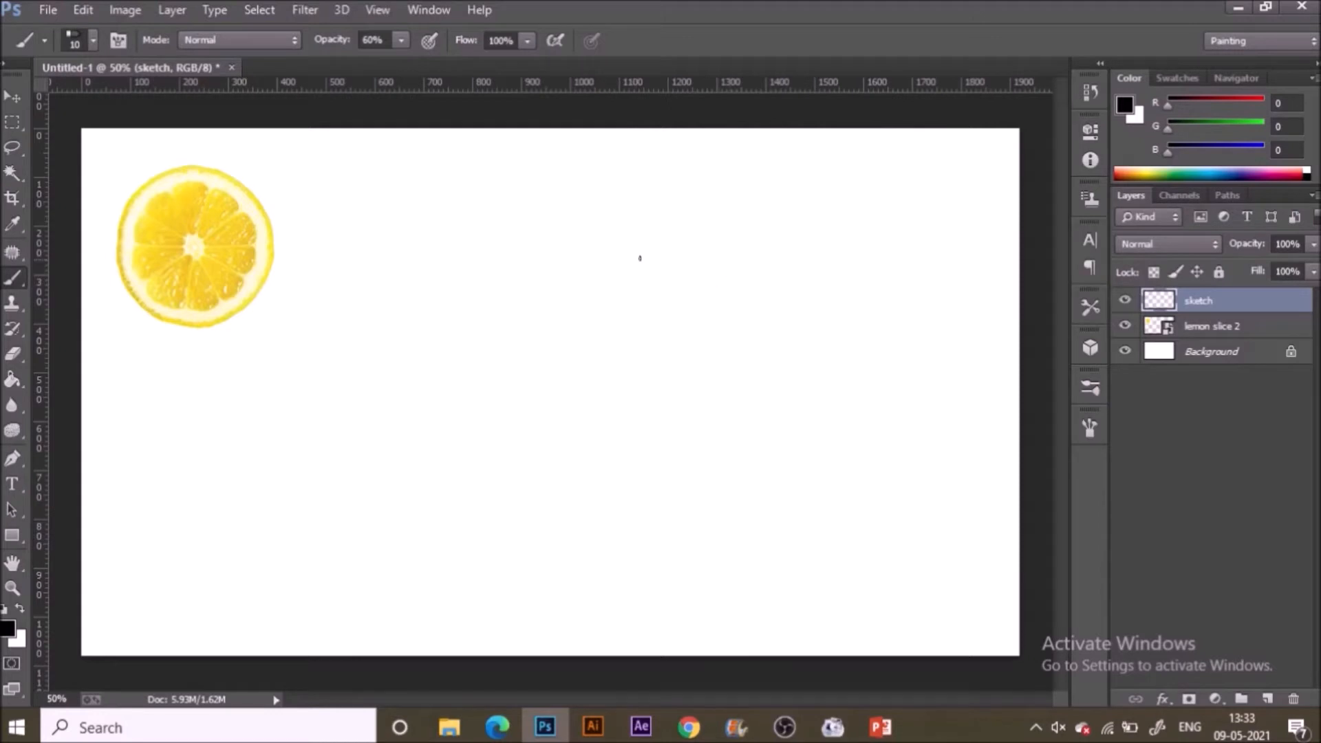
mouse_move(717, 235)
left_mouse_down()
mouse_move(607, 333)
mouse_move(710, 467)
mouse_move(791, 459)
mouse_move(865, 354)
mouse_move(827, 278)
mouse_move(726, 242)
mouse_move(864, 348)
mouse_move(846, 306)
mouse_move(772, 249)
mouse_move(726, 241)
left_mouse_up()
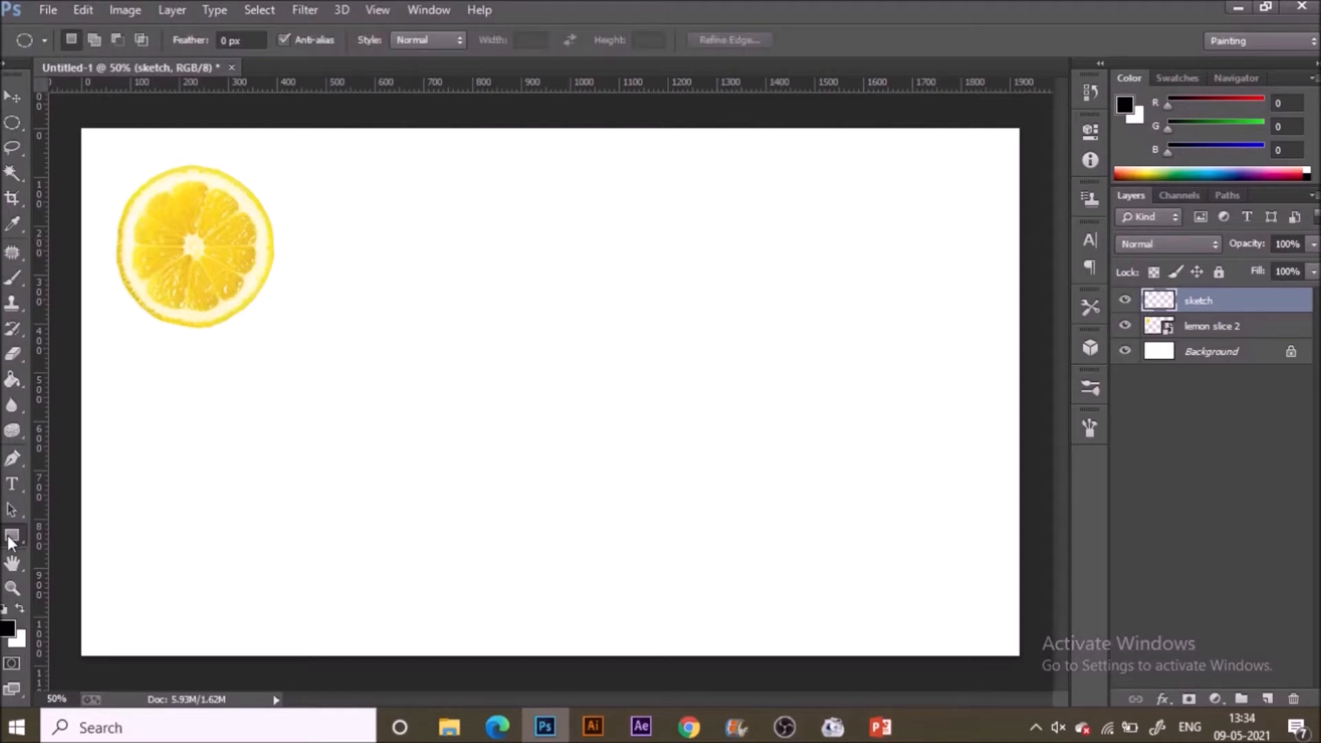
Draw a circle about 700 px in diameter with the Ellipse Tool, on the empty canvas beside the lemon slice.
left_click(10, 537)
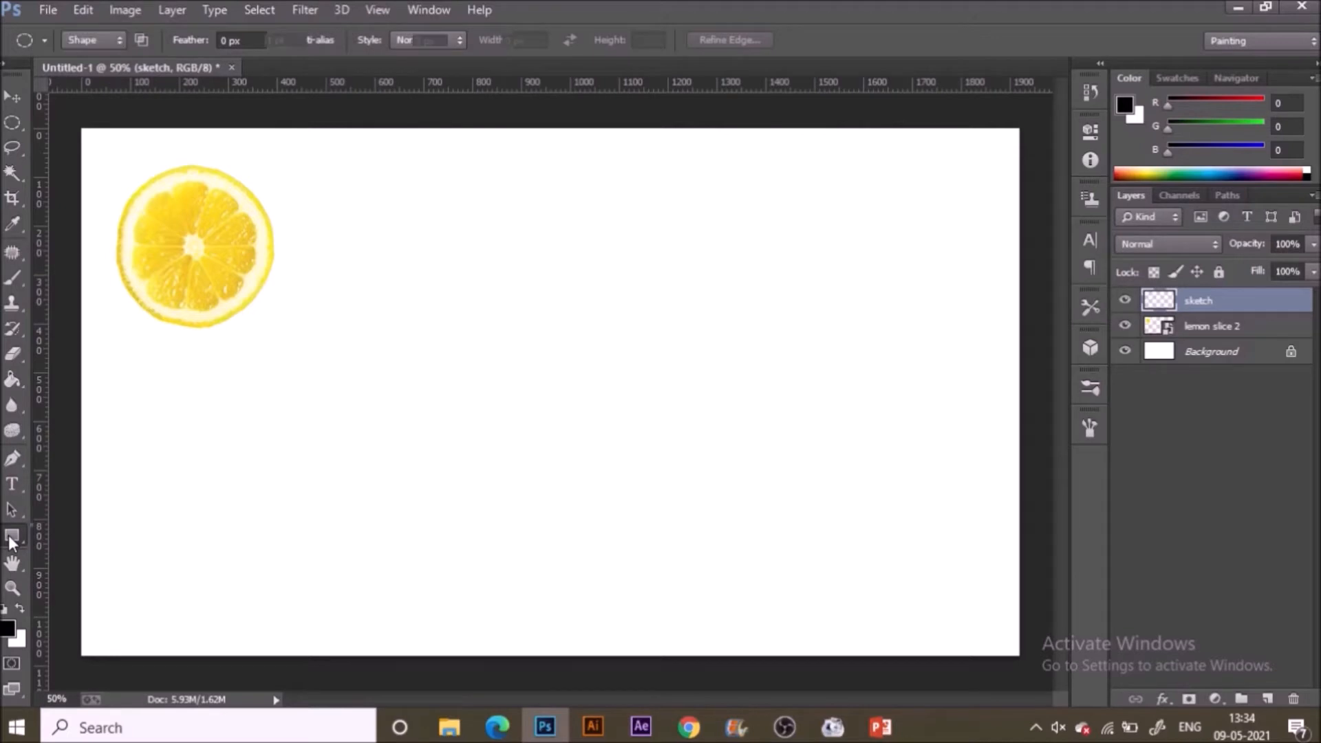
right_click(17, 538)
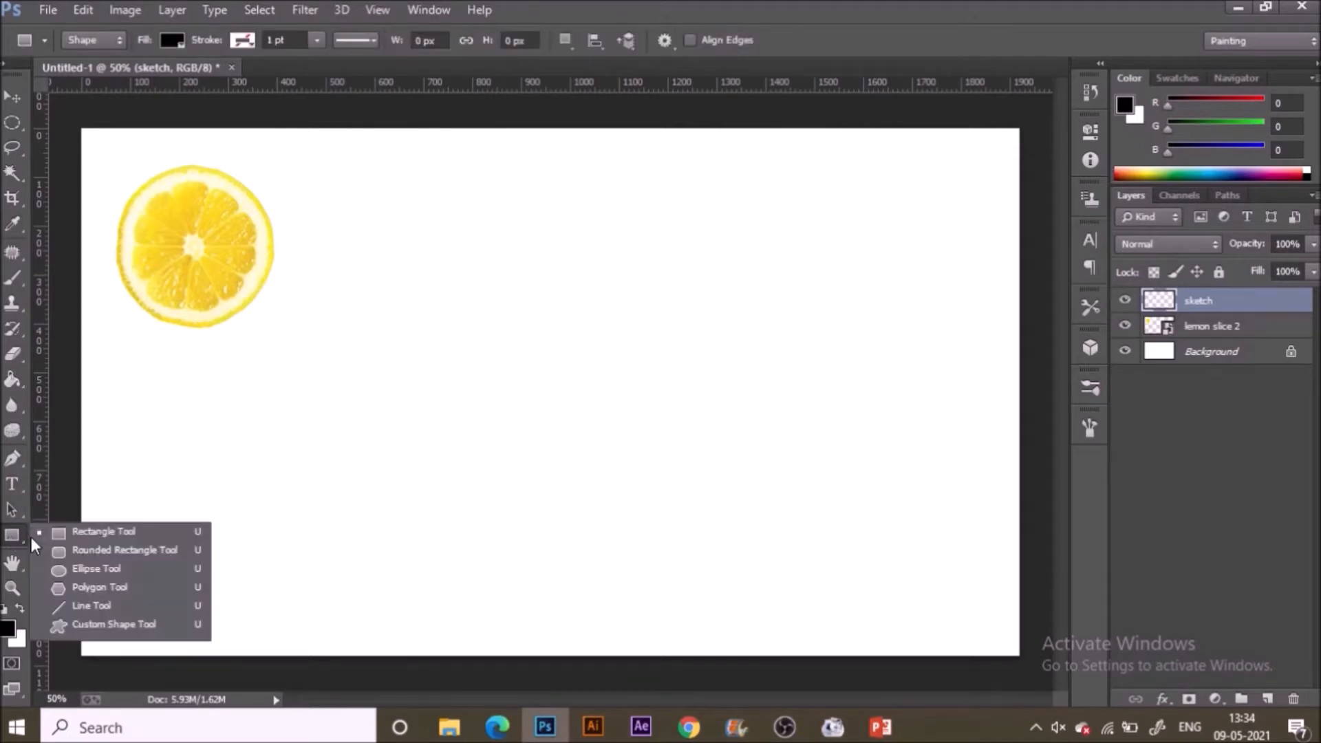
left_click(115, 570)
left_click_drag(690, 360, 865, 558)
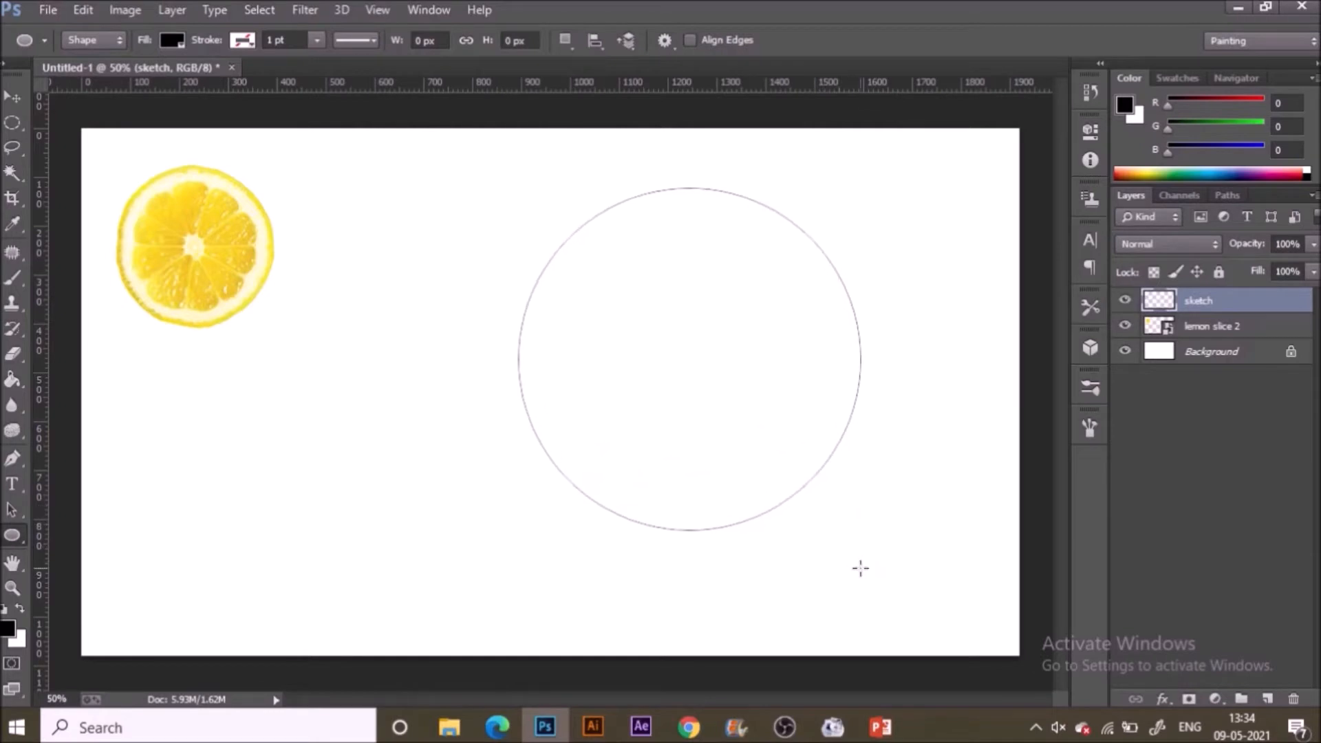
Remove the circle's fill and give it a solid black stroke.
left_click(173, 40)
left_click(176, 40)
left_click(164, 39)
left_click(88, 78)
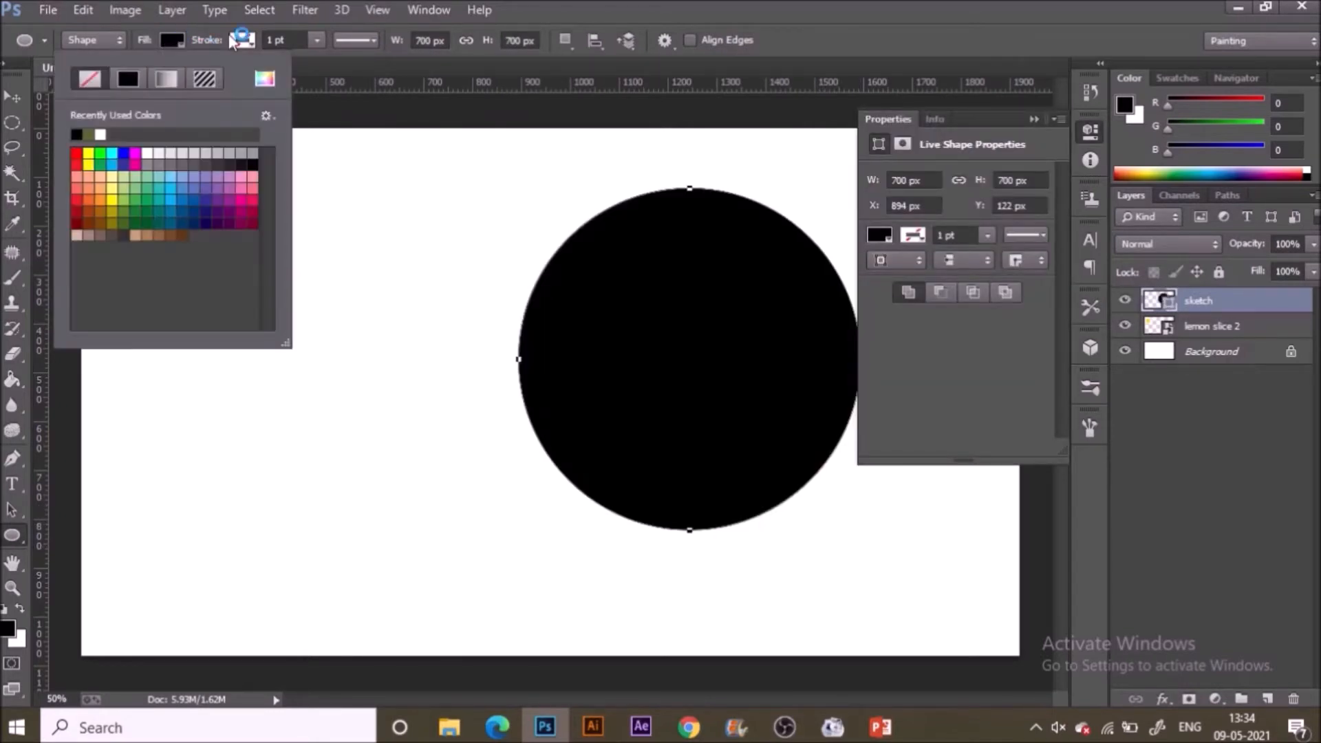
left_click(243, 39)
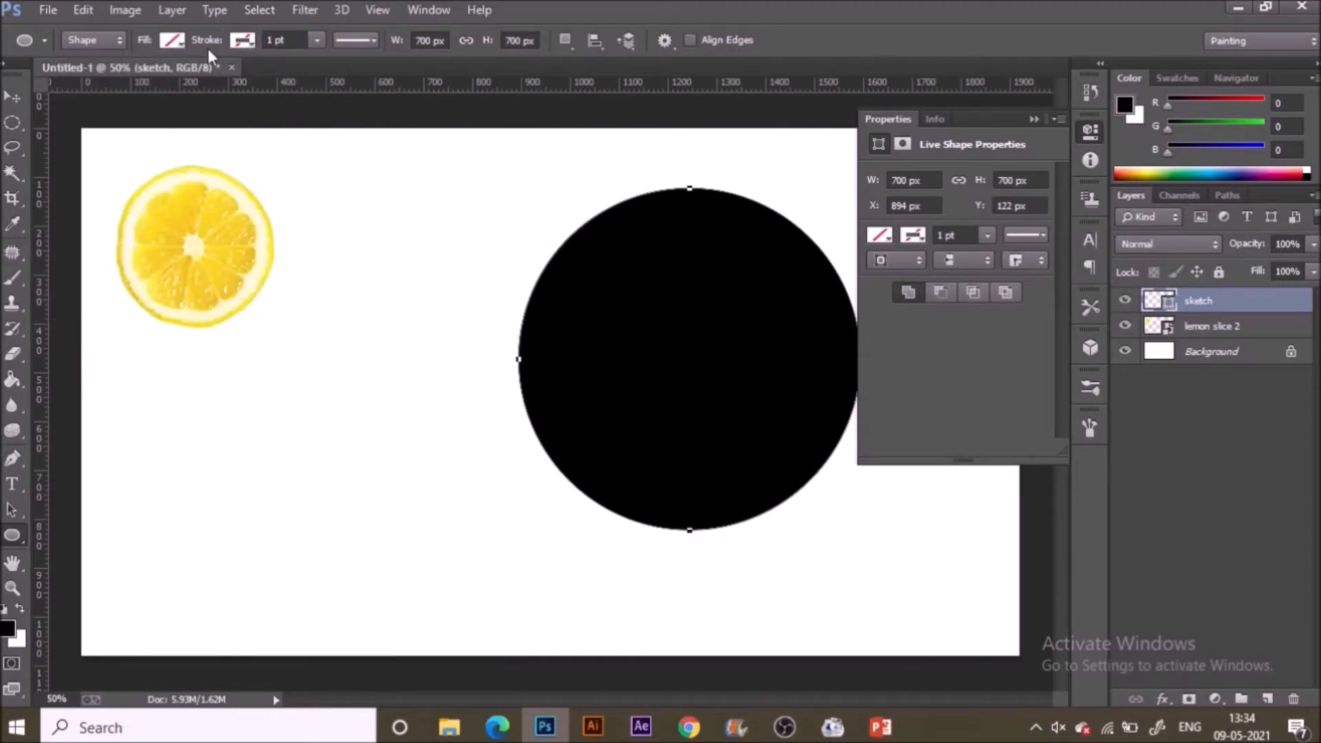
left_click(241, 39)
left_click(198, 79)
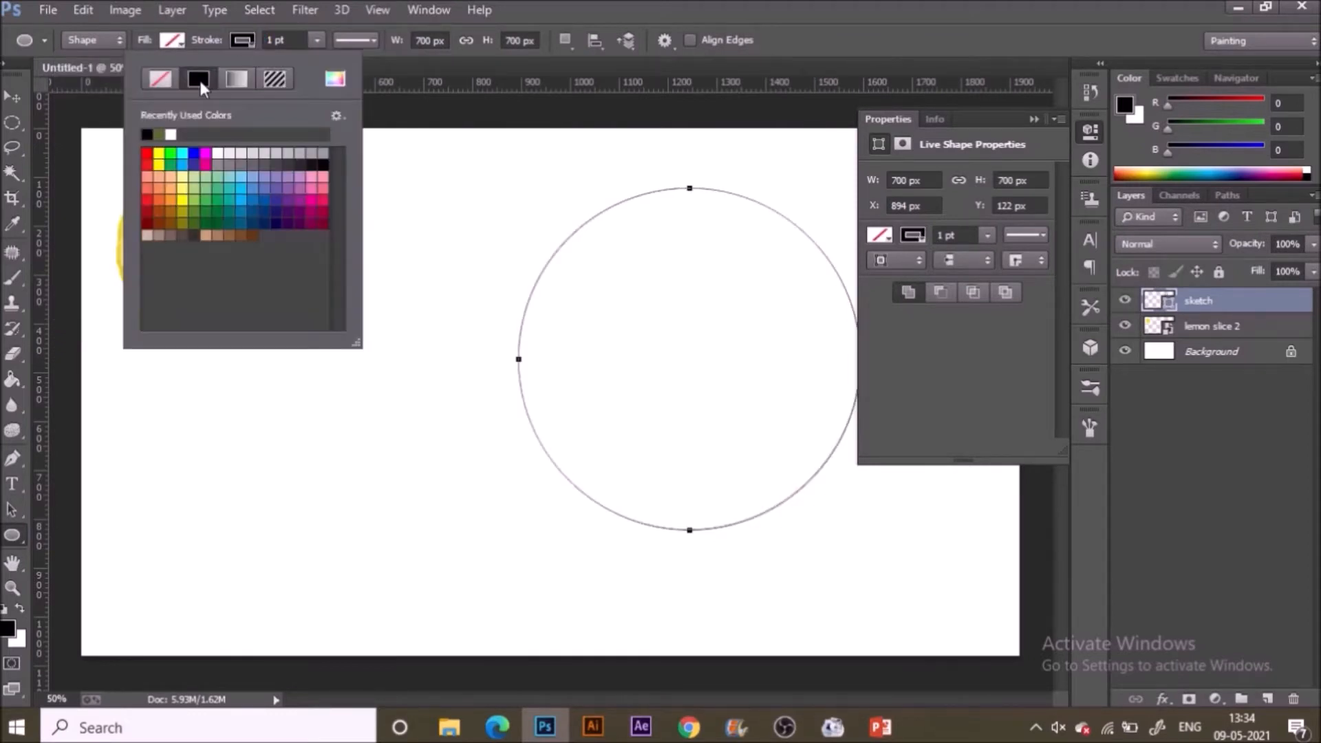
Rasterize the circle's sketch layer.
left_click(19, 88)
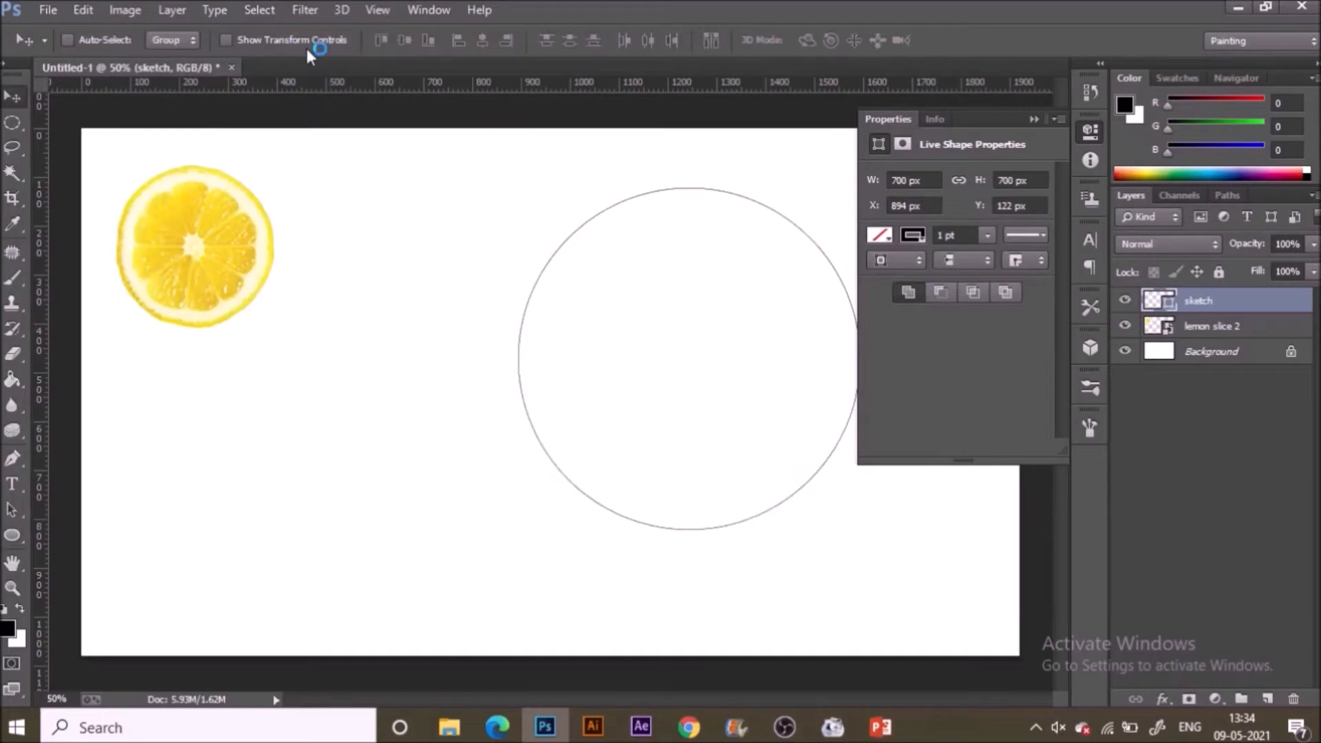
left_click(1033, 120)
right_click(1197, 303)
left_click(852, 265)
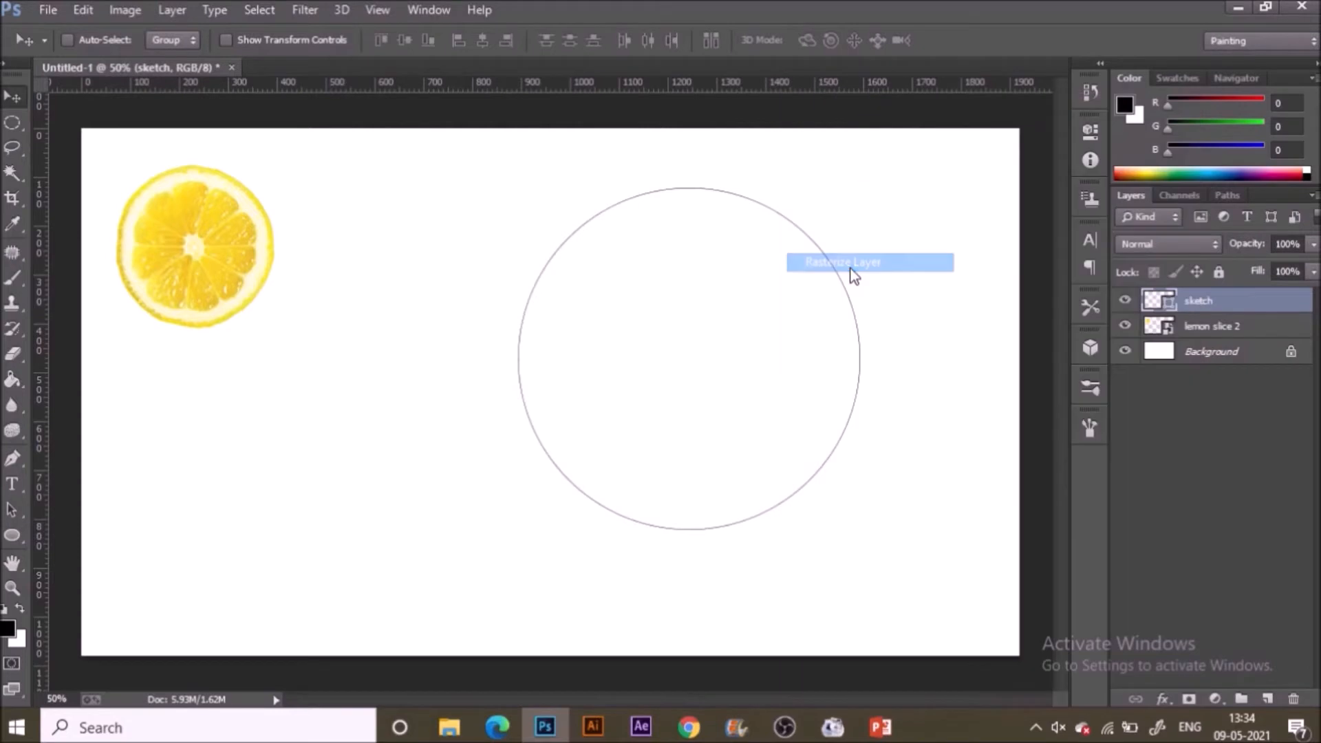
Make a rectangular selection around the circle and copy it to a new layer.
left_click(12, 123)
left_click(106, 140)
key("shift+m")
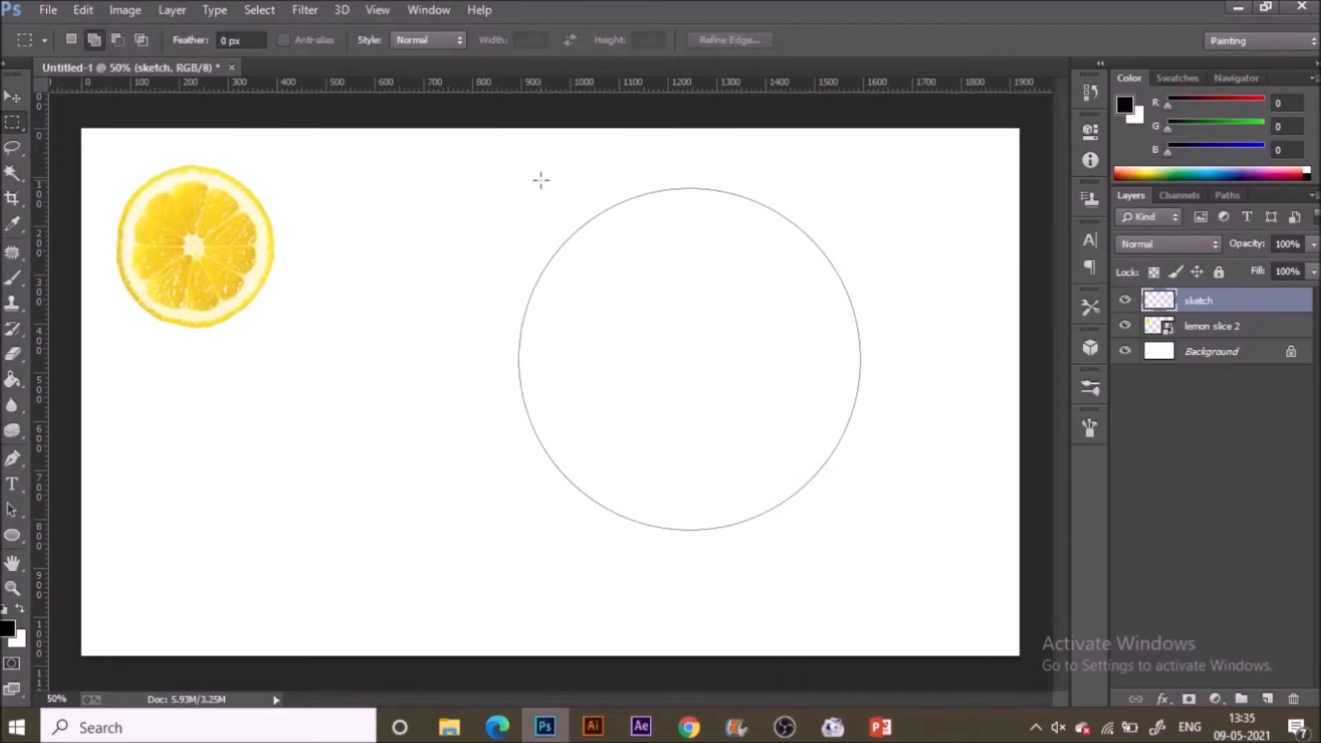
left_click_drag(480, 162, 906, 567)
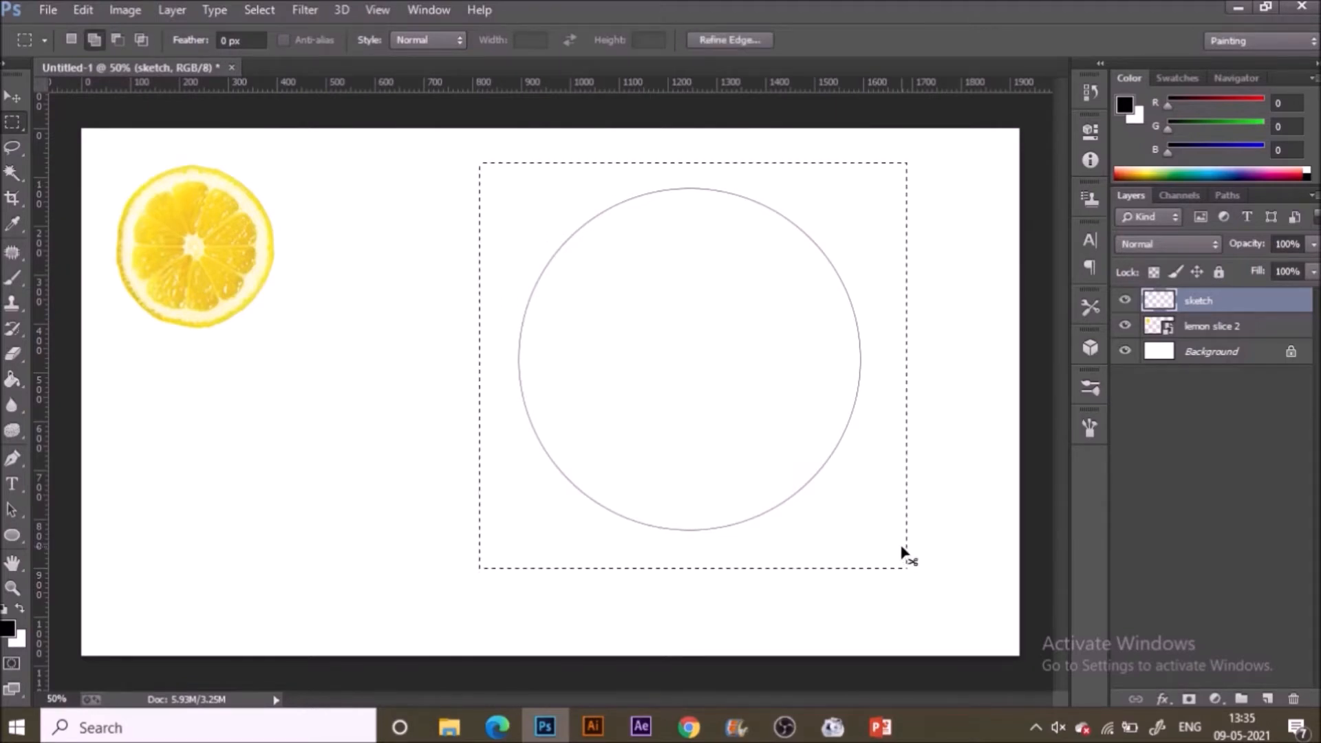
key("ctrl+j")
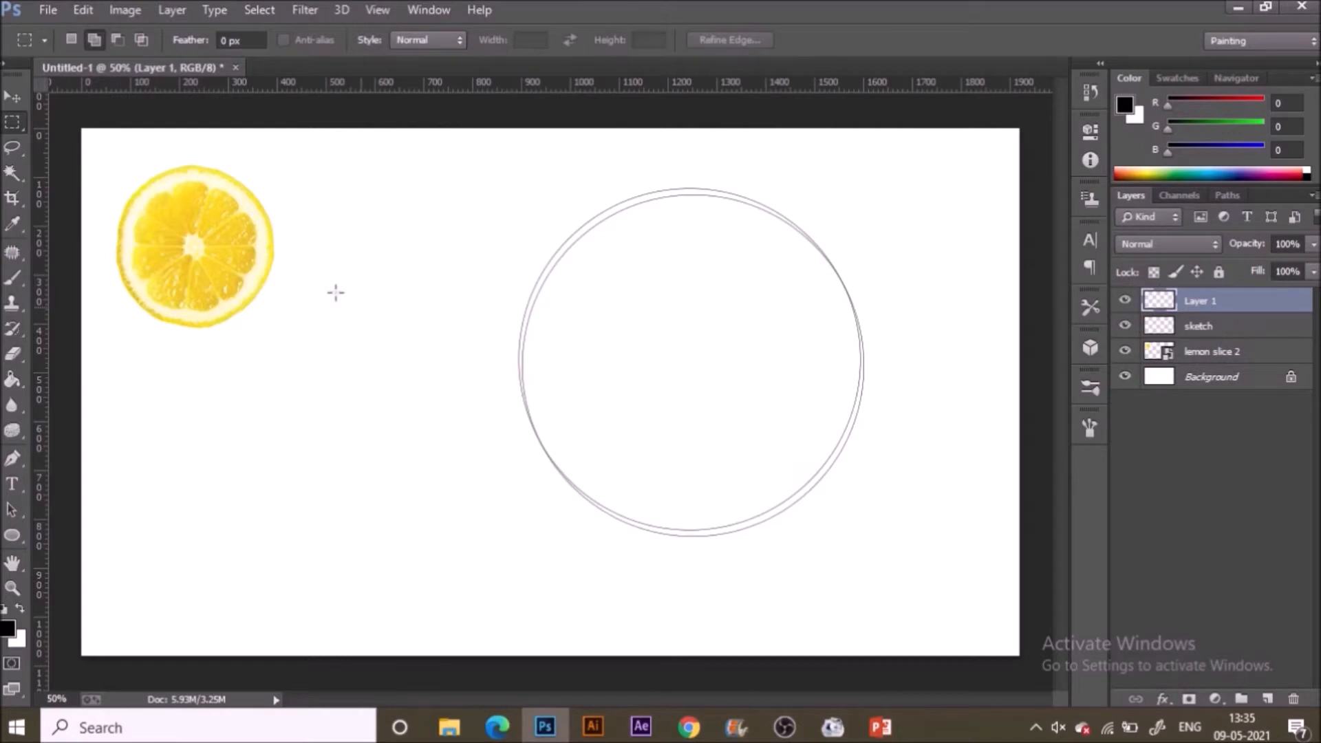
Scale the copied circle down slightly and centre it inside the original to form a thin rind ring.
left_click(15, 99)
key("ctrl+t")
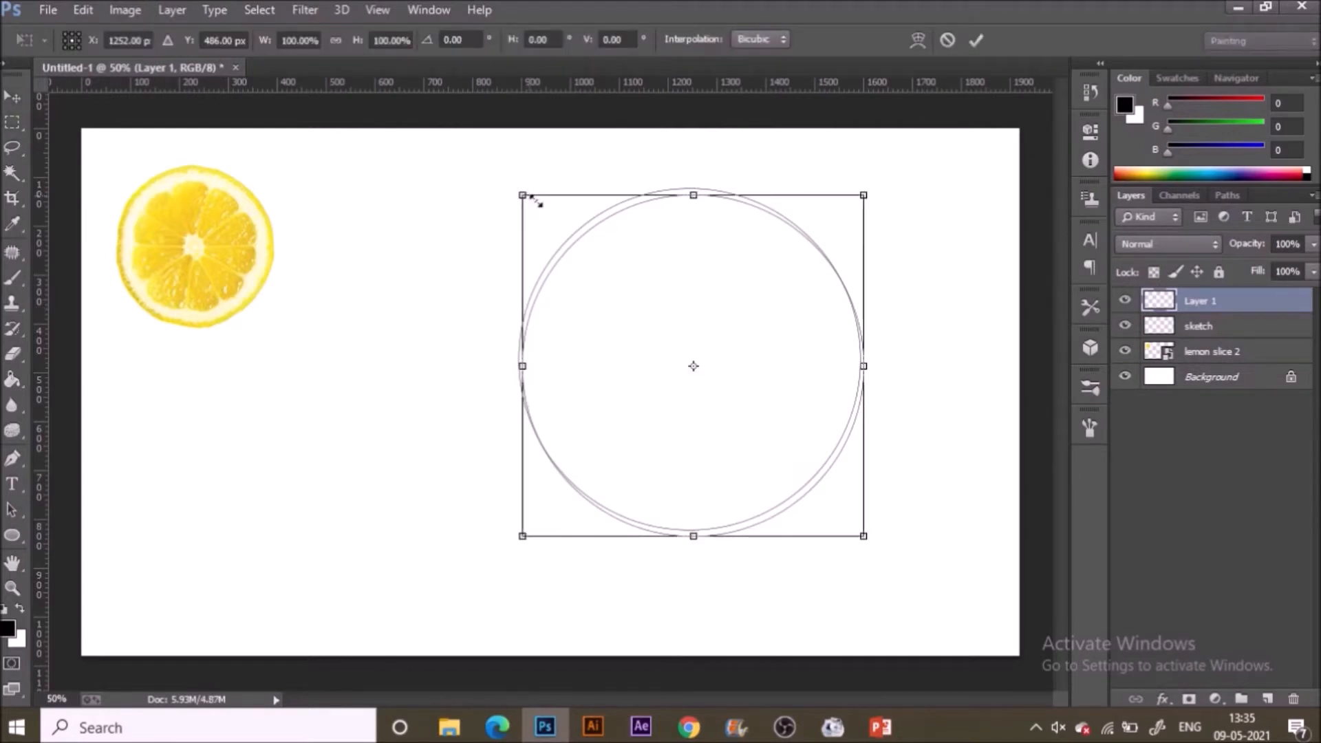
left_click_drag(525, 197, 537, 204)
left_click_drag(776, 435, 771, 421)
left_click(974, 38)
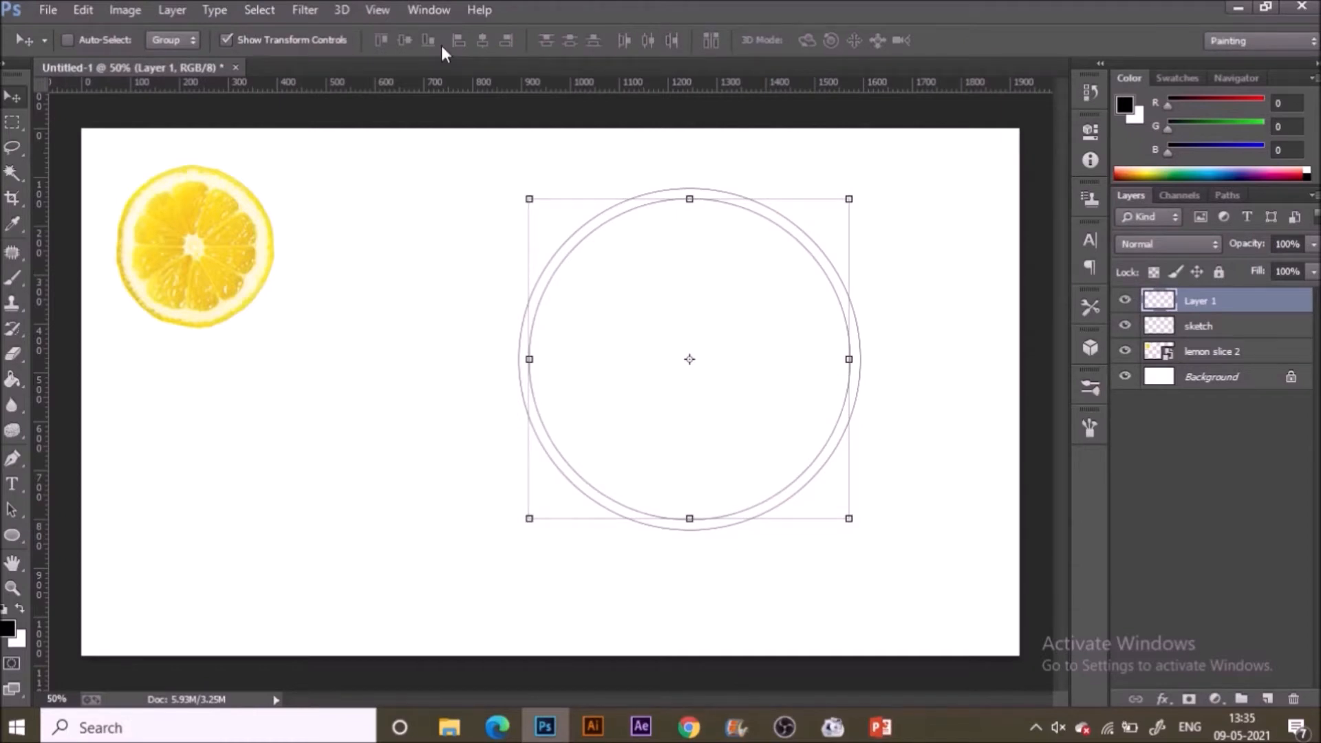
left_click(226, 39)
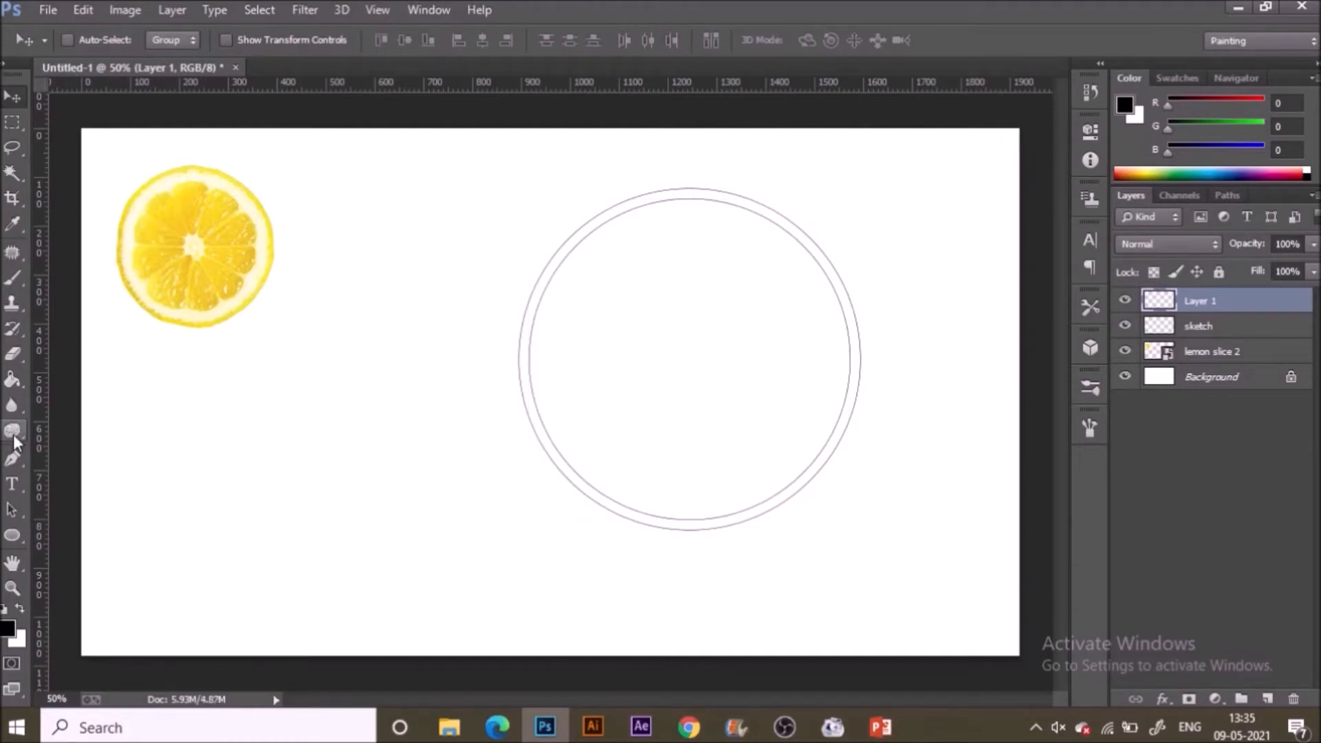
Place a vertical and a horizontal guide crossing near the centre of the circles.
left_click(15, 285)
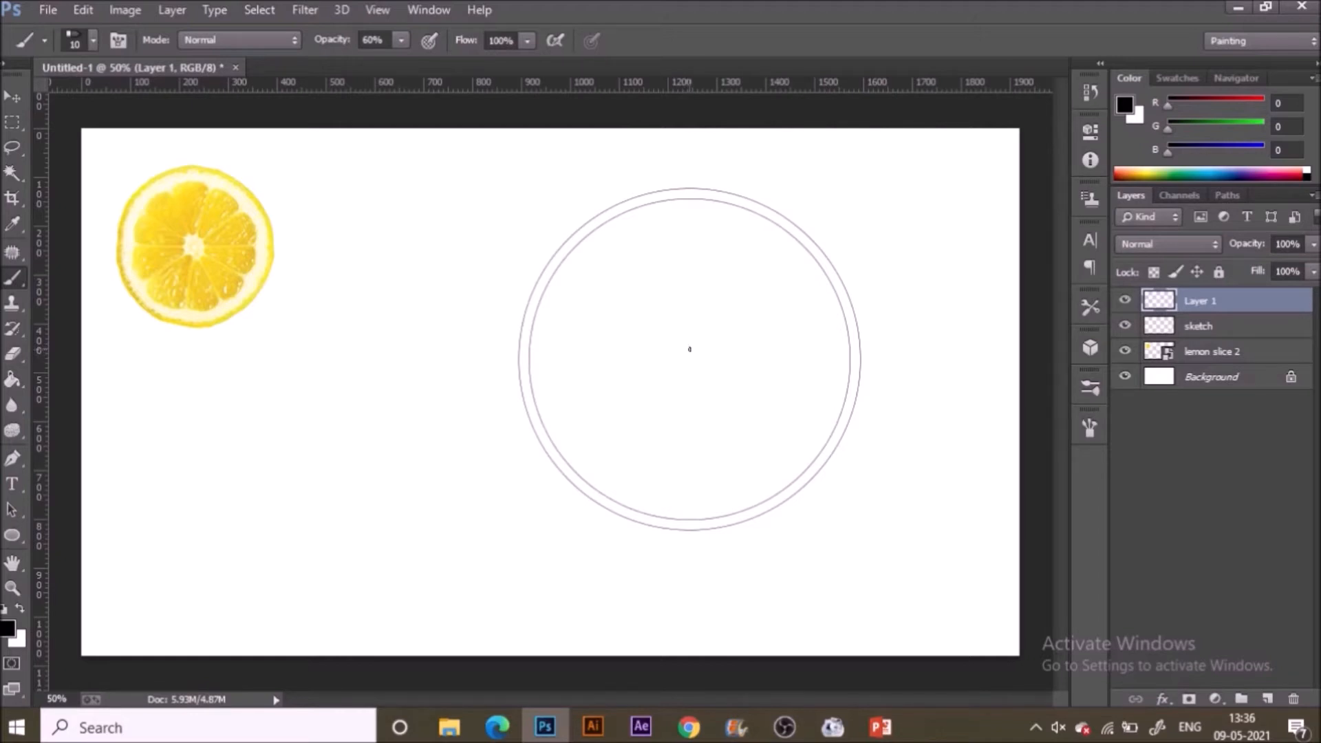
left_click_drag(39, 424, 694, 433)
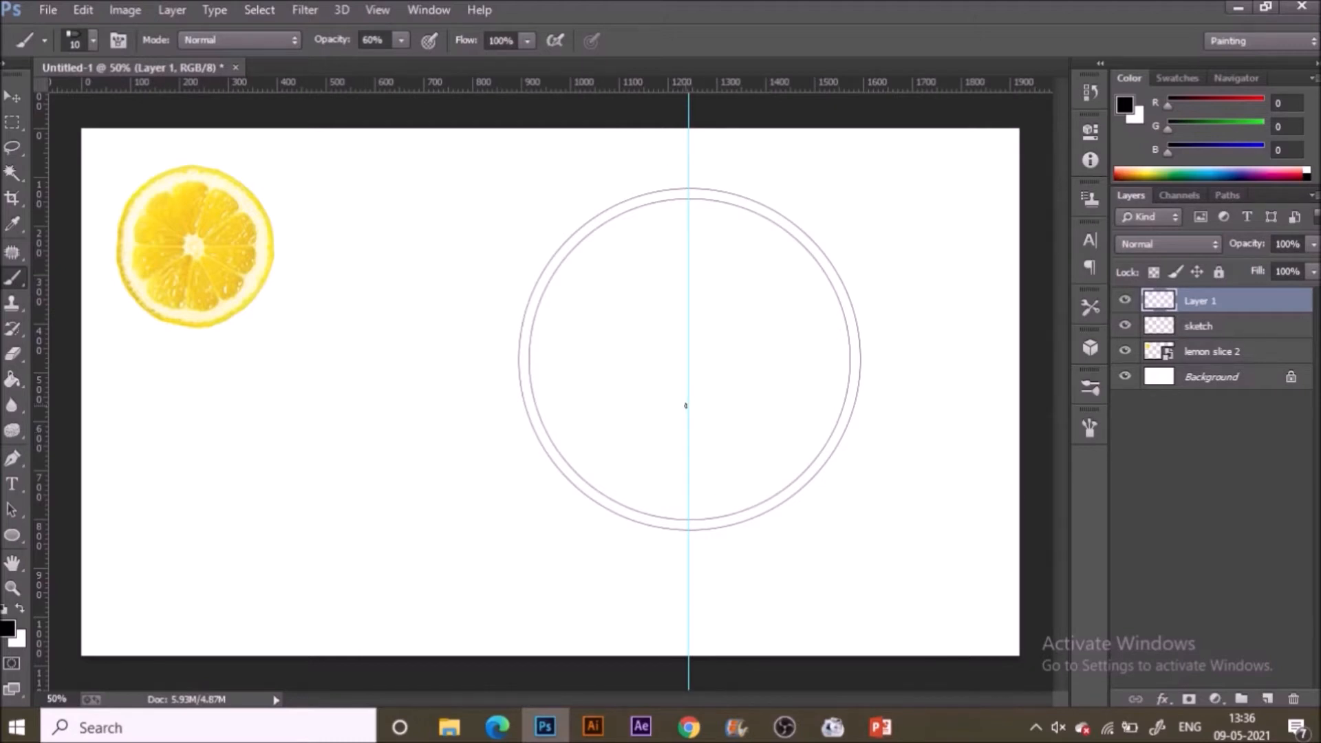
left_click(12, 96)
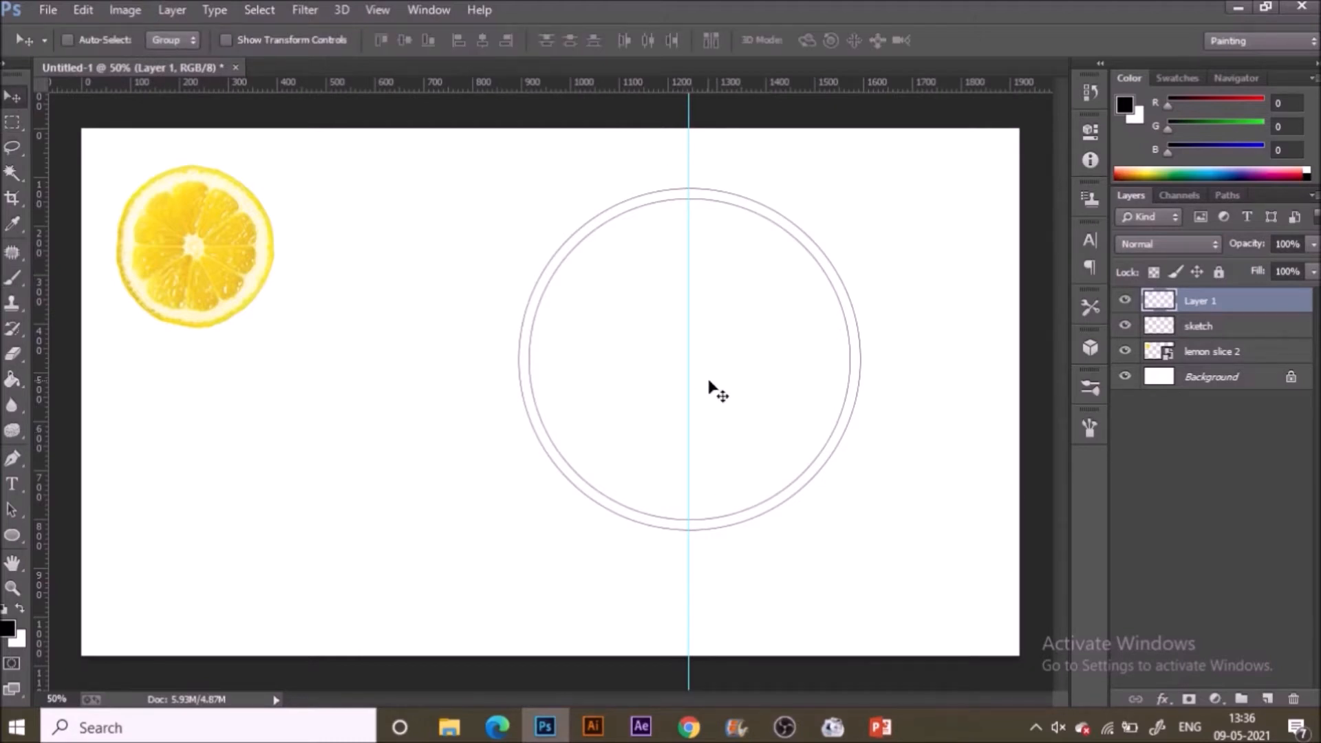
mouse_move(688, 410)
left_mouse_down()
mouse_move(681, 422)
mouse_move(704, 422)
mouse_move(688, 426)
left_mouse_up()
left_click_drag(690, 423, 697, 424)
left_click_drag(734, 93, 732, 366)
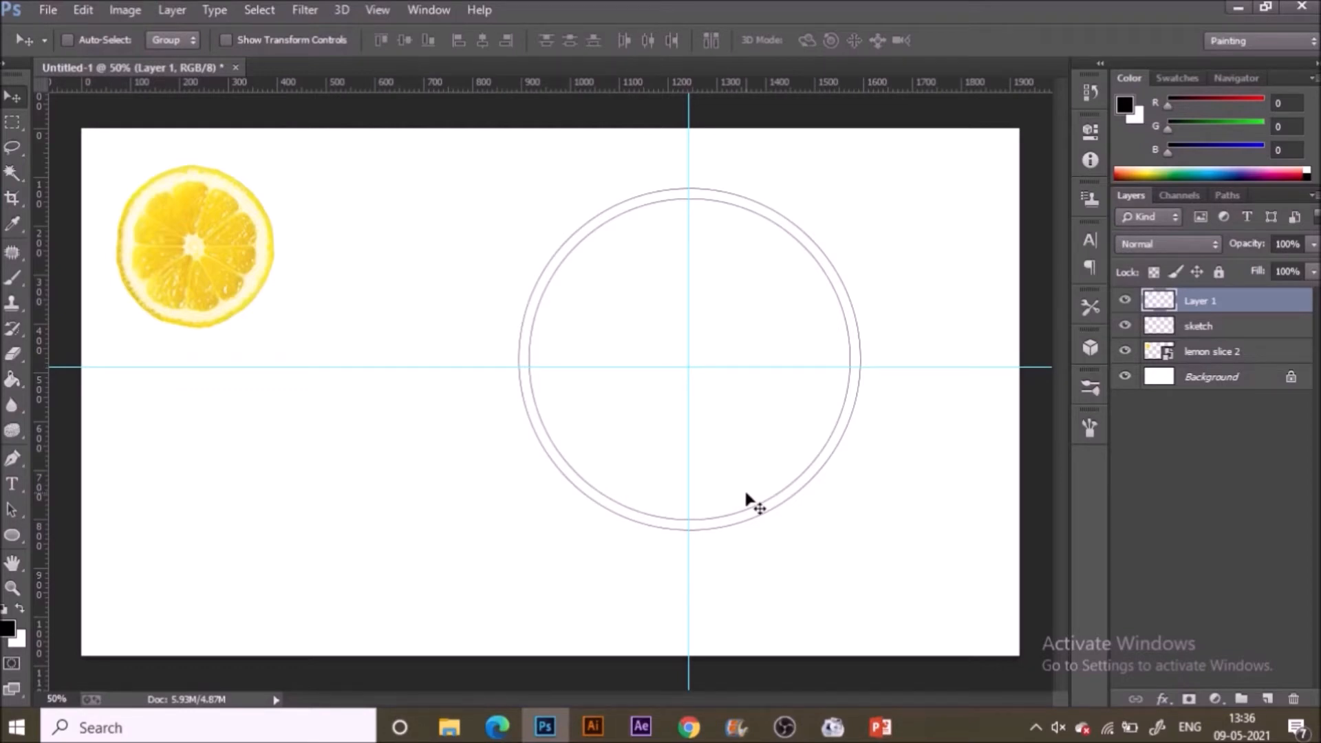
Draw a closed teardrop path with the Pen tool, from just above the guides' crossing up the vertical guide to near the inner circle.
key("b")
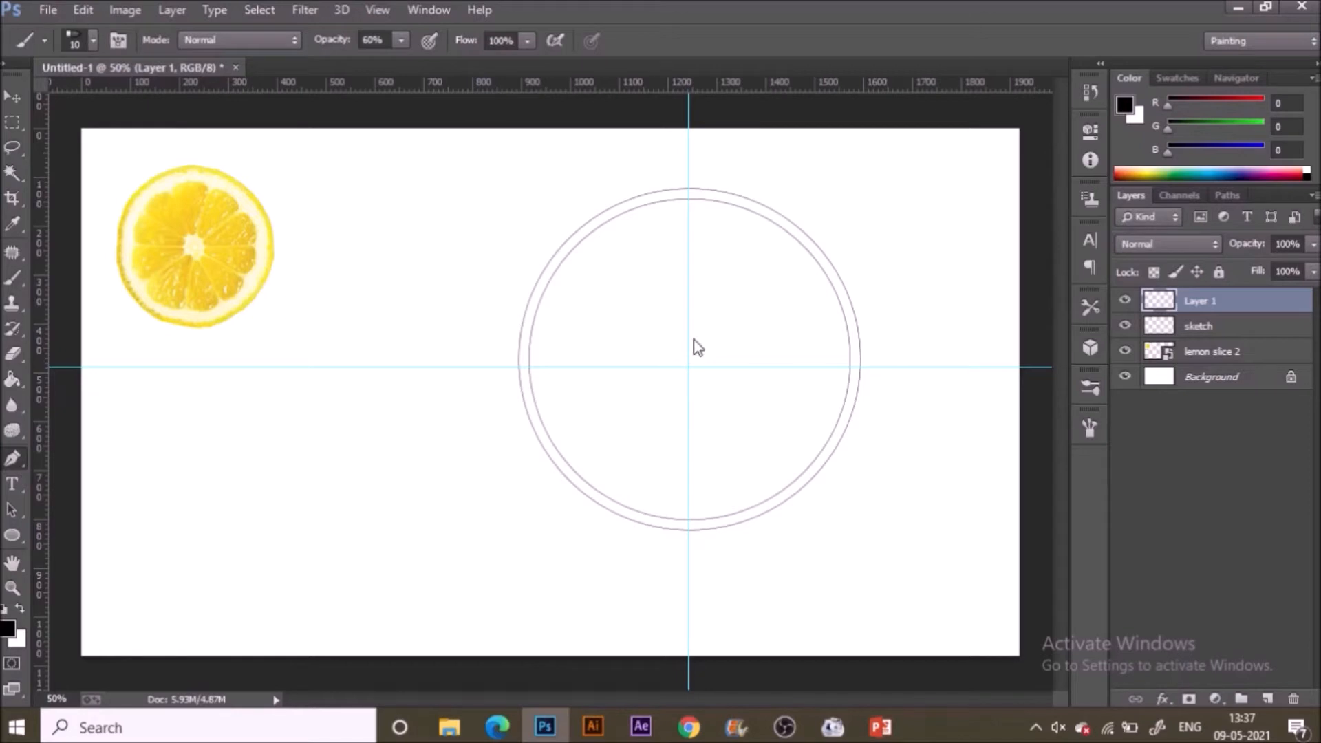
key("p")
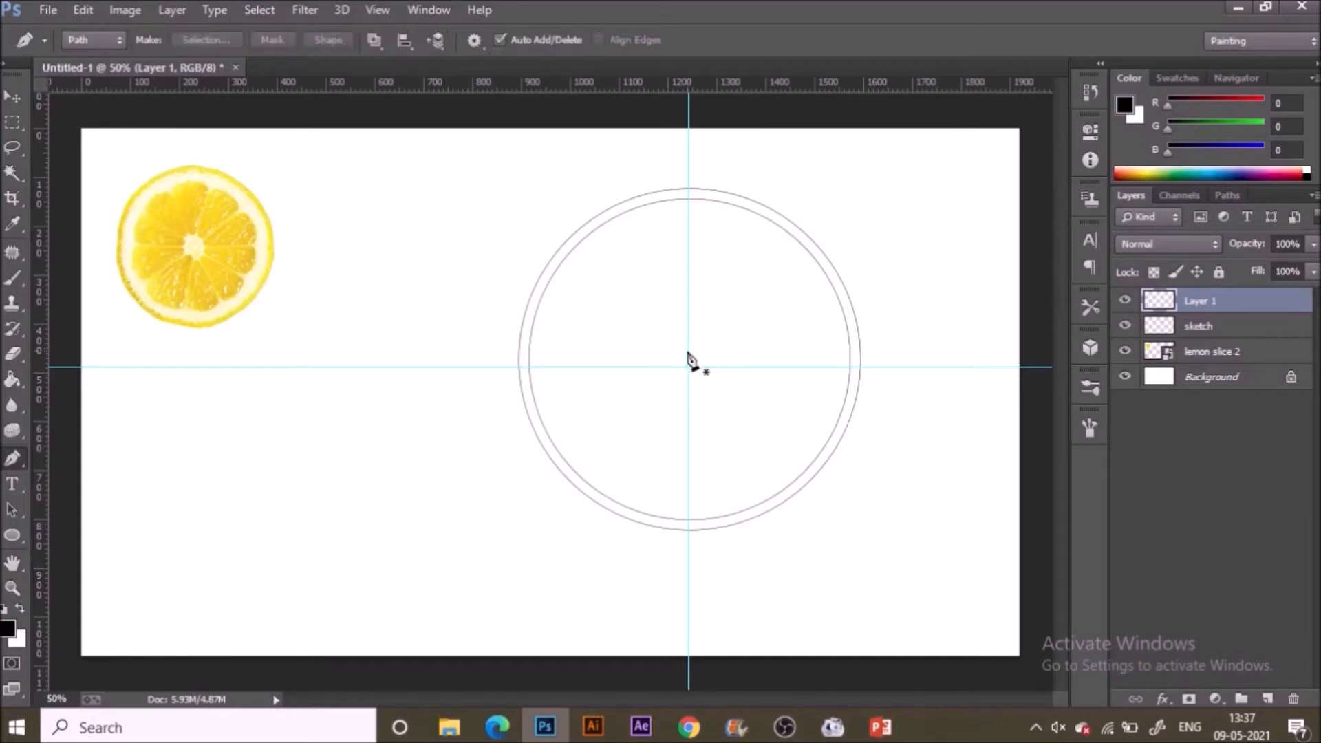
left_click_drag(689, 352, 709, 352)
left_click_drag(702, 350, 863, 362)
left_click_drag(840, 421, 709, 355)
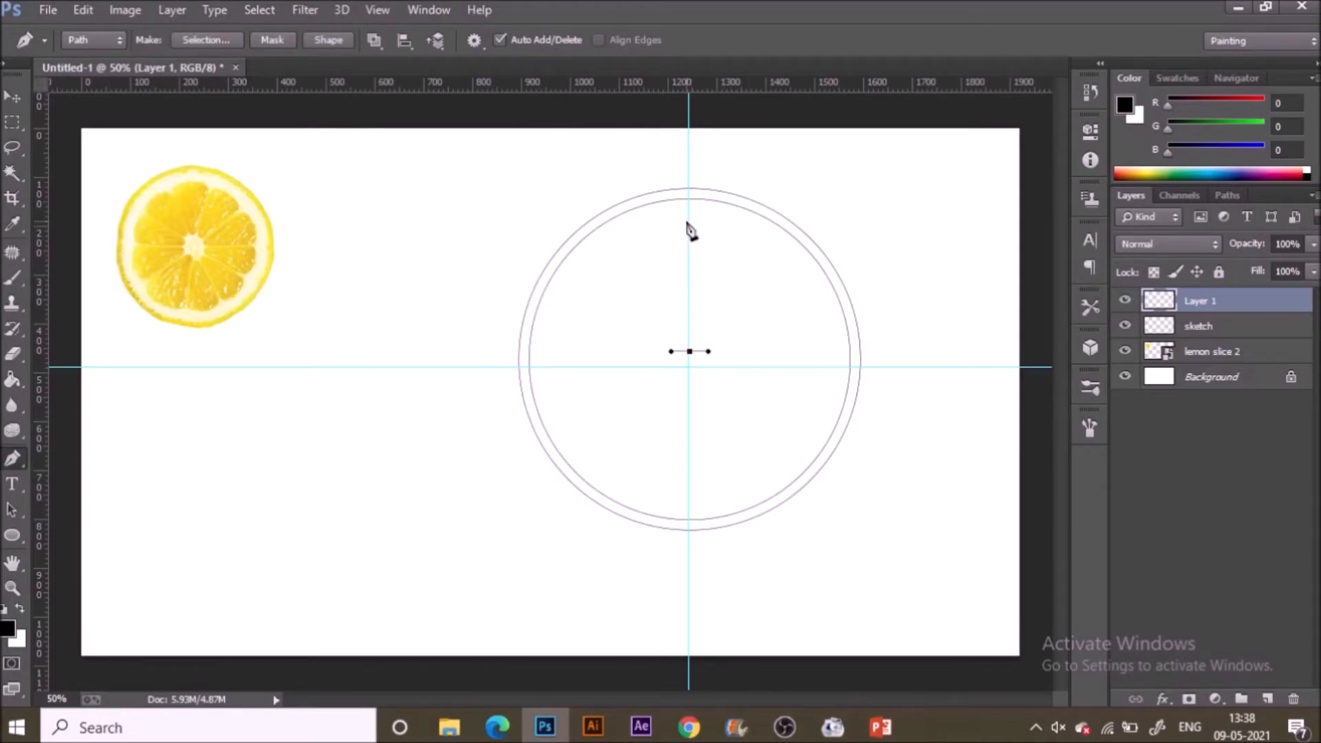
left_click_drag(690, 227, 618, 211)
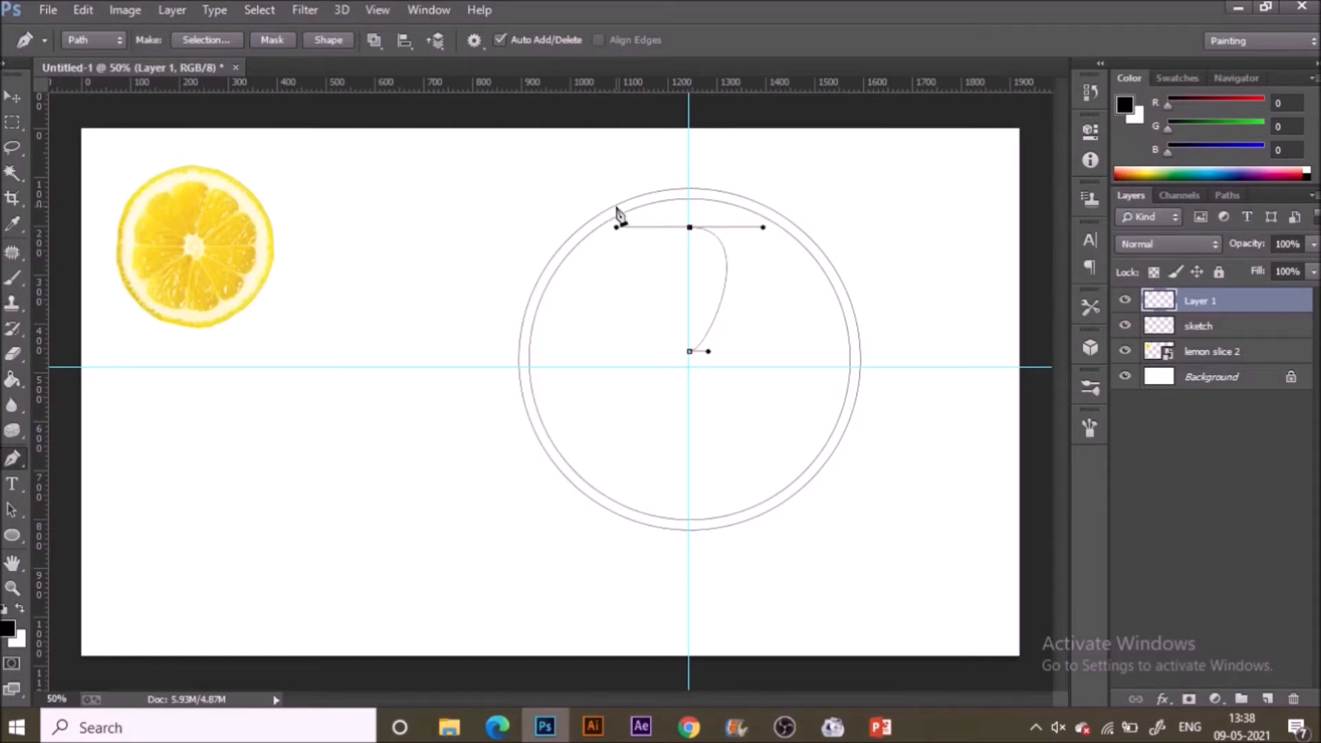
left_click(690, 352)
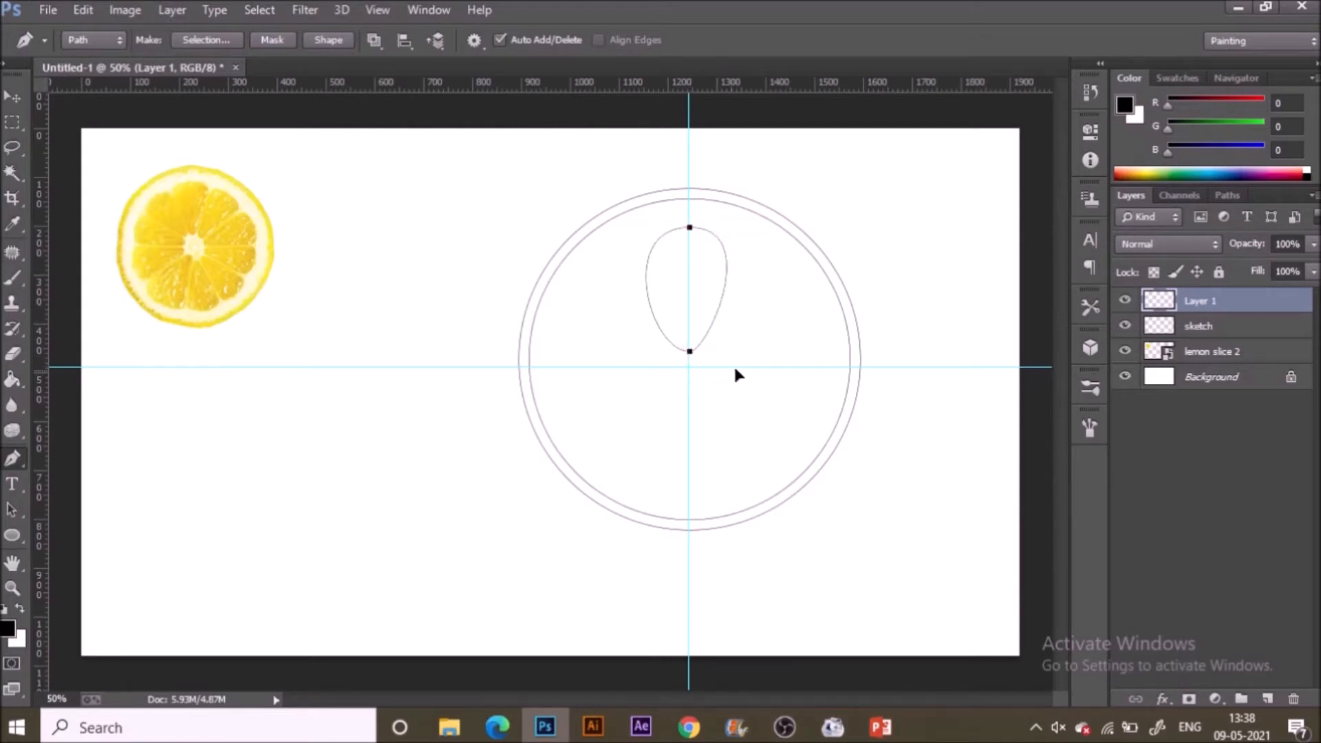
left_click_drag(735, 368, 717, 369)
left_click_drag(719, 370, 724, 368)
Stroke the teardrop path using the Brush with simulated pressure.
right_click(596, 310)
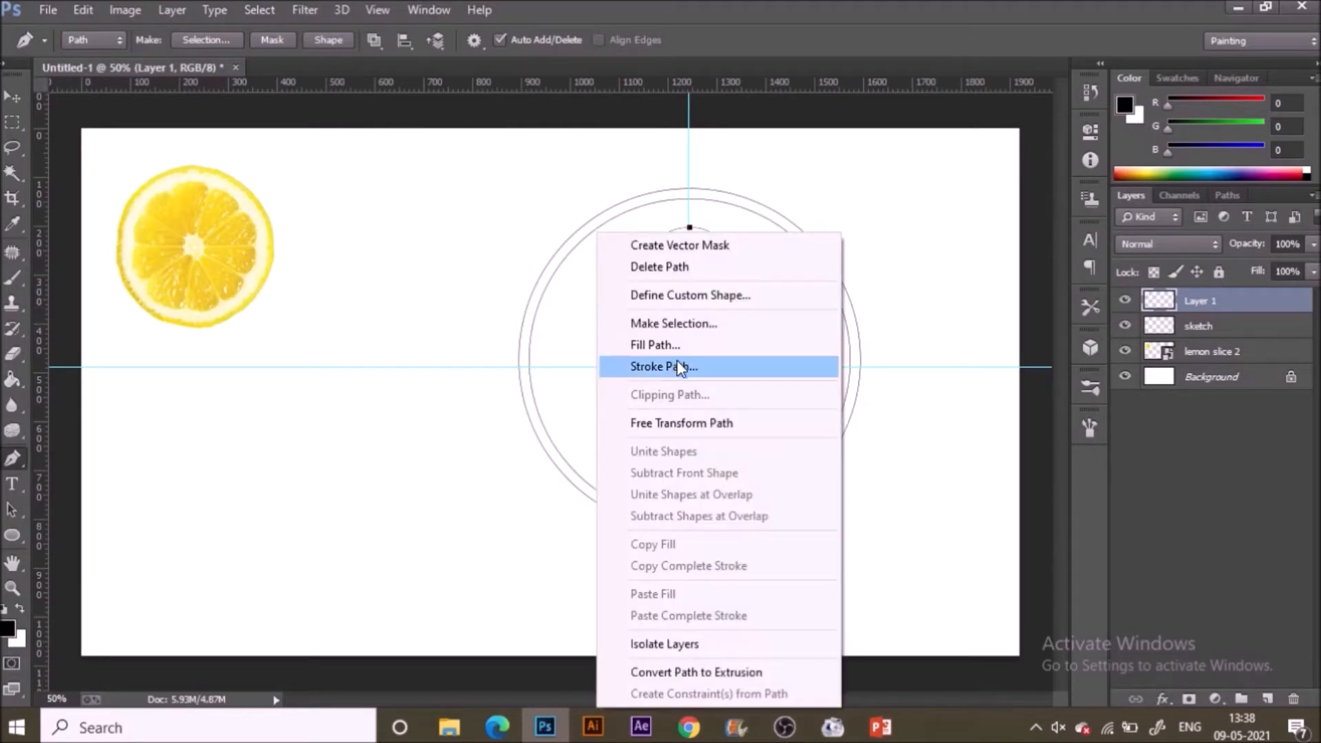
left_click(680, 367)
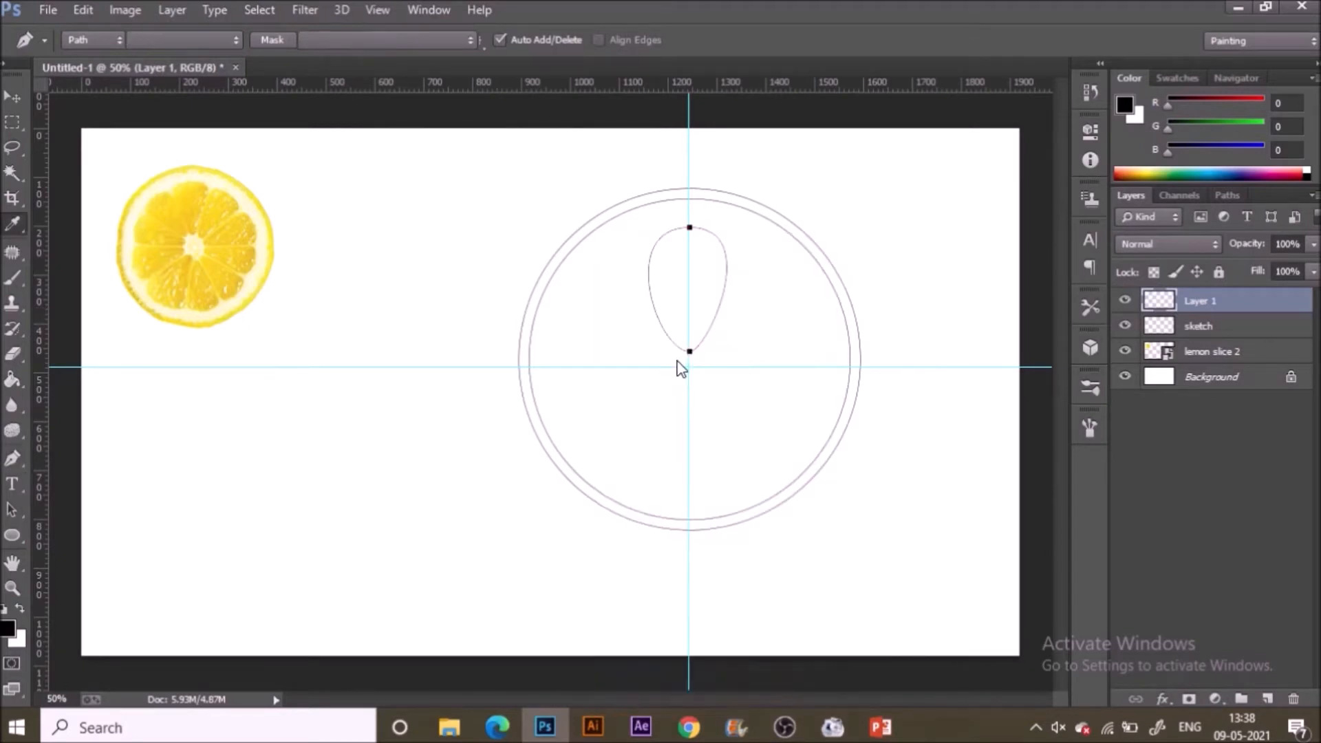
left_click(633, 254)
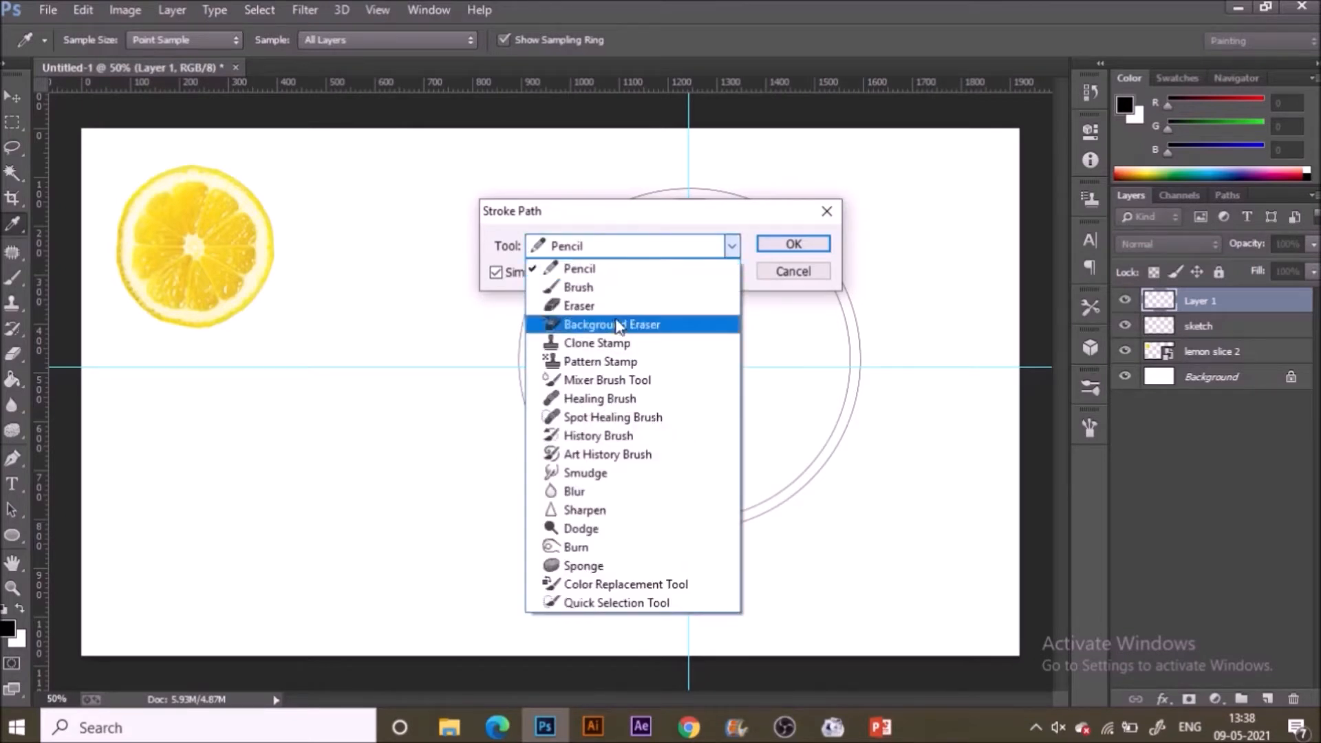
left_click(625, 287)
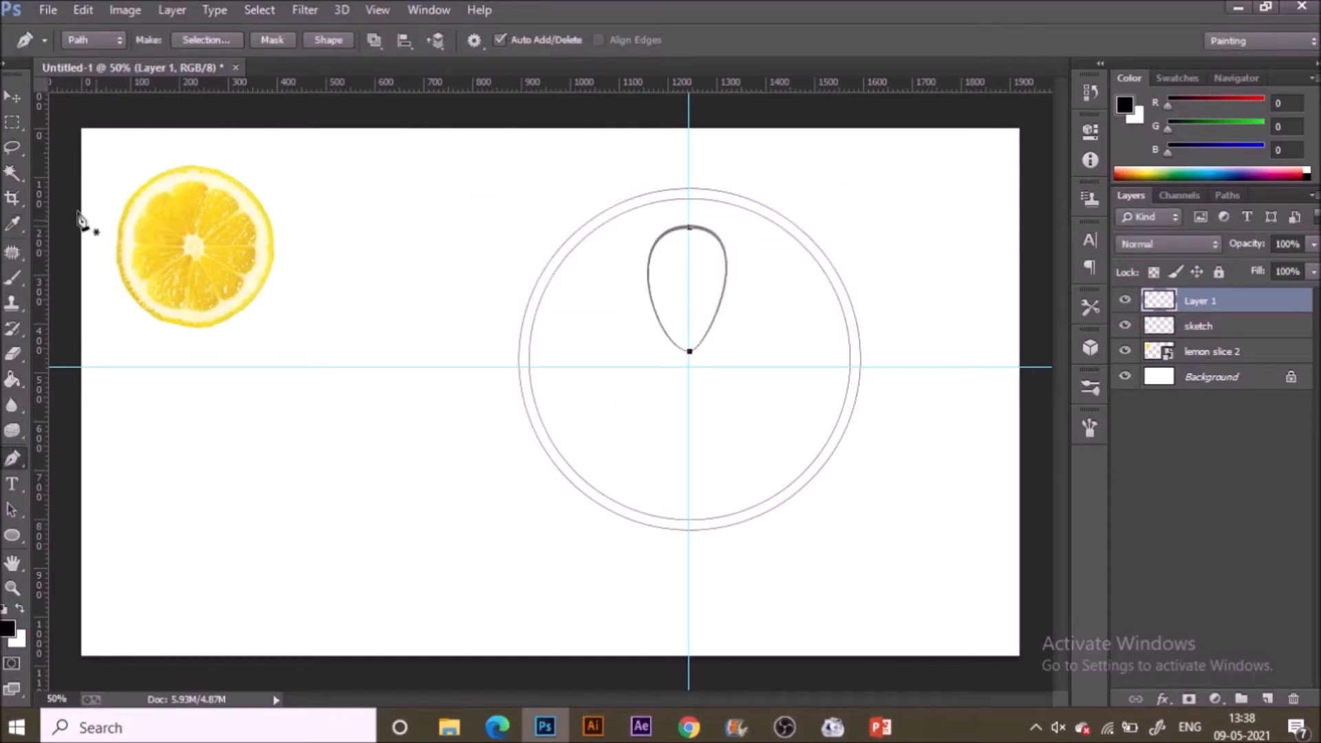
Marquee-select the teardrop segment and paste a copy of it onto a new layer.
left_click(15, 99)
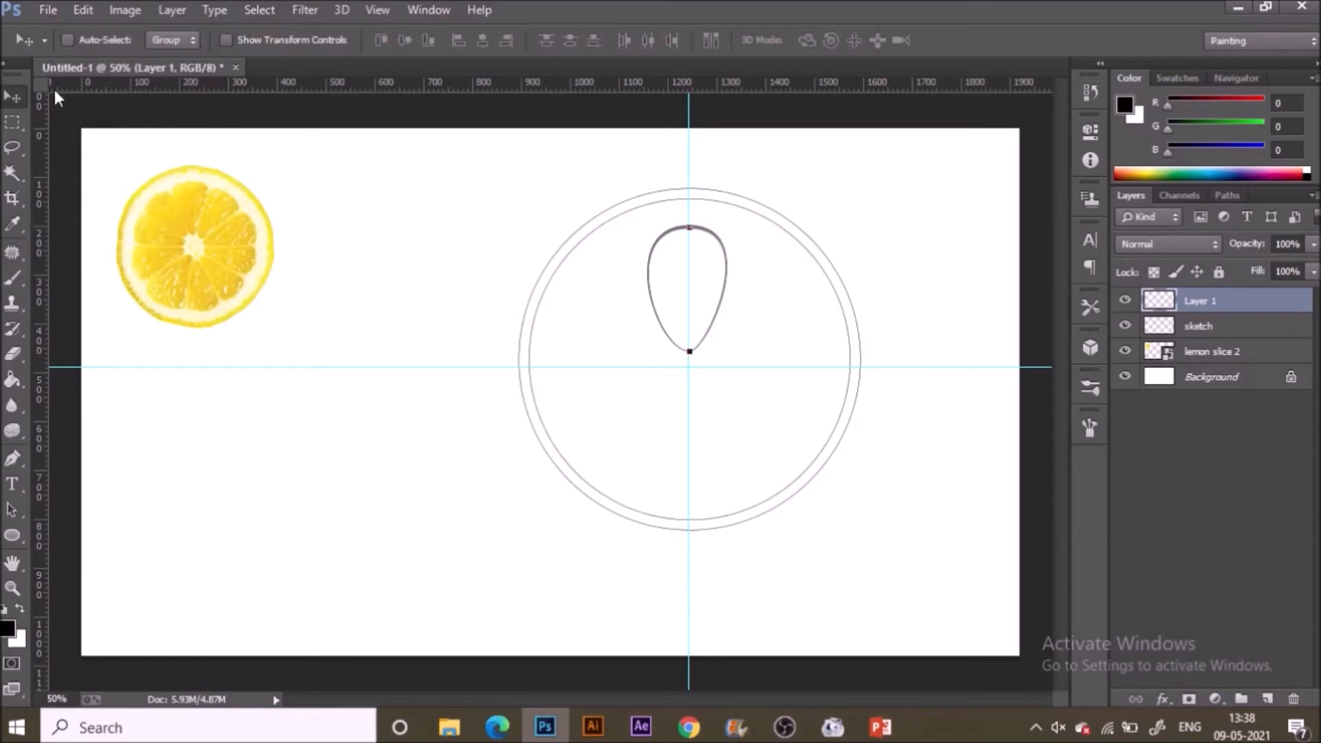
left_click(226, 40)
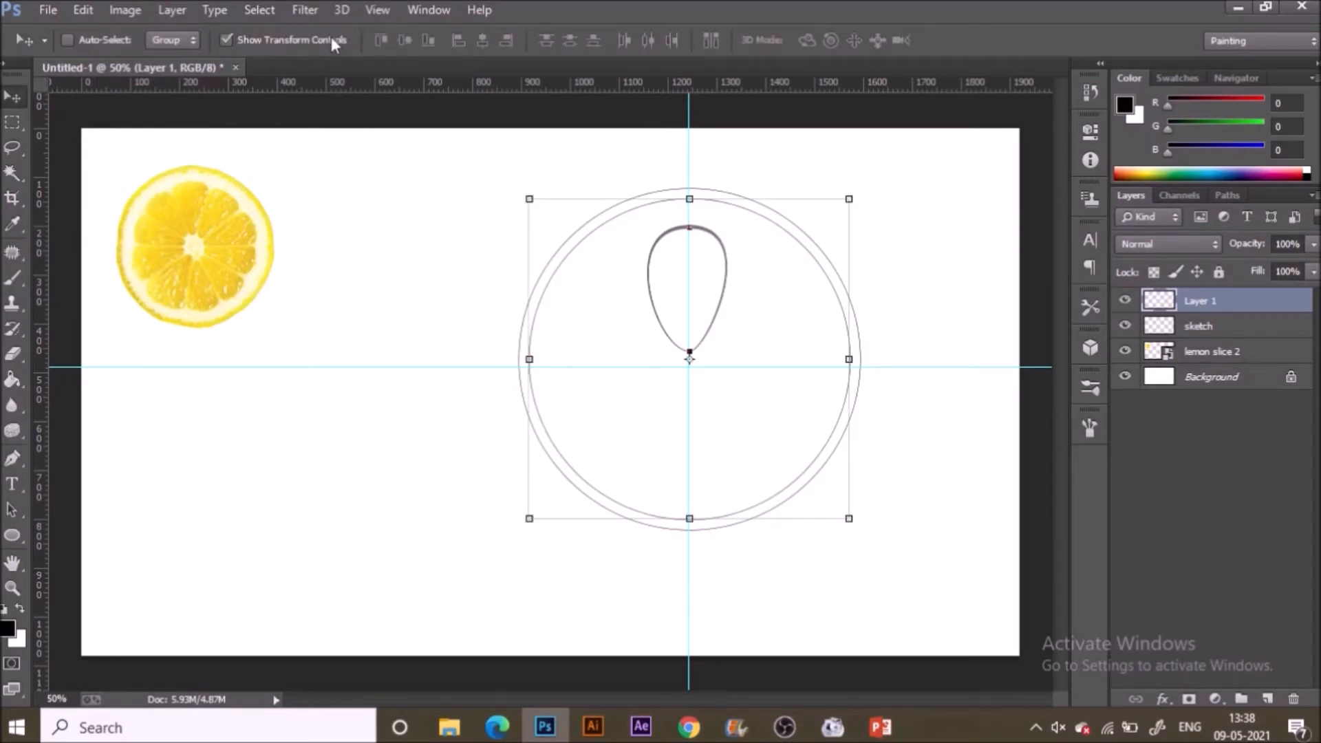
left_click(261, 40)
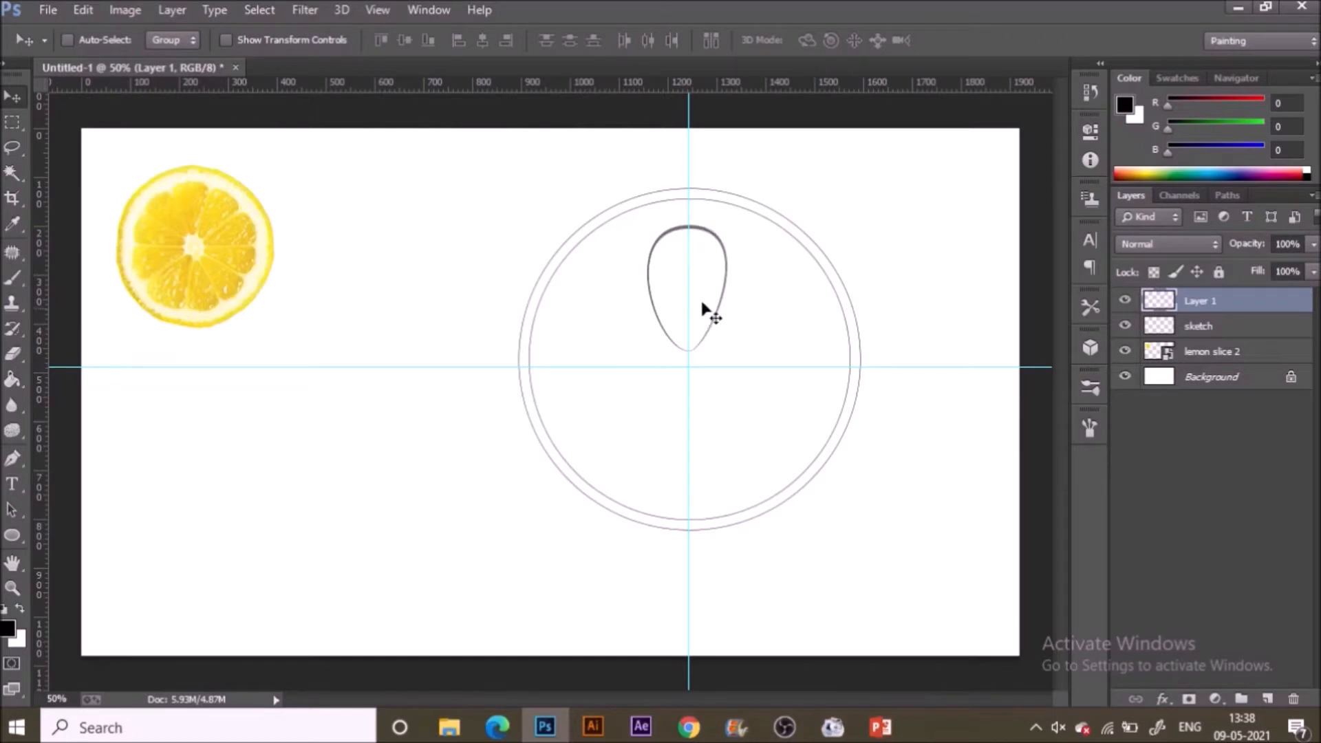
left_click(13, 122)
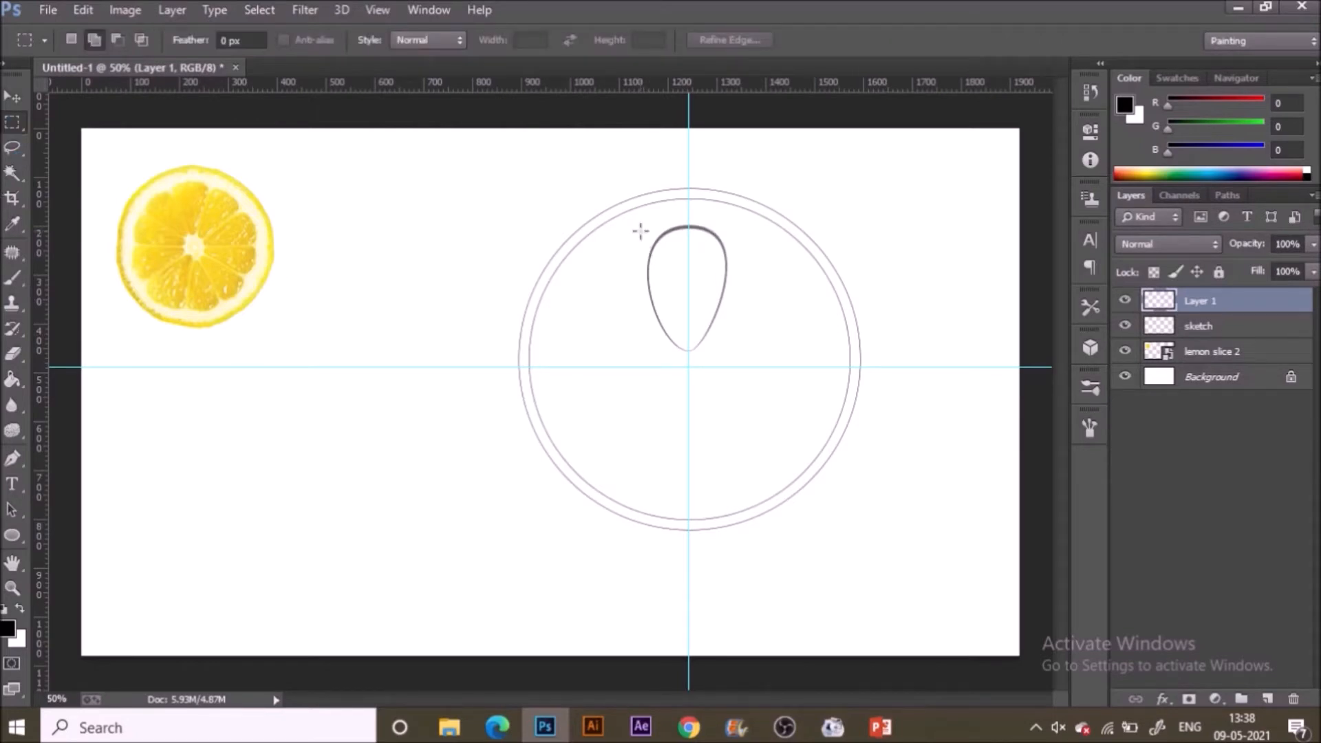
left_click_drag(640, 220, 746, 366)
key("ctrl+c")
key("ctrl+v")
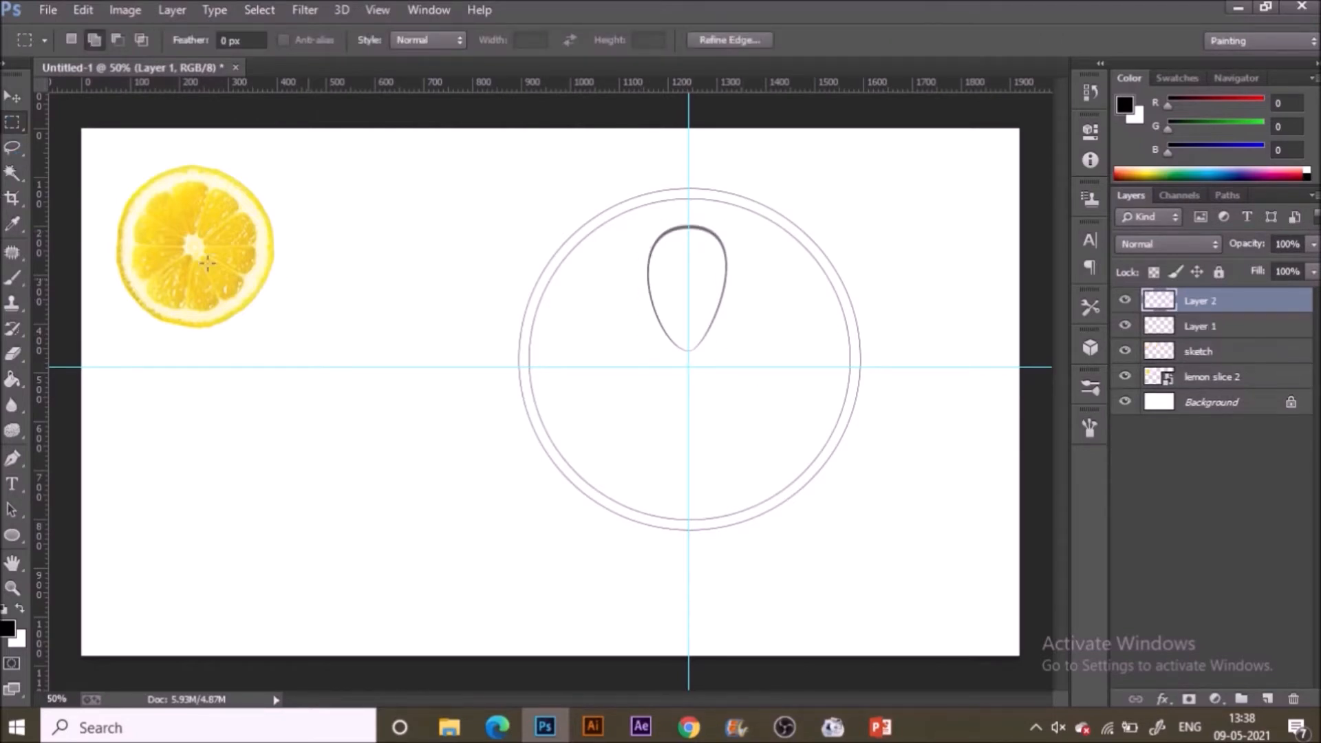
Turn the copied teardrop upside down and place it below the horizontal guide, opposite the original, centred on the vertical guide.
left_click(9, 99)
left_click(226, 39)
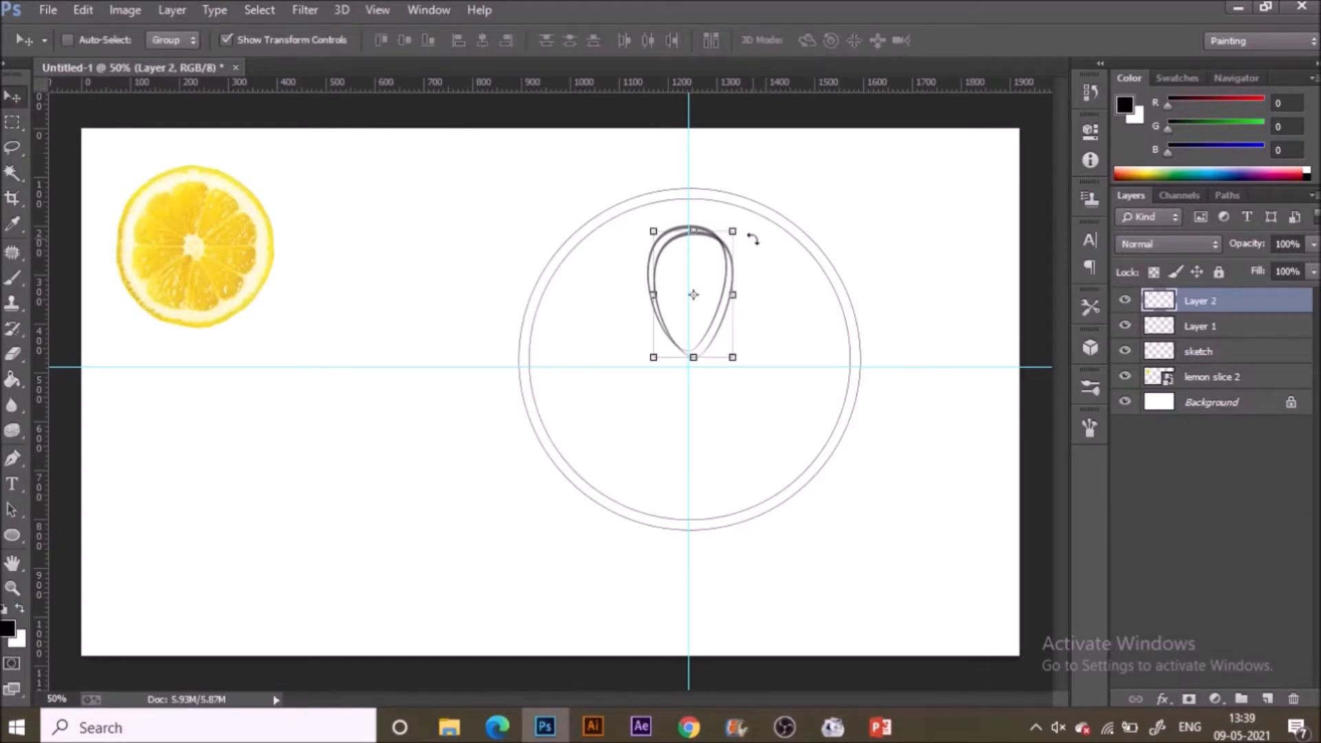
left_click_drag(698, 256, 718, 254)
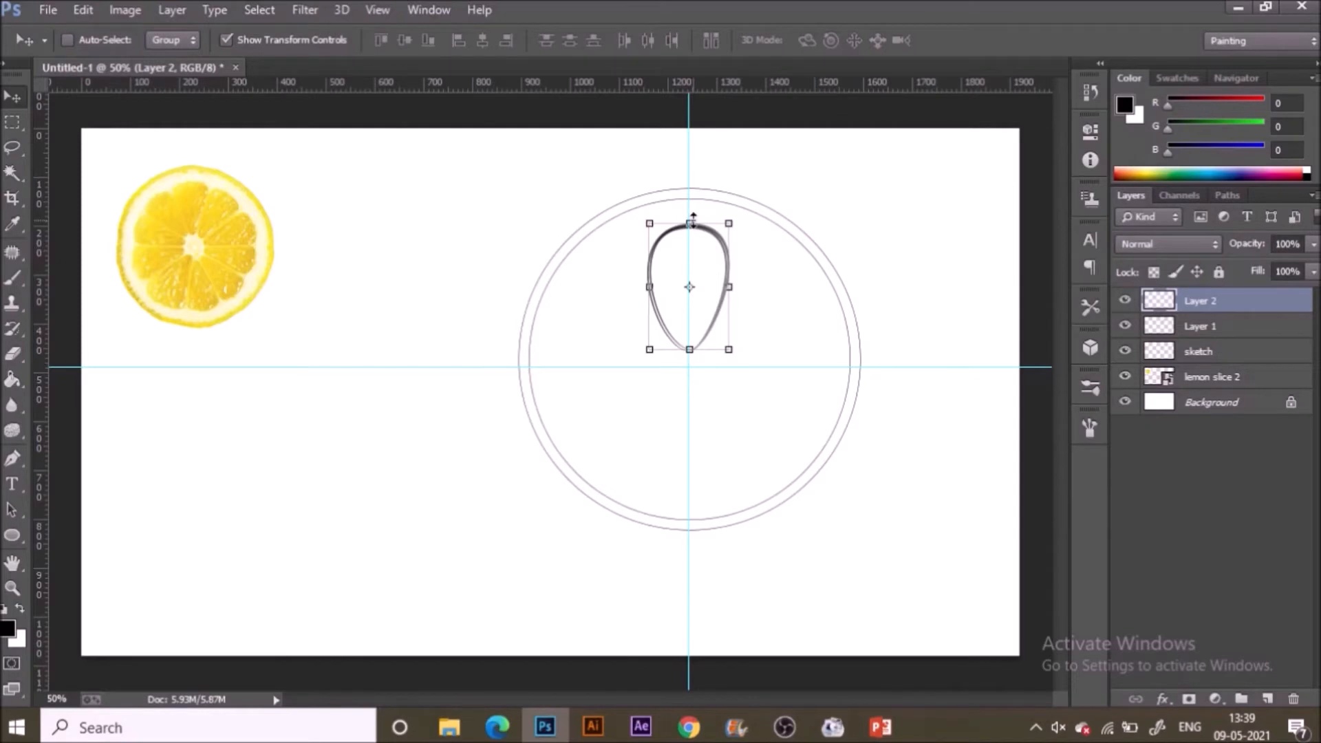
left_click(692, 220)
left_click_drag(776, 335, 699, 454)
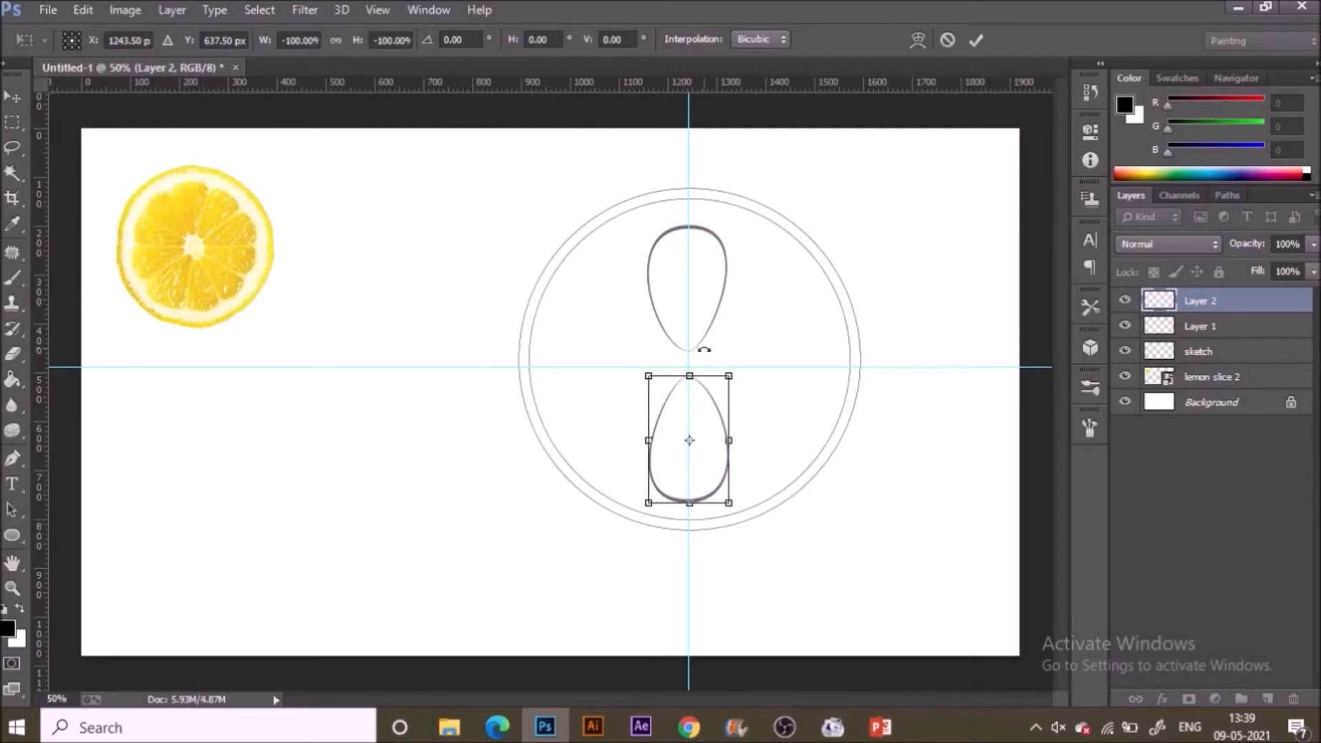
left_click(976, 40)
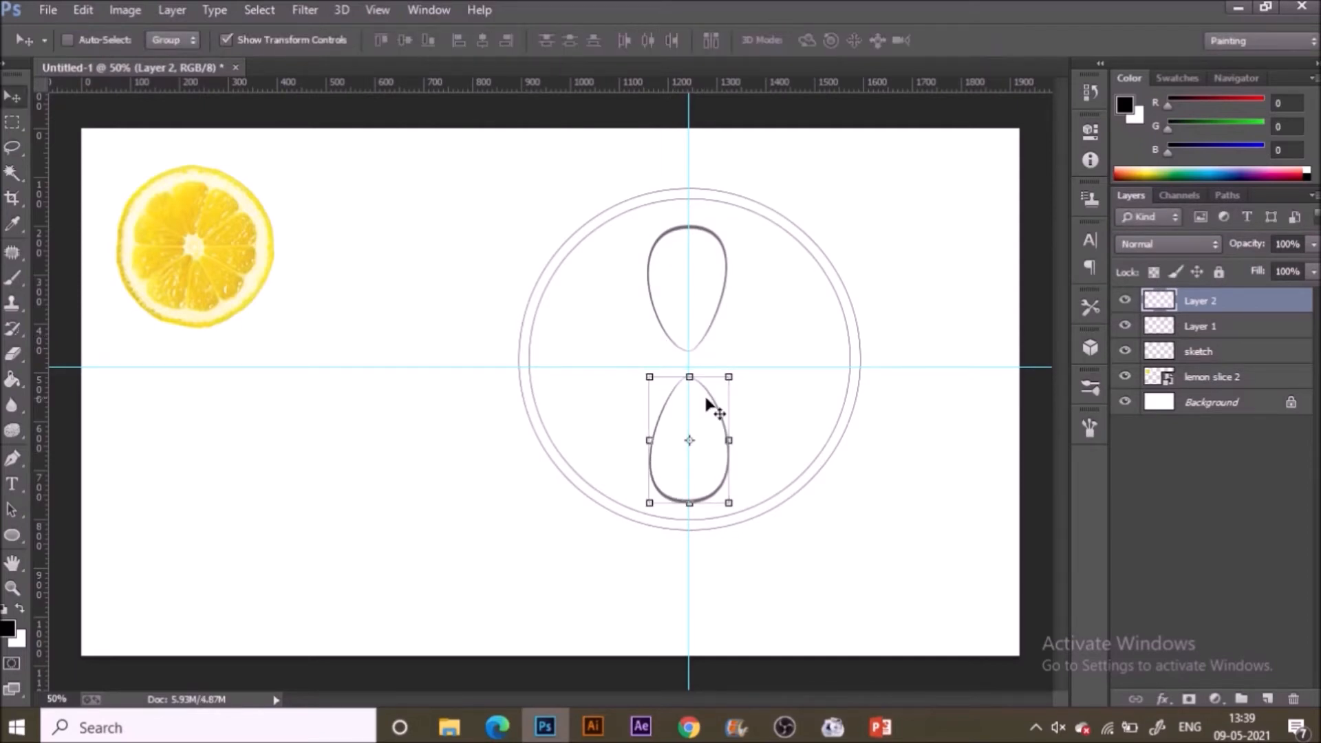
Copy the upper teardrop from Layer 1 onto its own new layer.
left_click(1169, 326)
left_click(16, 123)
left_click_drag(640, 216, 742, 358)
key("ctrl+j")
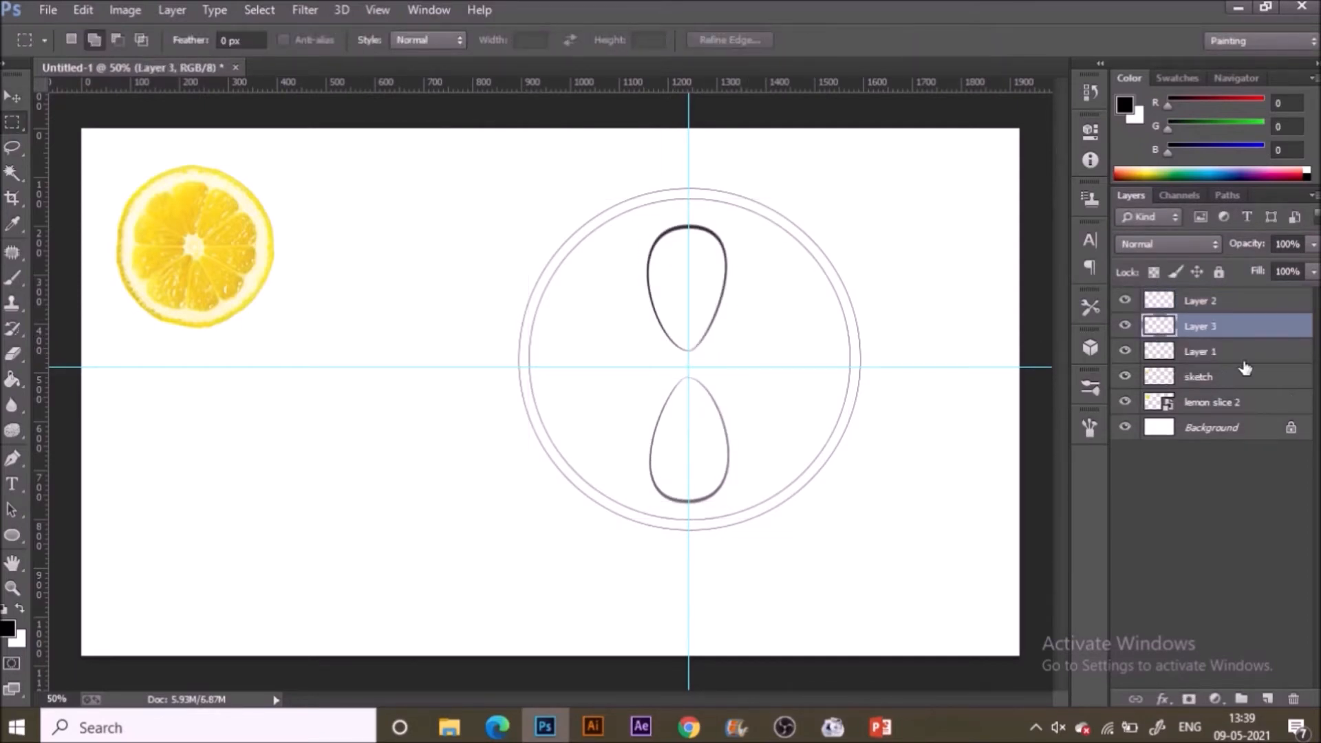
Delete the original upper teardrop from Layer 1 and clear the selection.
left_click(1242, 351)
left_click(252, 10)
left_click(641, 246)
left_click_drag(643, 212, 736, 363)
key("Delete")
key("ctrl+d")
left_click(12, 97)
Duplicate the upper and lower segments together and rotate the copied pair to a nearly horizontal position.
left_click(1211, 326)
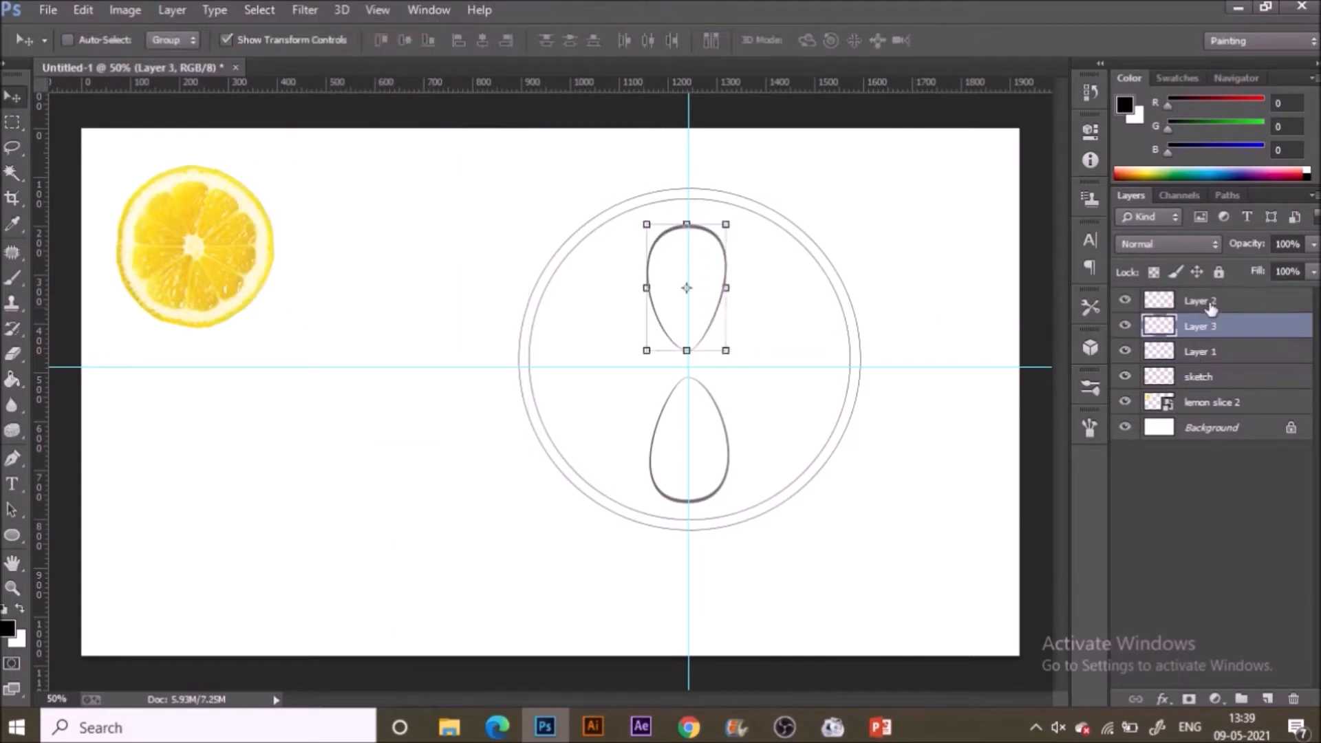
left_click(1209, 308, "ctrl")
left_click(762, 478, "ctrl")
left_click(1238, 326)
left_click(1241, 308, "ctrl")
key("ctrl+alt+t")
left_click_drag(826, 427, 684, 130)
left_click(975, 40)
Duplicate the nearly horizontal pair and rotate it into the upper-right and lower-left gaps of the circle.
key("ctrl+alt+t")
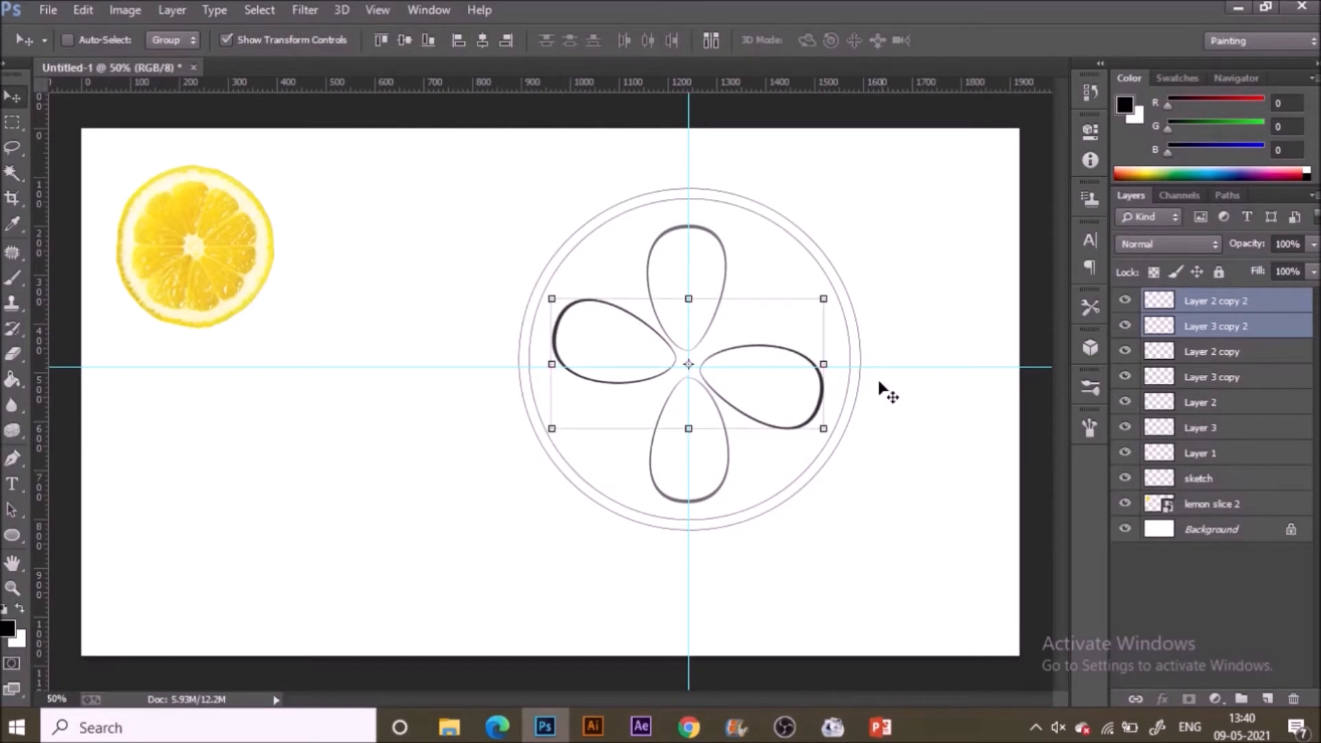
left_click_drag(878, 386, 847, 265)
left_click(975, 40)
Shrink the lower-left segment so it fits between its neighbours without overlapping them.
left_click(1169, 329)
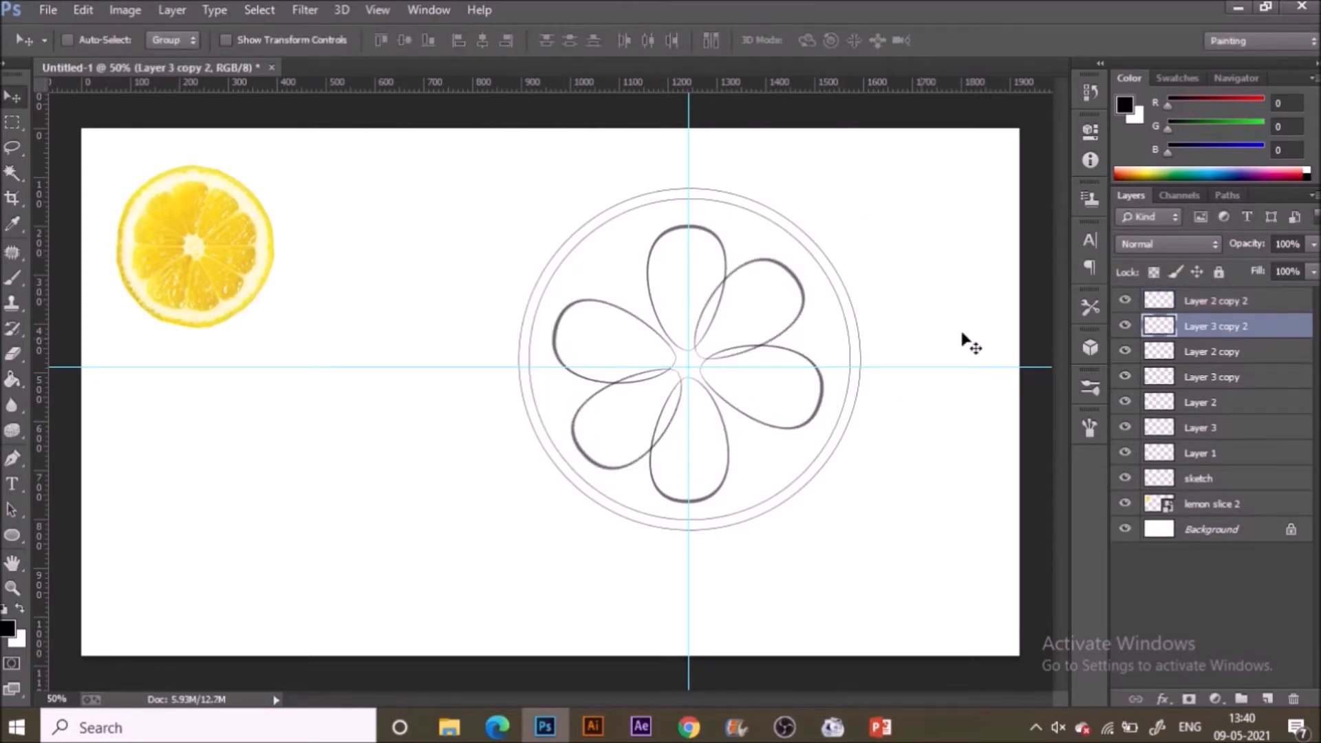
left_click_drag(681, 431, 660, 431)
key("ctrl+z")
left_click_drag(571, 368, 627, 397)
key("ctrl+z")
left_click_drag(684, 432, 656, 432)
left_click_drag(618, 444, 618, 430)
left_click(976, 40)
Narrow and shorten the upper-right segment so it fits between the upper and right segments.
left_click(1163, 349)
left_click(1163, 301)
key("ctrl+t")
left_click_drag(693, 308, 716, 309)
mouse_move(781, 350)
left_mouse_down()
mouse_move(782, 318)
mouse_move(782, 333)
left_mouse_up()
left_click(975, 39)
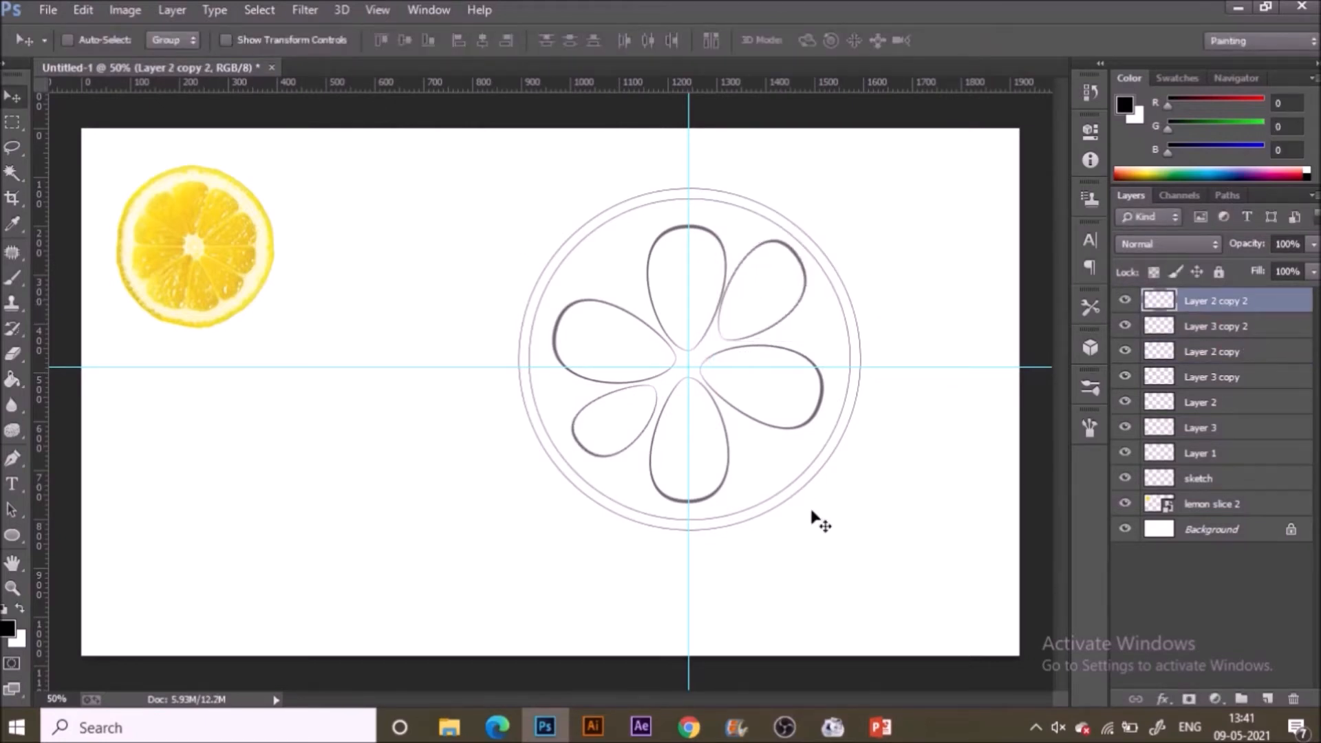
Duplicate the small lower-left segment, then rotate, resize and nudge the copy into the gap between the upper and left segments.
left_click(1194, 327)
key("ctrl+j")
left_click_drag(641, 439, 632, 266)
left_click_drag(677, 242, 612, 337)
left_click_drag(619, 249, 630, 278)
mouse_move(578, 235)
left_mouse_down()
mouse_move(597, 249)
mouse_move(587, 238)
left_mouse_up()
left_click(975, 40)
left_click_drag(757, 366, 757, 366)
key("Up")
key("Up")
key("Up")
key("Up")
key("Left")
key("Left")
key("Left")
Duplicate the small upper-left segment and place the copy in the remaining gap between the lower and right segments.
key("ctrl+j")
left_click_drag(636, 266, 866, 277)
key("Return")
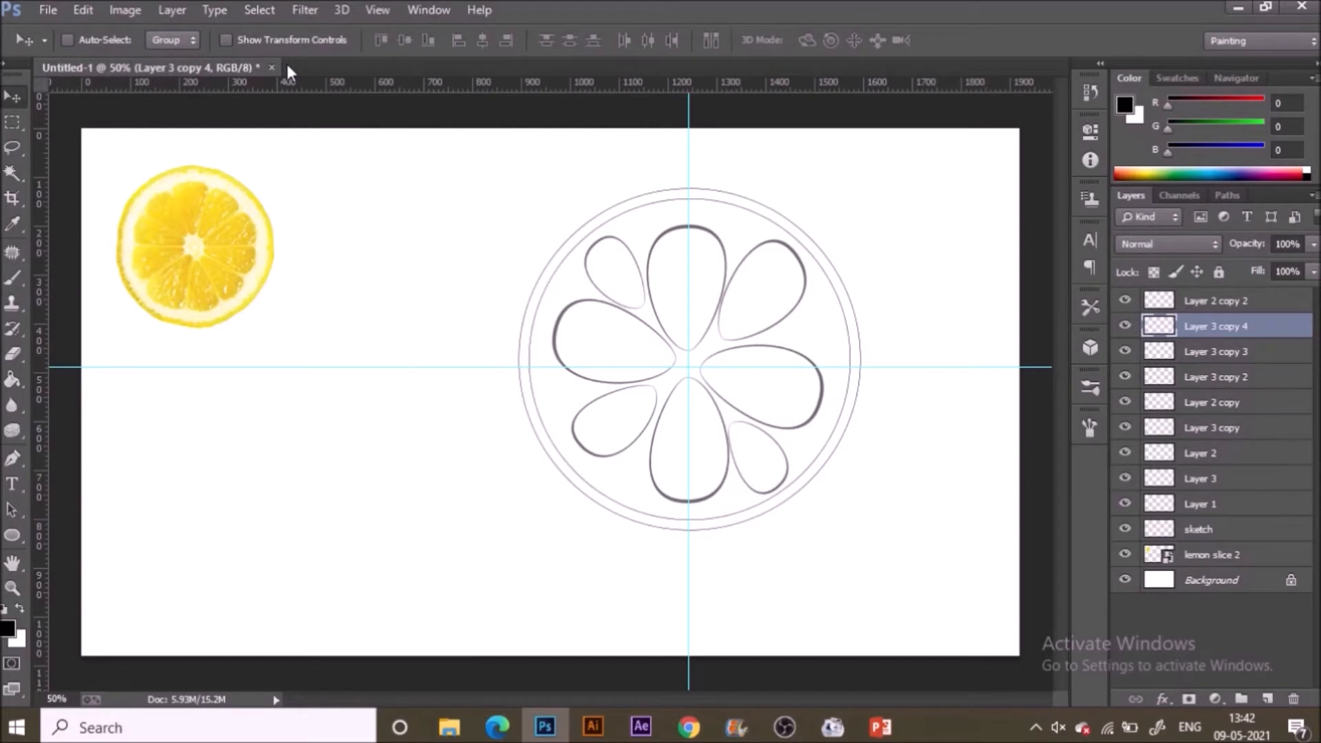
Remove the horizontal and vertical guides from the canvas.
left_click_drag(716, 367, 716, 82)
left_click_drag(689, 307, 40, 306)
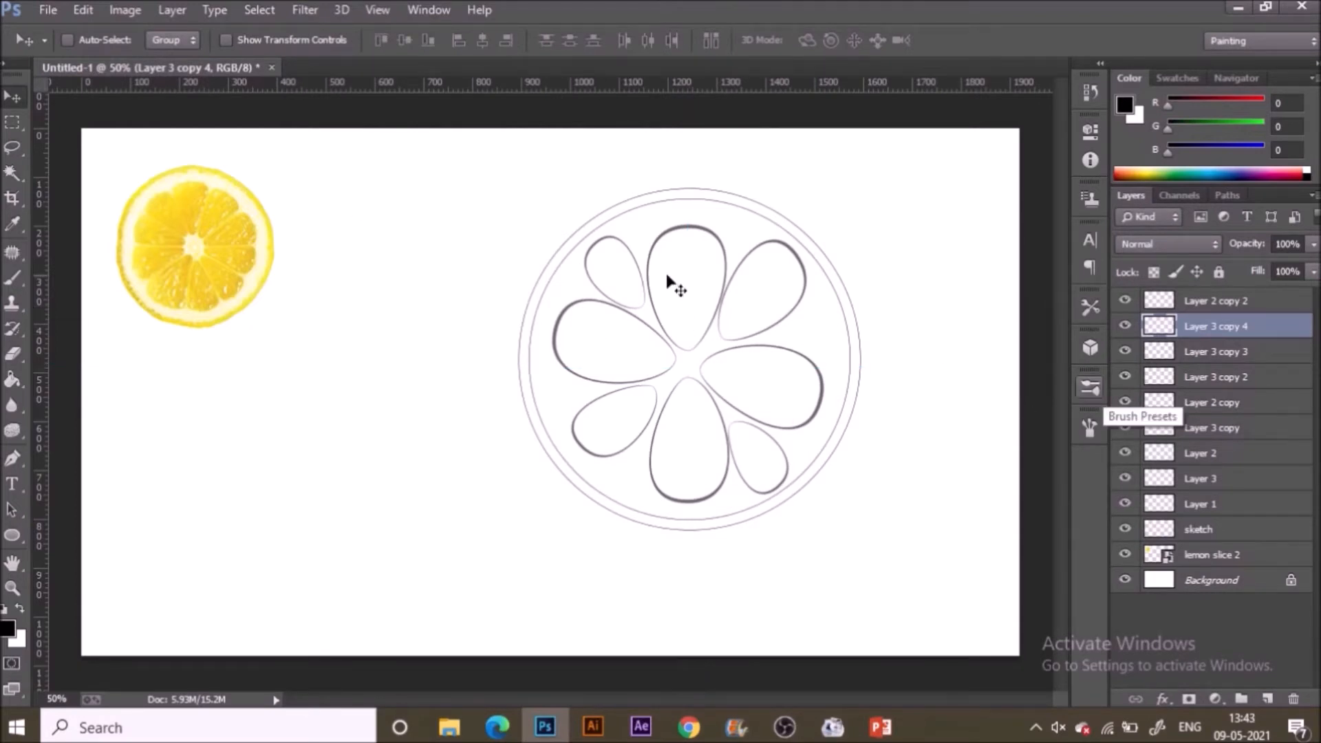
Merge all layers from sketch up to Layer 2 copy 2 and move the merged drawing down and left toward the canvas centre.
left_click(1211, 529)
left_click(1214, 300, "shift")
right_click(1231, 301)
left_click(868, 554)
mouse_move(814, 393)
left_mouse_down()
mouse_move(664, 466)
mouse_move(751, 411)
left_mouse_up()
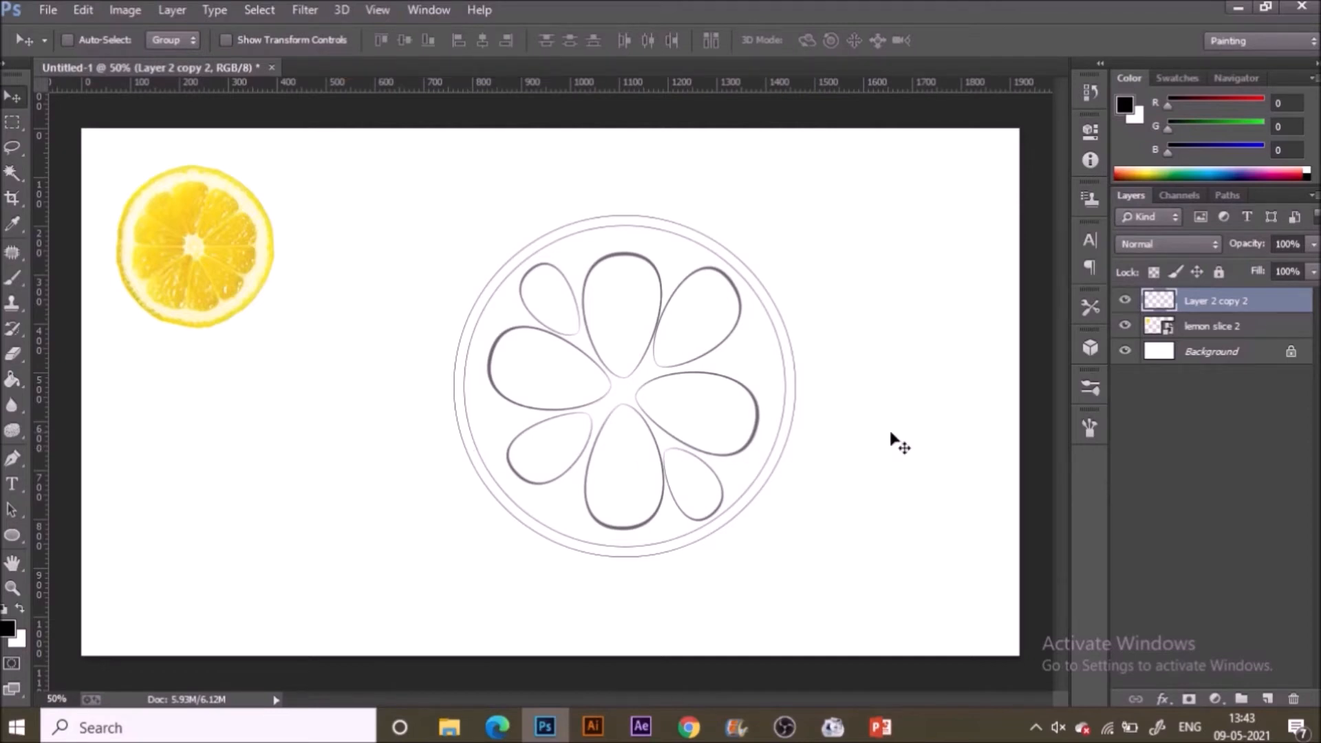
Add a new layer named "base color" above the merged drawing and rename the merged layer "sketch".
left_click(1268, 699)
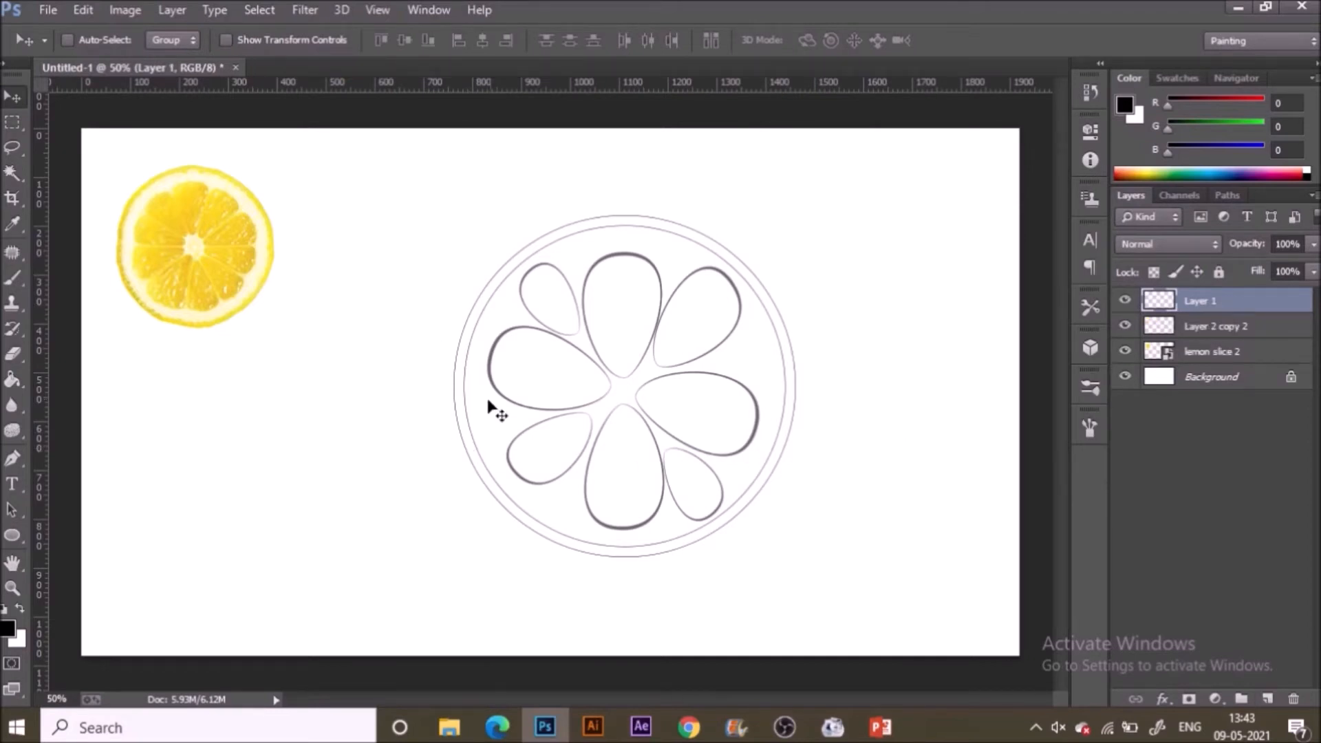
double_click(1215, 326)
type("sketch")
key("Return")
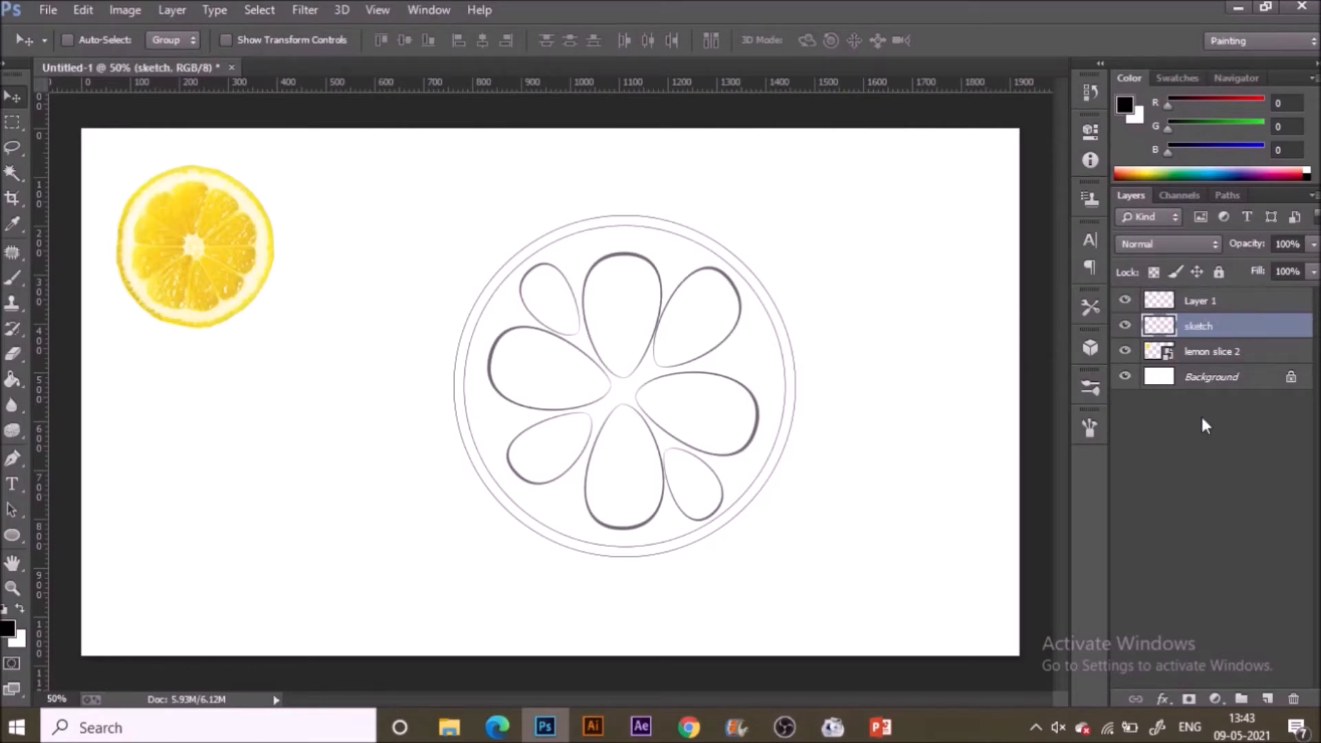
double_click(1207, 301)
type("base color")
key("Return")
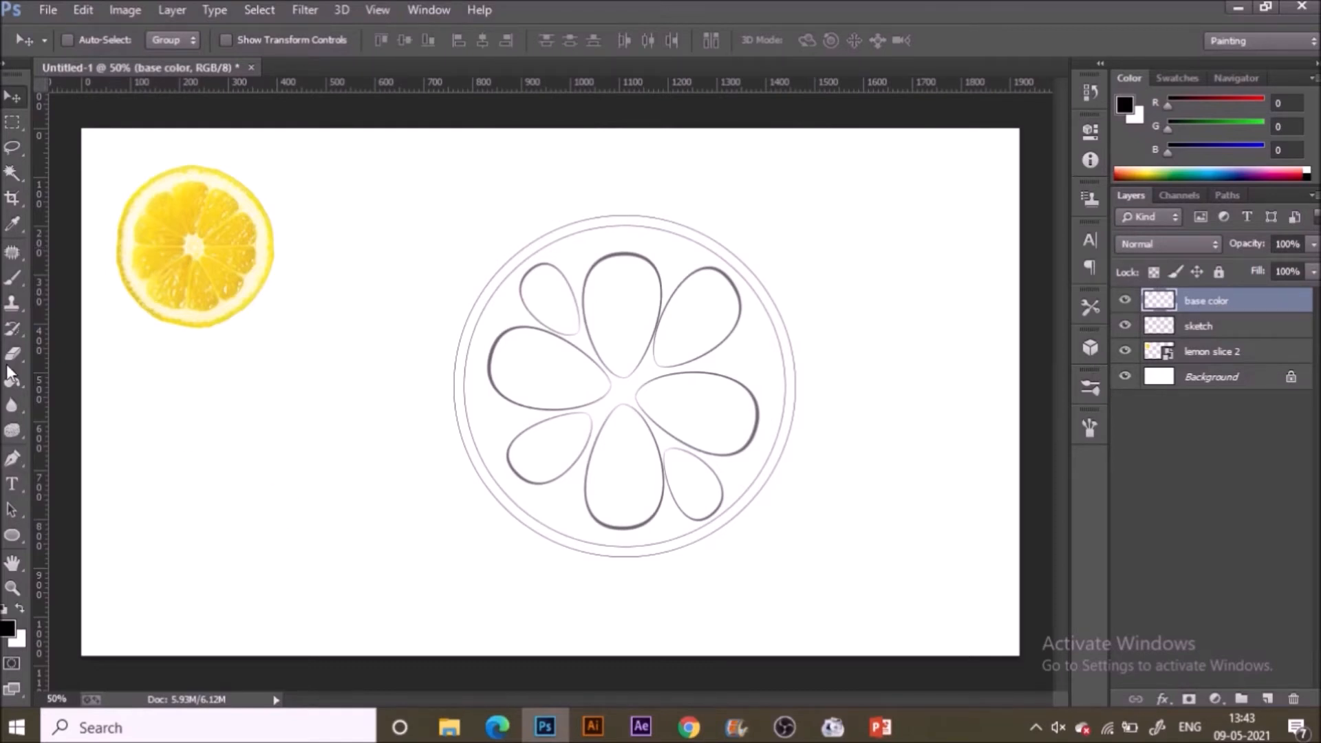
Sample the yellow of a segment in the lemon photo and set up a hard round brush at 150 px.
key("i")
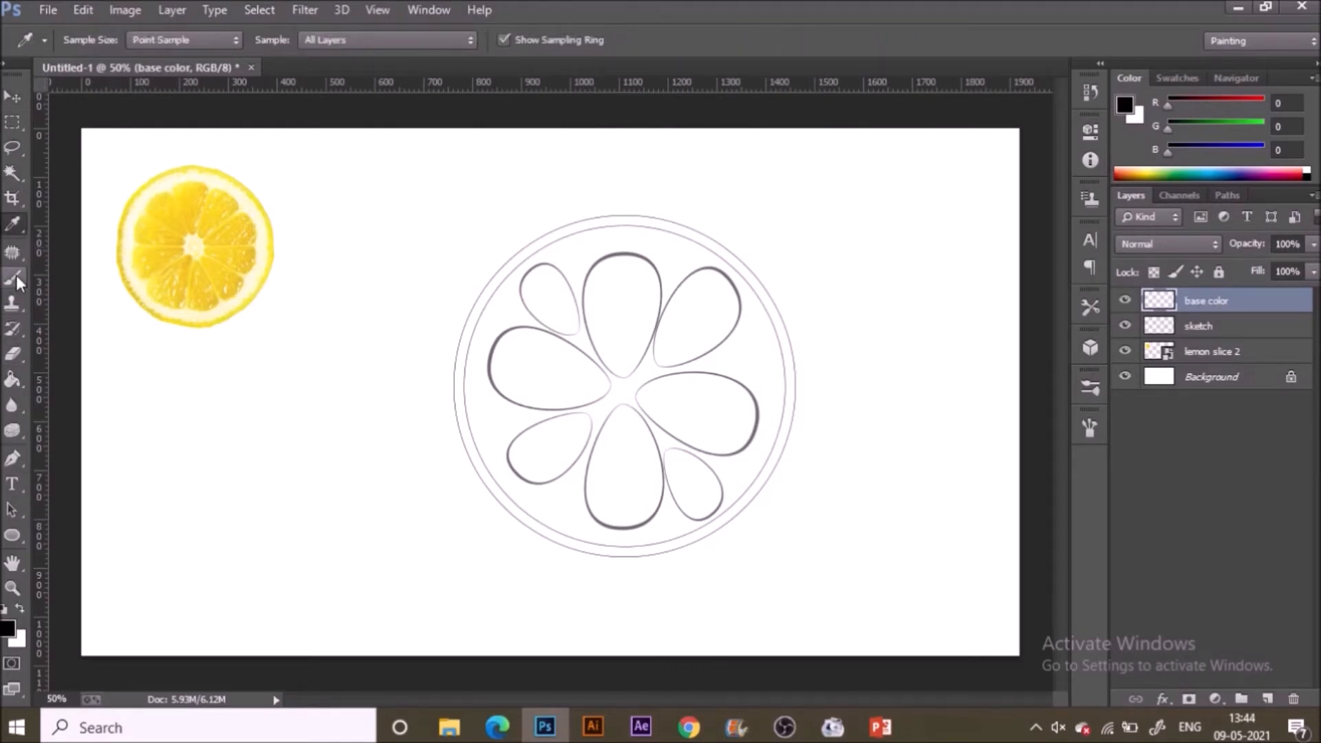
left_click(156, 219)
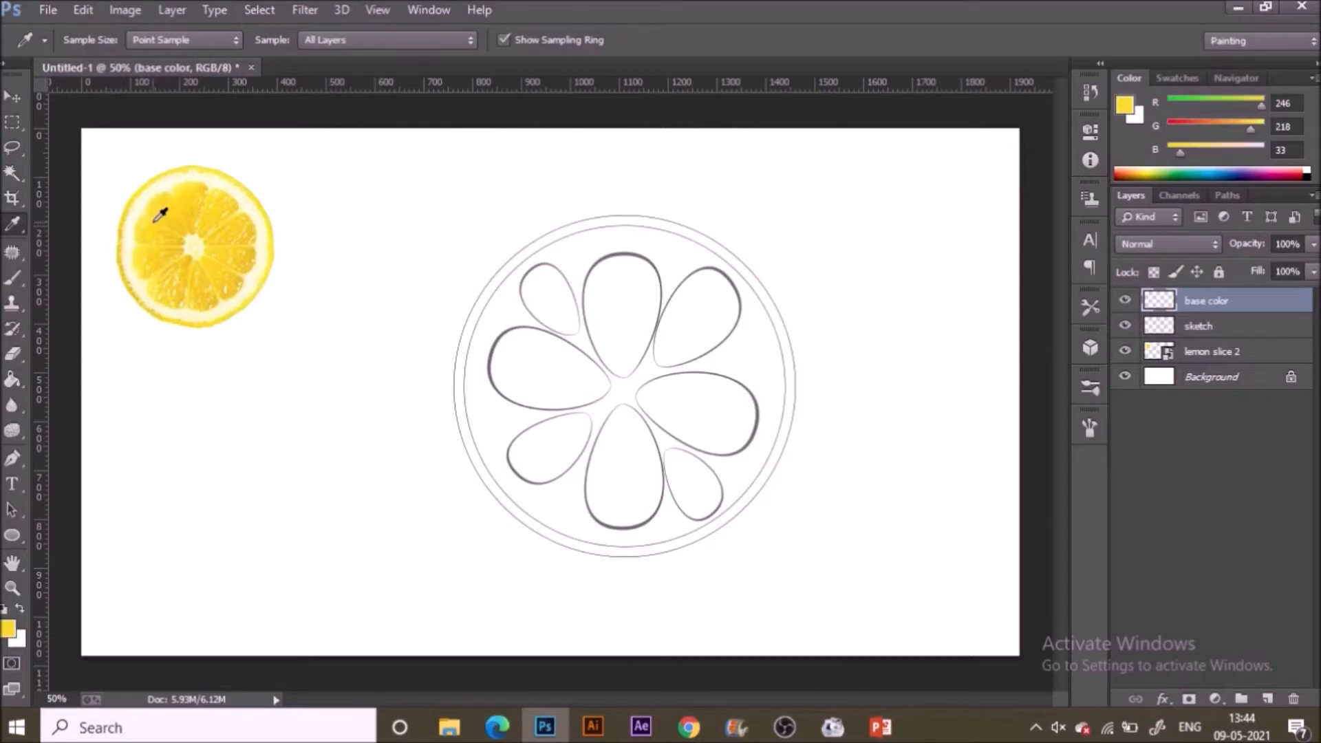
left_click(12, 279)
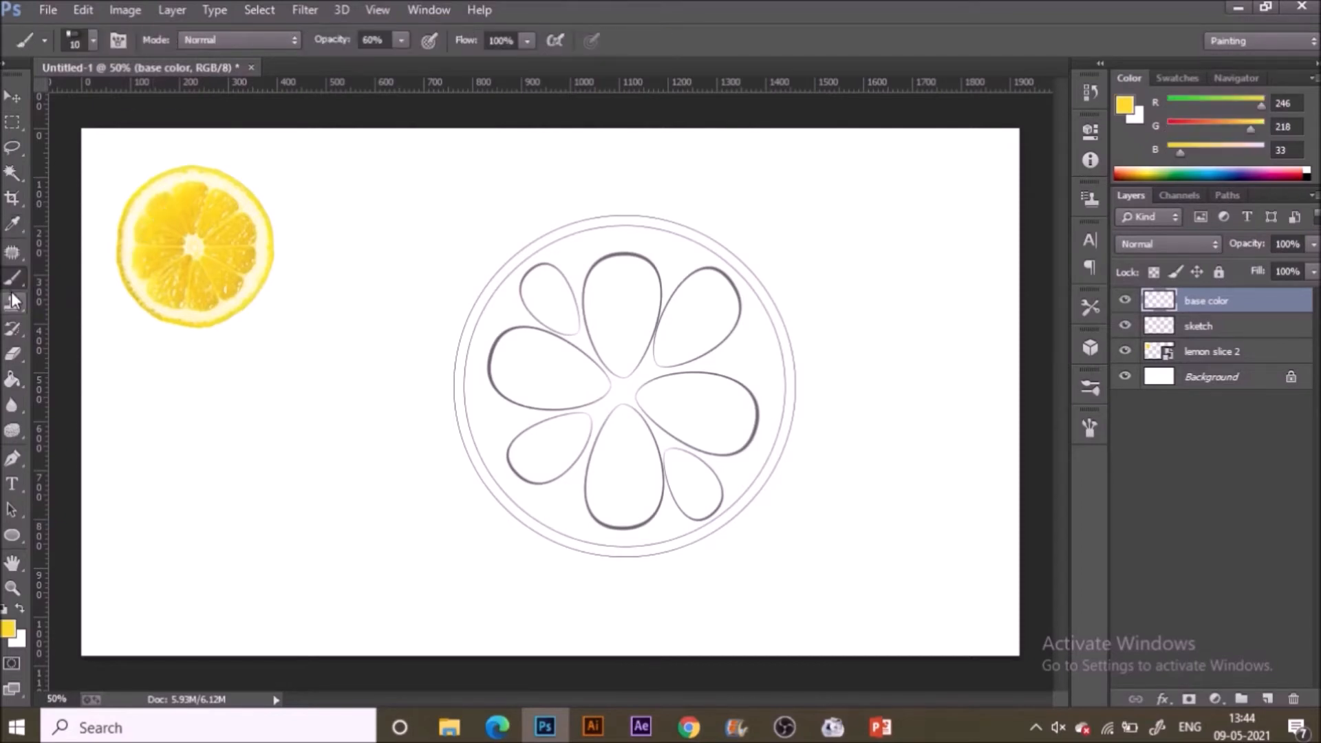
left_click(1089, 387)
scroll(970, 322, "up", 4)
left_click(970, 329)
key("bracketright")
key("bracketright")
key("bracketright")
key("bracketright")
key("bracketright")
key("bracketright")
key("bracketright")
key("bracketright")
key("bracketright")
key("bracketright")
key("bracketright")
Set the brush opacity to 100%, dab a yellow swatch below the lemon photo and shift it slightly closer under the photo.
left_click(183, 416)
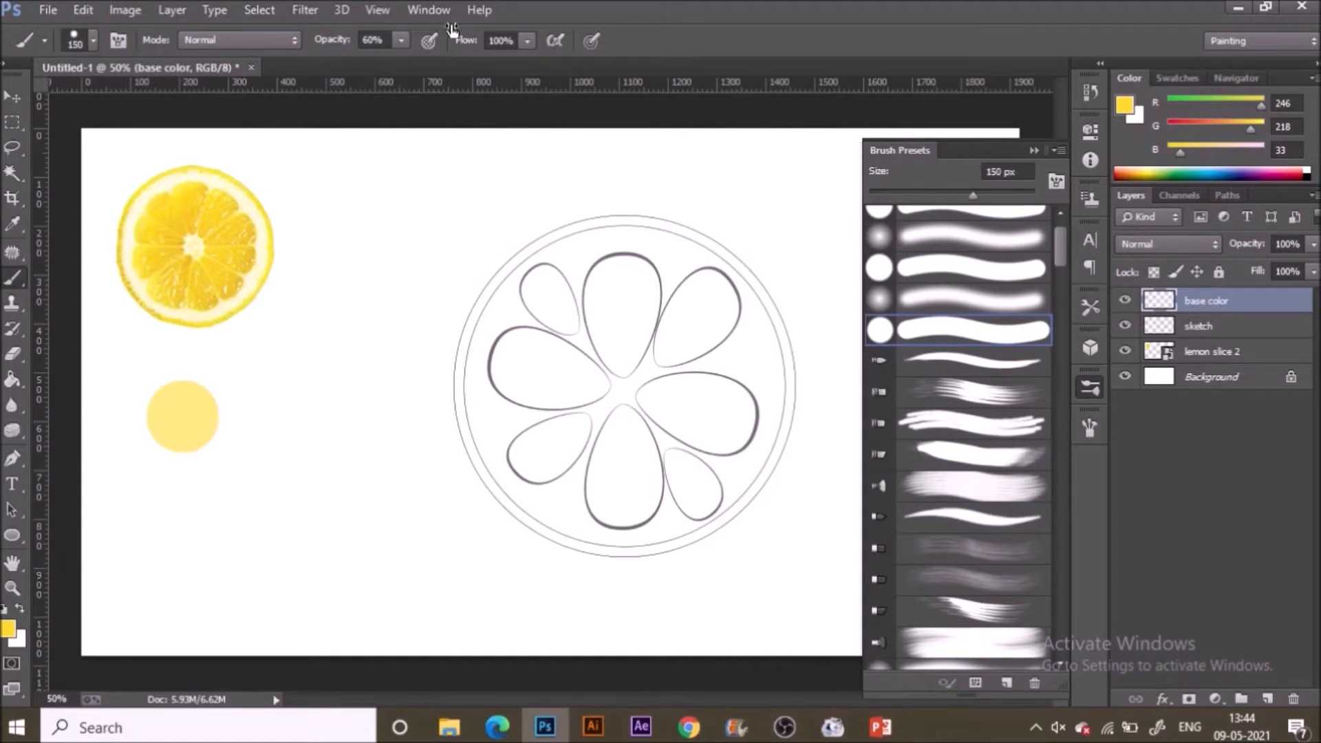
key("ctrl+z")
left_click_drag(400, 39, 530, 58)
left_click(185, 395)
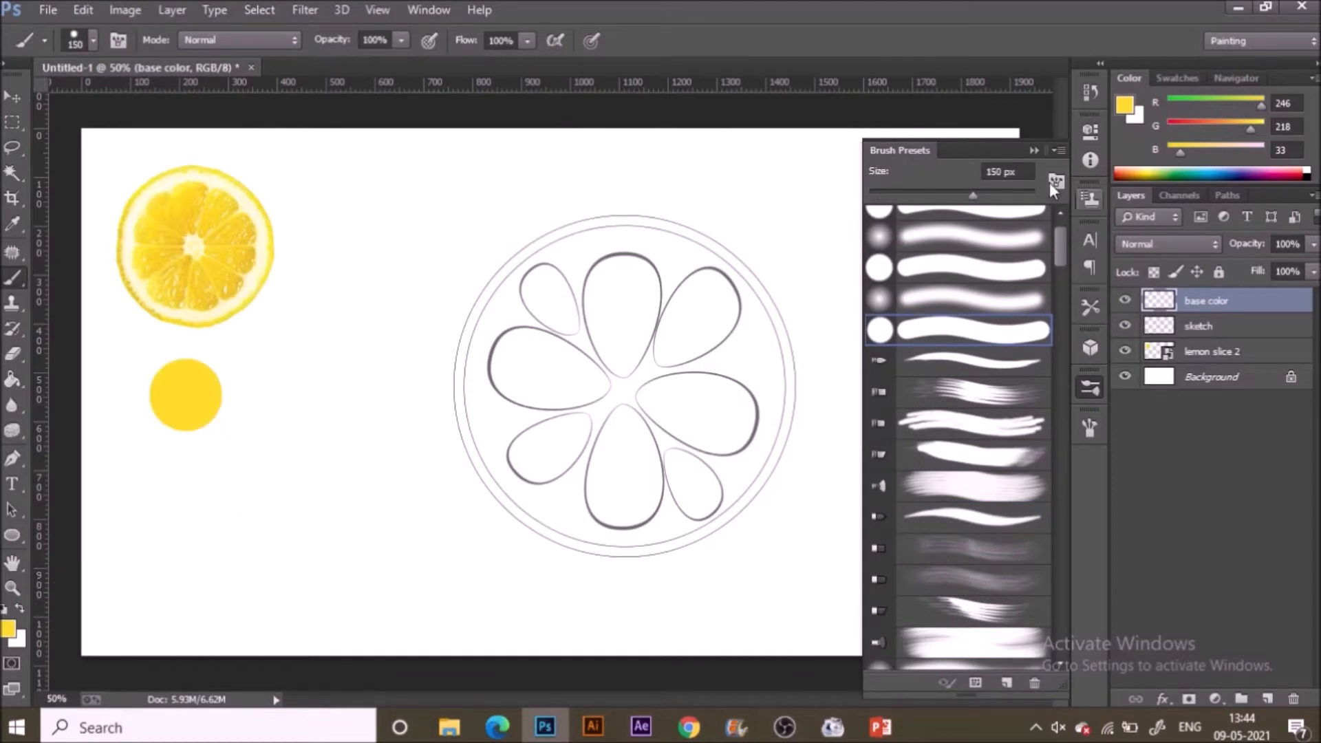
left_click(1090, 387)
key("v")
mouse_move(229, 434)
left_mouse_down()
mouse_move(573, 492)
mouse_move(196, 451)
mouse_move(236, 418)
left_mouse_up()
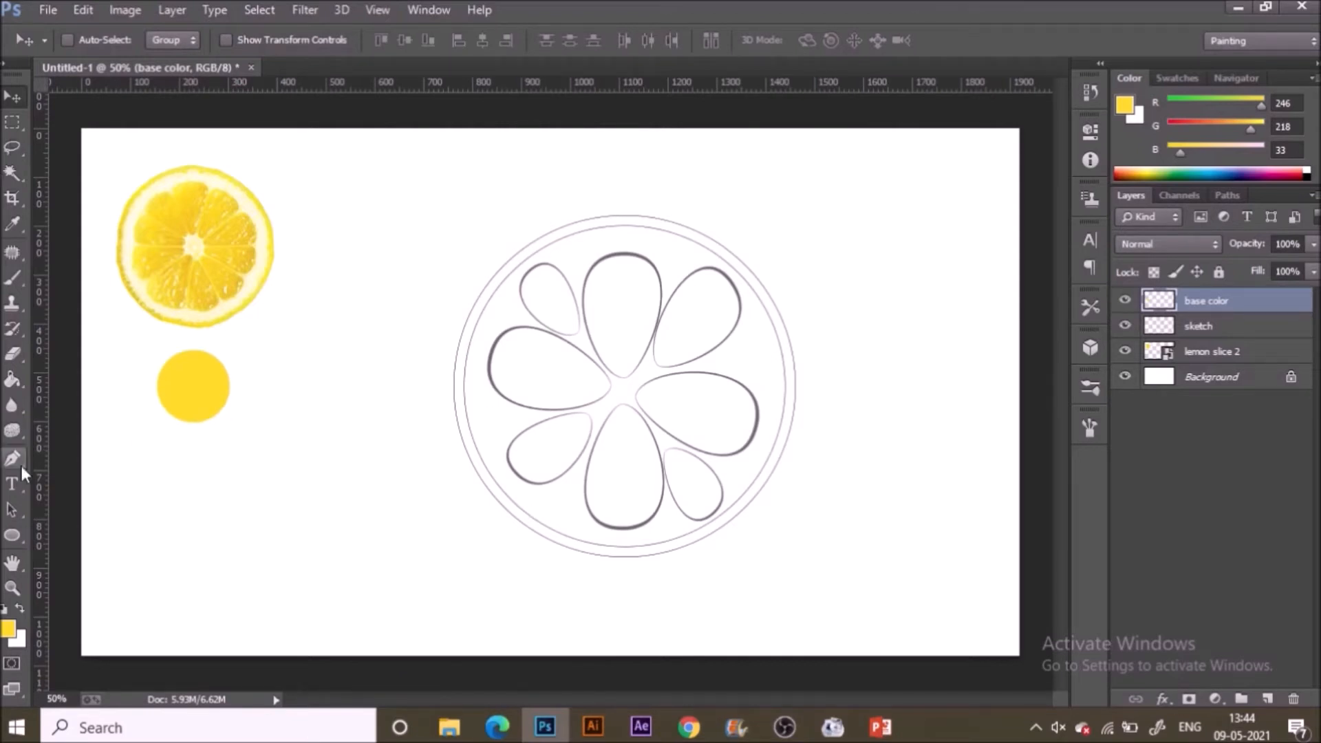
Select the thin ring between the two rind circles on the sketch layer with the Magic Wand, and make base color active.
left_click(13, 278)
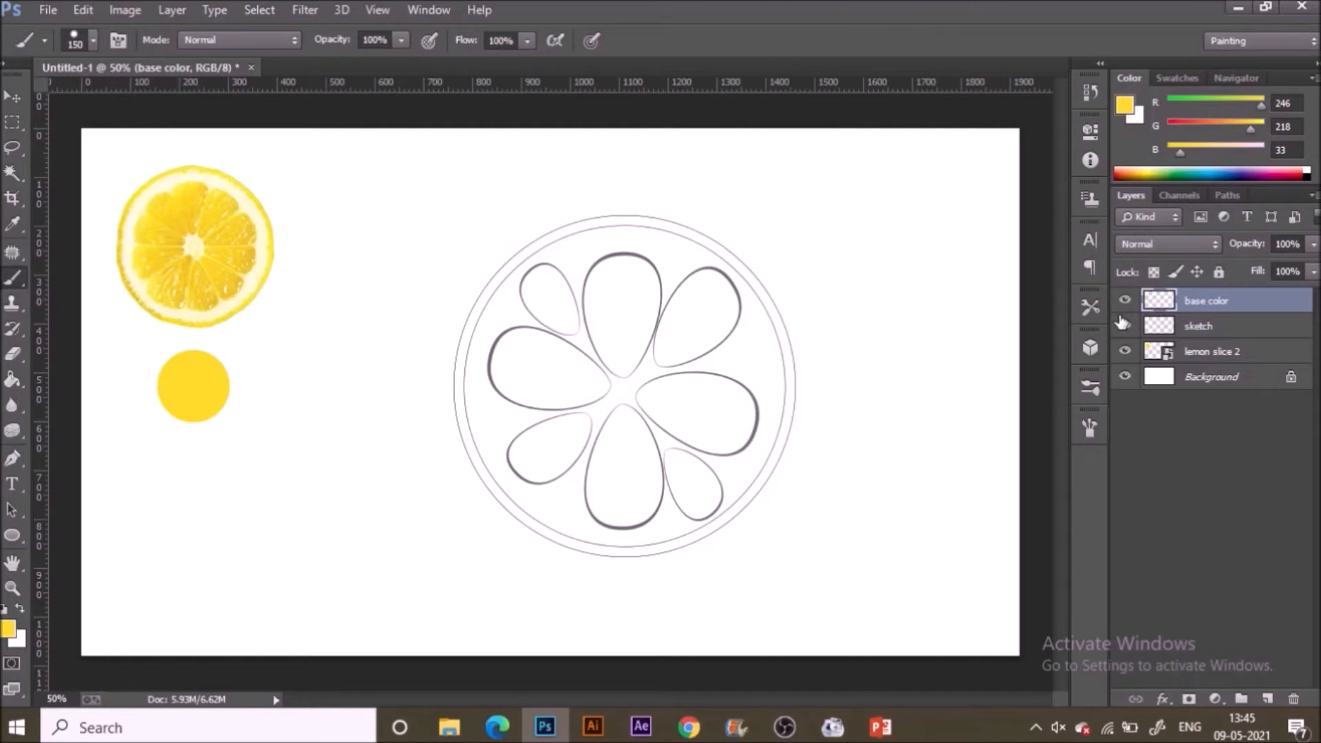
key("w")
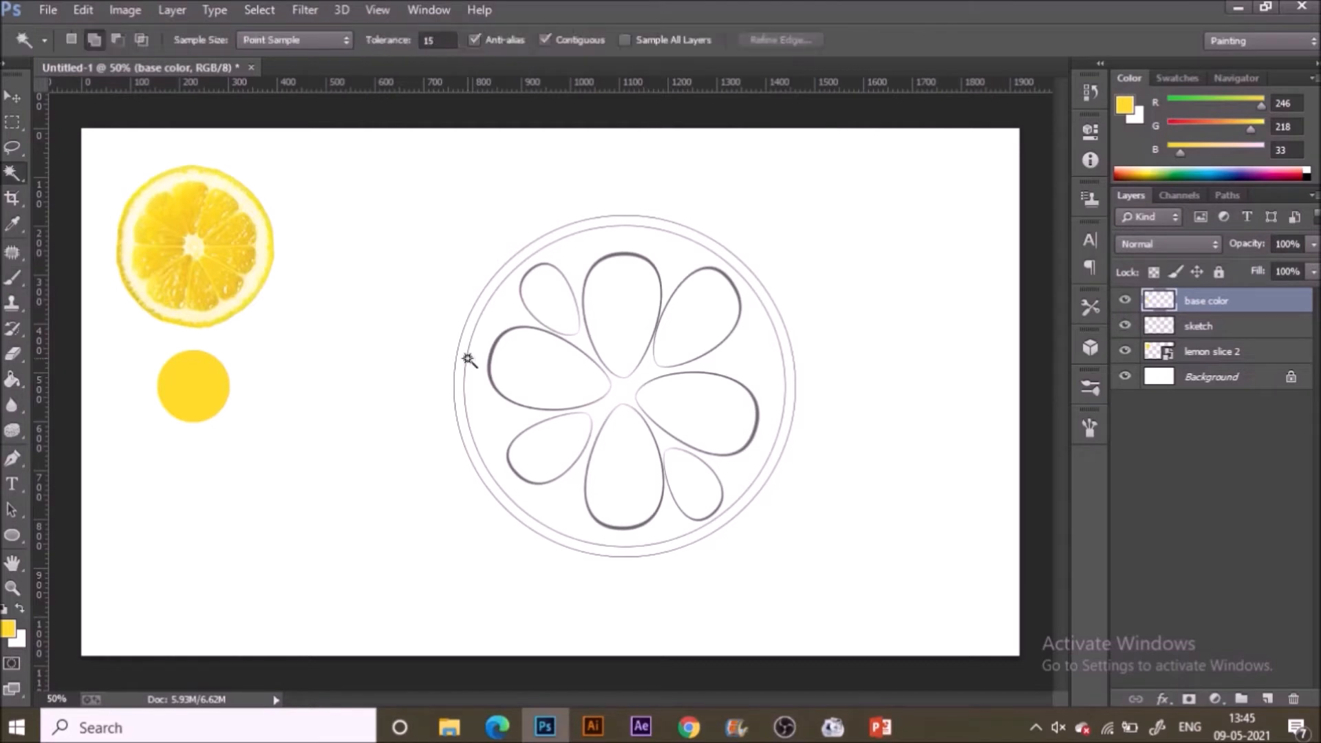
left_click(1223, 329)
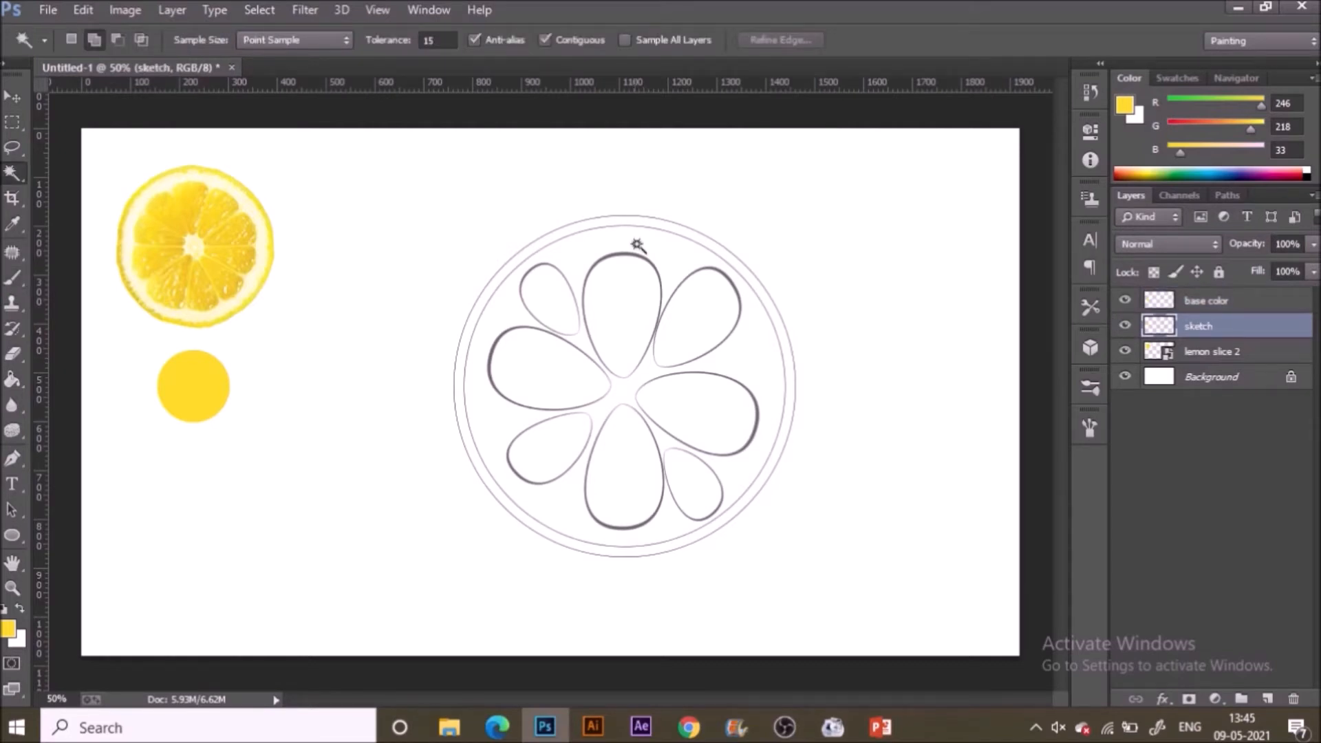
left_click(644, 223)
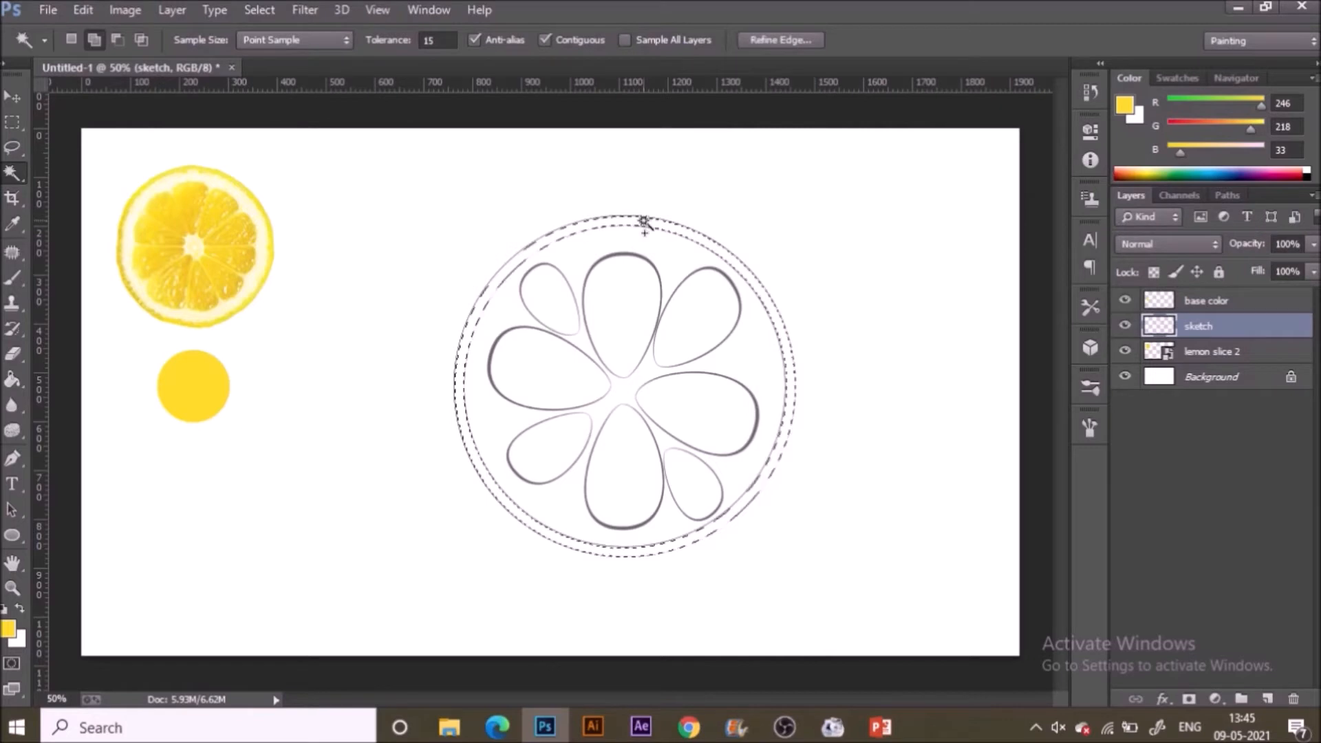
left_click(1205, 300)
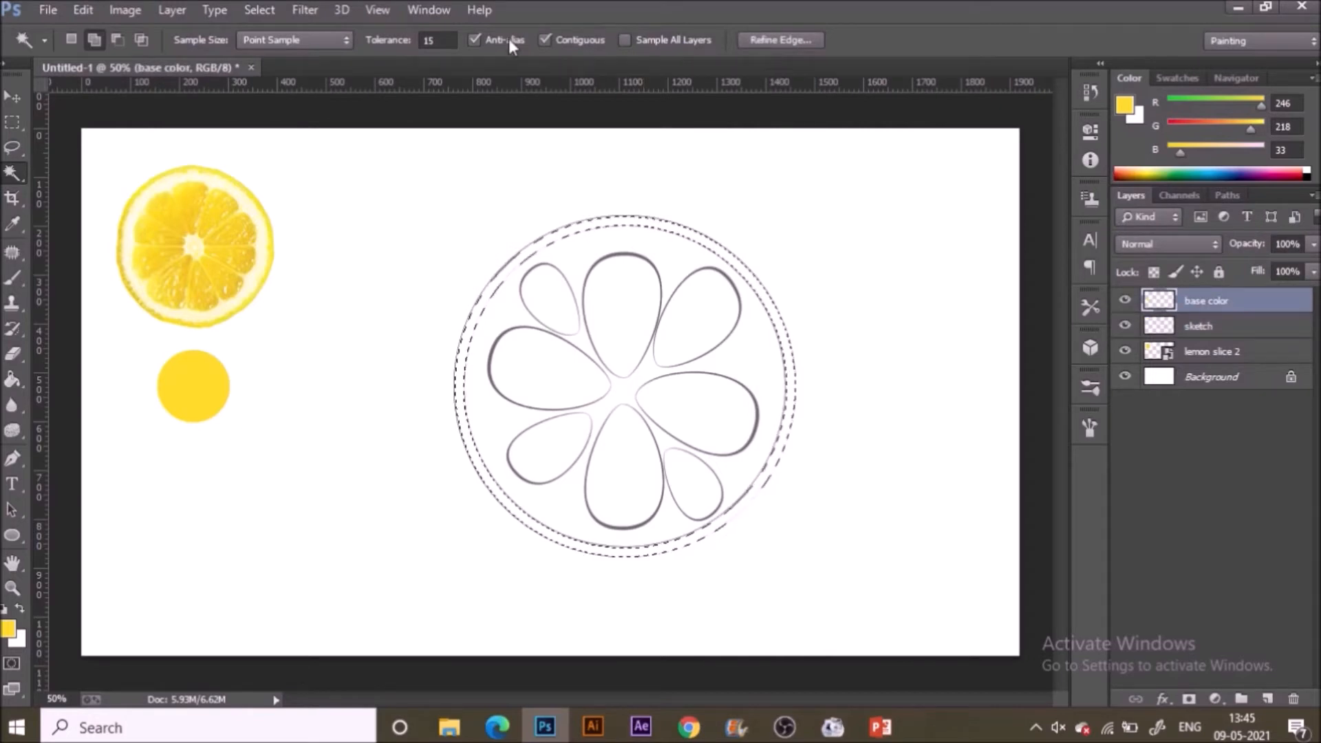
Expand the rind ring selection by 2 pixels.
left_click(259, 10)
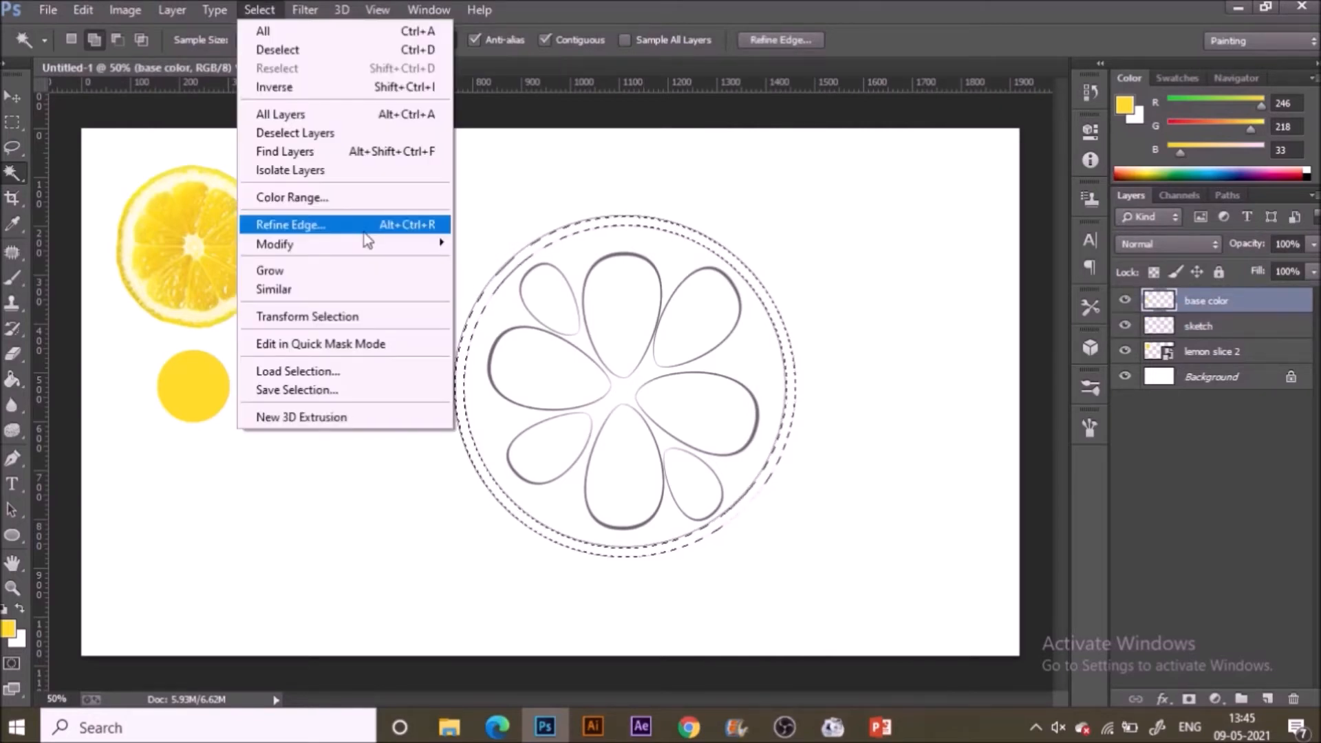
mouse_move(372, 244)
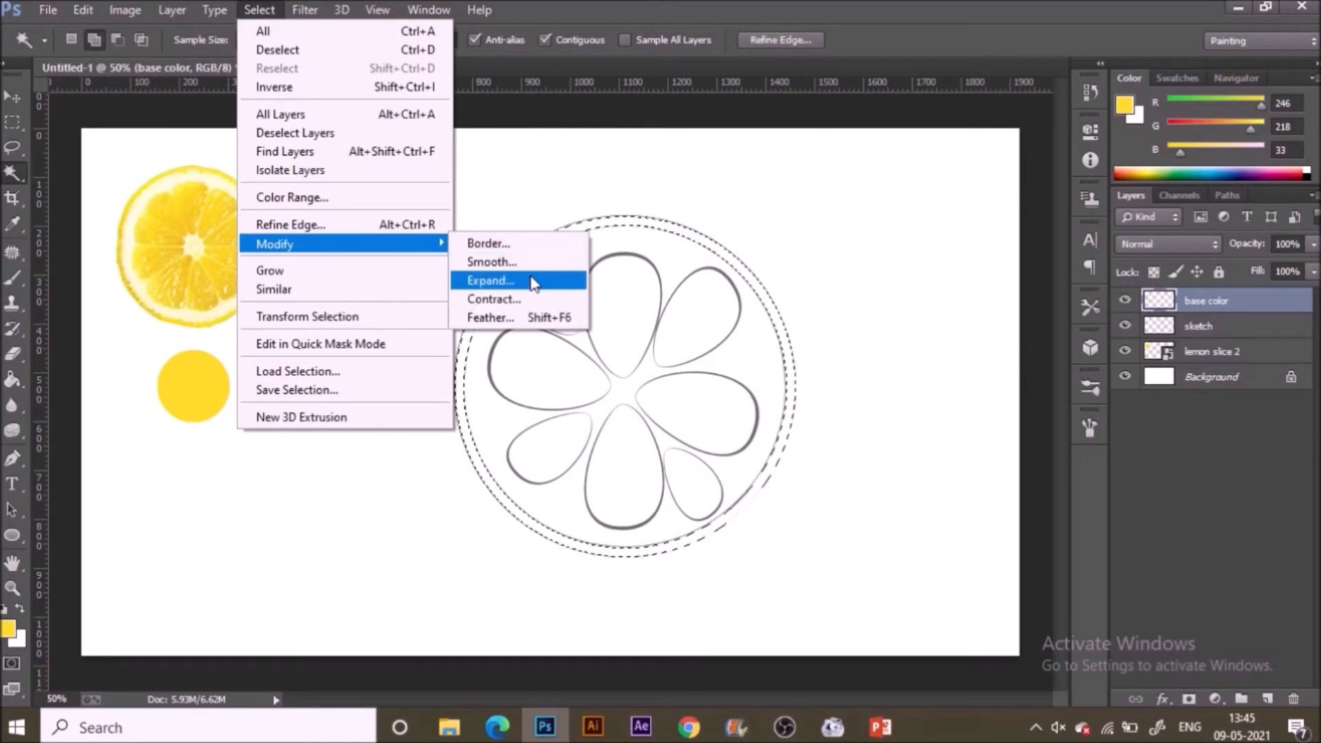
left_click(550, 280)
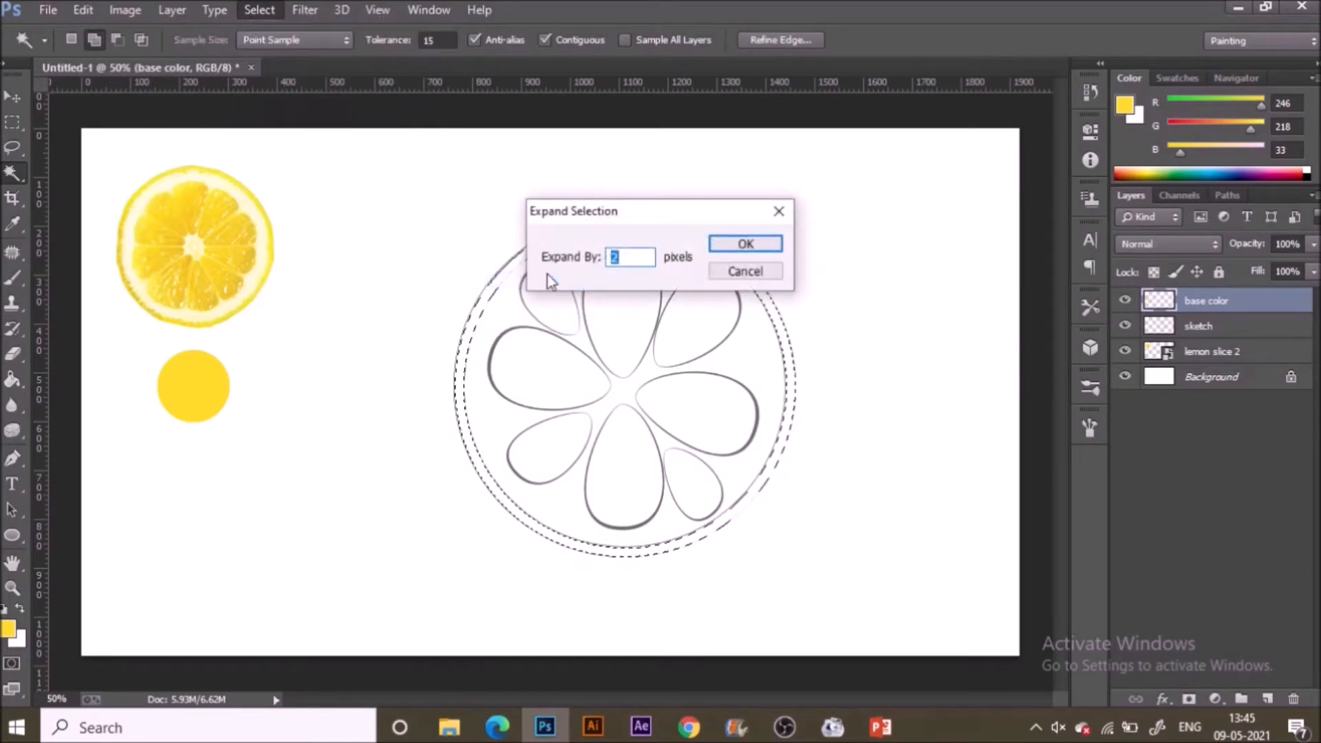
left_click(746, 247)
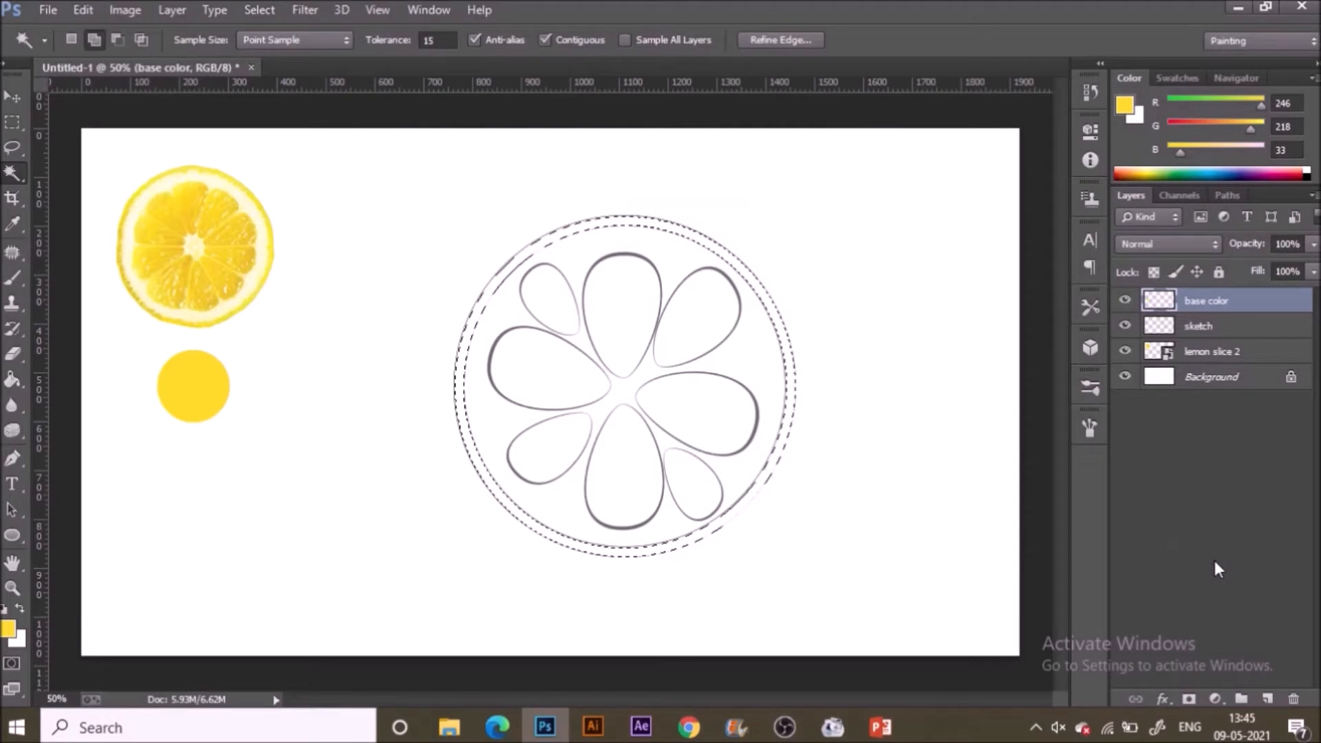
Fill the selected rind ring with the yellow foreground colour on the base color layer and deselect.
key("g")
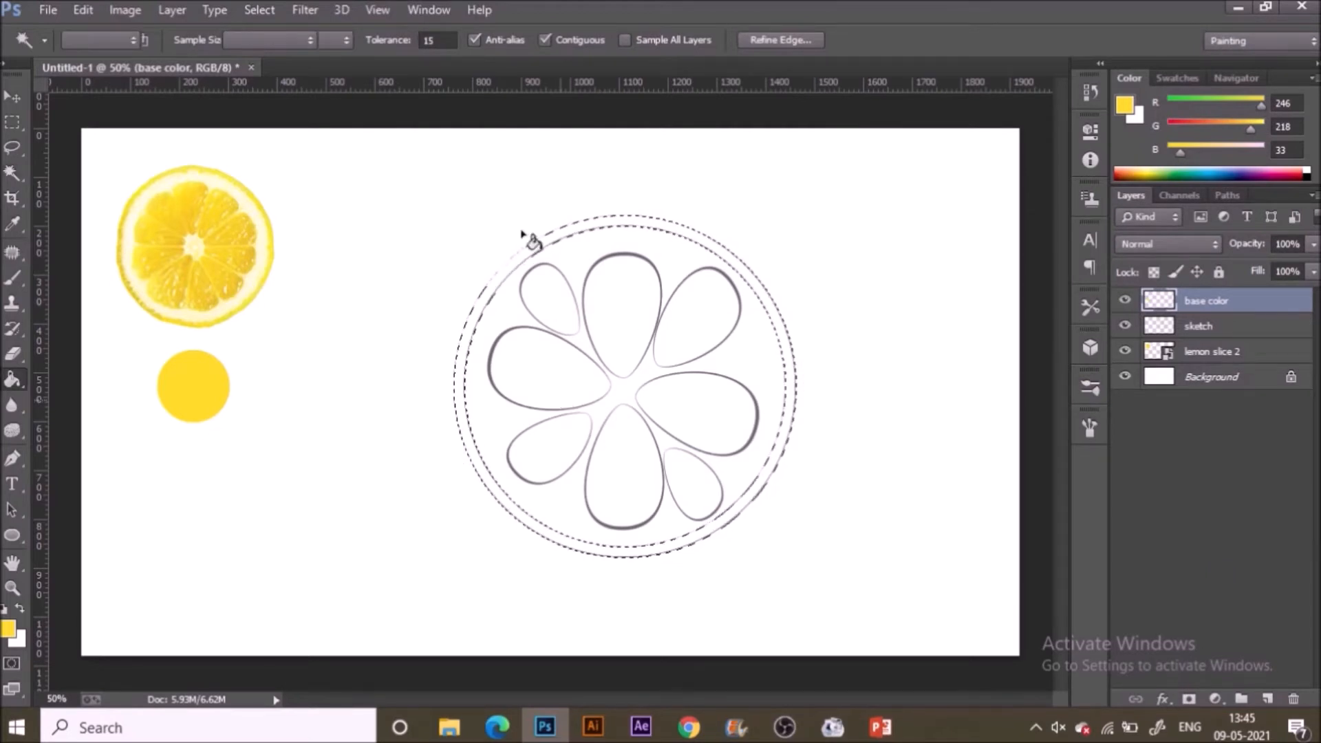
left_click(575, 234)
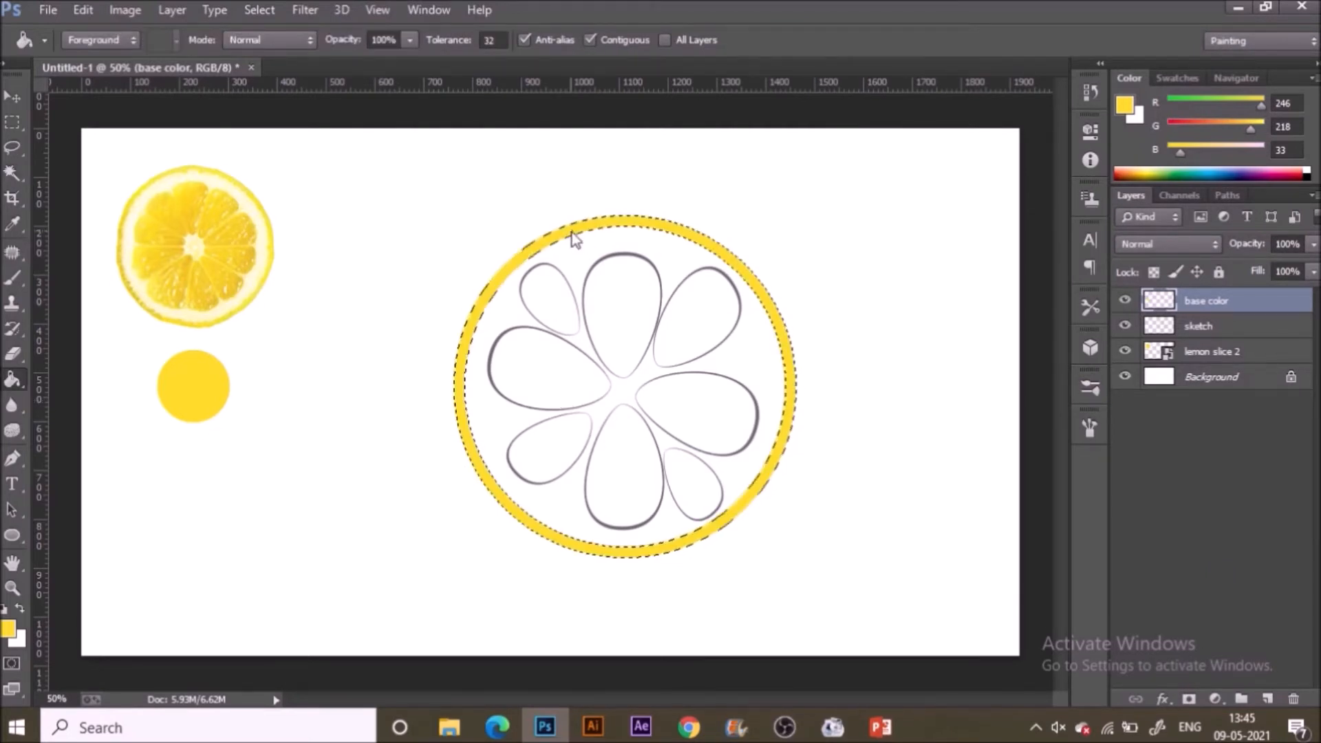
key("ctrl+d")
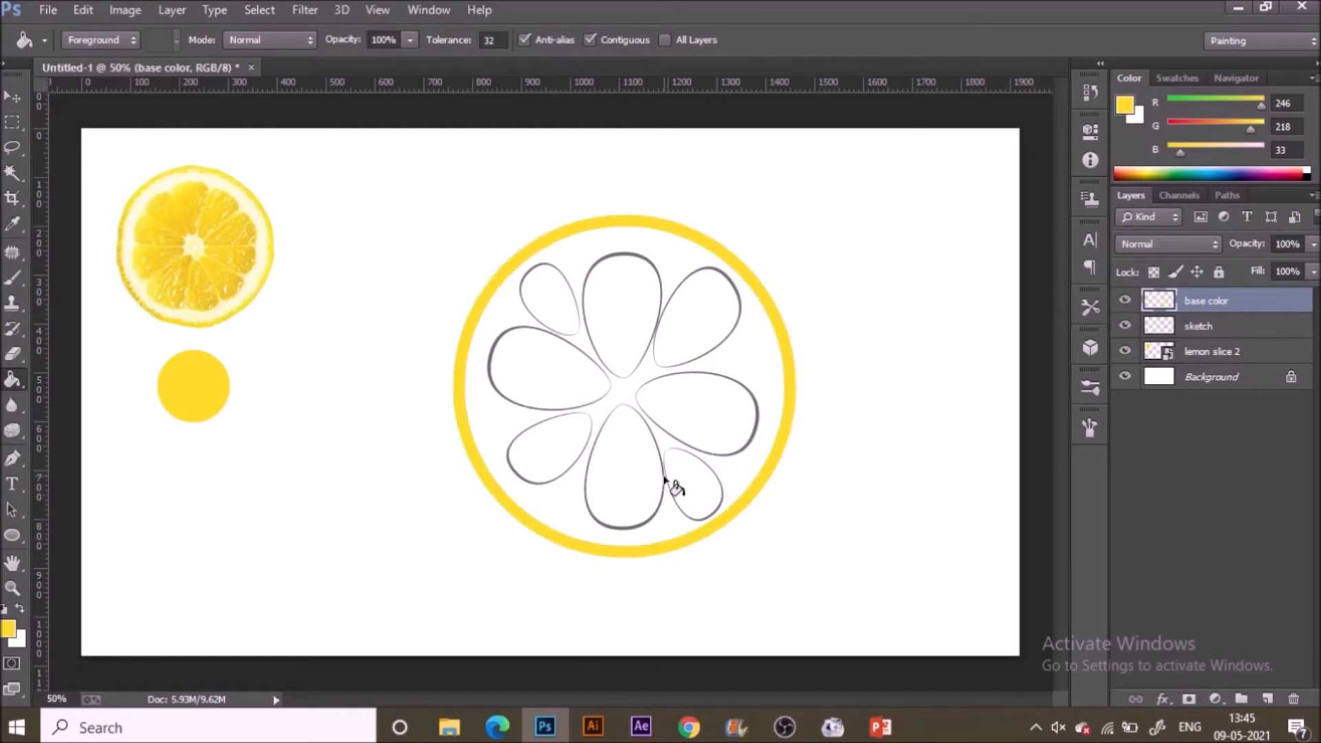
Select the small upper-left segment on the sketch layer with the Magic Wand and expand the selection by 2 pixels.
left_click(1232, 327)
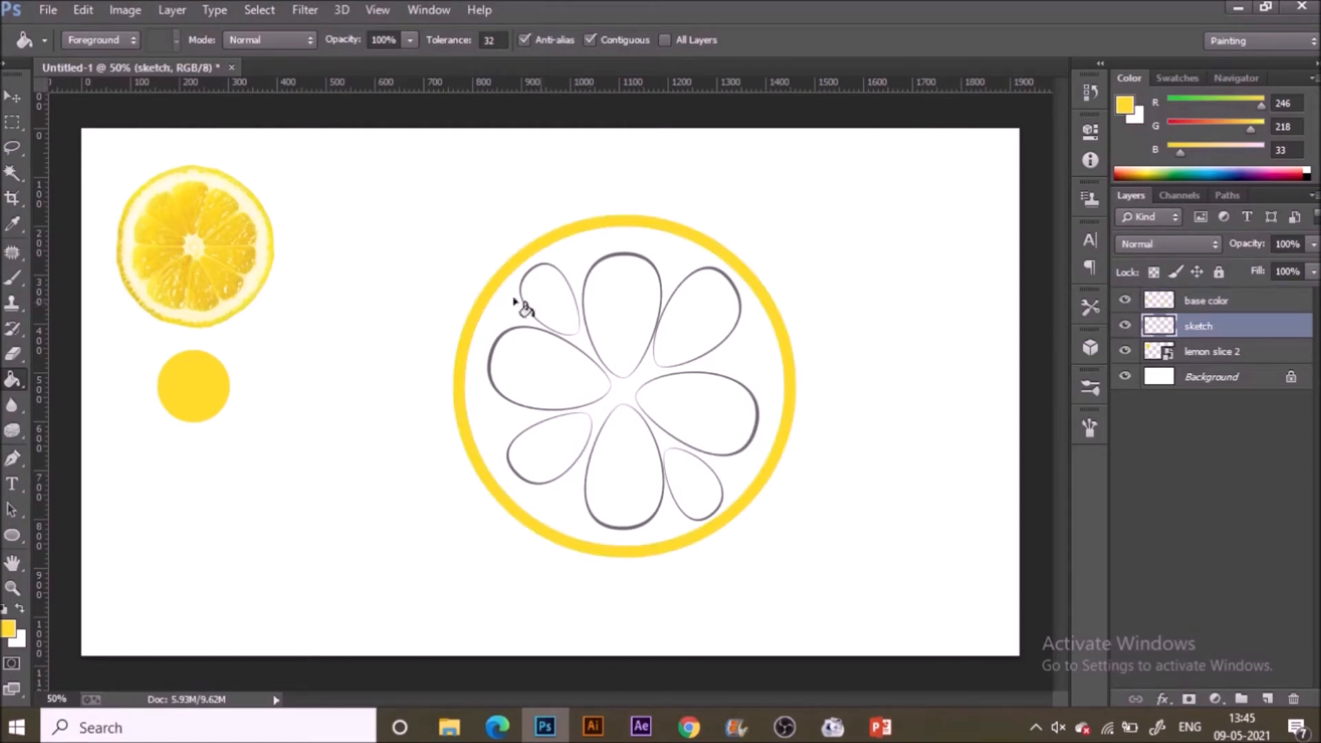
key("w")
left_click(545, 295)
left_click(260, 11)
mouse_move(320, 246)
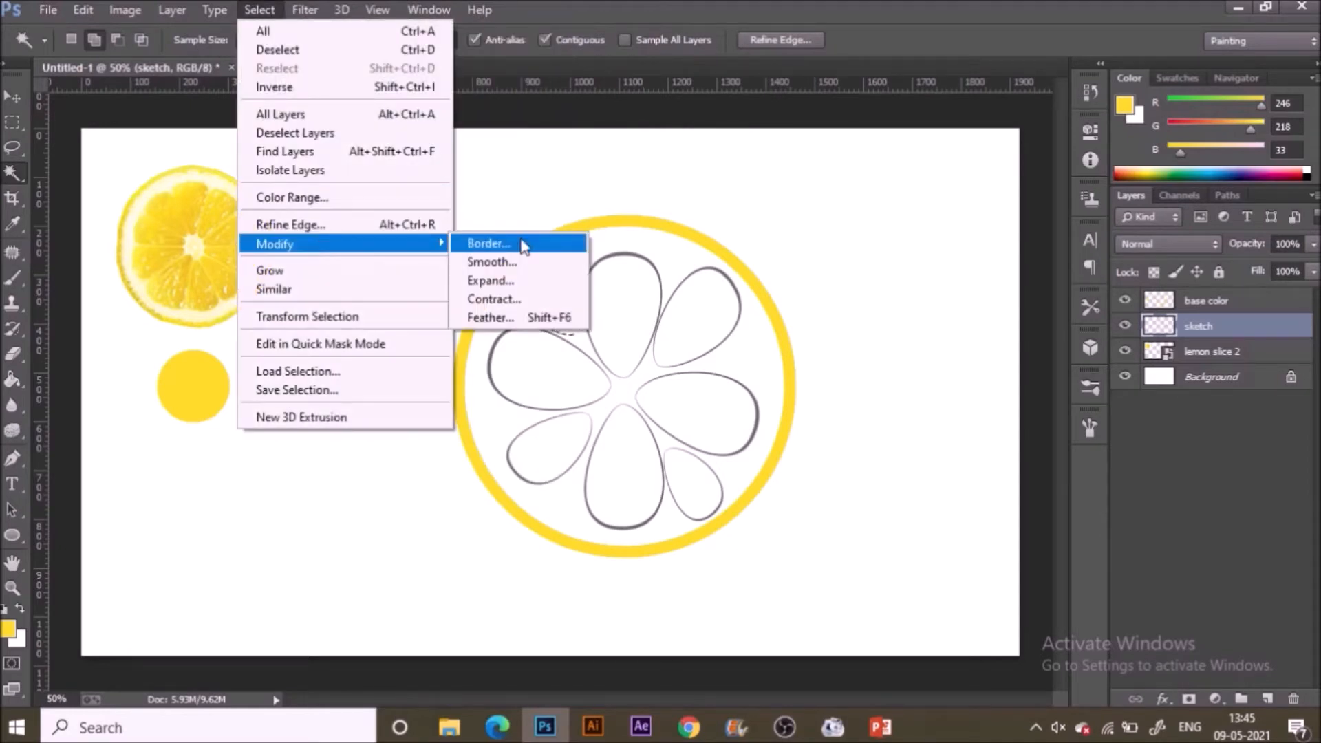
left_click(564, 244)
left_click(731, 271)
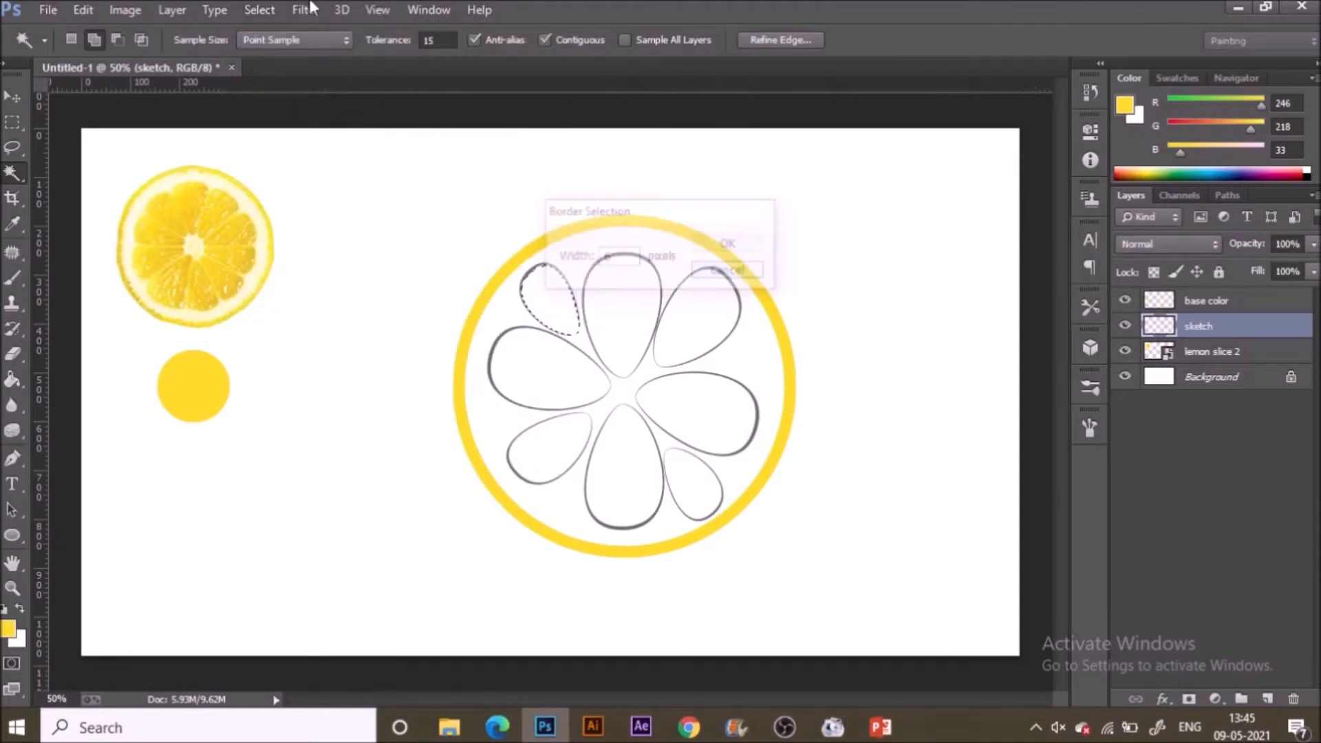
left_click(259, 9)
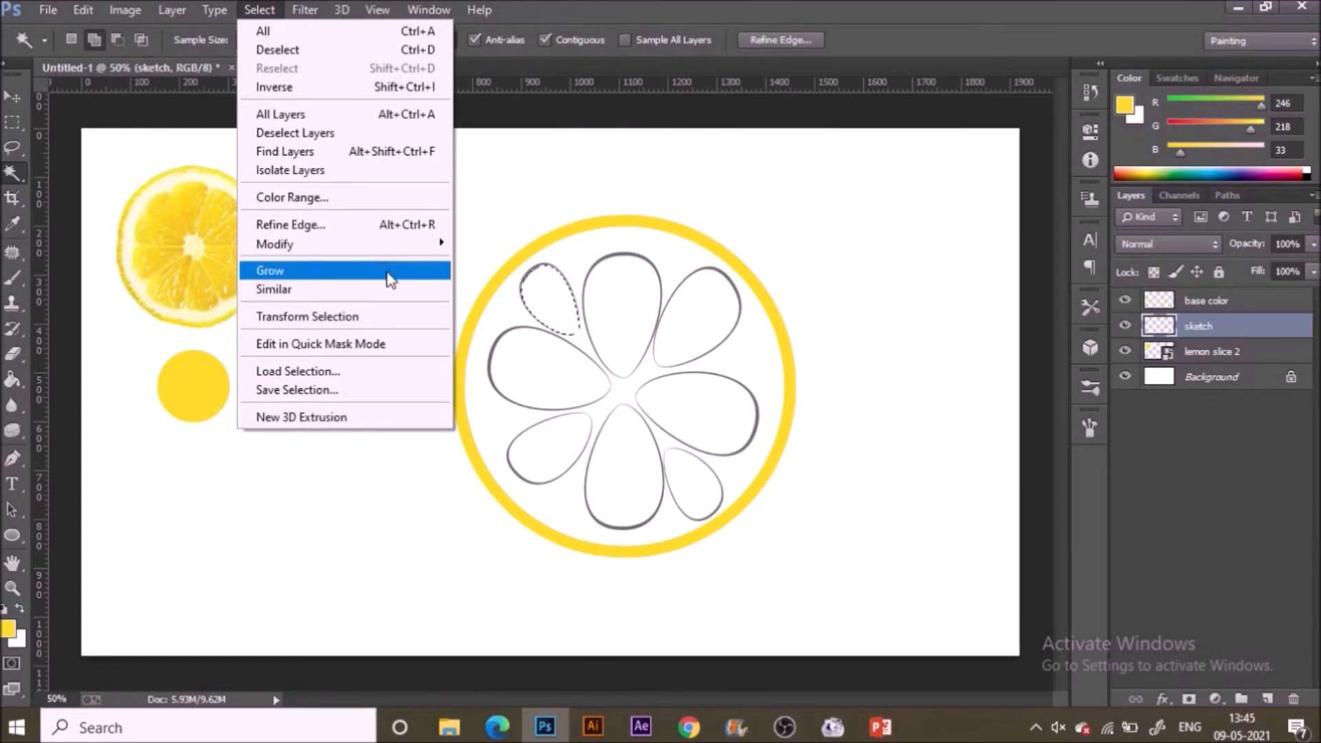
mouse_move(406, 245)
left_click(516, 279)
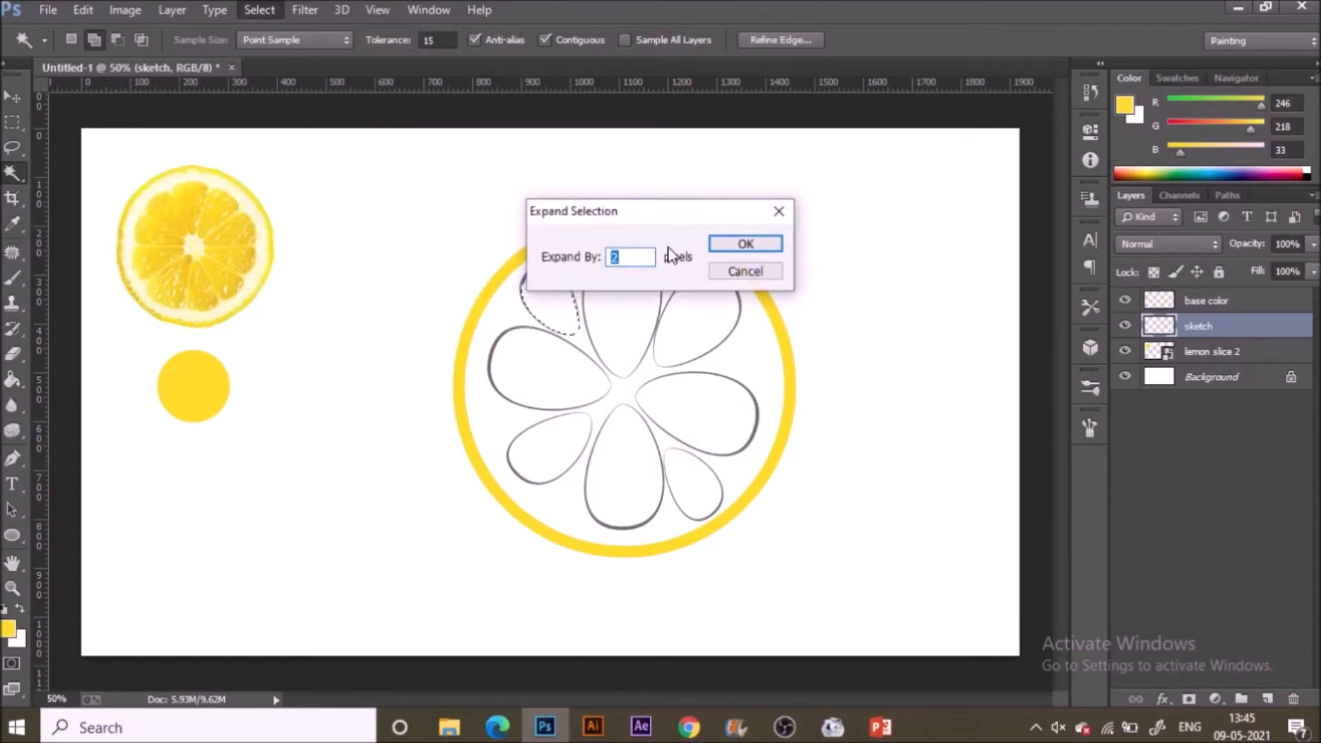
left_click(721, 250)
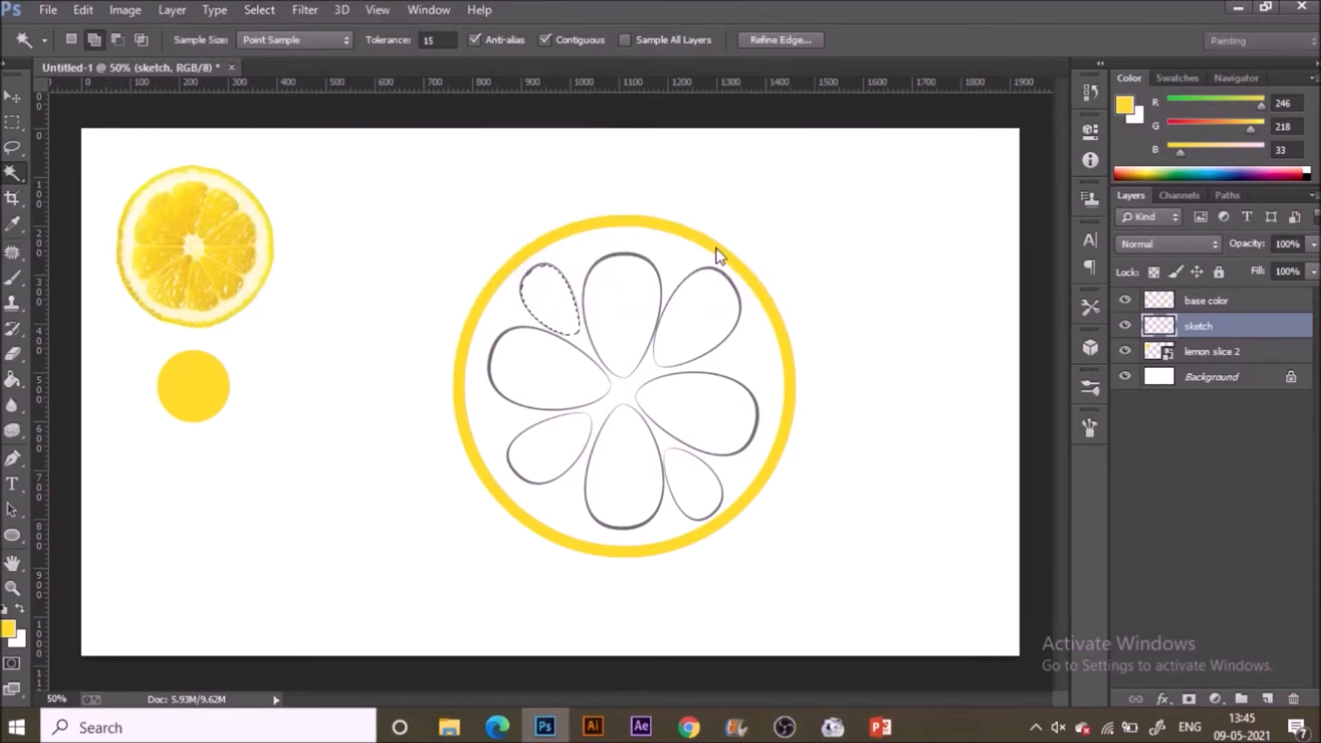
Fill the selected small upper-left segment with yellow on the base color layer and deselect.
left_click(1205, 301)
key("g")
left_click(583, 337)
key("ctrl+d")
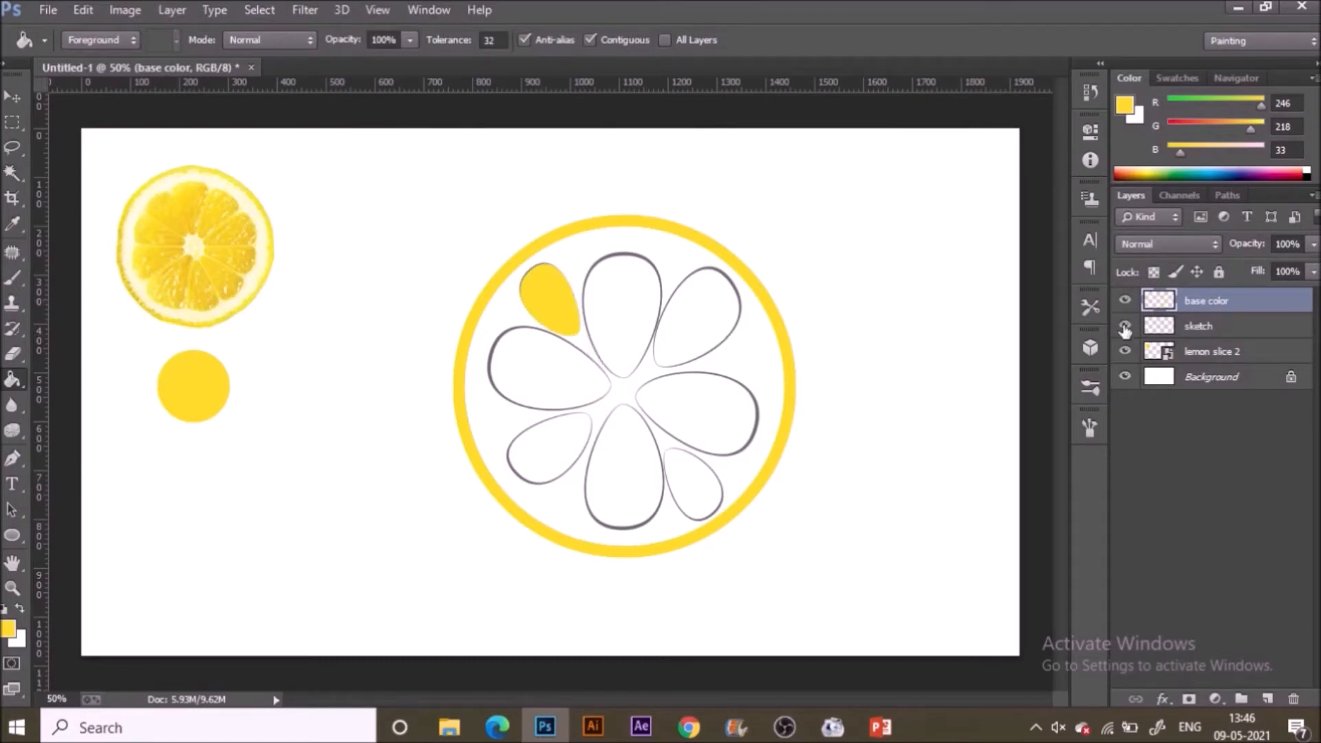
Select the top segment on the sketch layer, expand the selection by 2 pixels and fill it with yellow on base color.
left_click(1179, 328)
key("w")
left_click(643, 322)
left_click(260, 10)
mouse_move(341, 244)
left_click(515, 280)
left_click(745, 244)
key("g")
left_click(1179, 300)
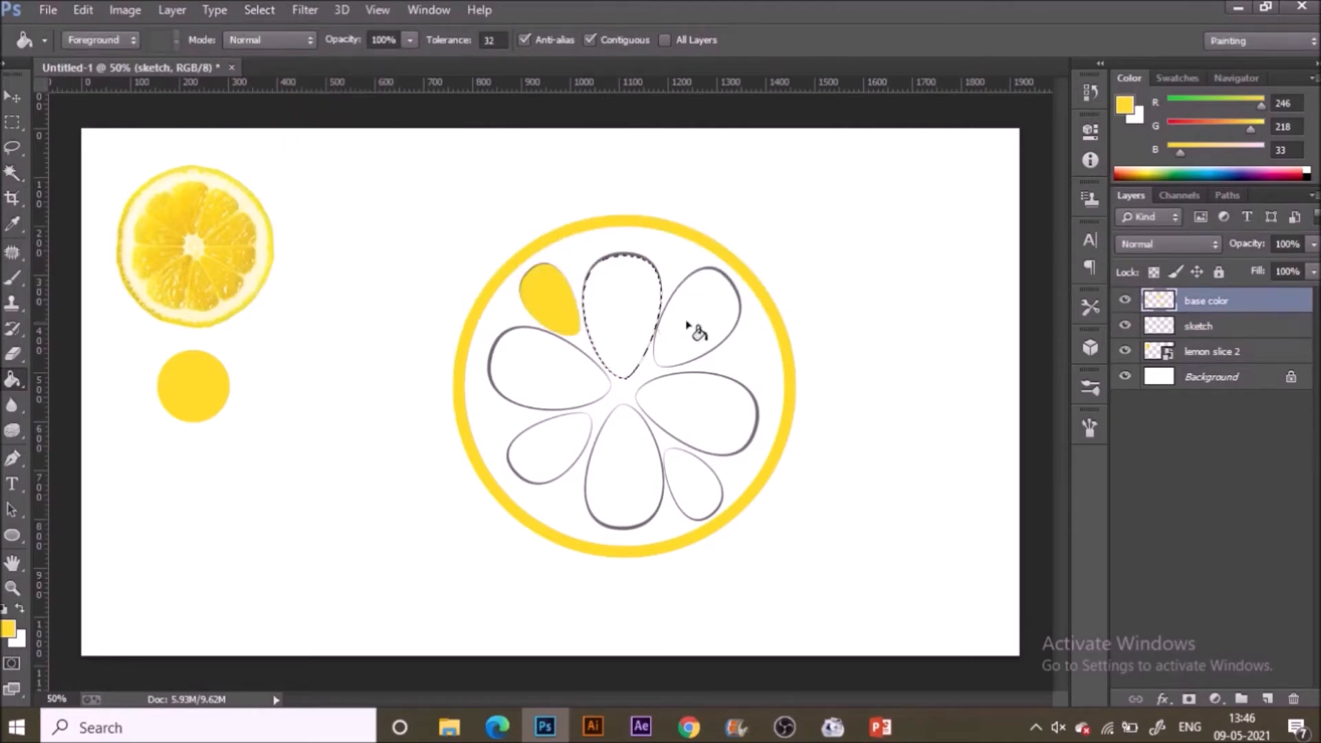
left_click(623, 320)
Select the large upper-right segment on the sketch layer, expand the selection, fill it with yellow on base color and deselect.
left_click(1180, 326)
key("w")
left_click(699, 324)
left_click(309, 12)
left_click(564, 280)
left_click(744, 243)
key("g")
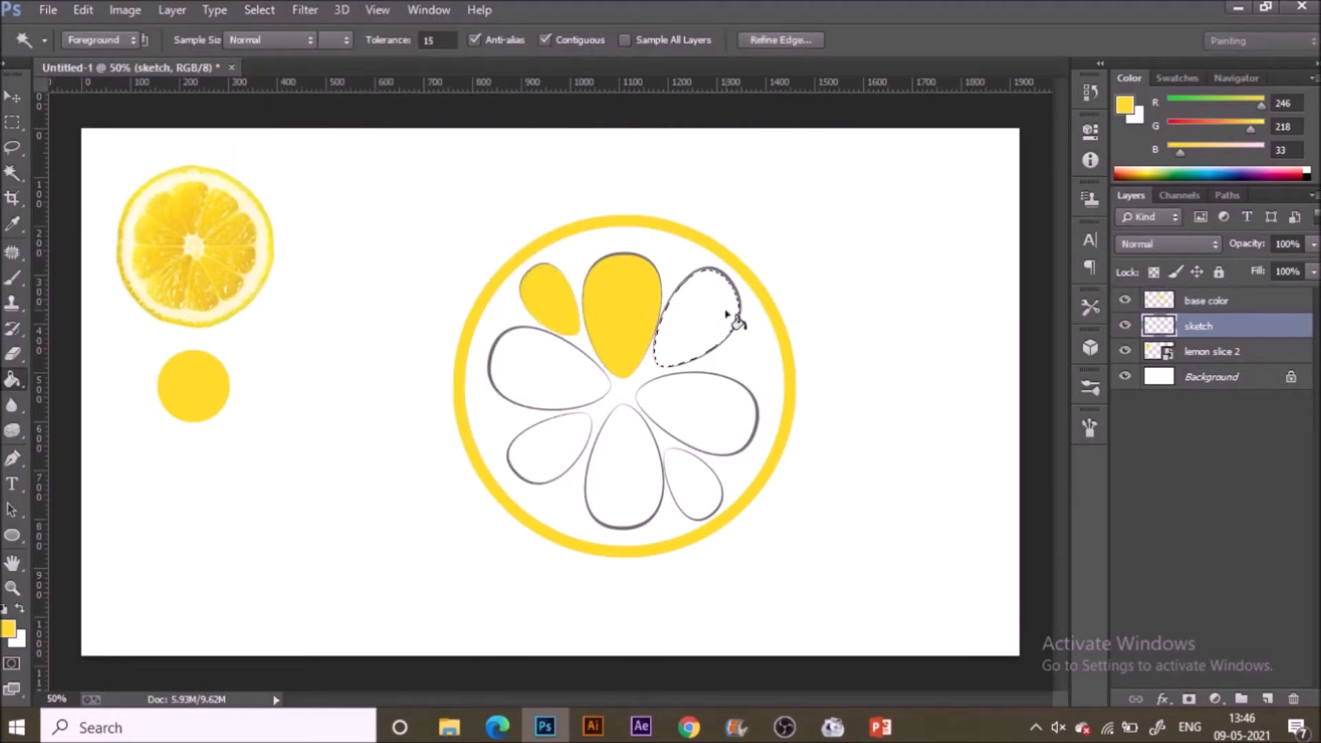
left_click(1179, 301)
left_click(696, 321)
key("ctrl+d")
Select the large right segment on the sketch layer, expand the selection and fill it with yellow on base color.
left_click(1196, 332)
key("w")
left_click(728, 393)
left_click(259, 9)
left_click(550, 280)
left_click(744, 244)
left_click(1179, 301)
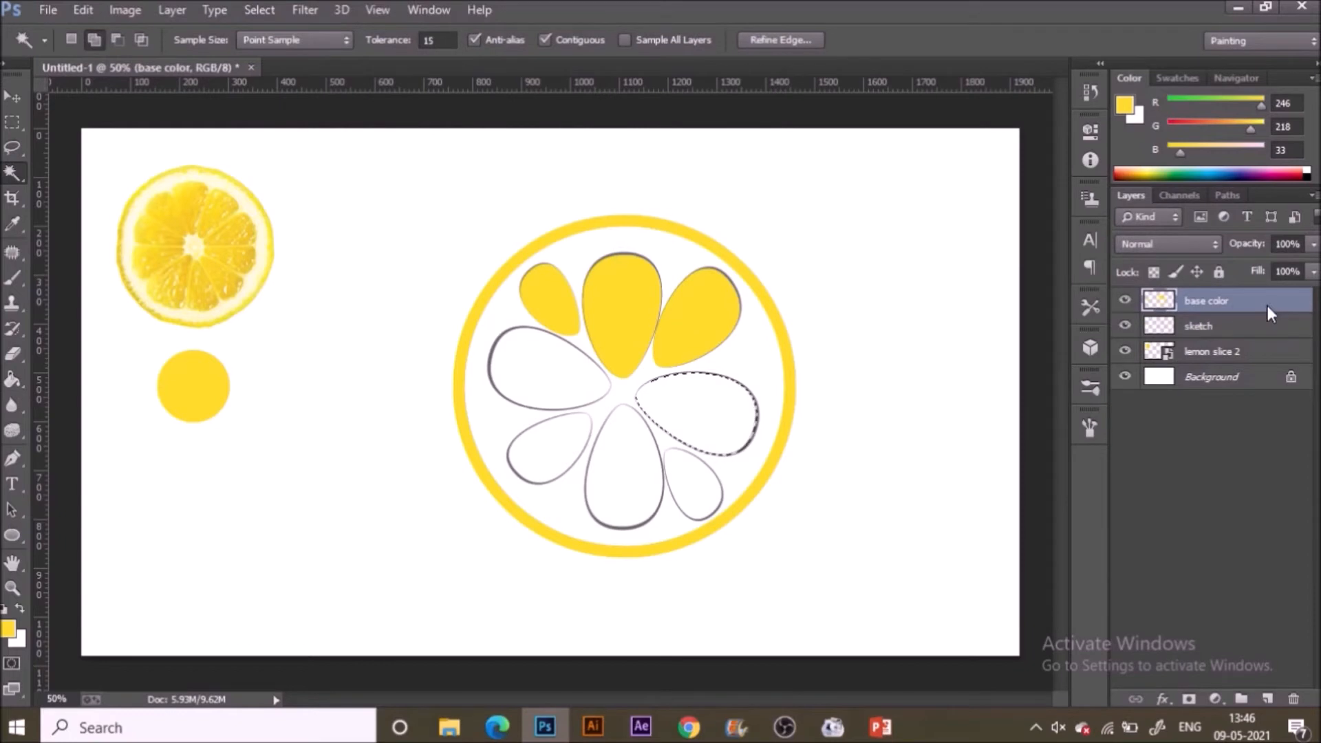
key("g")
left_click(730, 402)
Select the small lower-right segment on the sketch layer, fill it with yellow on base color and deselect.
key("w")
left_click(1198, 326)
left_click(671, 476)
key("g")
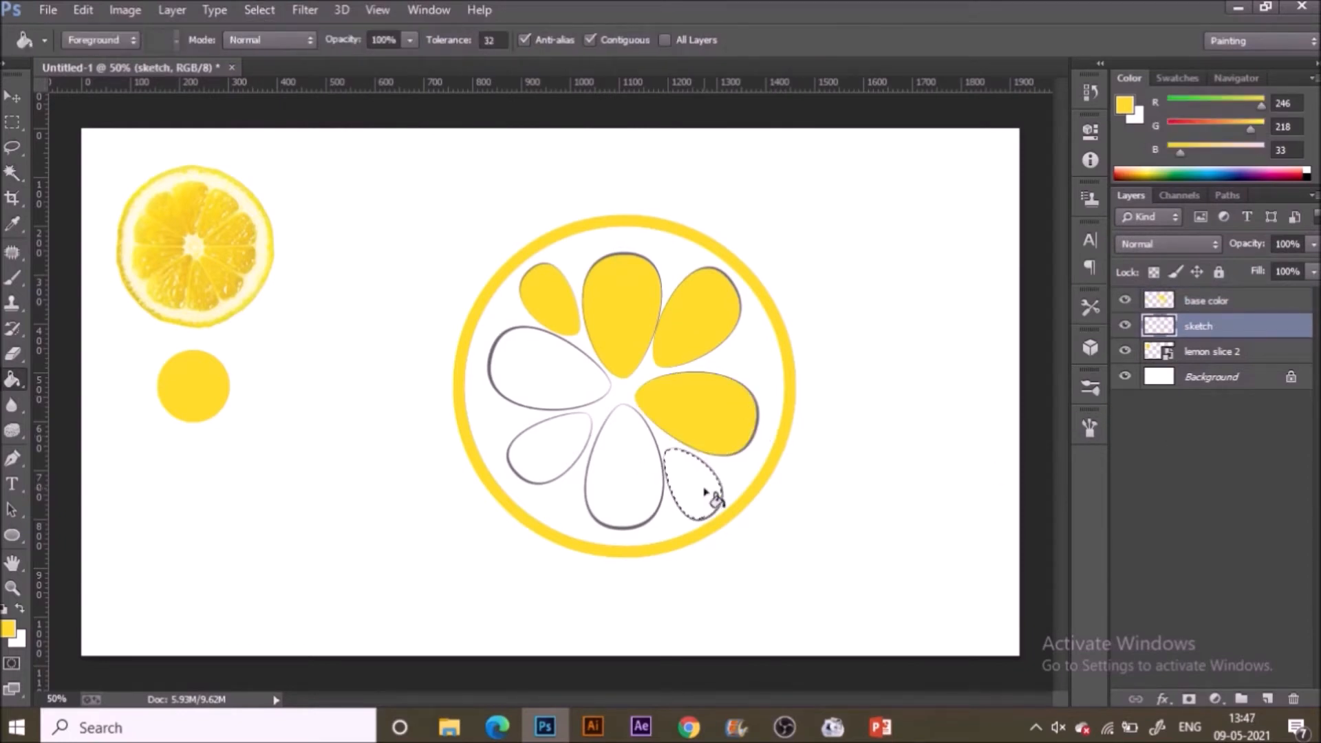
left_click(1179, 301)
left_click(695, 485)
key("ctrl+d")
Select the bottom segment on the sketch layer, fill it with yellow on base color and deselect.
left_click(1210, 326)
key("e")
key("w")
left_click(623, 469)
left_click(1201, 303)
key("g")
left_click(630, 478)
key("ctrl+d")
Fill the large left segment and the small lower-left segment with yellow on base color, selecting each from the sketch layer.
left_click(1219, 329)
key("w")
left_click(1204, 326)
key("w")
left_click(554, 451)
key("g")
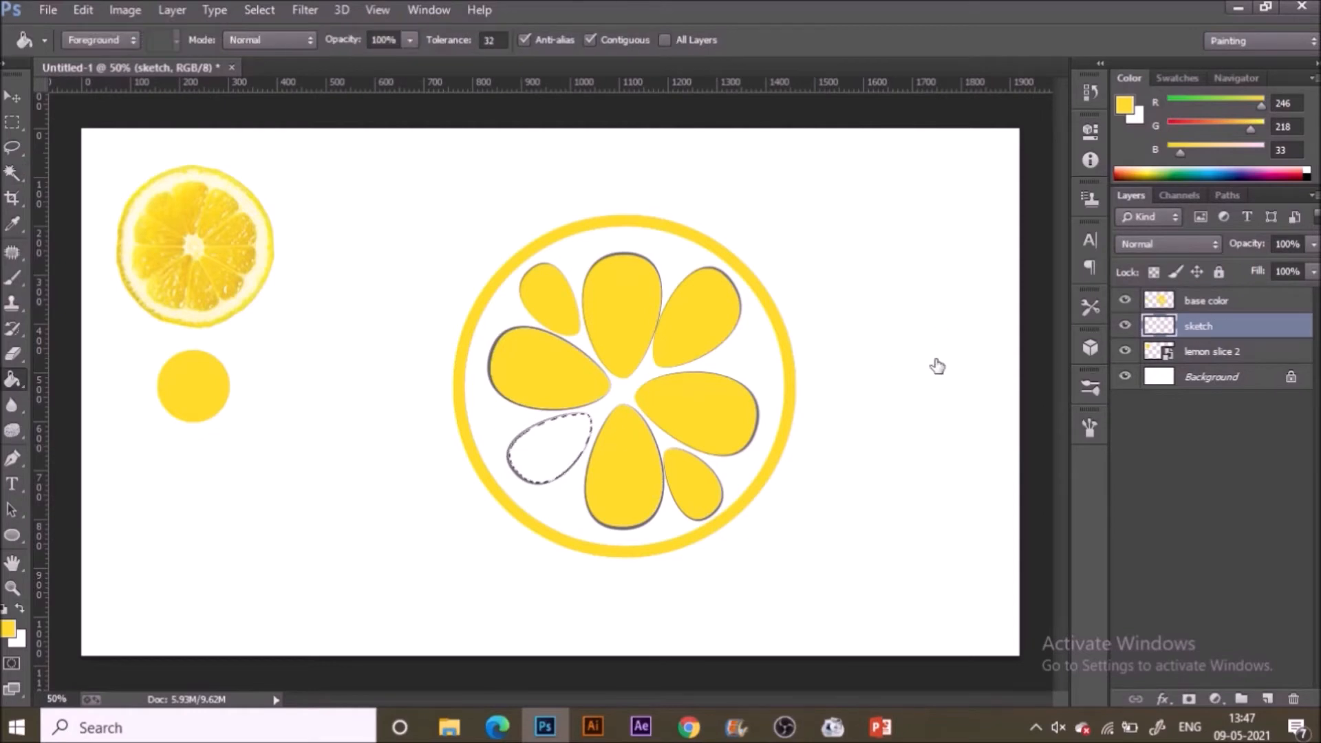
left_click(1203, 301)
left_click(559, 451)
key("ctrl+d")
Hide the sketch layer and select the white pith area around the segments on base color with the Magic Wand.
left_click(1125, 326)
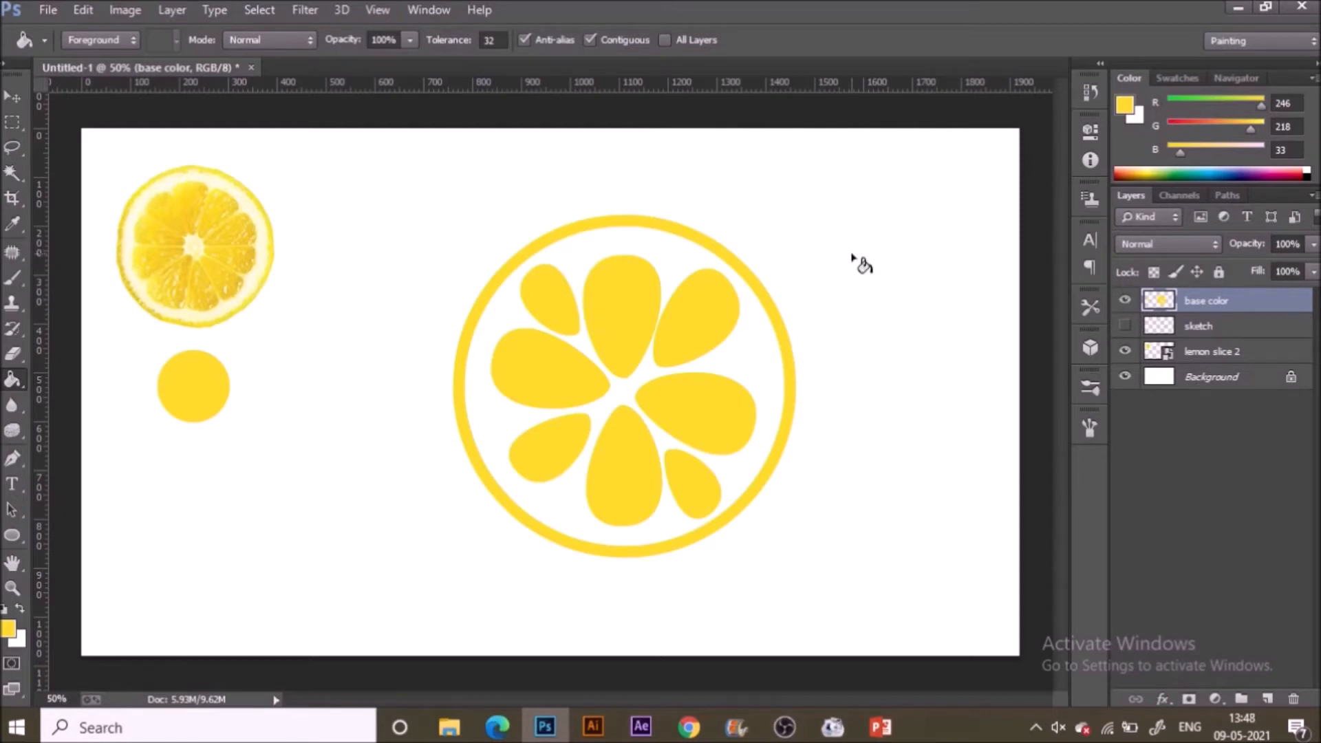
key("w")
left_click(671, 275)
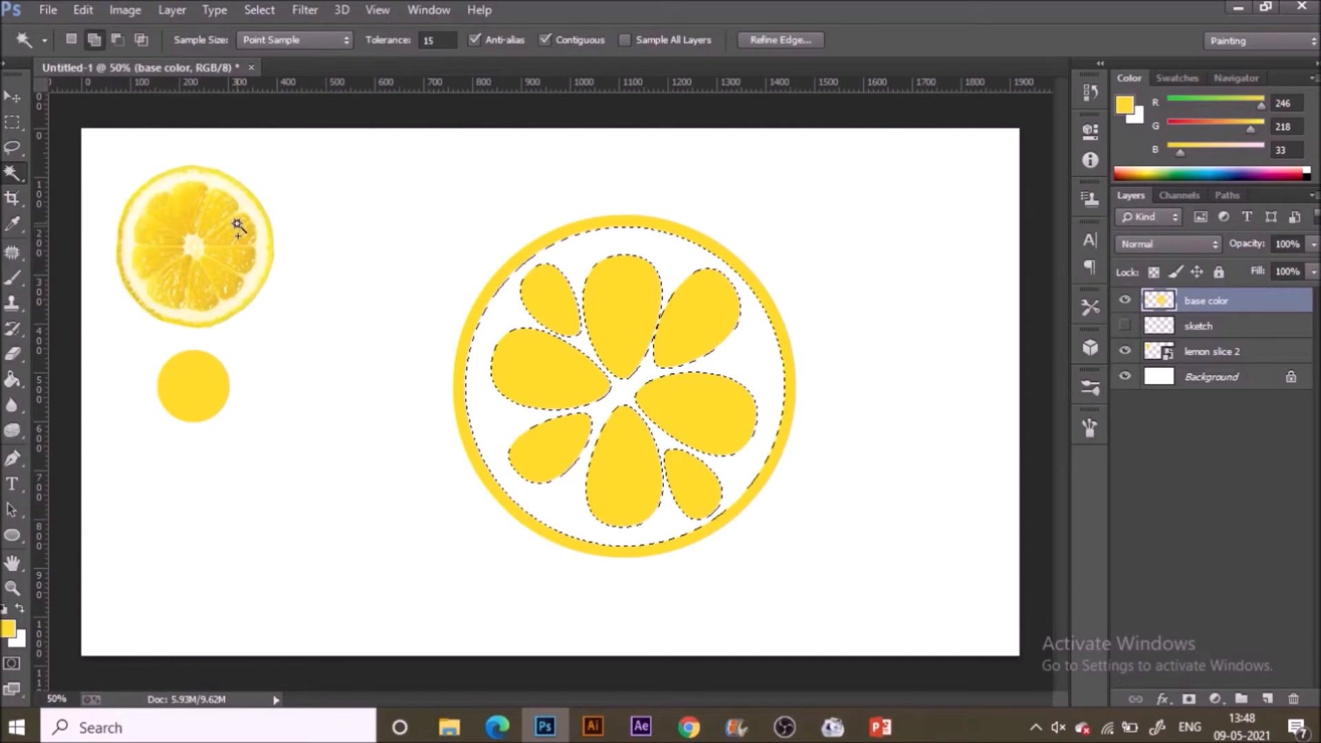
Set the Paint Bucket opacity to 10%, fill the selected pith area twice with yellow and deselect.
key("g")
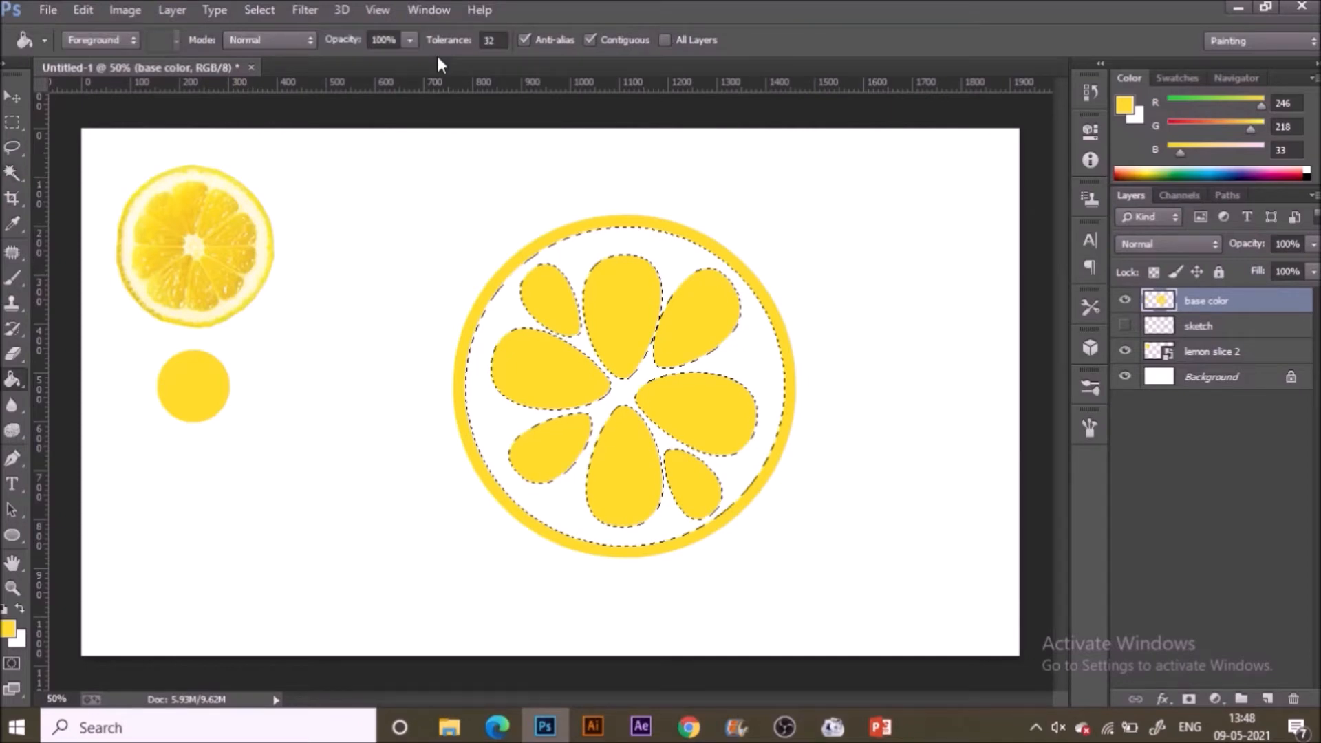
left_click(410, 39)
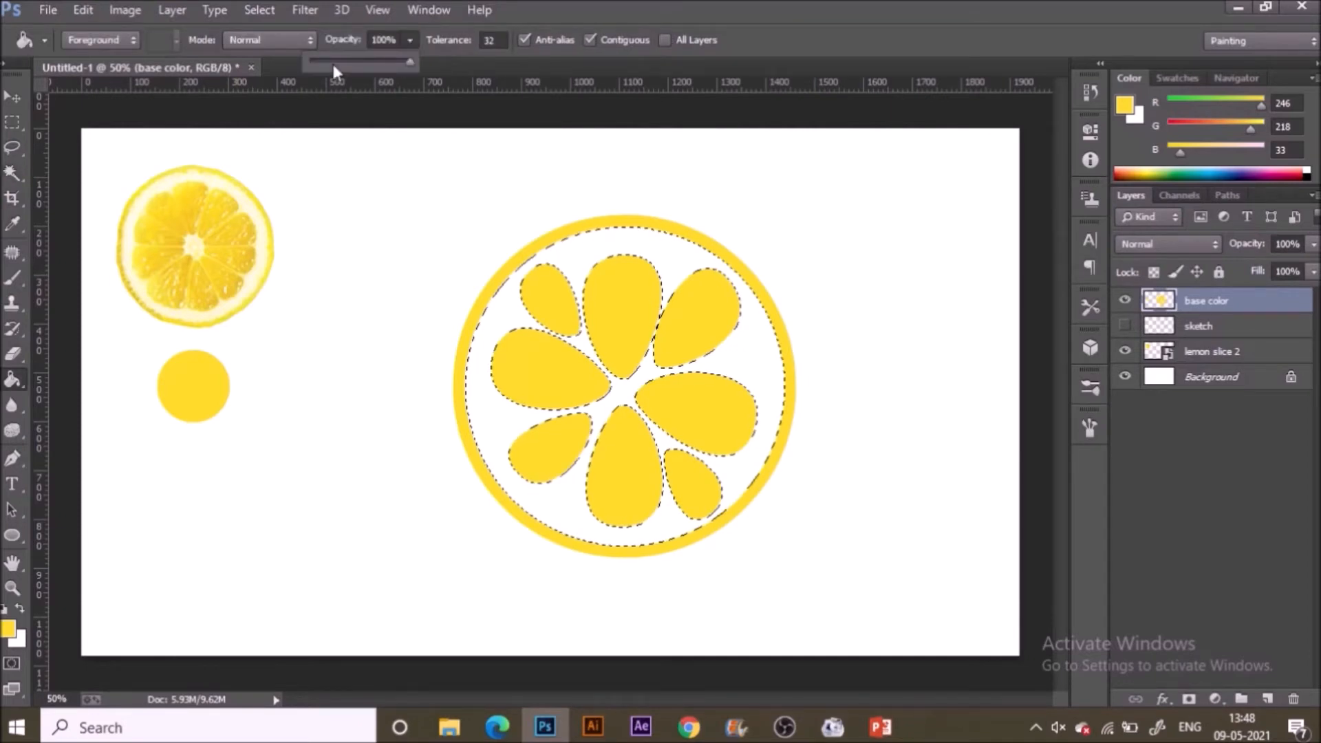
left_click(332, 61)
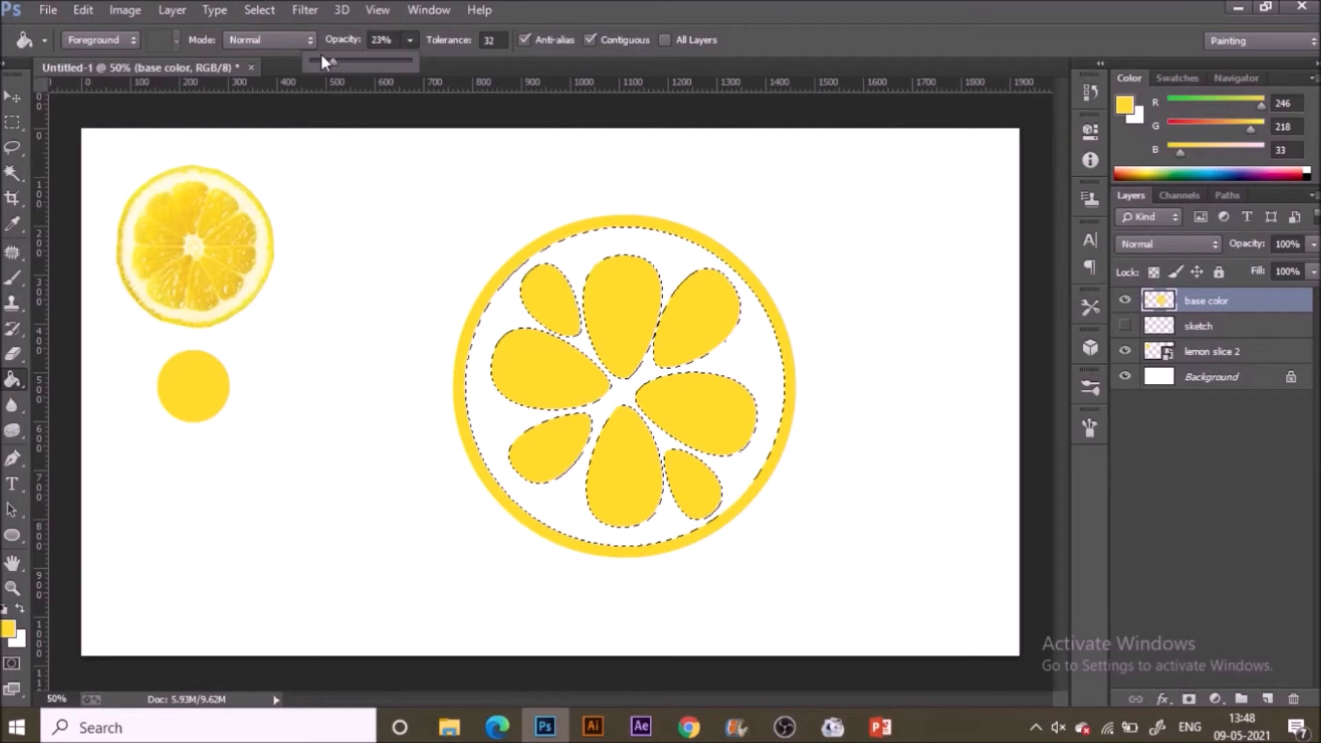
left_click(325, 62)
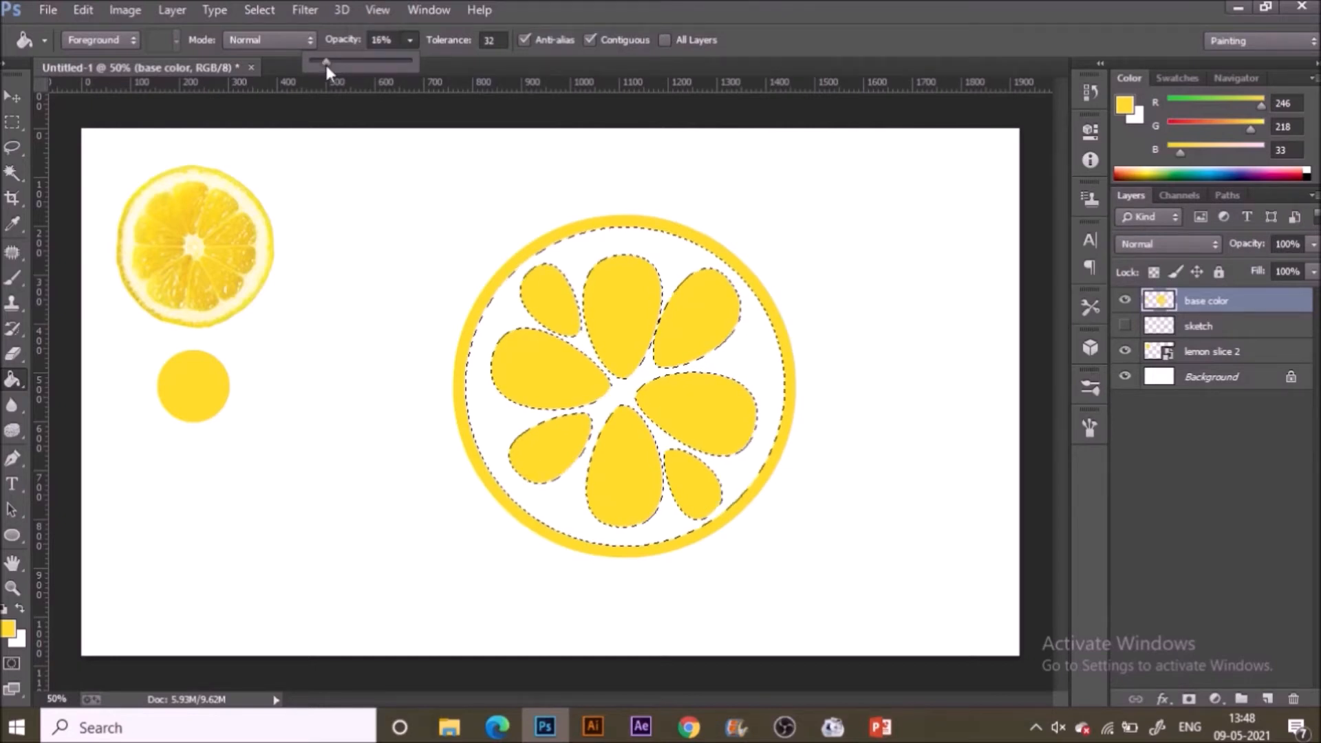
left_click(778, 6)
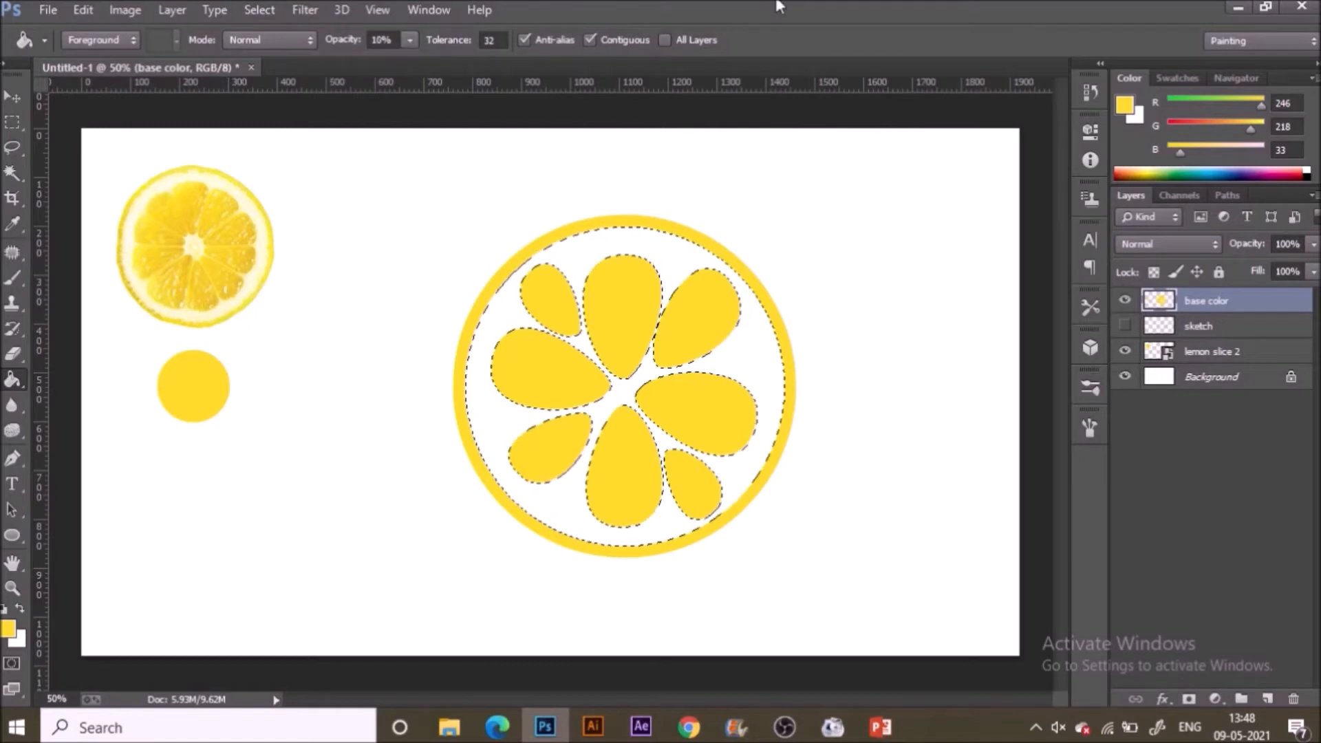
left_click(675, 277)
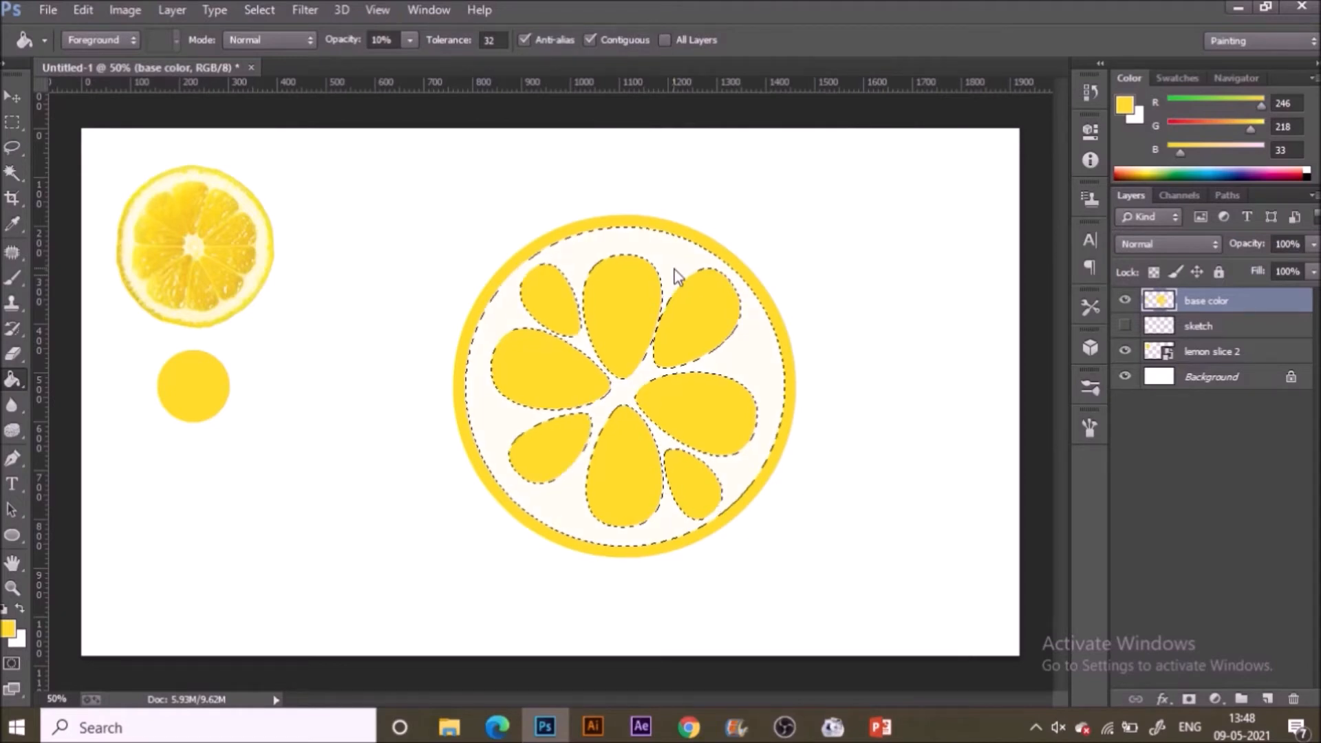
left_click(675, 272)
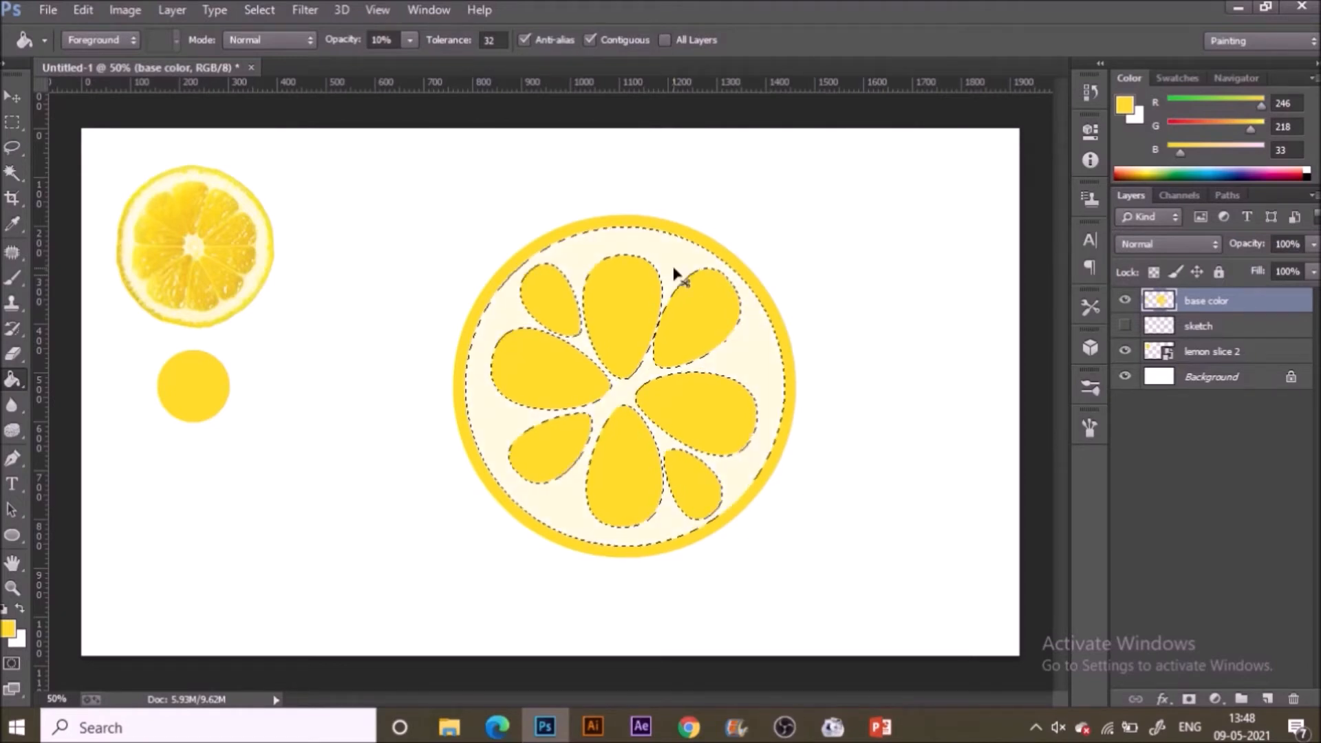
key("ctrl+d")
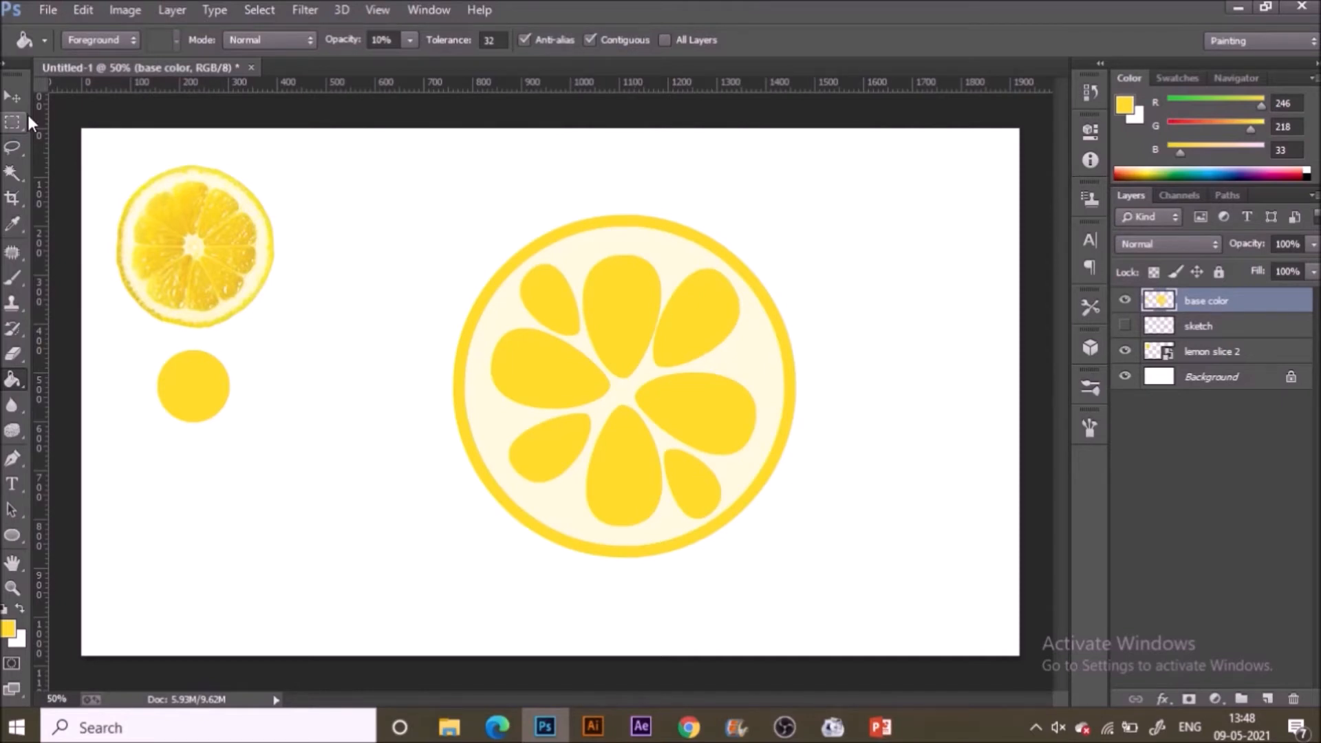
Move the lemon photo on the lemon slice 2 layer closer to the drawn slice.
key("v")
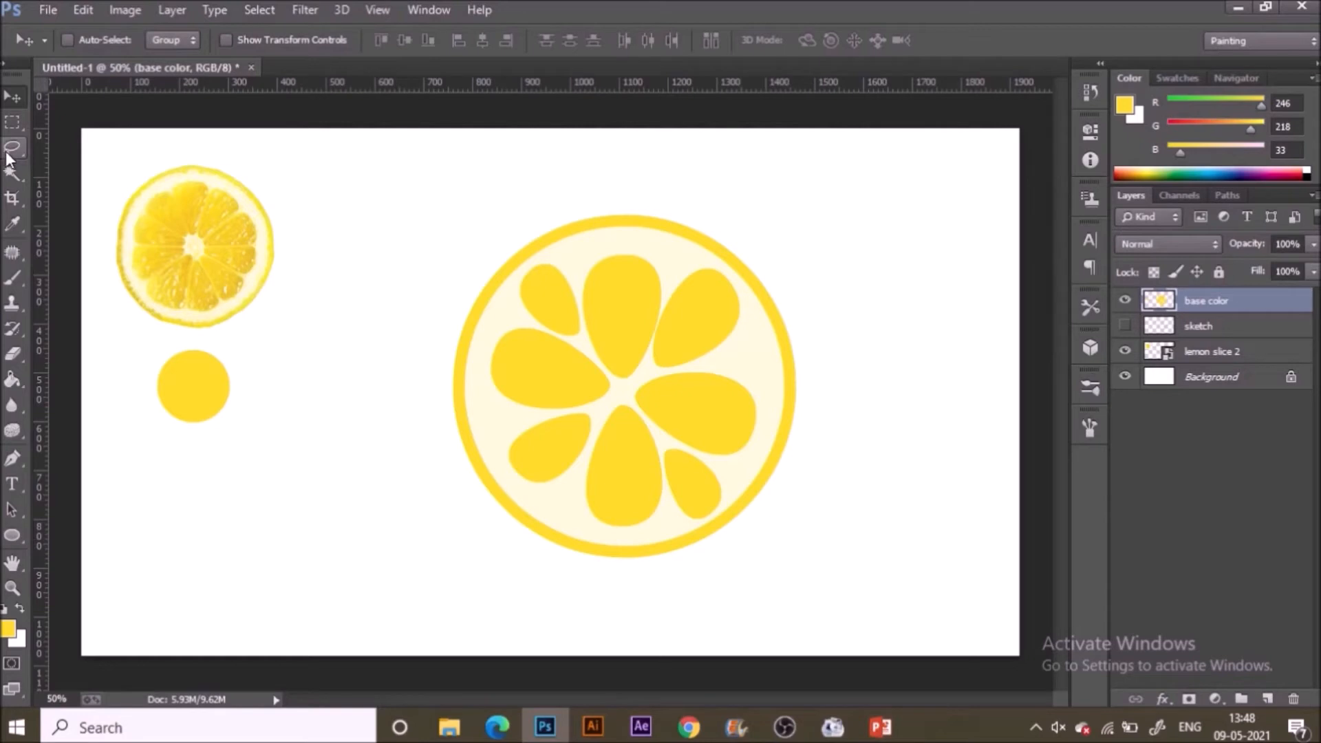
key("ctrl+plus")
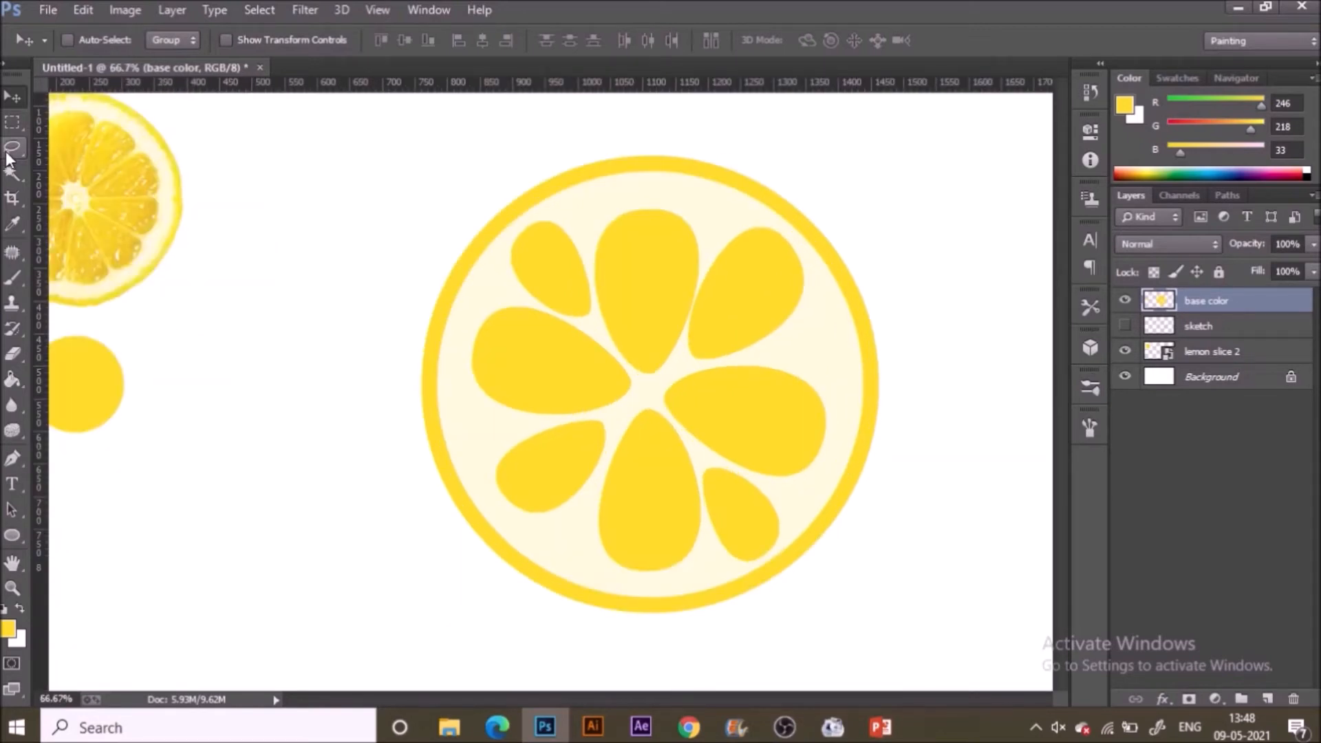
key("ctrl+plus")
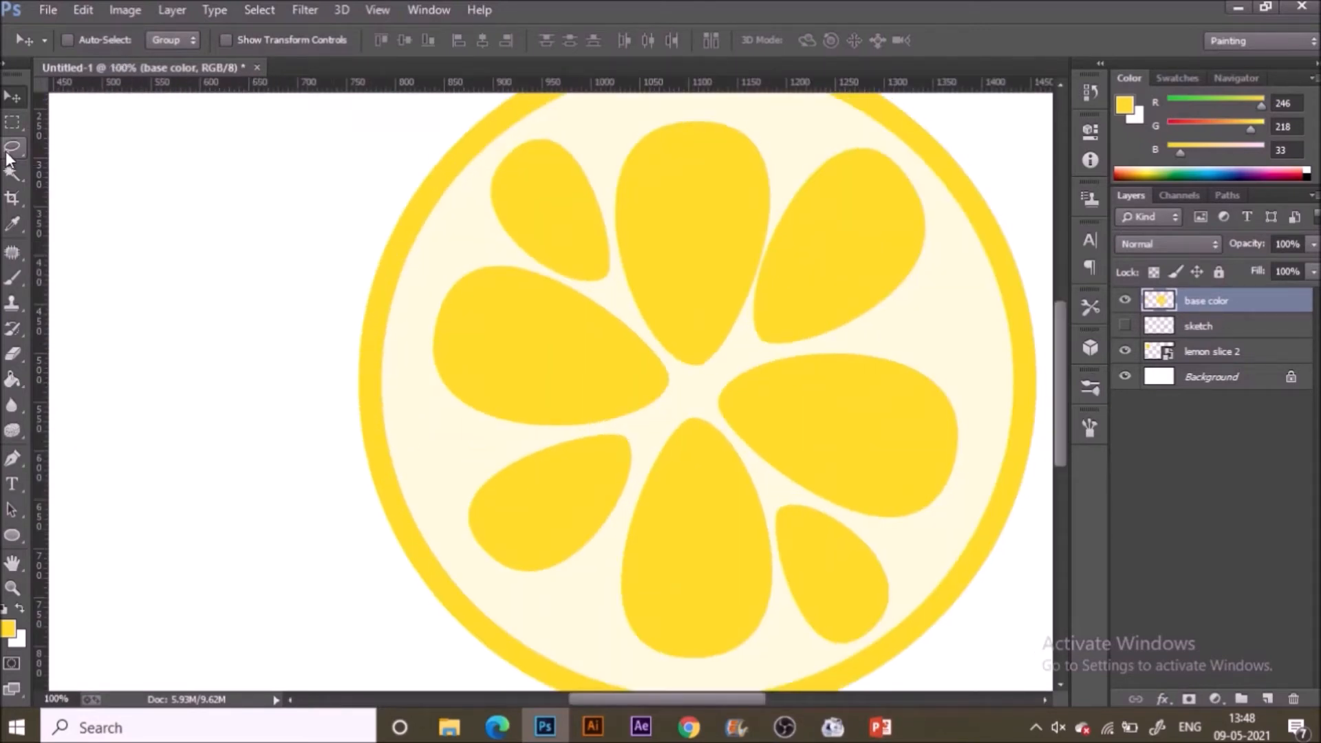
key("ctrl+minus")
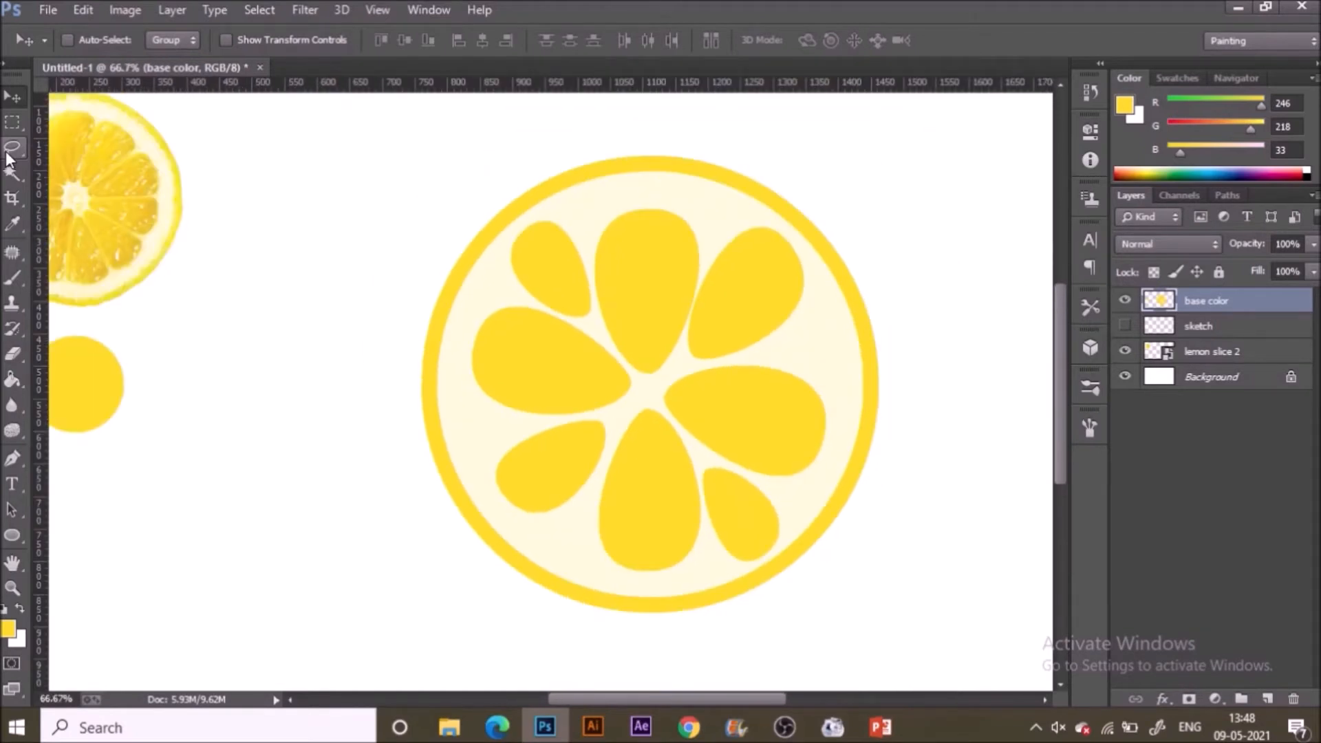
left_click(1242, 358)
left_click_drag(223, 228, 383, 286)
Add a new layer above base color and set the Brush tool's blend mode to Multiply.
left_click(1207, 303)
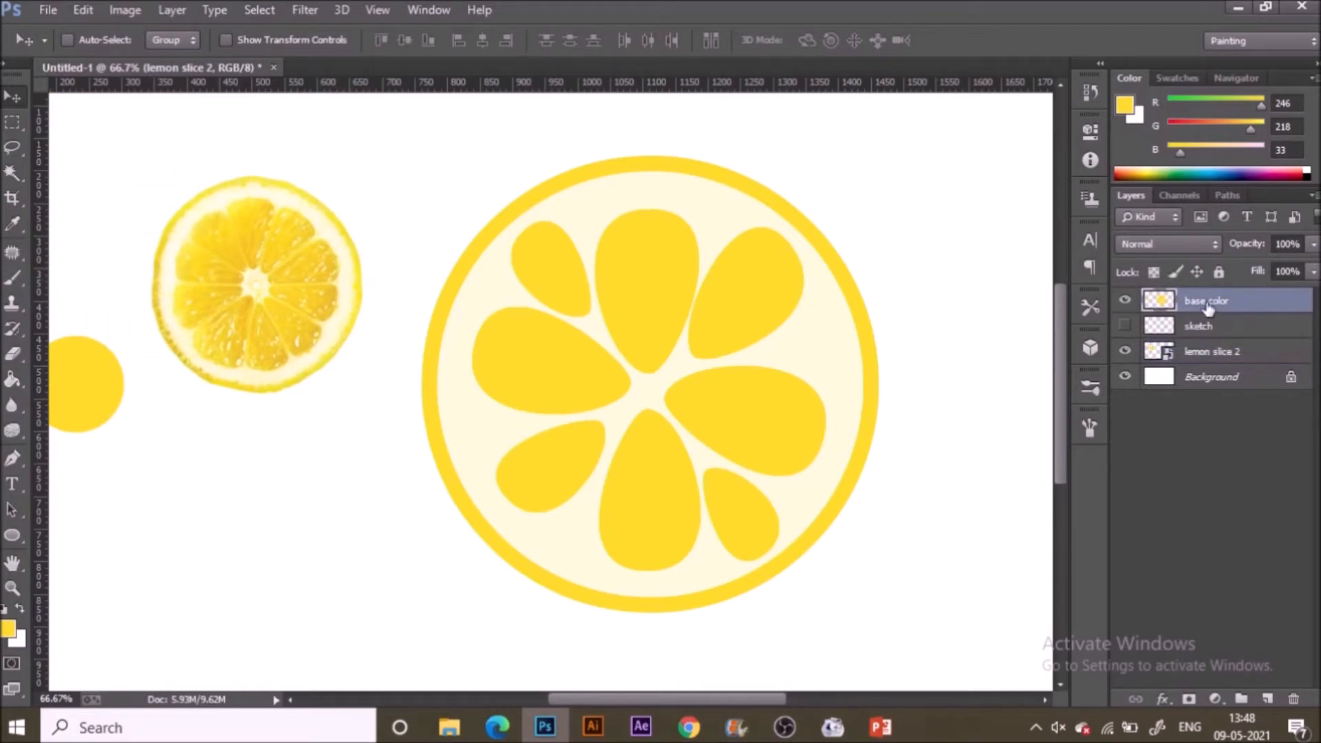
left_click(1267, 699)
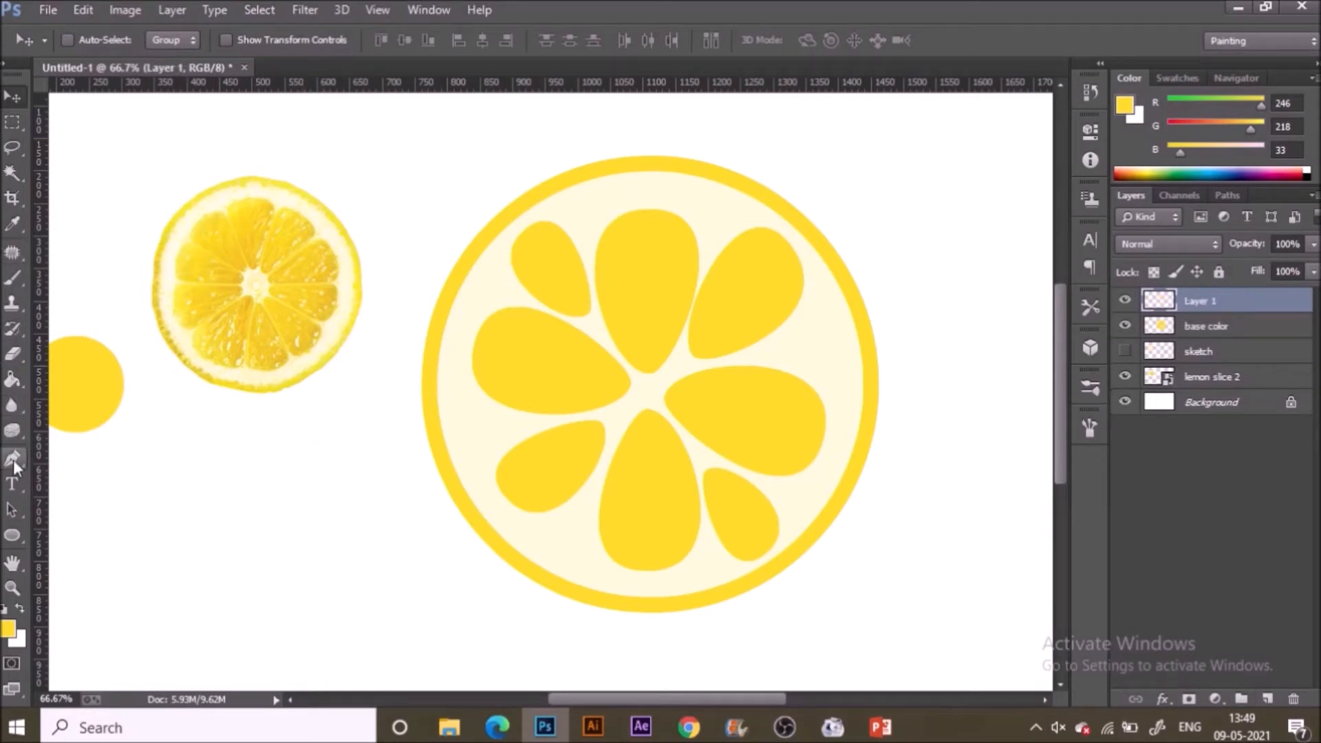
left_click(11, 292)
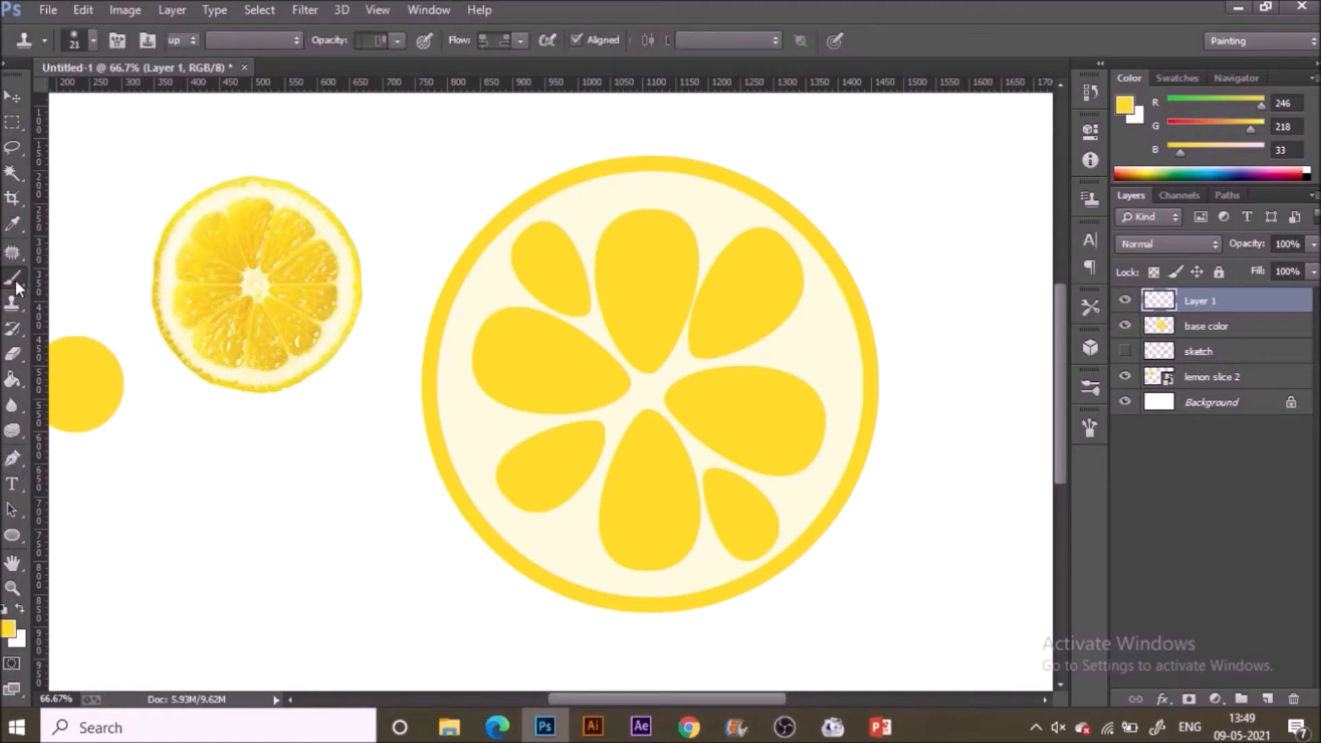
left_click(15, 280)
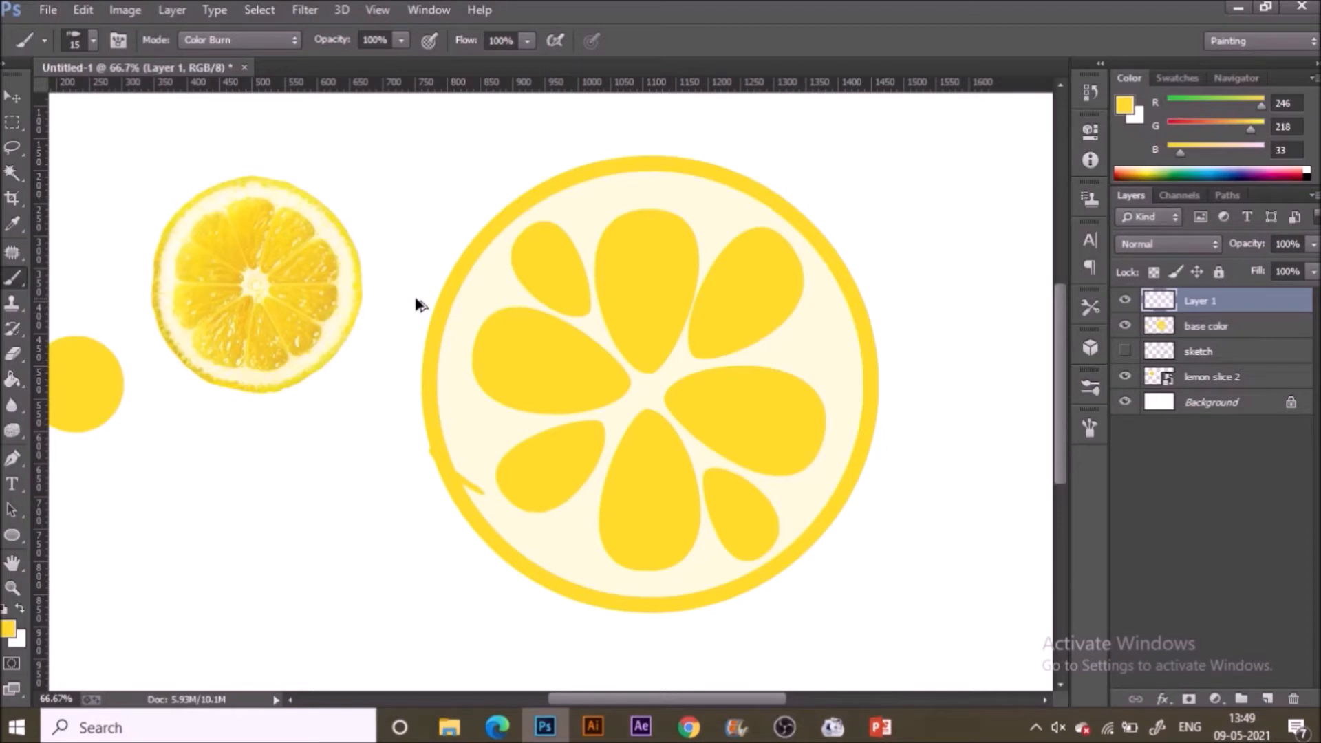
key("ctrl+z")
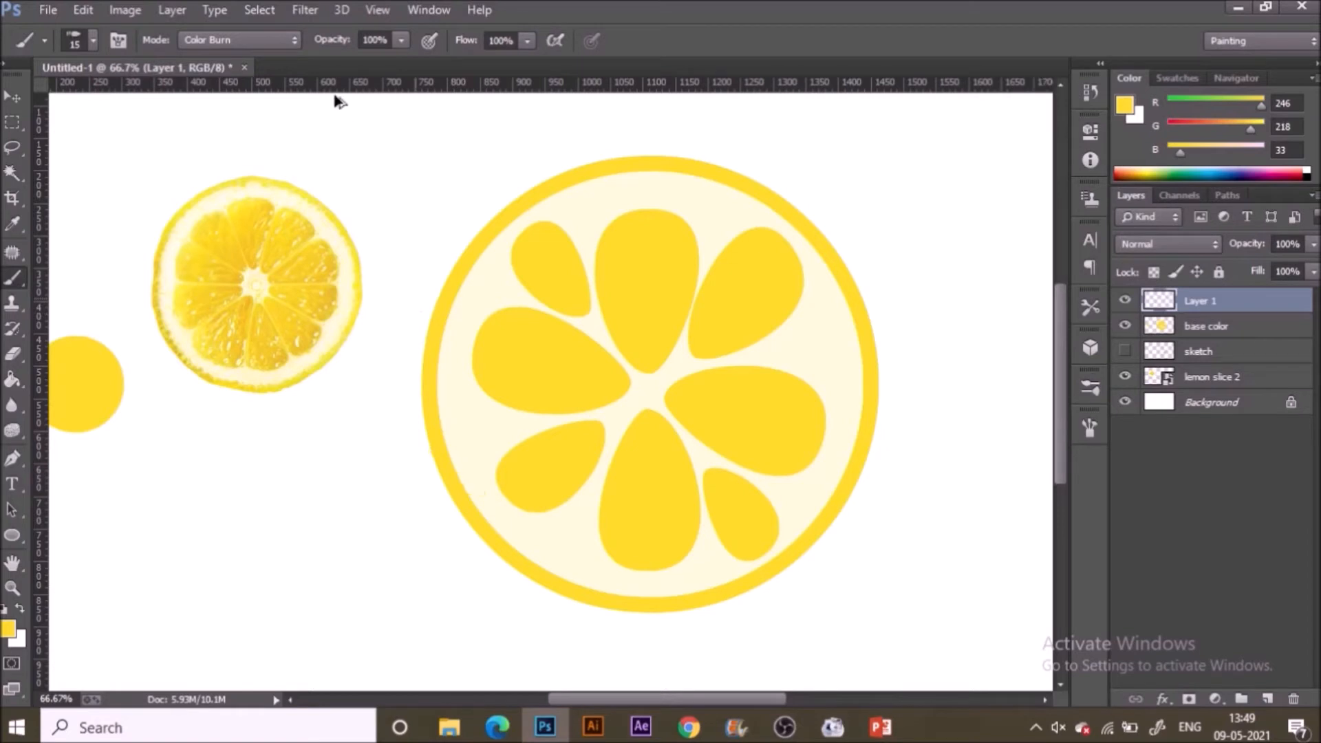
left_click(260, 43)
left_click(272, 153)
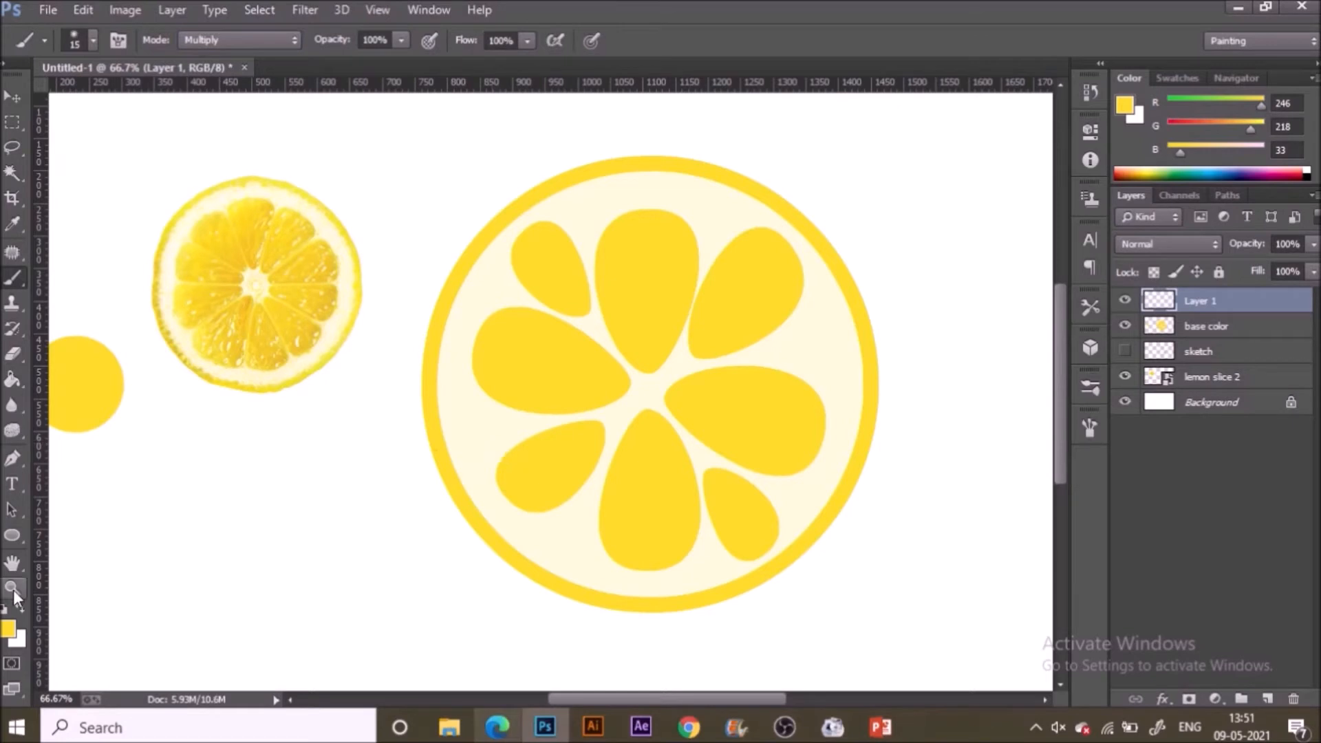
Darken the foreground yellow to RGB 203, 180, 27 and set the Brush opacity to 55%.
left_click(8, 628)
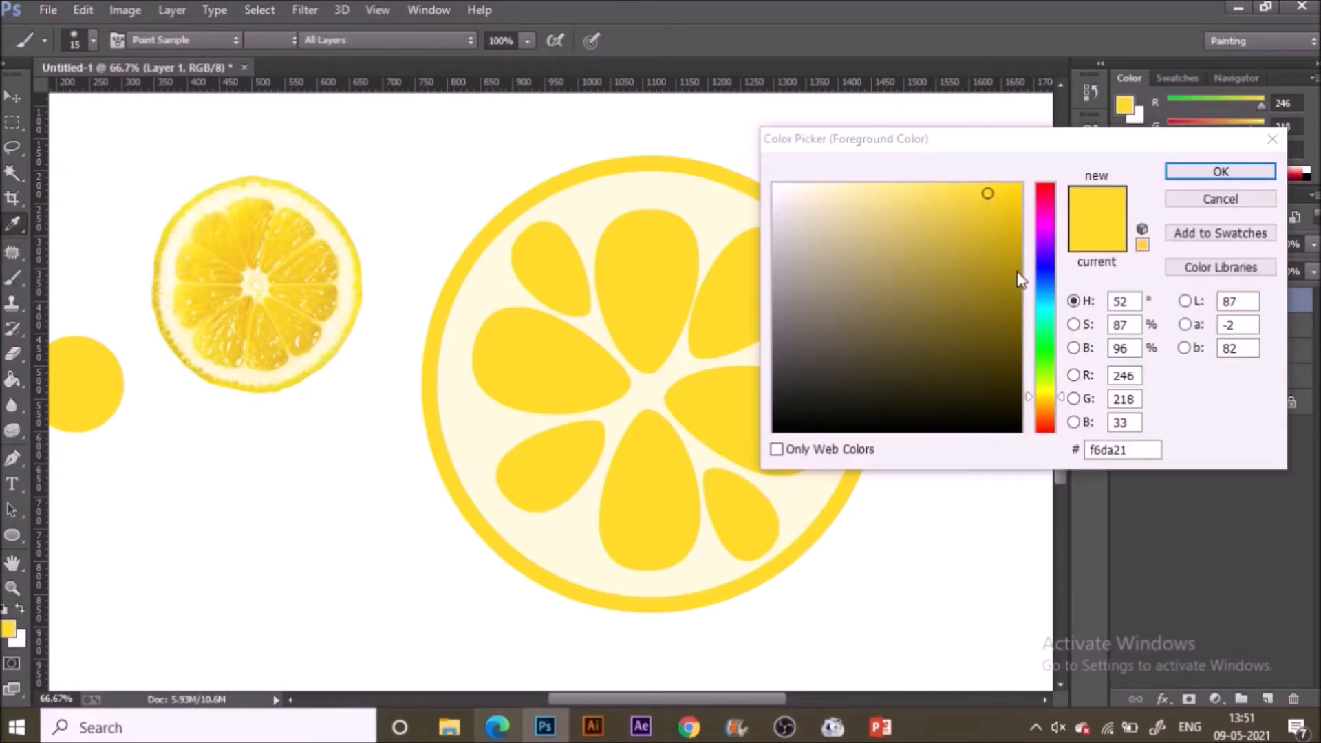
left_click(1073, 347)
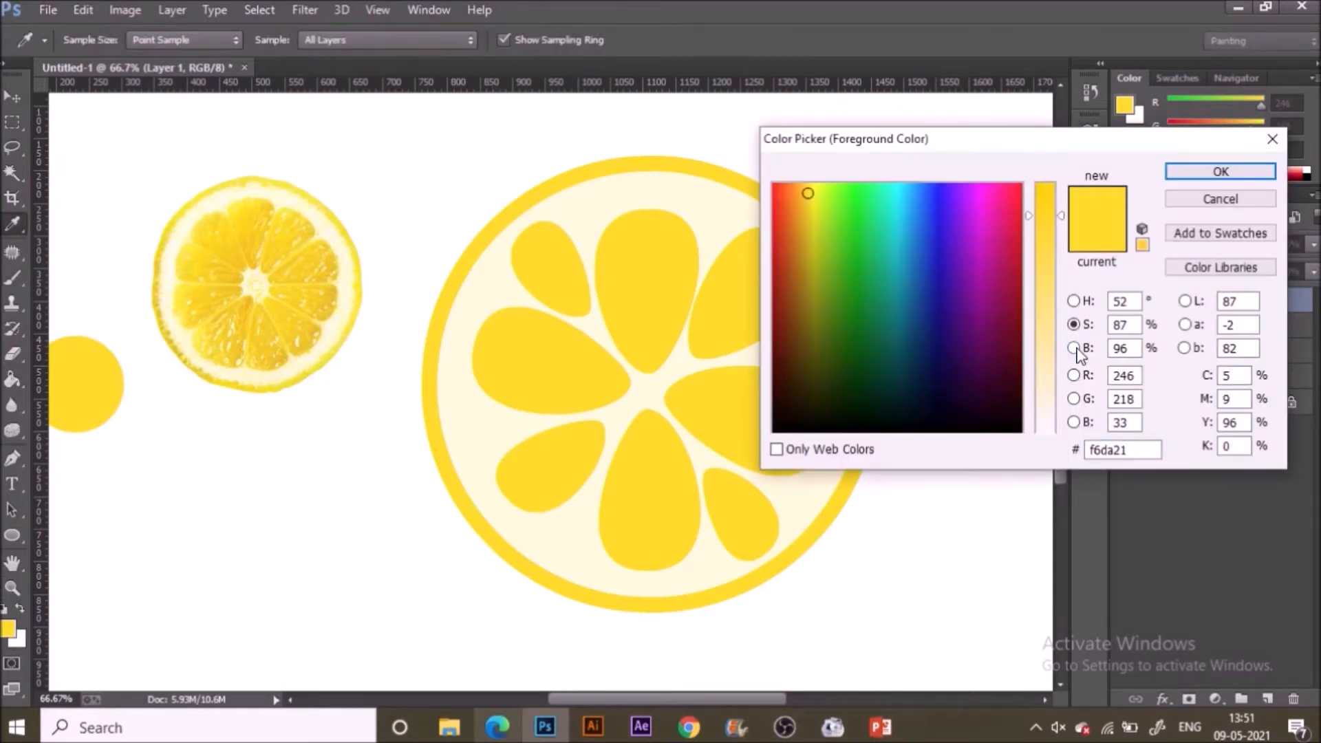
left_click(1060, 232)
left_click(1241, 171)
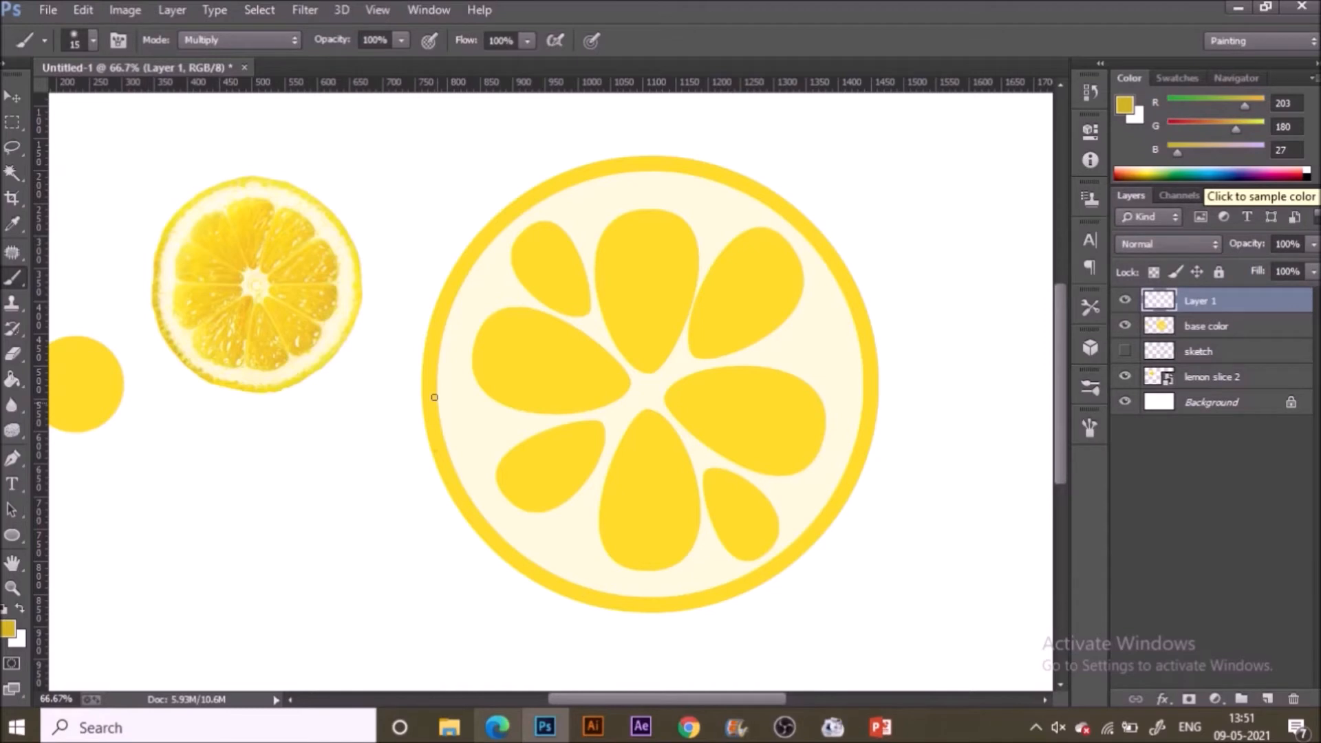
left_click(401, 40)
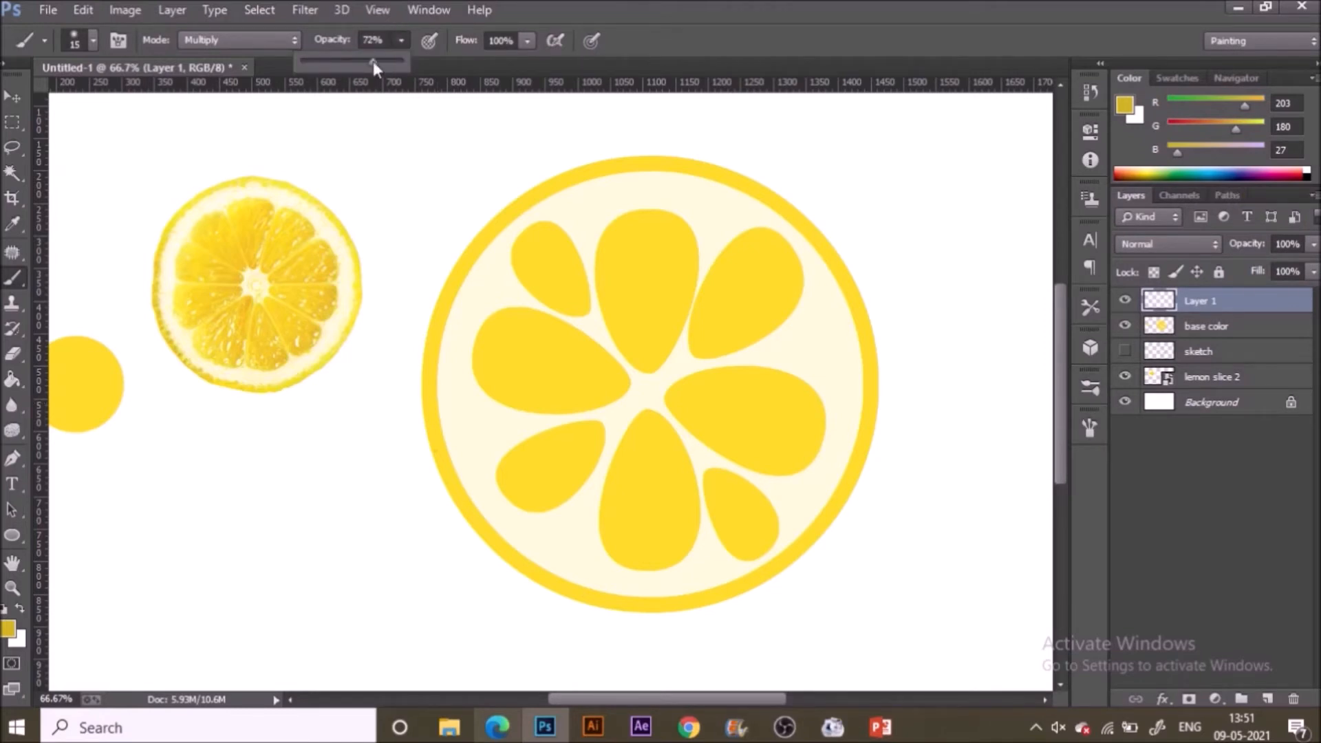
left_click_drag(373, 61, 357, 61)
left_click(421, 473)
Enlarge the soft brush to 35 px and paint dark shading along the lower-left rind of the drawn slice.
key("bracketright")
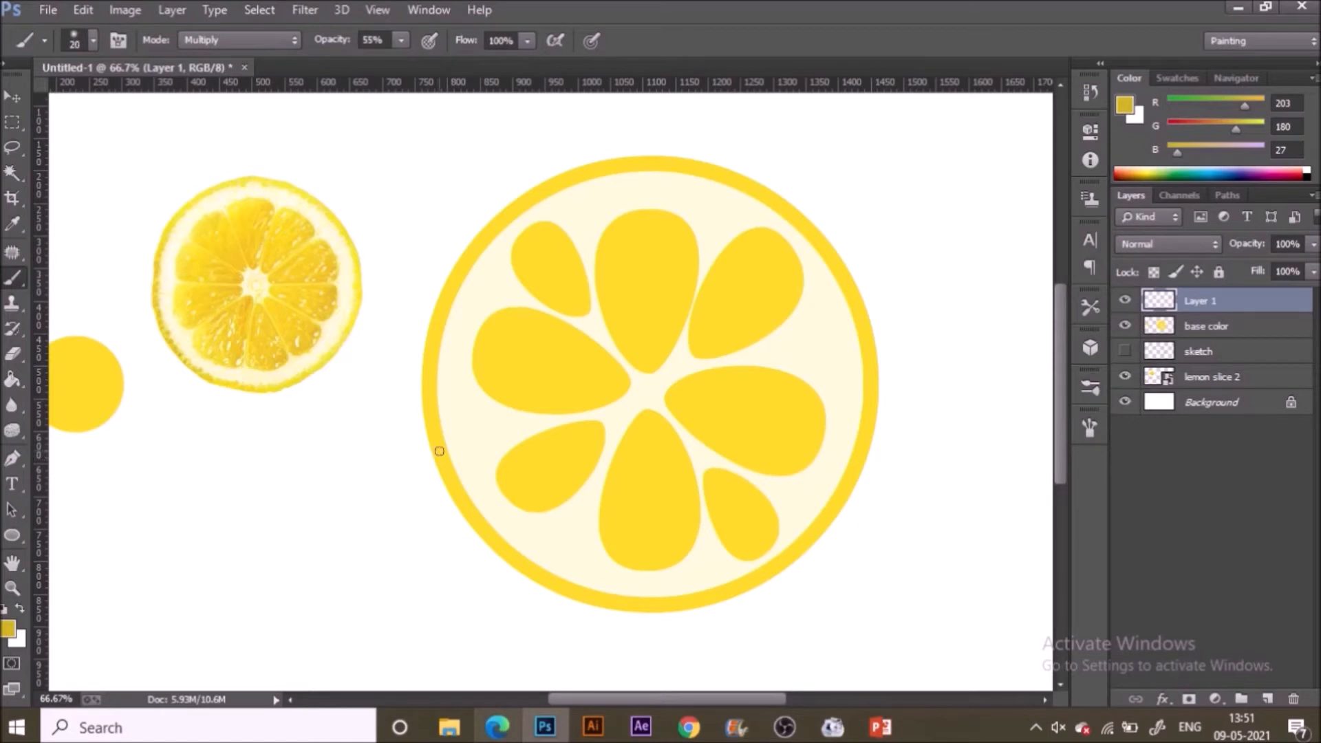
left_click_drag(439, 450, 426, 420)
key("bracketright")
key("bracketright")
key("bracketright")
left_click_drag(434, 460, 460, 517)
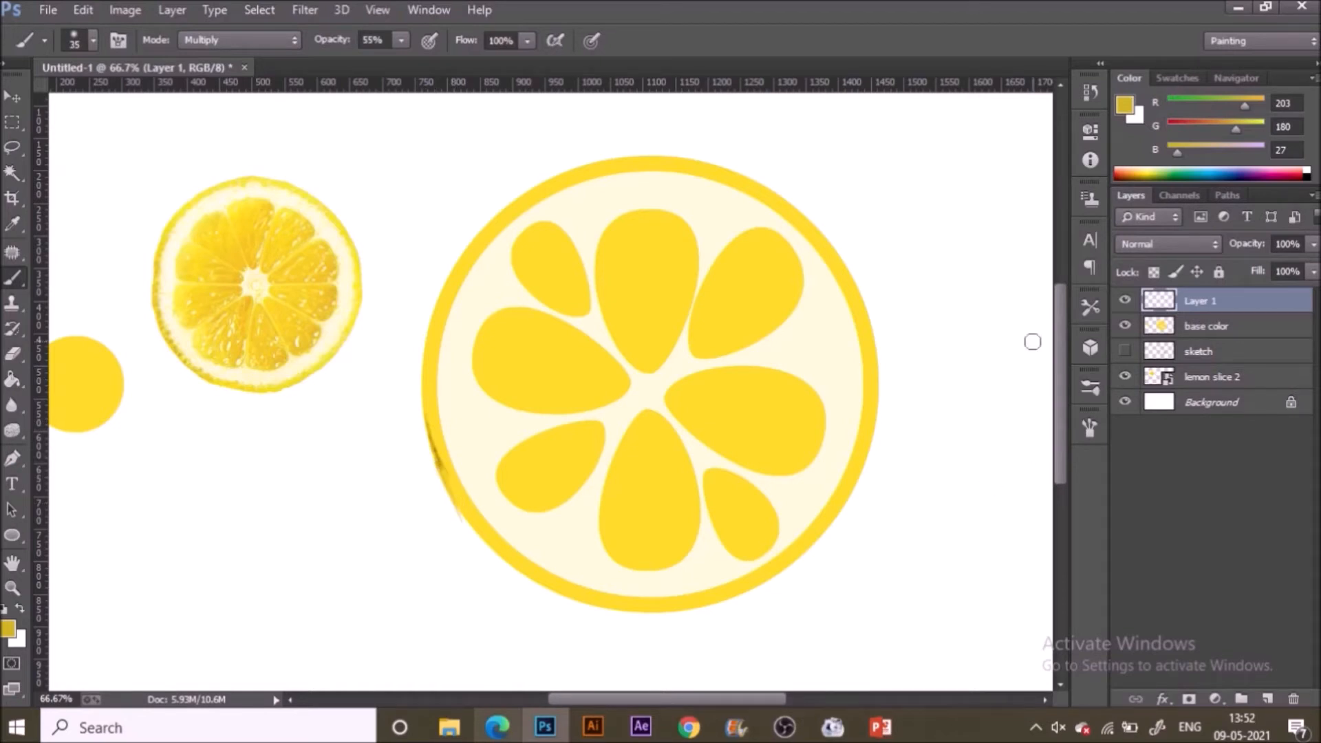
left_click(1088, 385)
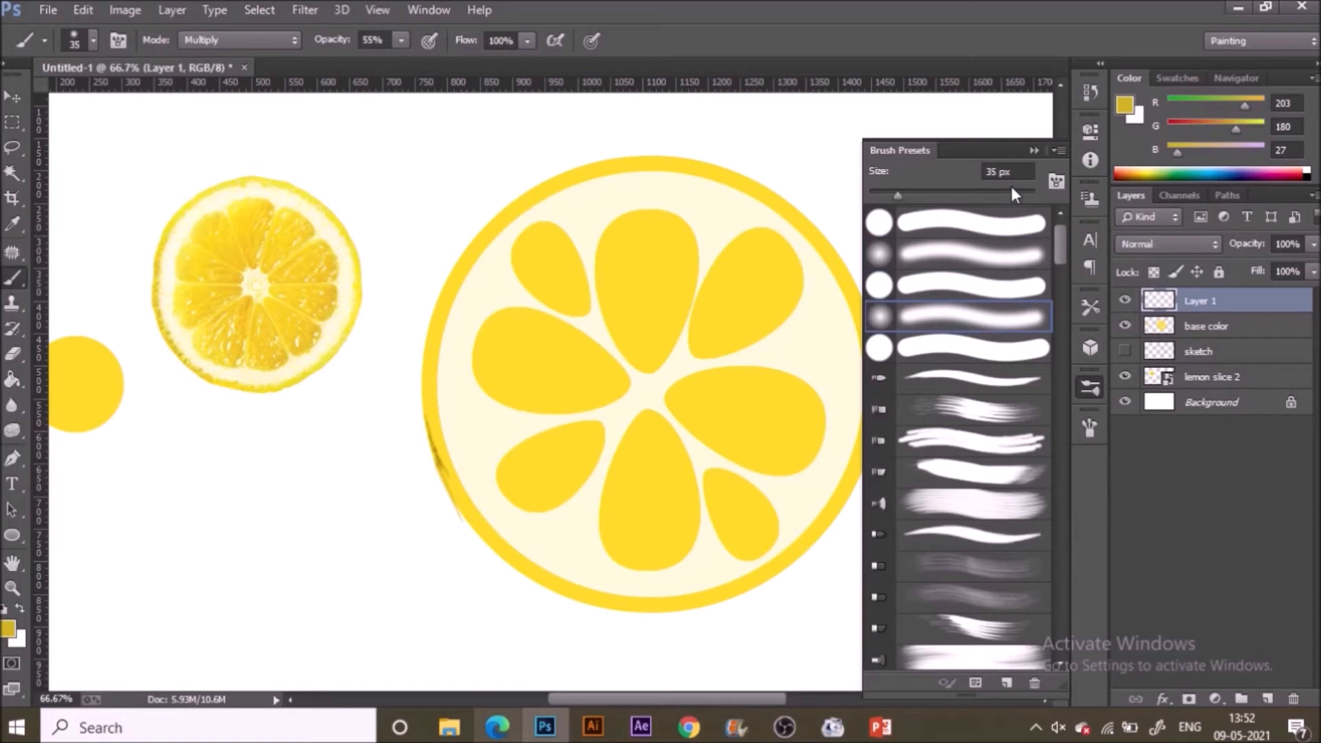
left_click(1033, 151)
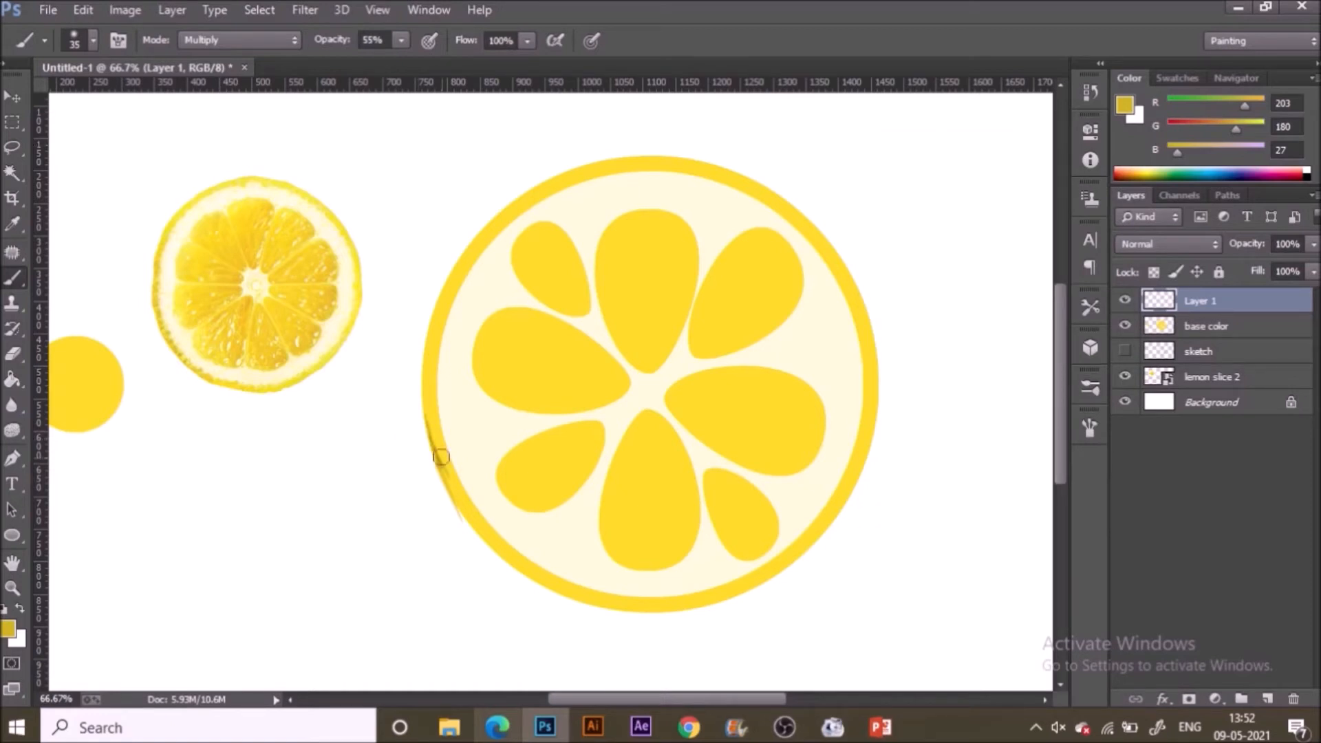
mouse_move(441, 456)
left_mouse_down()
mouse_move(463, 522)
mouse_move(546, 601)
mouse_move(530, 585)
left_mouse_up()
Choose the other soft round brush preset at 35 px and extend the shading along the left and bottom rind.
left_click(1089, 307)
left_click(1089, 387)
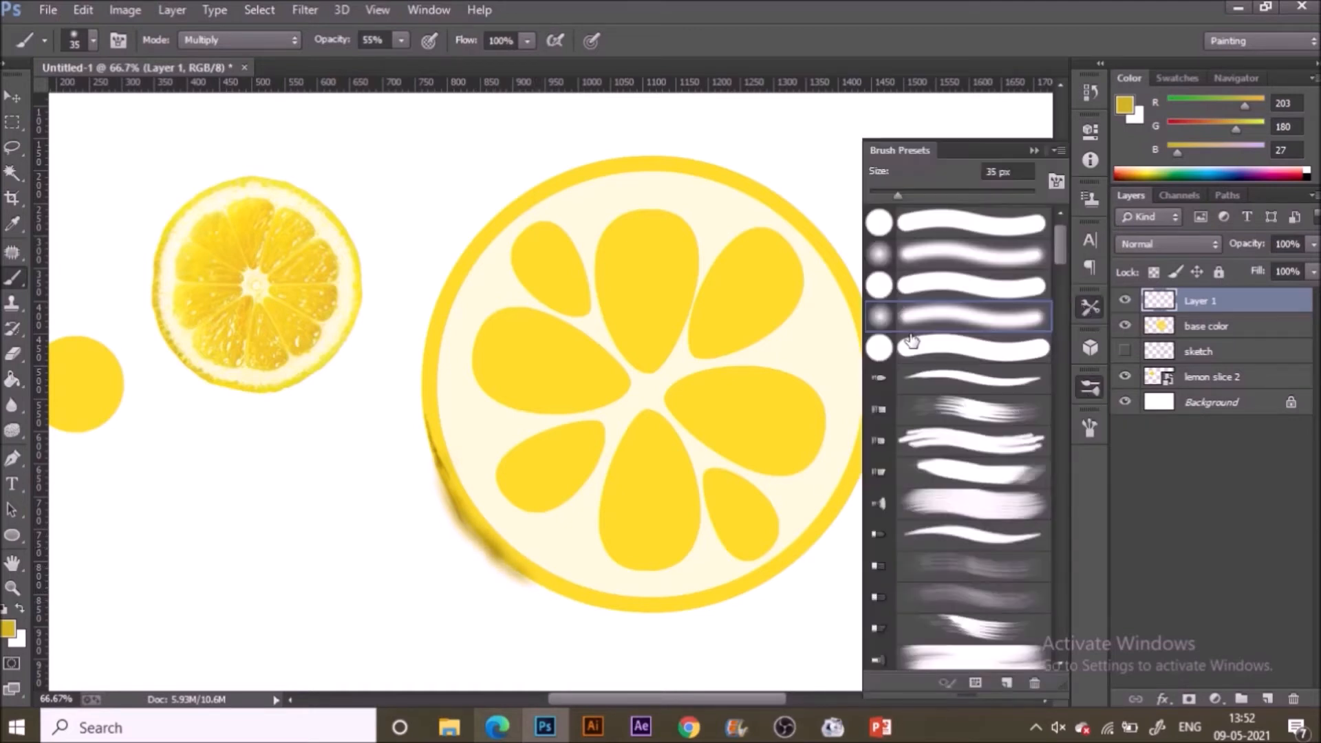
mouse_move(436, 416)
left_mouse_down()
mouse_move(429, 442)
mouse_move(420, 397)
mouse_move(449, 480)
left_mouse_up()
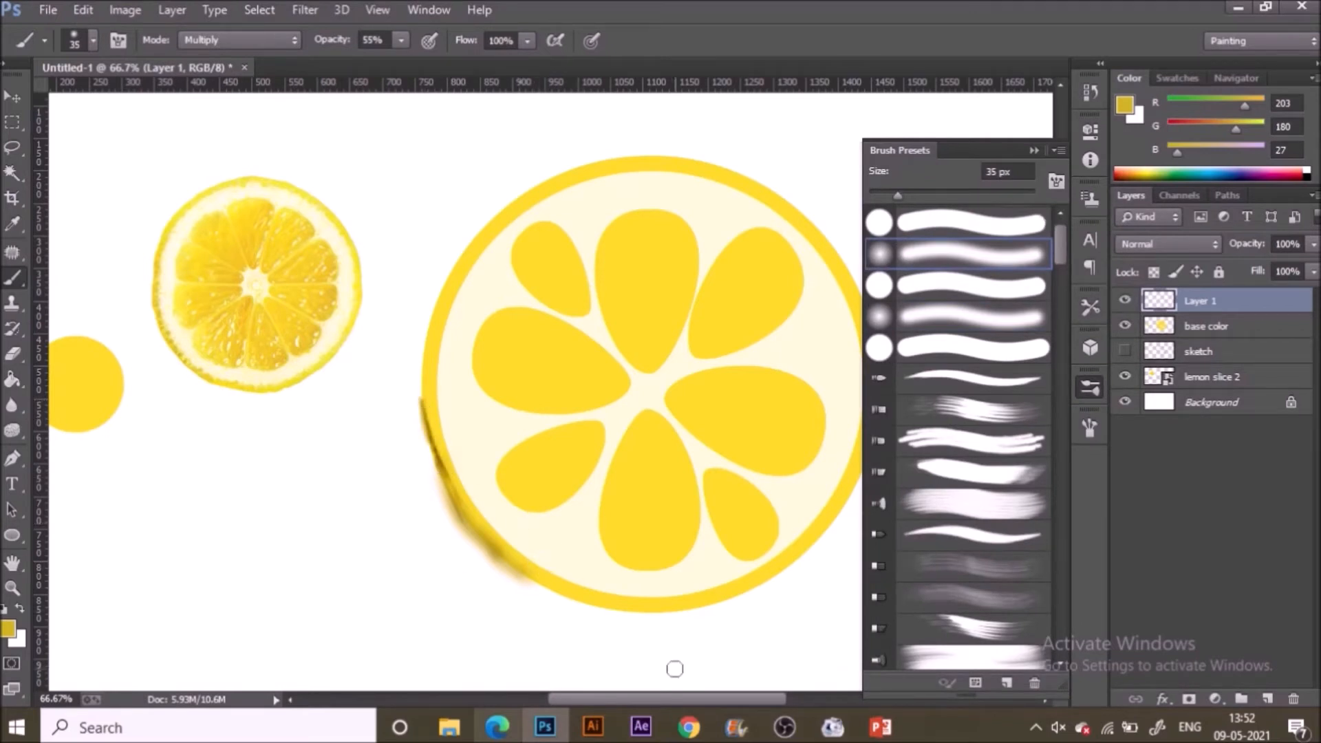
mouse_move(608, 605)
left_mouse_down()
mouse_move(641, 616)
mouse_move(704, 594)
left_mouse_up()
Sample the bright yellow from a segment and set up the thin tapered brush preset at 10 px with Normal blend mode.
key("bracketleft")
key("bracketleft")
key("bracketleft")
key("bracketleft")
key("bracketleft")
left_click(761, 560, "alt")
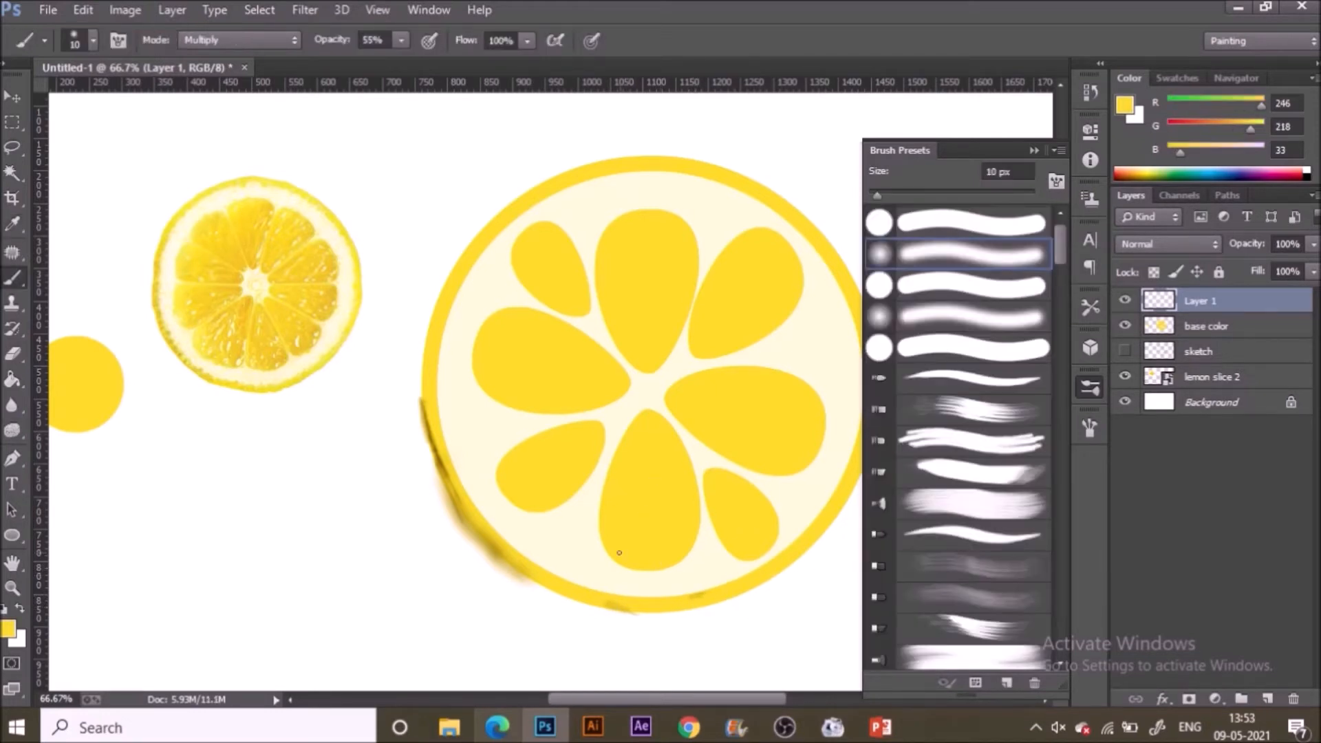
left_click(930, 375)
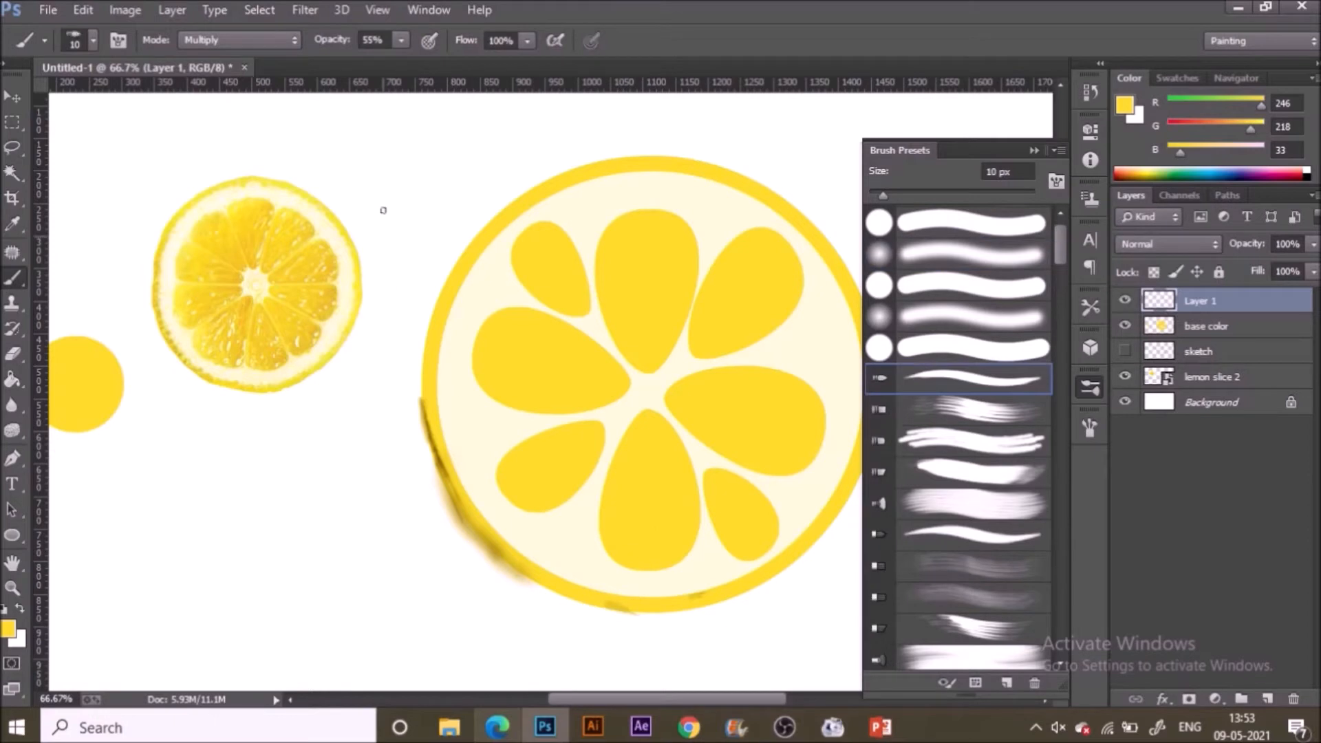
left_click(278, 41)
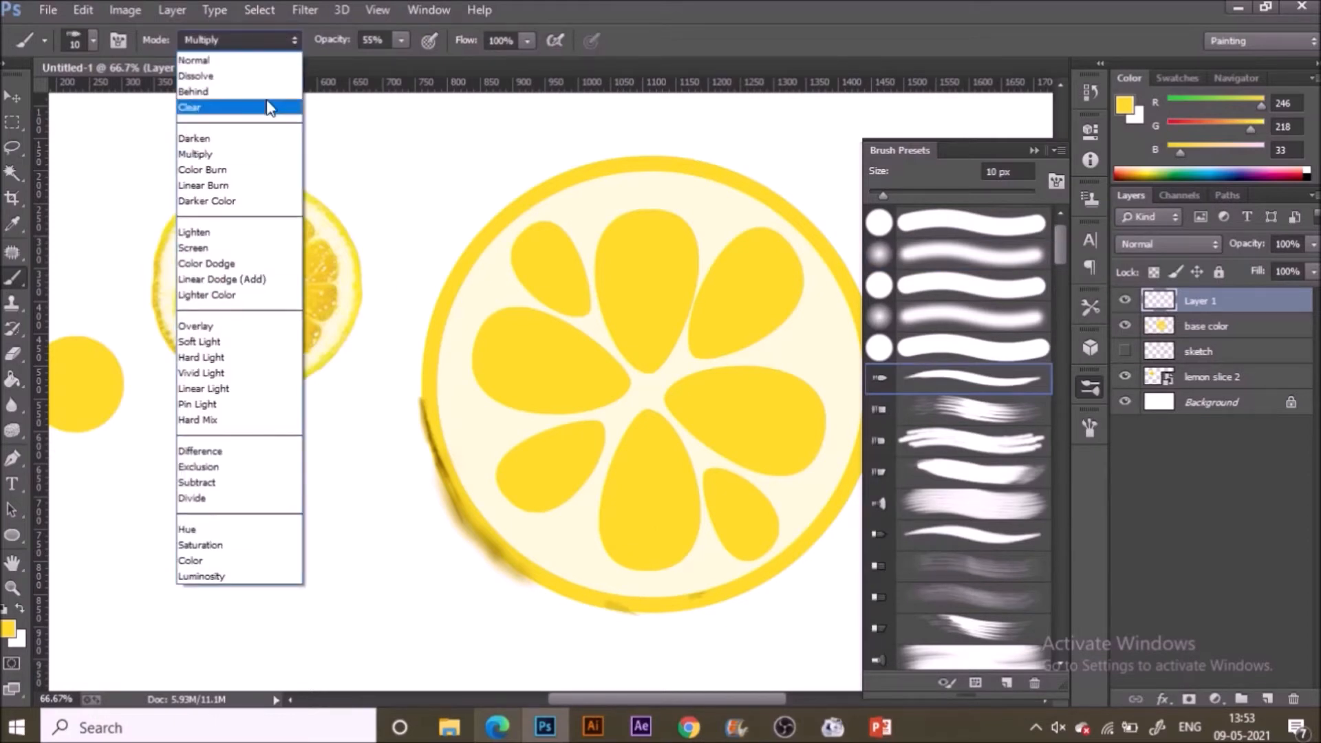
left_click(278, 60)
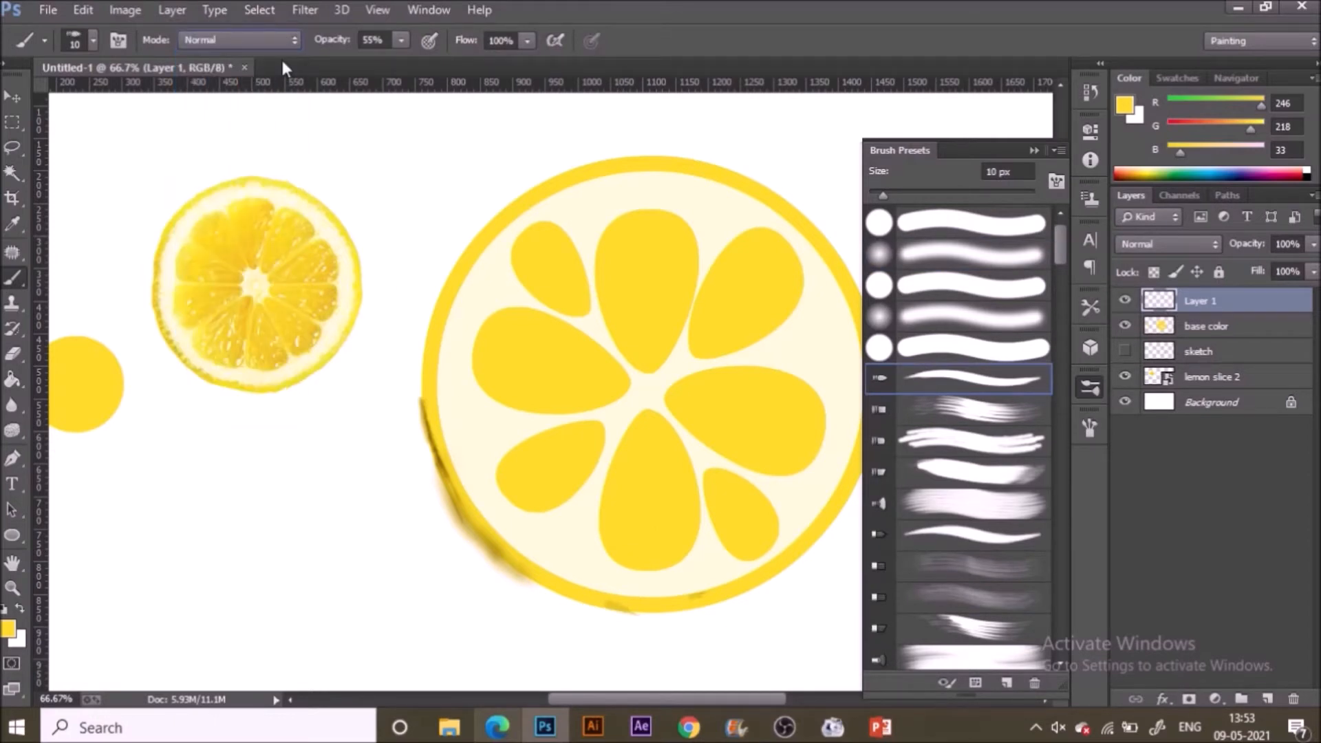
On the base color layer, paint irregular yellow bumps along the rind's inner edge at 99% brush opacity.
left_click(1205, 330)
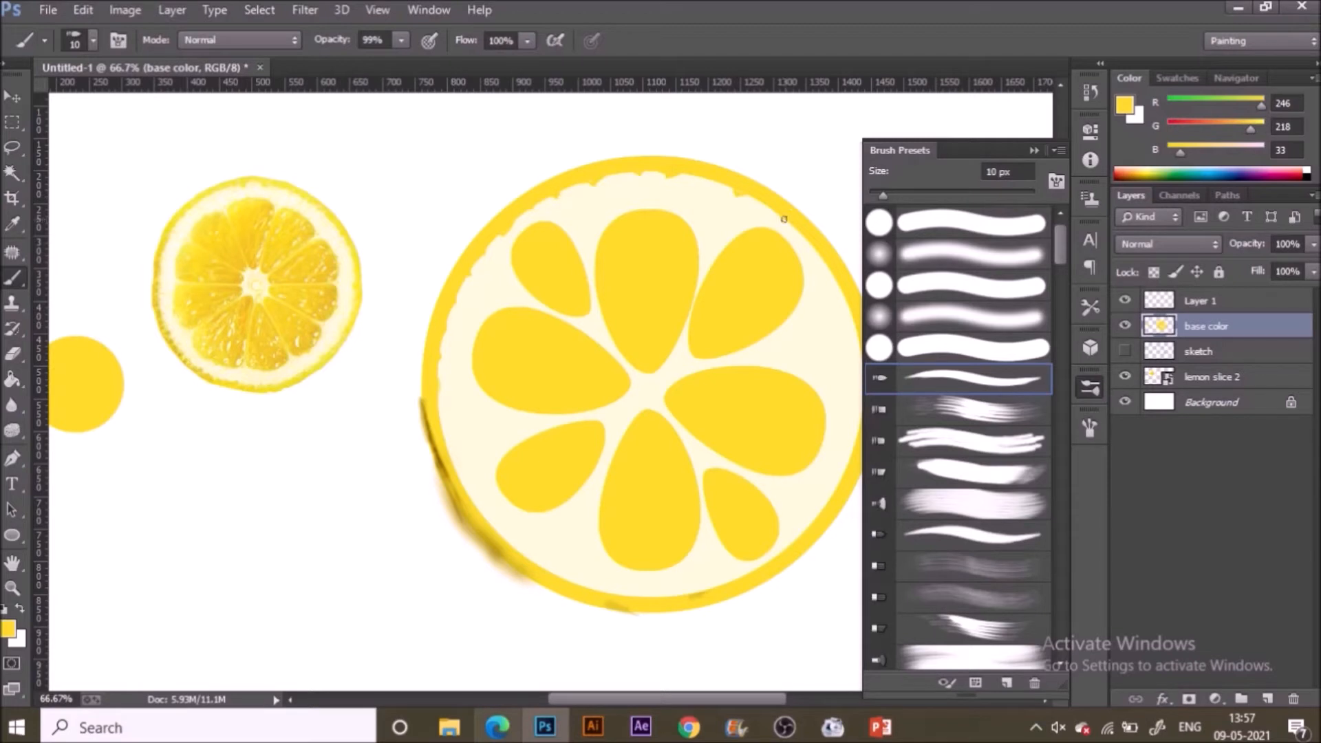
left_click(820, 241)
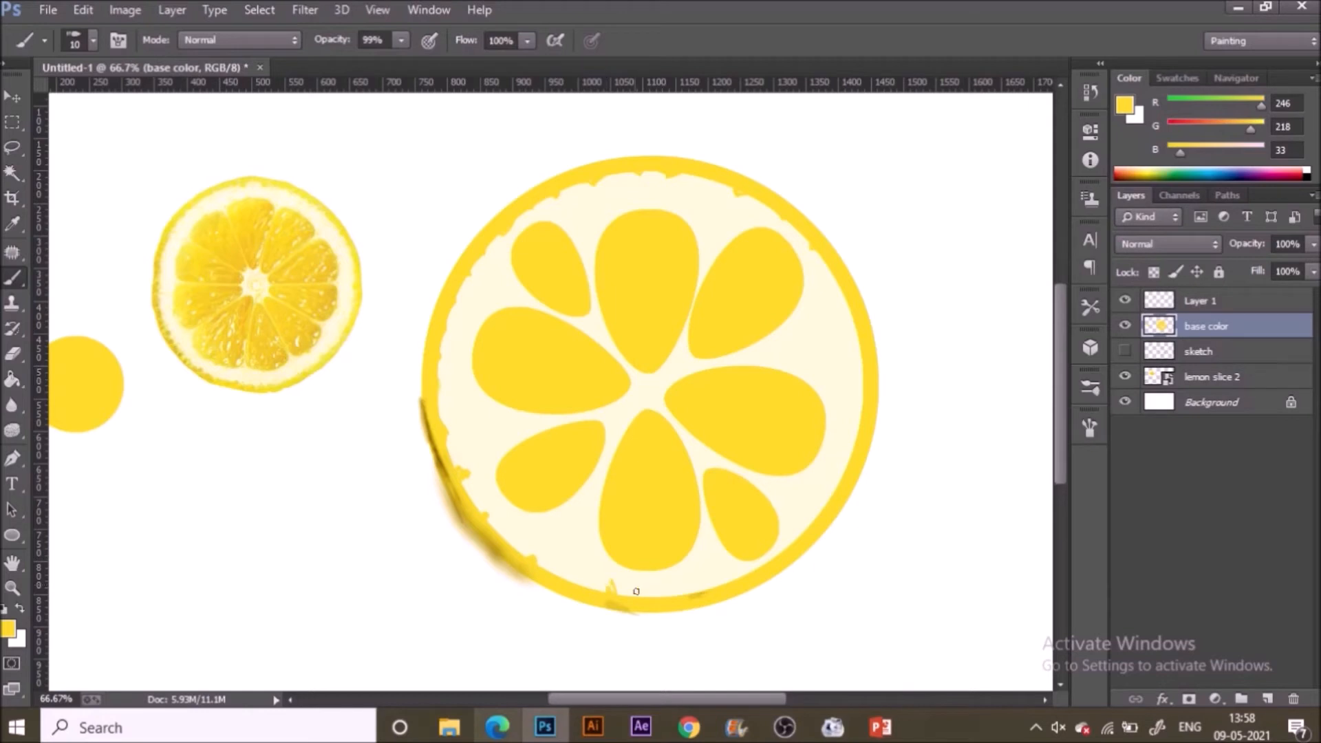
left_click_drag(691, 595, 702, 594)
left_click_drag(659, 603, 662, 595)
left_click_drag(788, 544, 802, 533)
left_click_drag(843, 481, 855, 451)
mouse_move(868, 406)
left_mouse_down()
mouse_move(858, 437)
mouse_move(860, 375)
mouse_move(834, 281)
left_mouse_up()
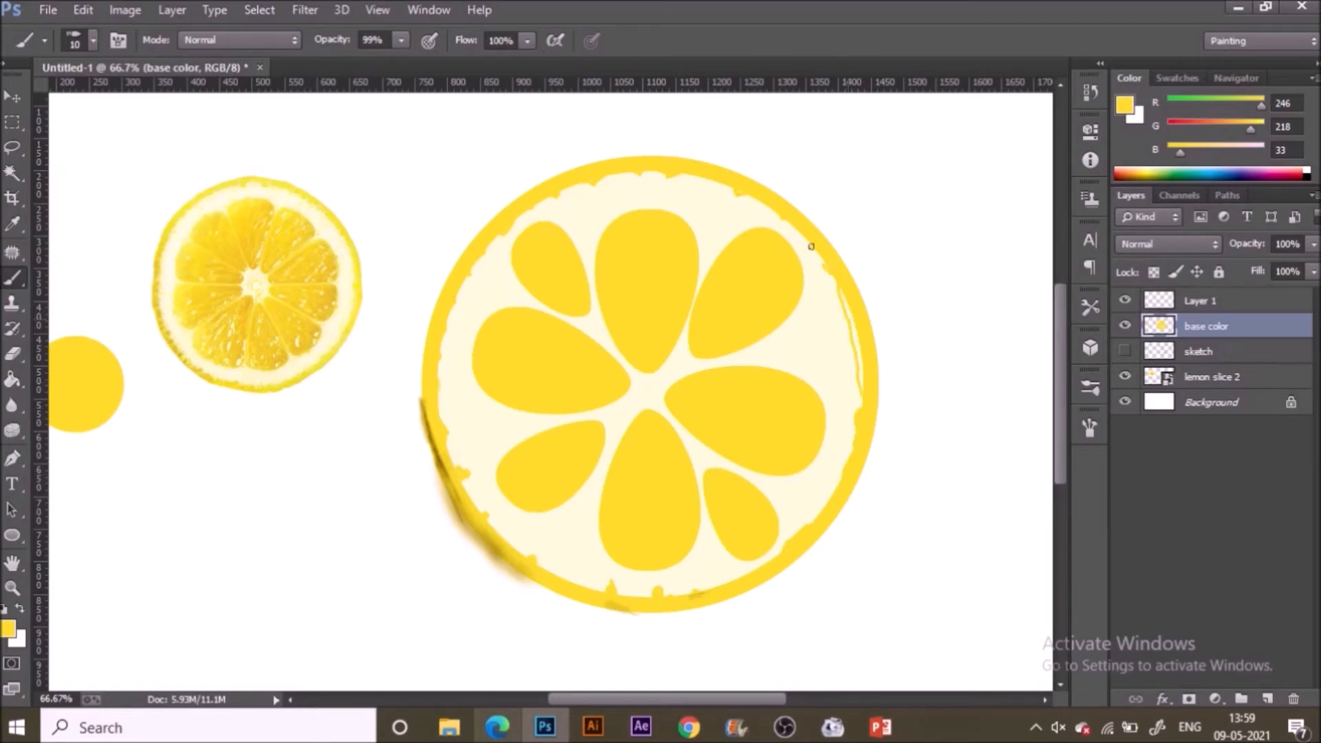
Brush yellow into the narrow gap between the new outline and the rind on the slice's right side.
key("g")
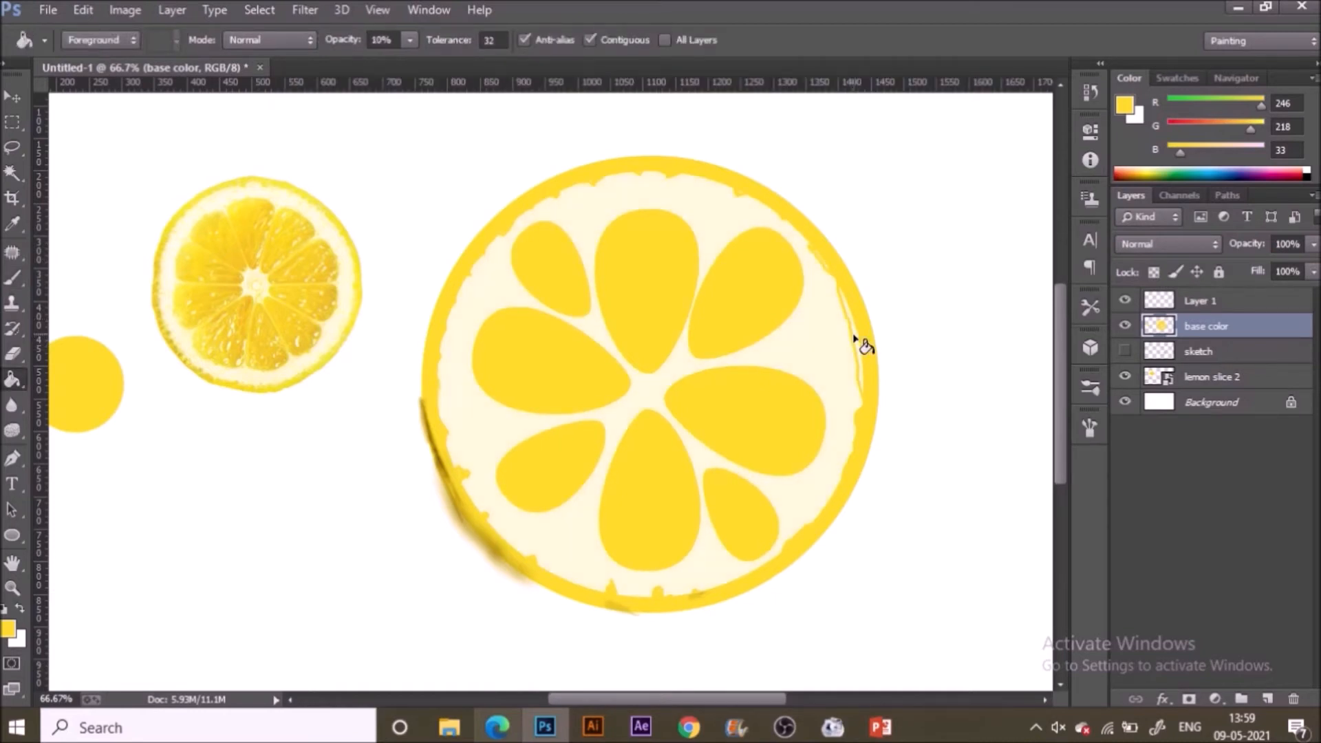
key("b")
mouse_move(853, 331)
left_mouse_down()
mouse_move(863, 384)
mouse_move(856, 340)
left_mouse_up()
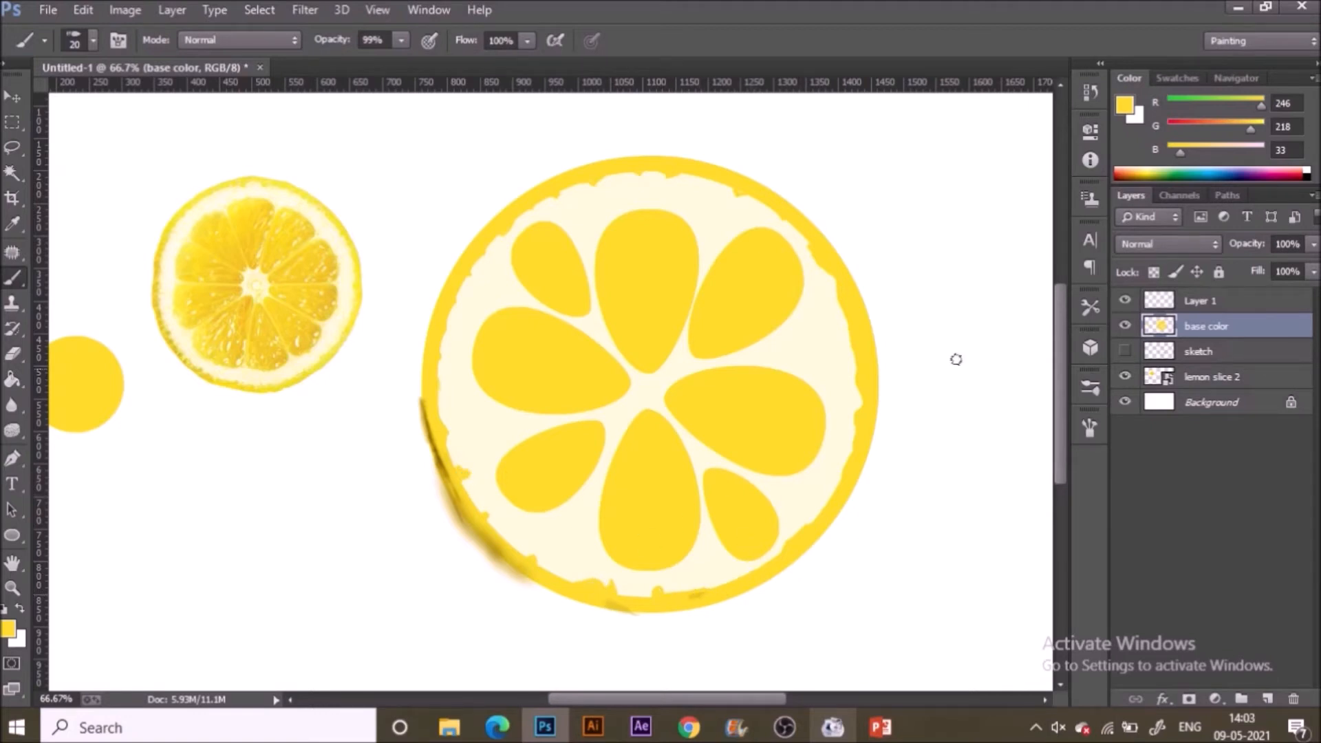
Check the shading by toggling Layer 1, select that layer and set the brush to 8 px with Multiply blend mode.
left_click(1125, 301)
left_click(1124, 301)
left_click(1206, 303)
key("[")
key("[")
key("[")
key("[")
left_click(237, 40)
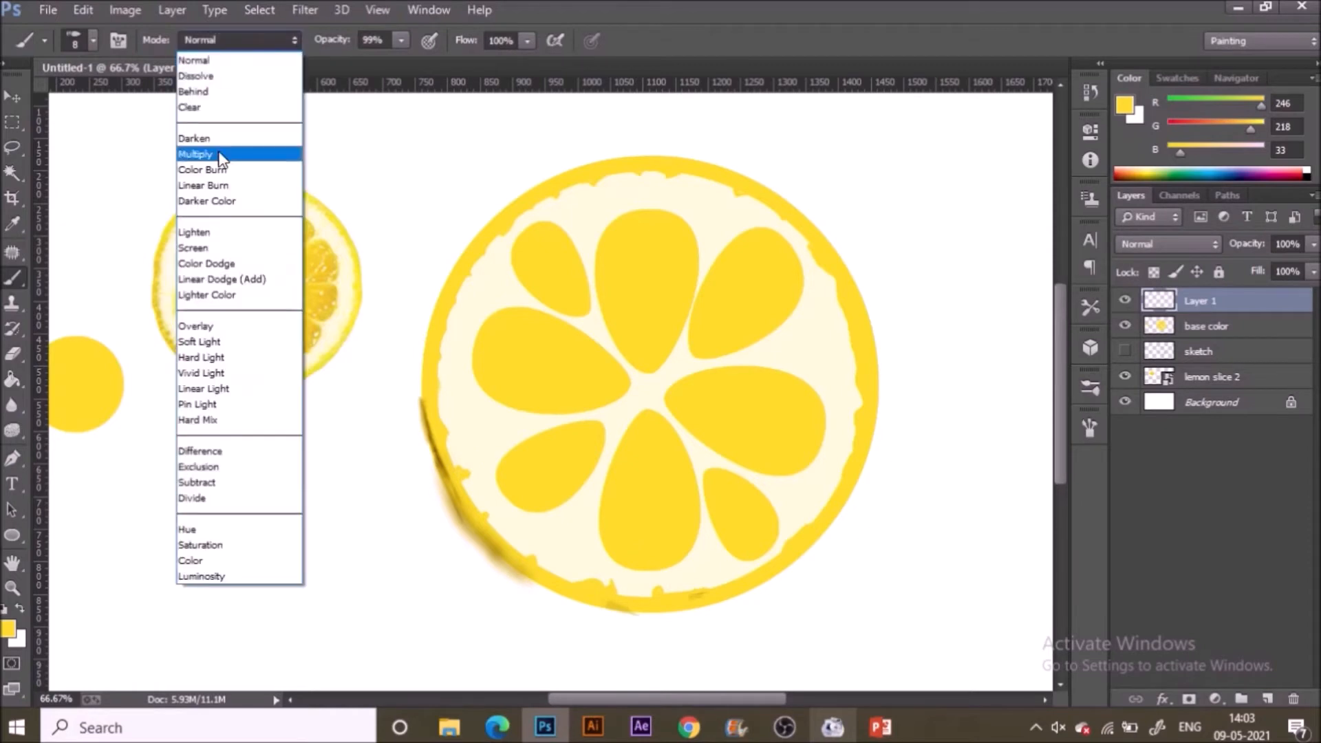
left_click(257, 152)
Darken the foreground yellow to #d2ba1c and paint a thin stroke on the lower-left rind.
left_click(8, 628)
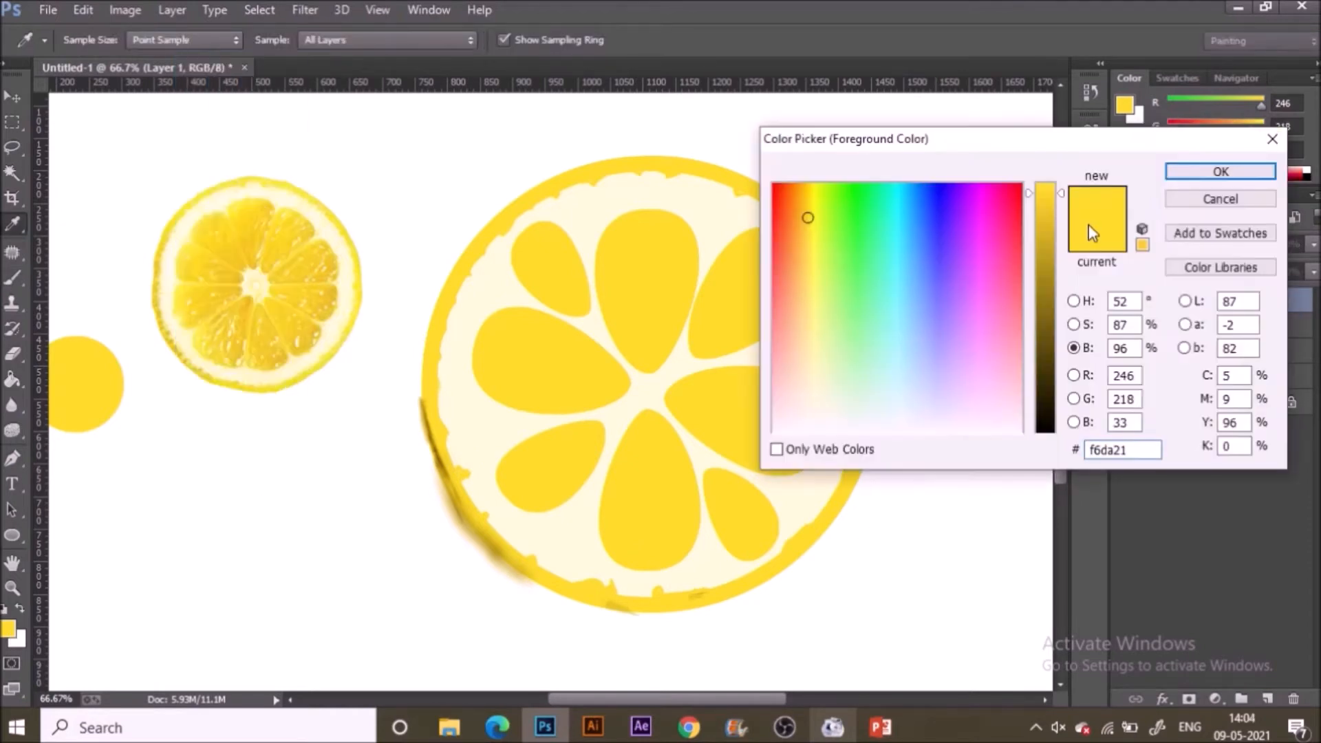
left_click_drag(1061, 193, 1063, 227)
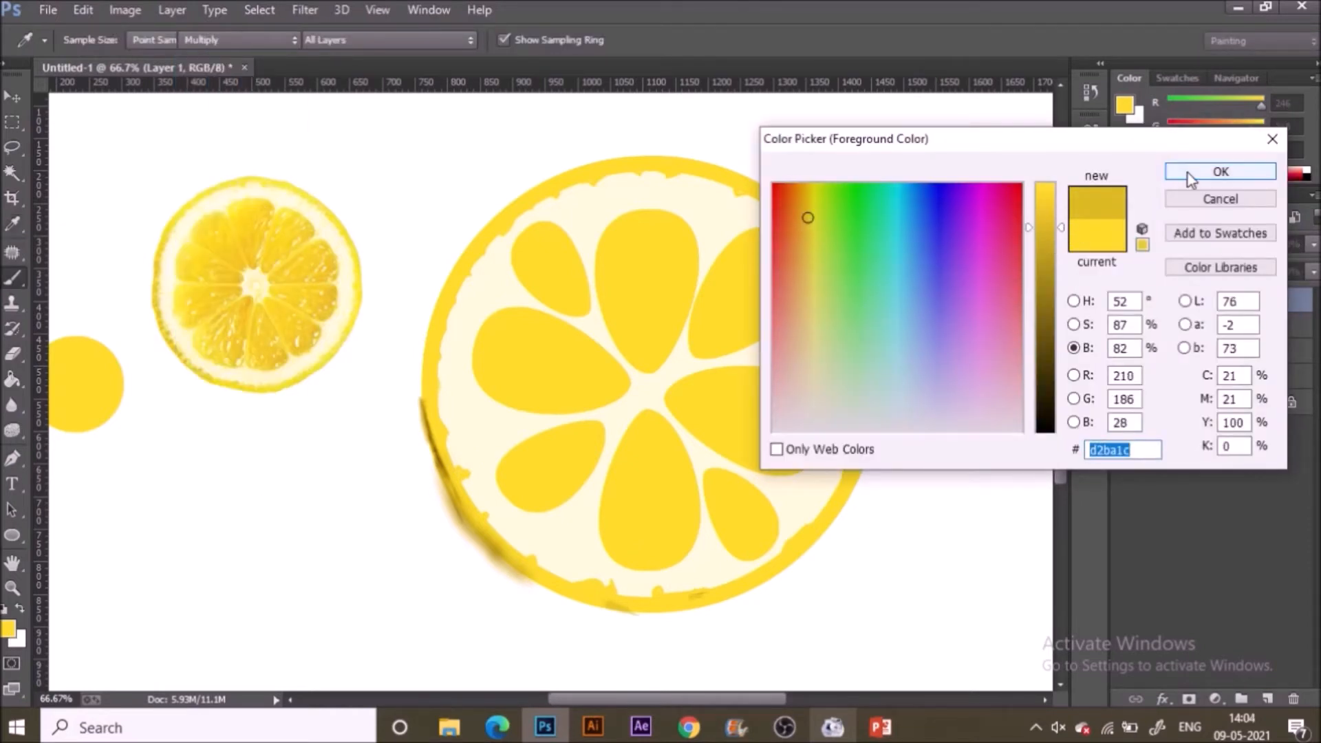
left_click(1220, 172)
left_click_drag(473, 520, 461, 506)
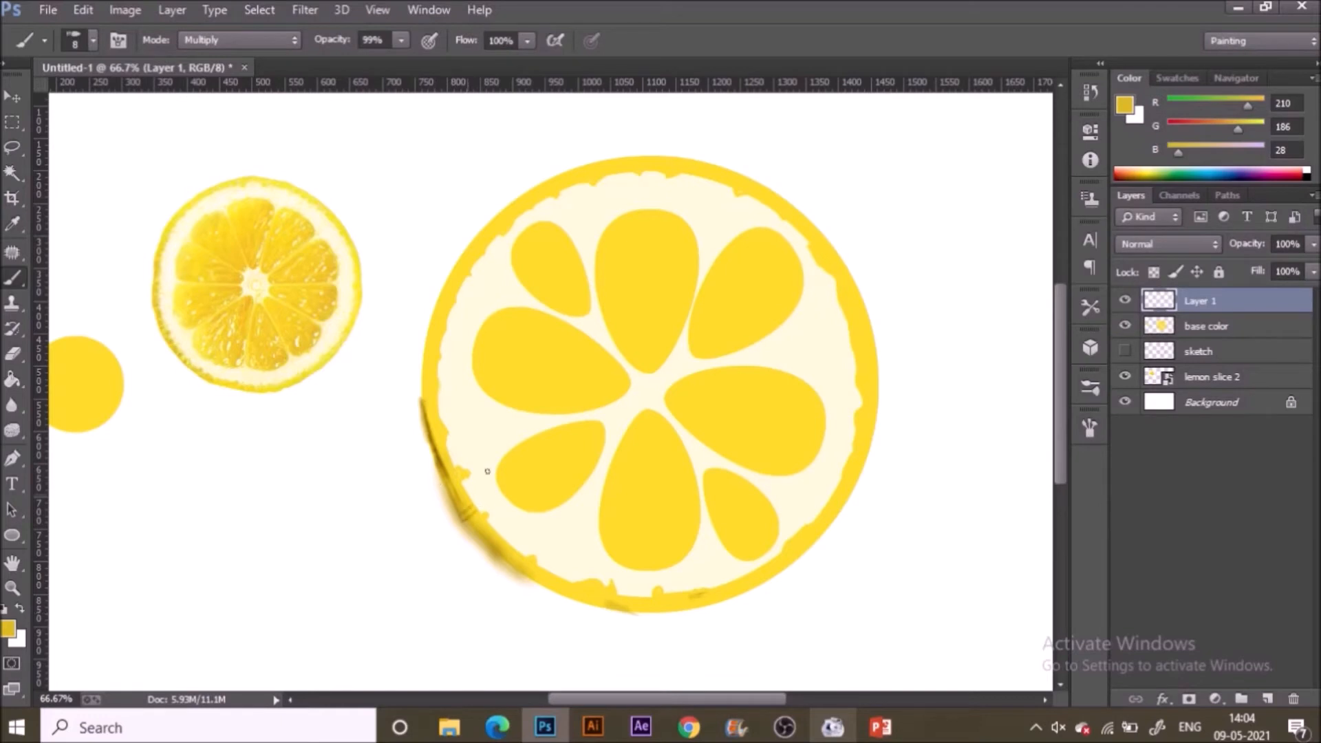
Lower the brush opacity to 34% and paint short, thin texture strokes across the rind around the slice.
left_click_drag(400, 40, 337, 63)
left_click_drag(421, 351, 440, 377)
left_click_drag(432, 307, 443, 339)
left_click_drag(461, 245, 467, 275)
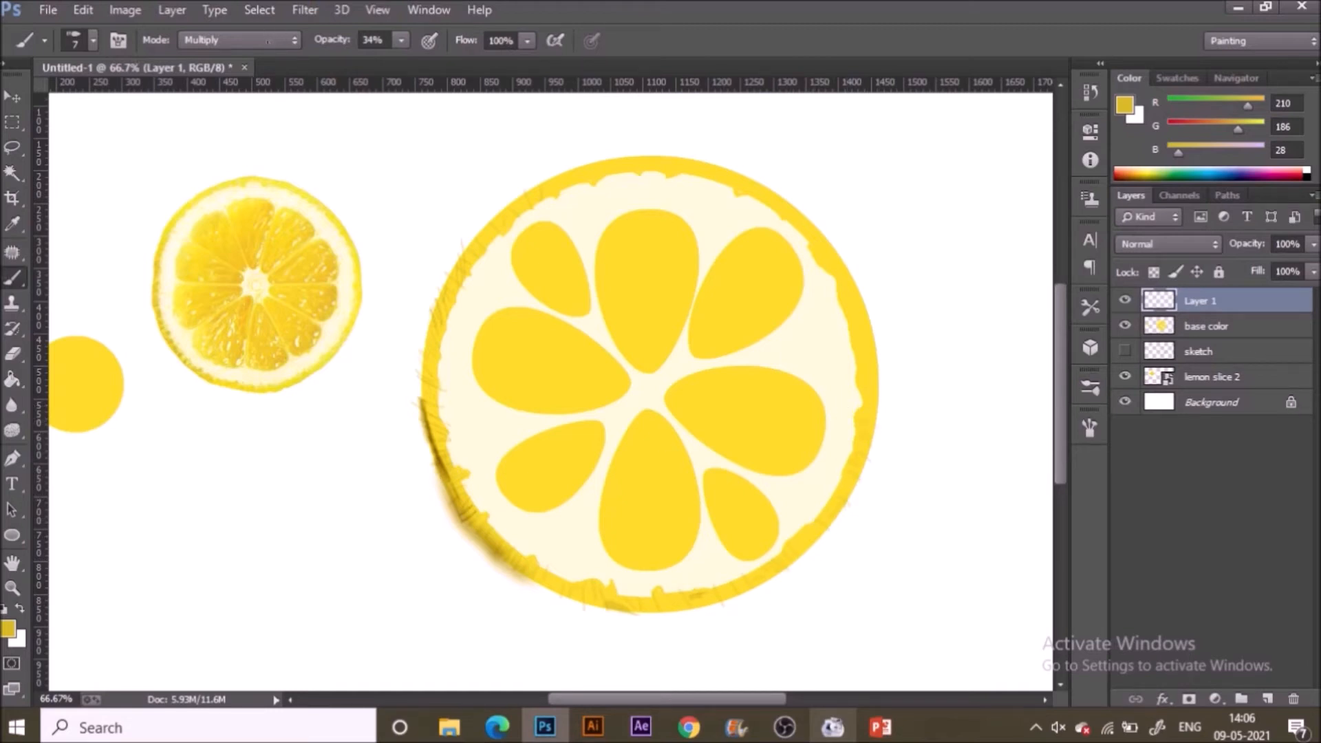
Set the brush blend mode to Screen and the foreground colour to pale yellow, RGB 246, 234, 157.
left_click(238, 40)
left_click(280, 249)
left_click(9, 628)
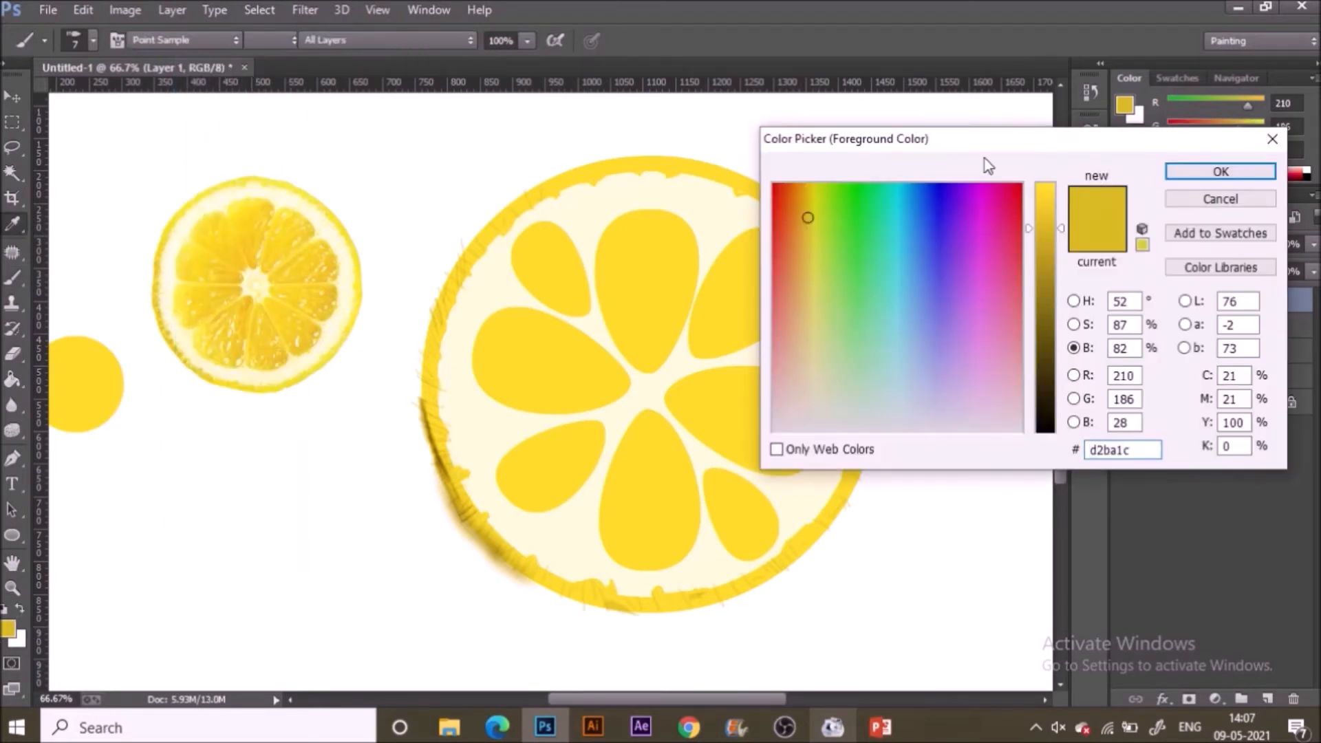
left_click(1052, 197)
left_click(1073, 324)
left_click_drag(1046, 316, 1045, 343)
left_click(1186, 174)
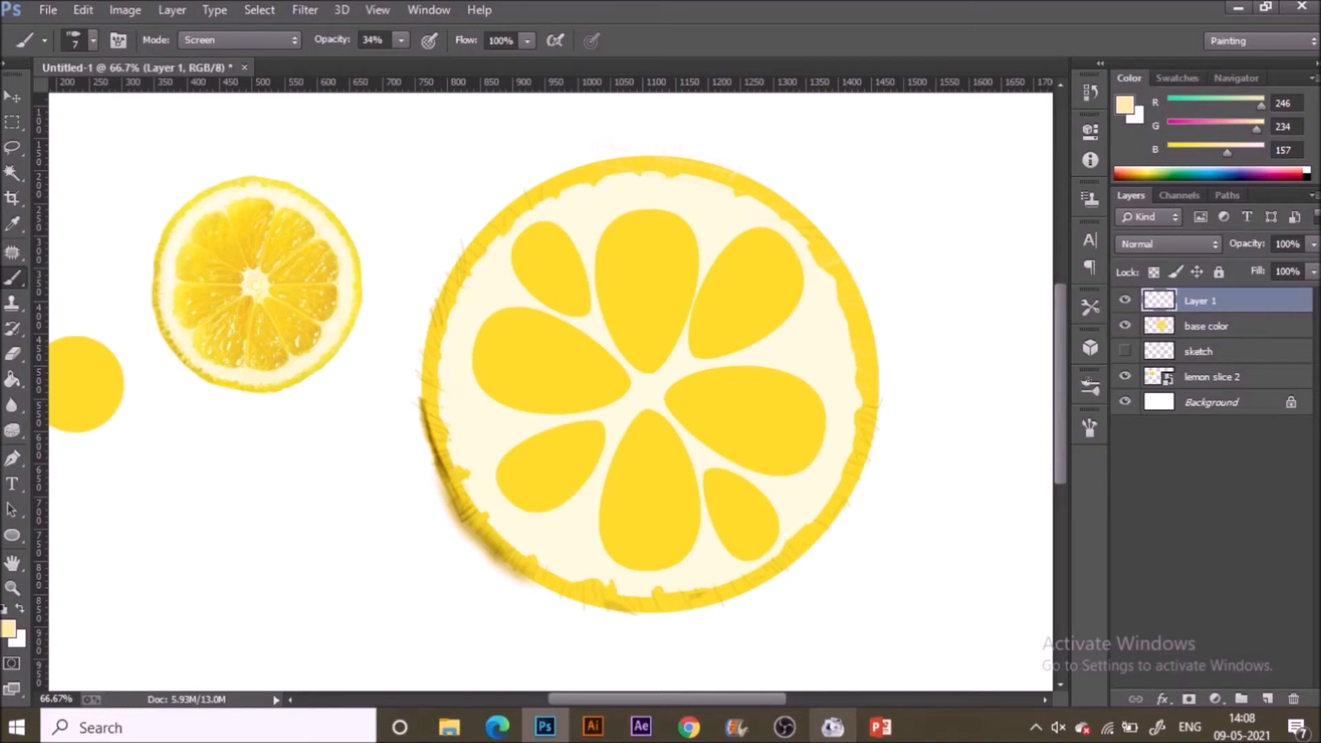
Choose a soft round brush preset at 35 px and paint pale highlights over the upper-right rind.
left_click(1088, 386)
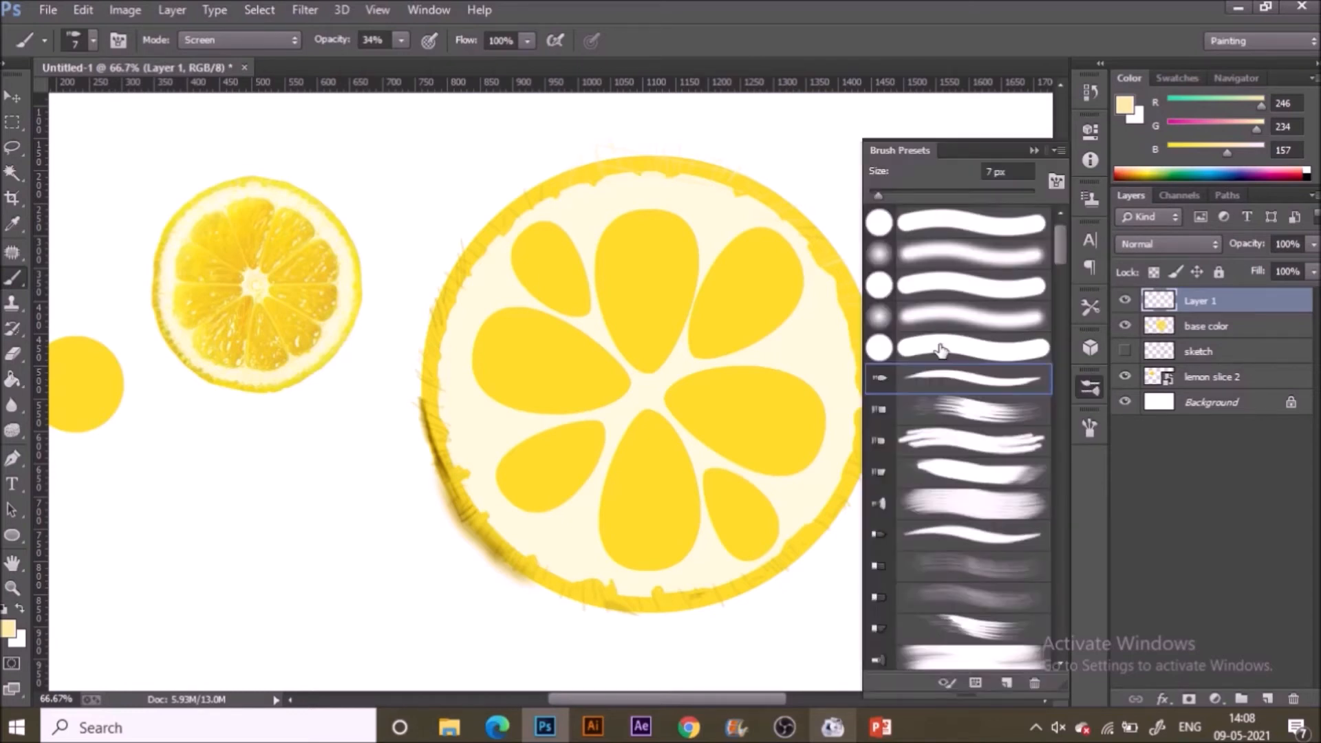
left_click(963, 254)
left_click(1032, 151)
left_click_drag(834, 295, 848, 321)
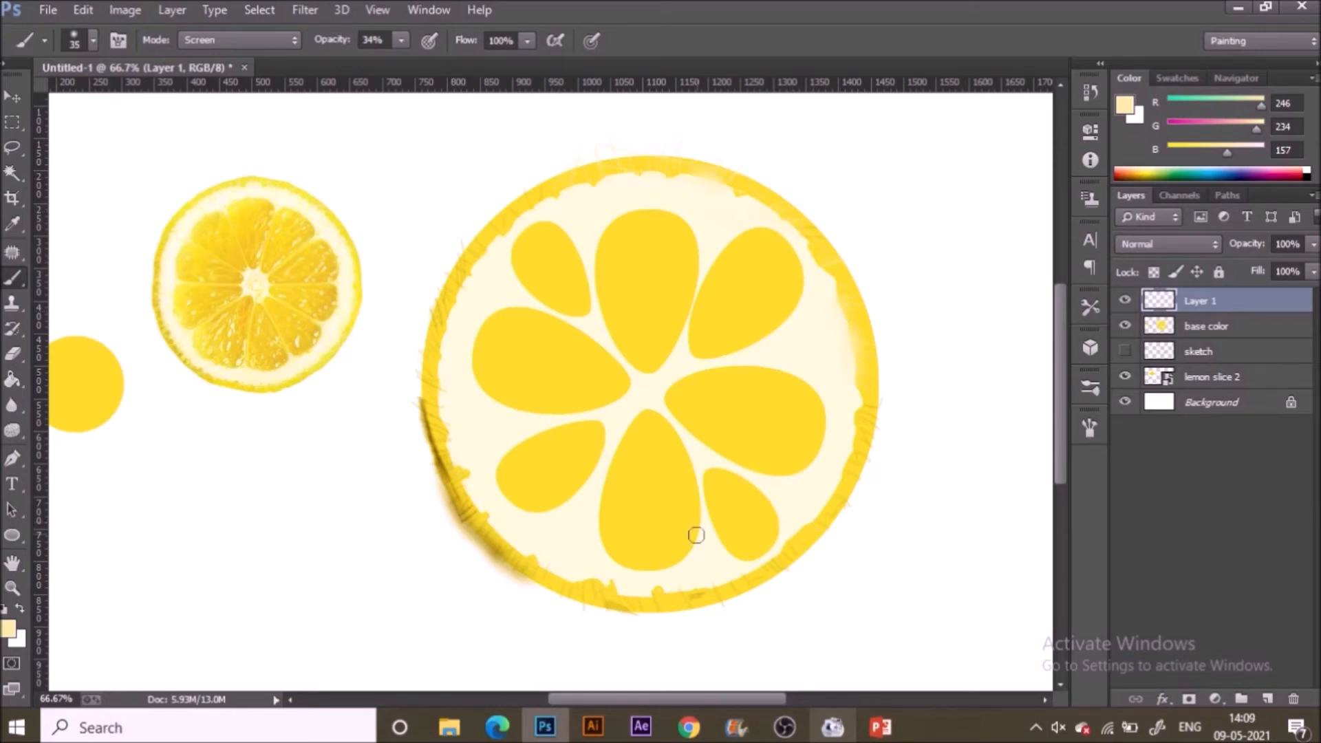
Set the foreground colour to a saturated darker yellow, RGB 221, 192, 3.
left_click(11, 625)
left_click(1047, 188)
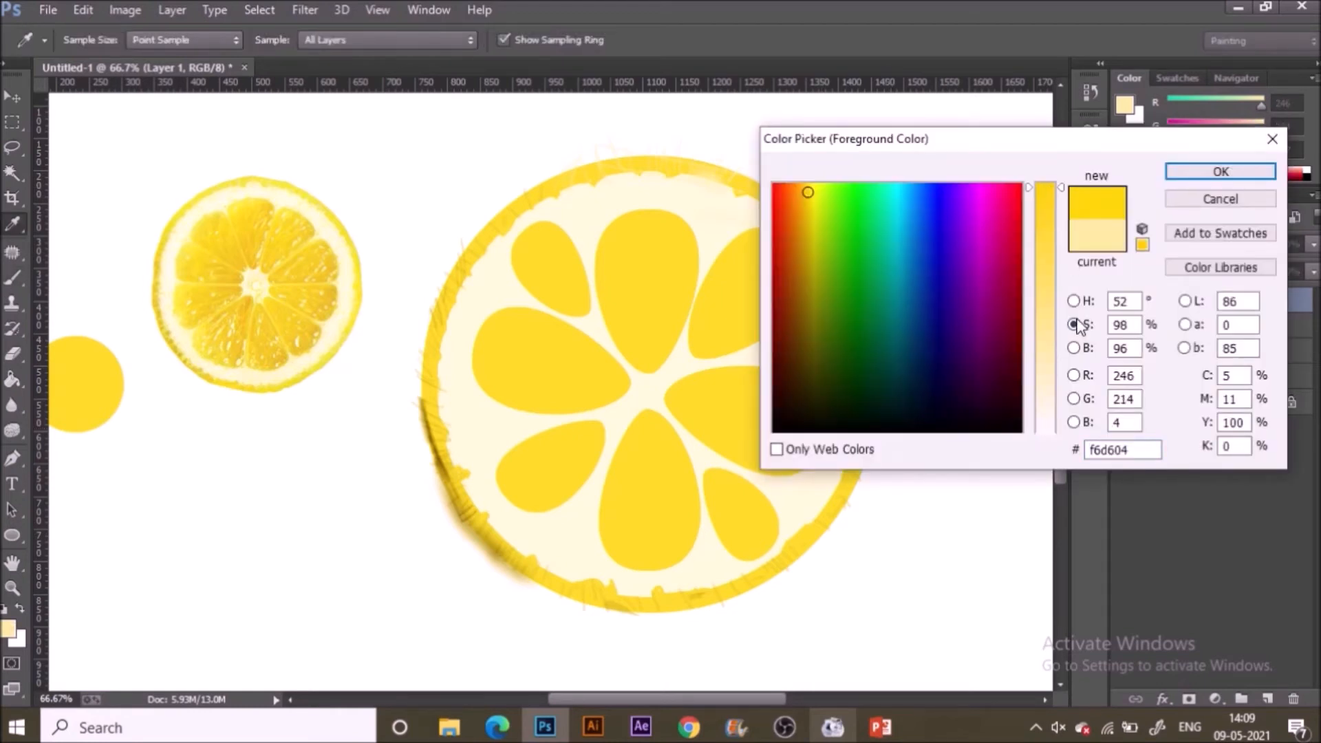
left_click(1073, 347)
left_click(1046, 217)
left_click(1179, 172)
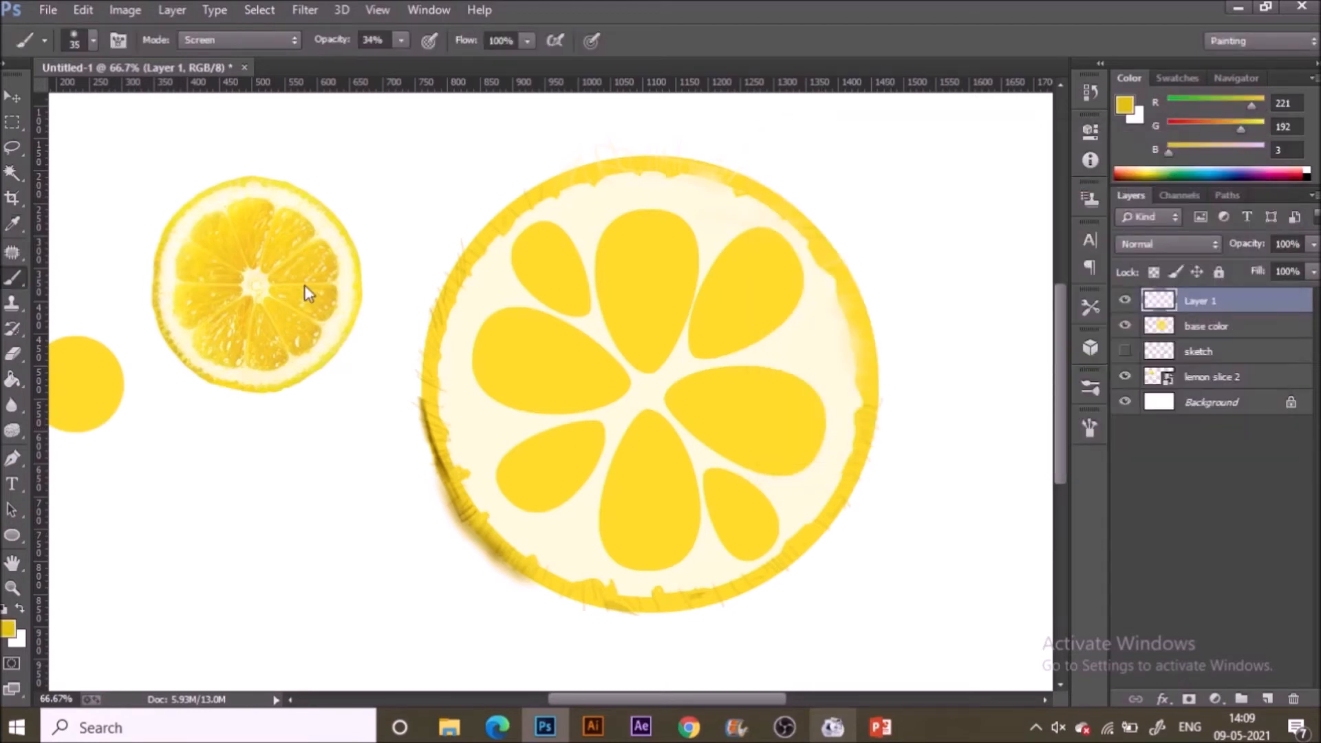
Set the brush to Multiply at 21% opacity and softly shade the rind along the right and bottom edges.
left_click(237, 40)
left_click(256, 155)
left_click(401, 40)
left_click(387, 62)
mouse_move(859, 298)
left_mouse_down()
mouse_move(845, 263)
mouse_move(872, 389)
mouse_move(853, 495)
mouse_move(822, 542)
mouse_move(764, 600)
mouse_move(785, 578)
mouse_move(724, 605)
mouse_move(779, 586)
mouse_move(609, 616)
mouse_move(592, 607)
mouse_move(707, 614)
mouse_move(628, 619)
mouse_move(760, 586)
mouse_move(822, 540)
mouse_move(667, 604)
mouse_move(593, 601)
left_mouse_up()
left_click_drag(846, 494, 859, 463)
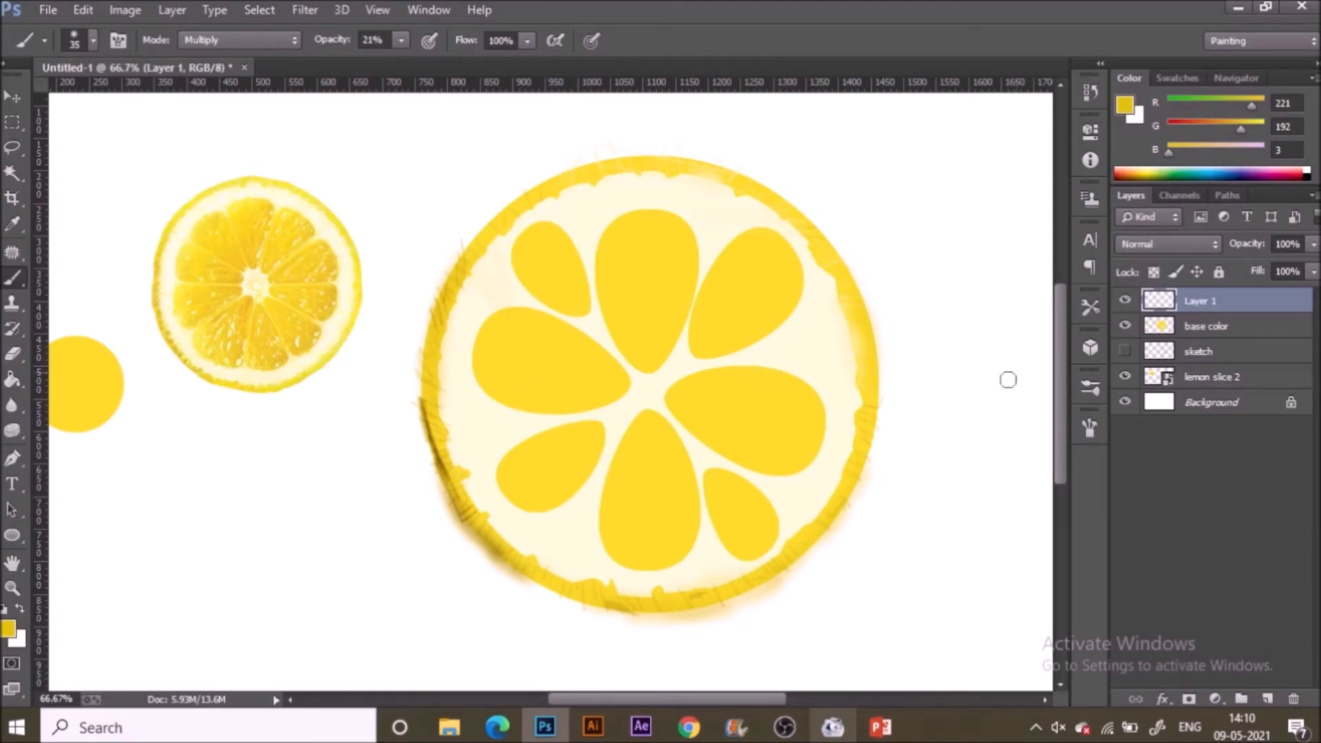
Sample white from the canvas as the foreground colour for the brush.
key("i")
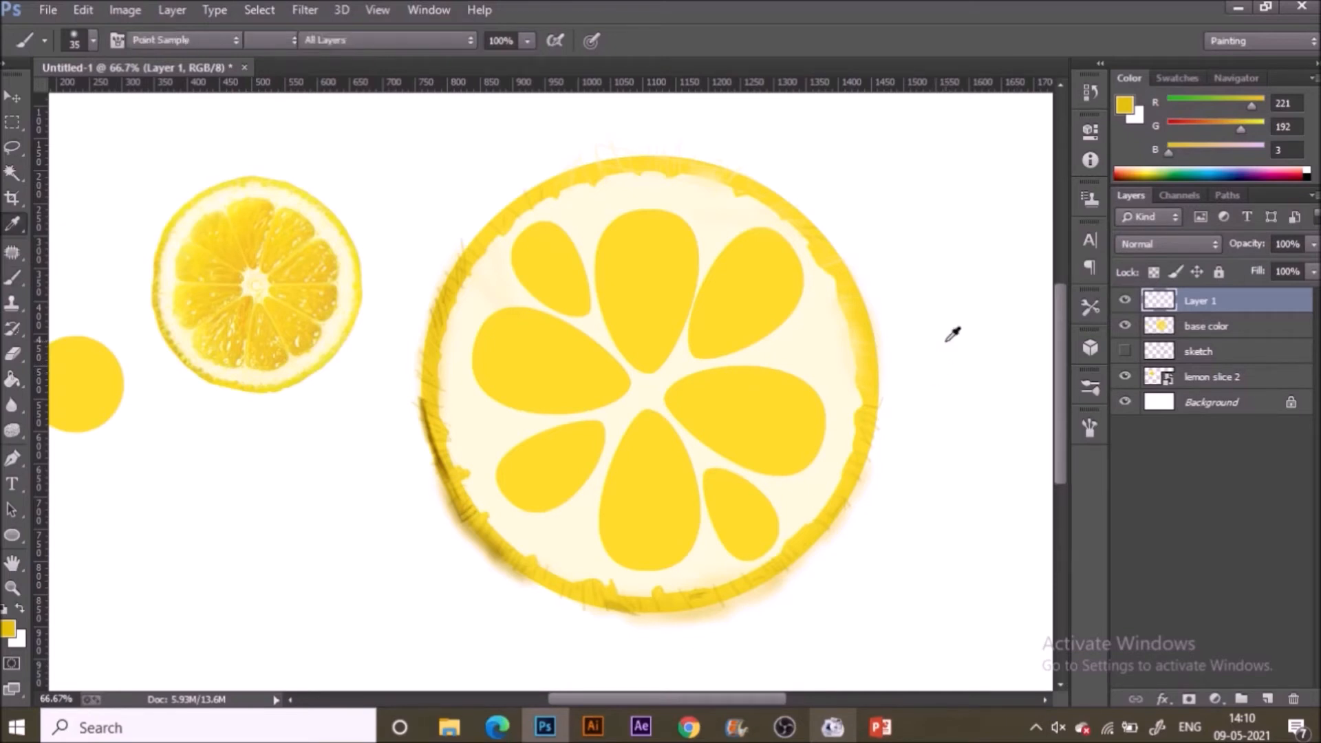
left_click(930, 265)
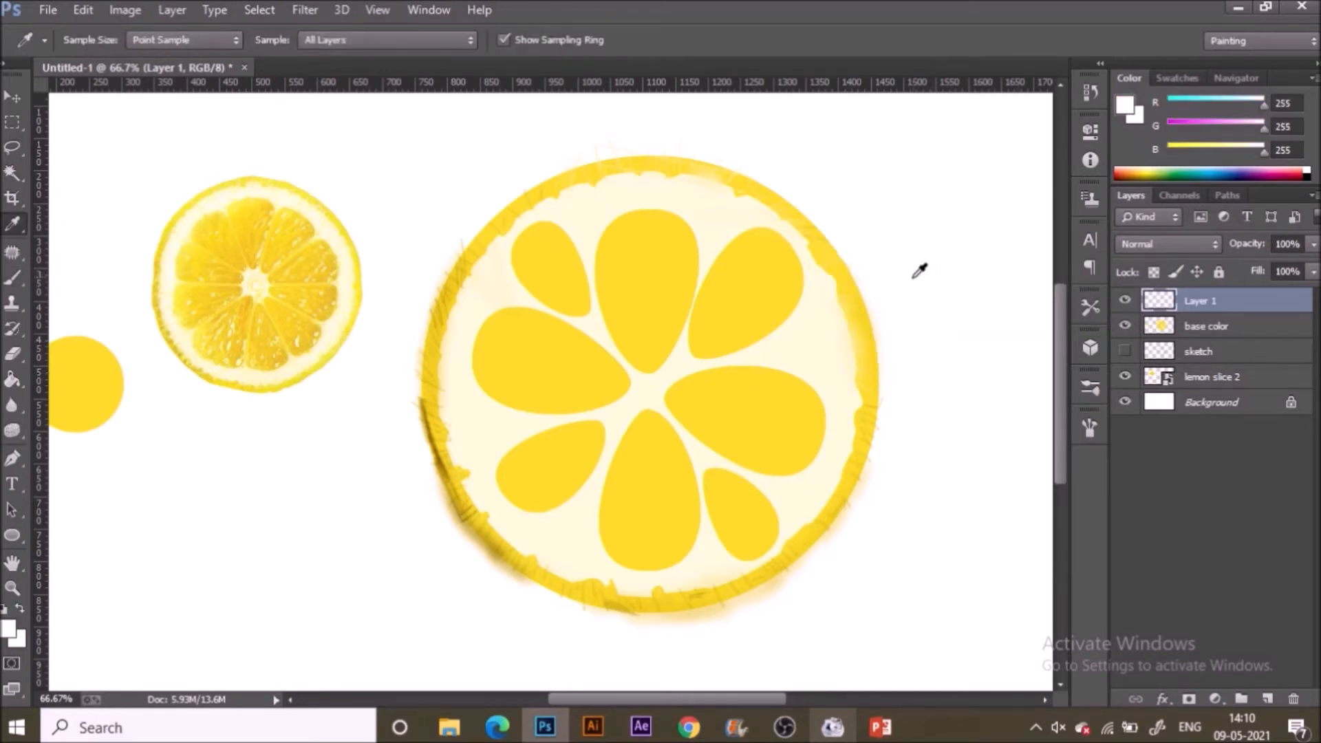
key("b")
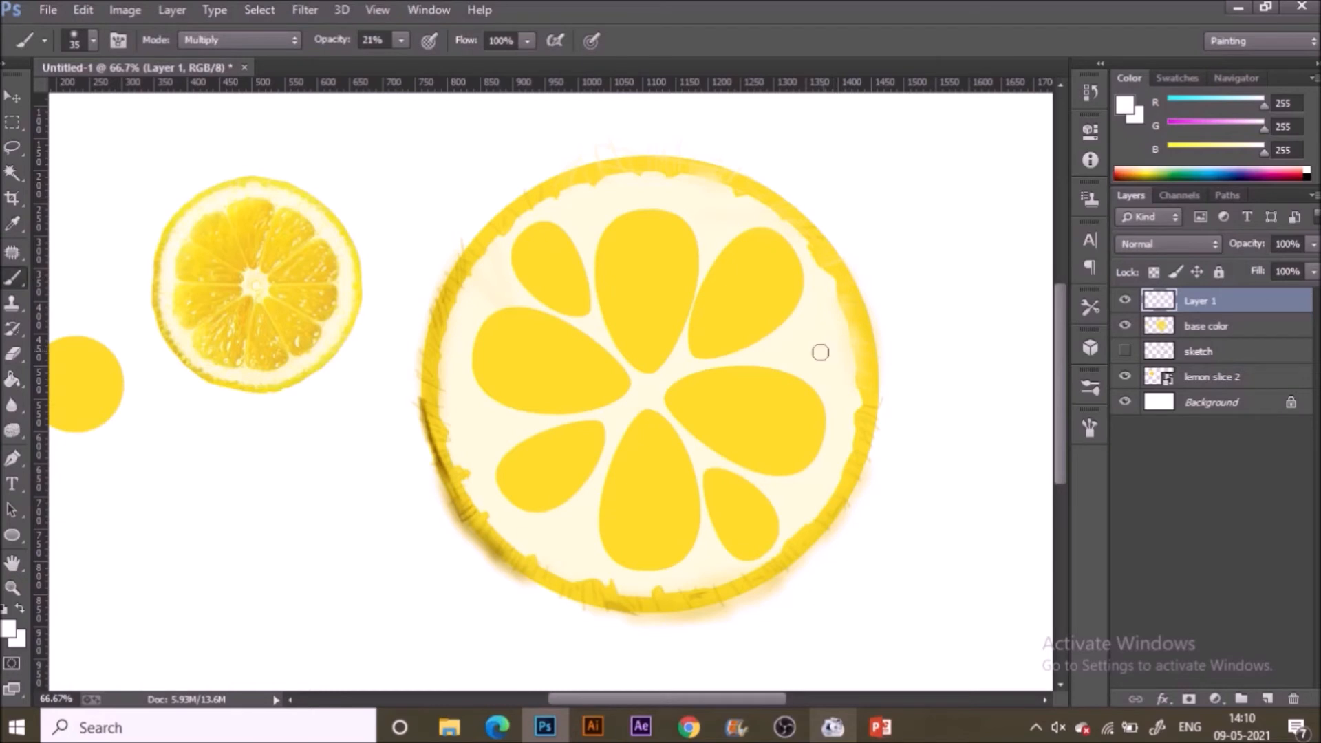
Choose the thin, pointed bristle brush preset and reduce its size to 10 px.
key("bracketleft")
key("bracketleft")
key("bracketleft")
left_click(1089, 386)
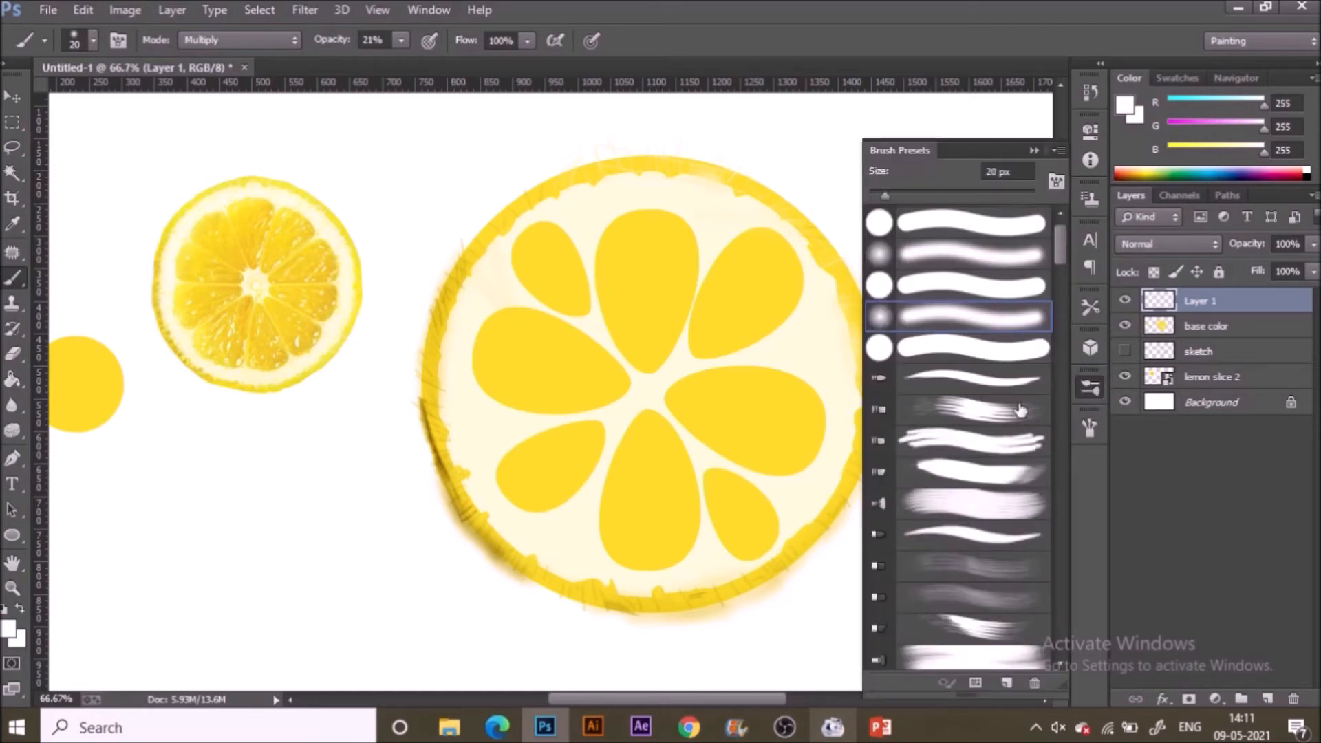
left_click(982, 378)
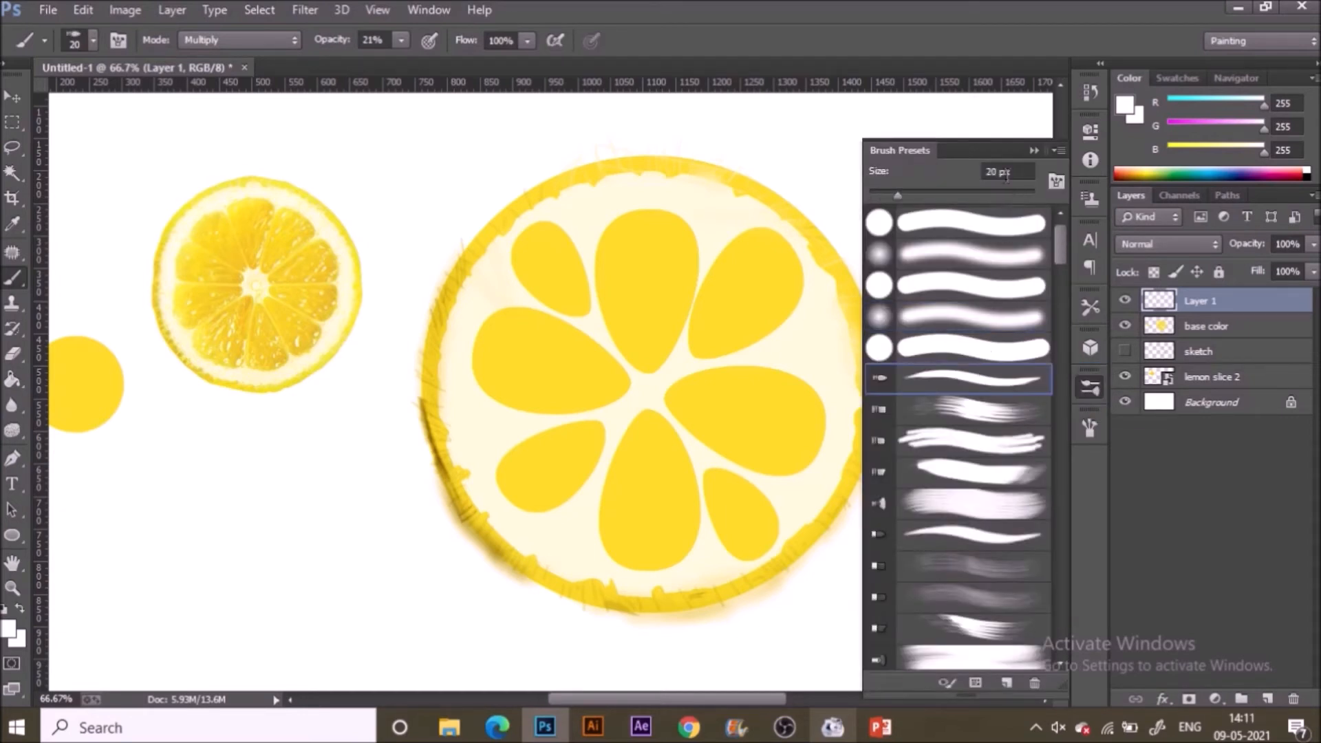
left_click(1033, 150)
key("bracketleft")
key("bracketleft")
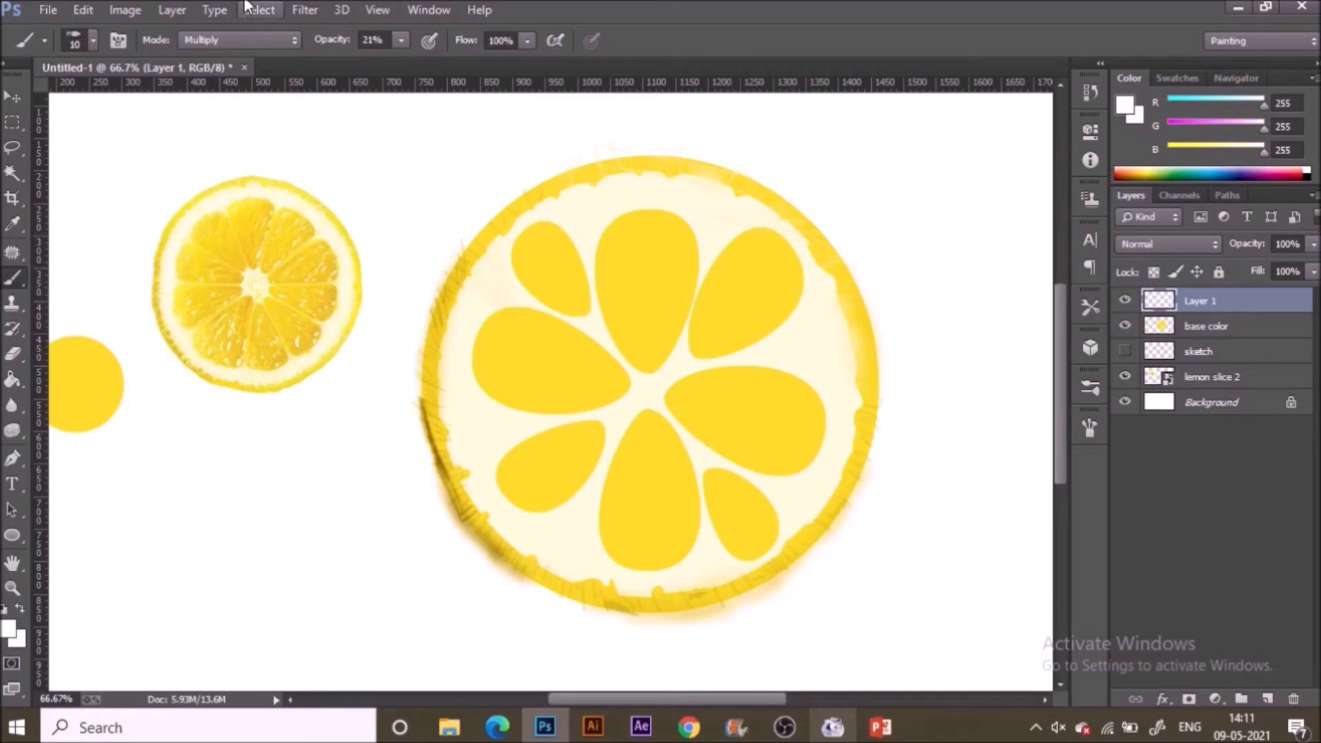
Set the brush blend mode to Normal and its opacity to 95%.
left_click(232, 41)
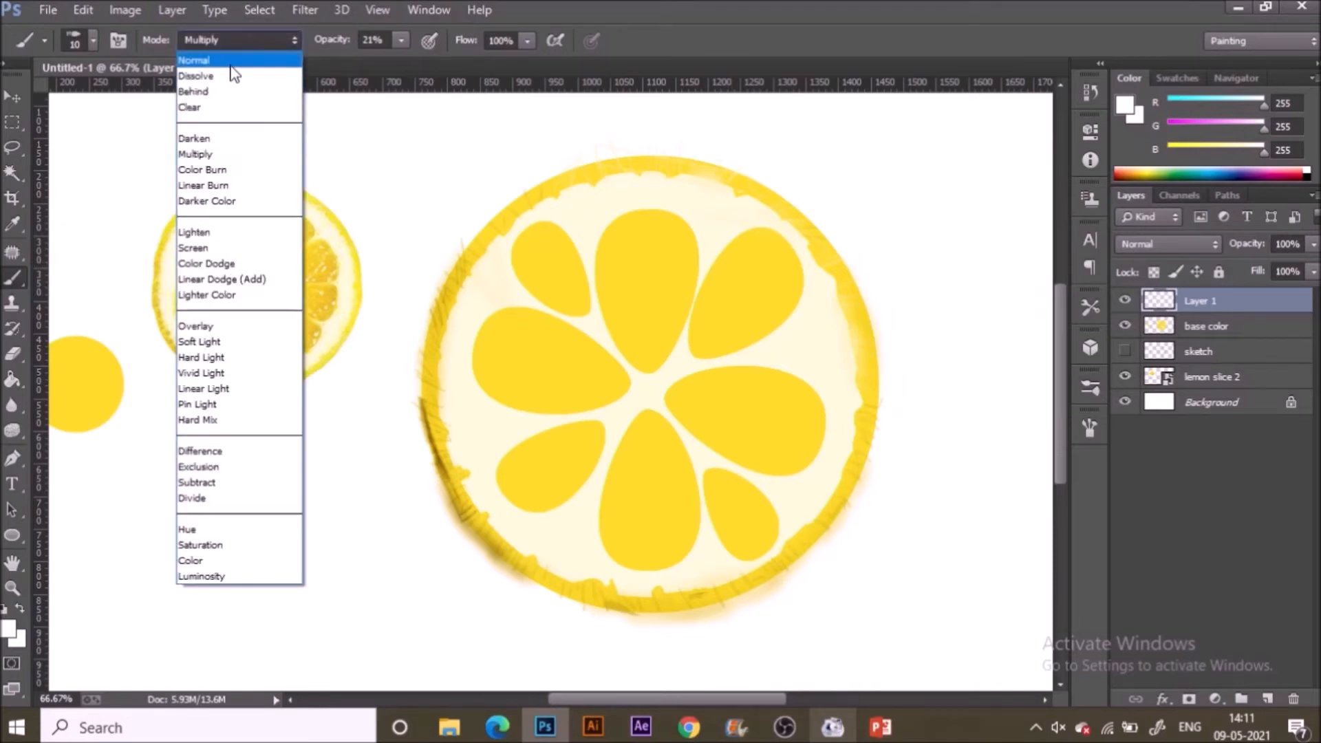
left_click(233, 60)
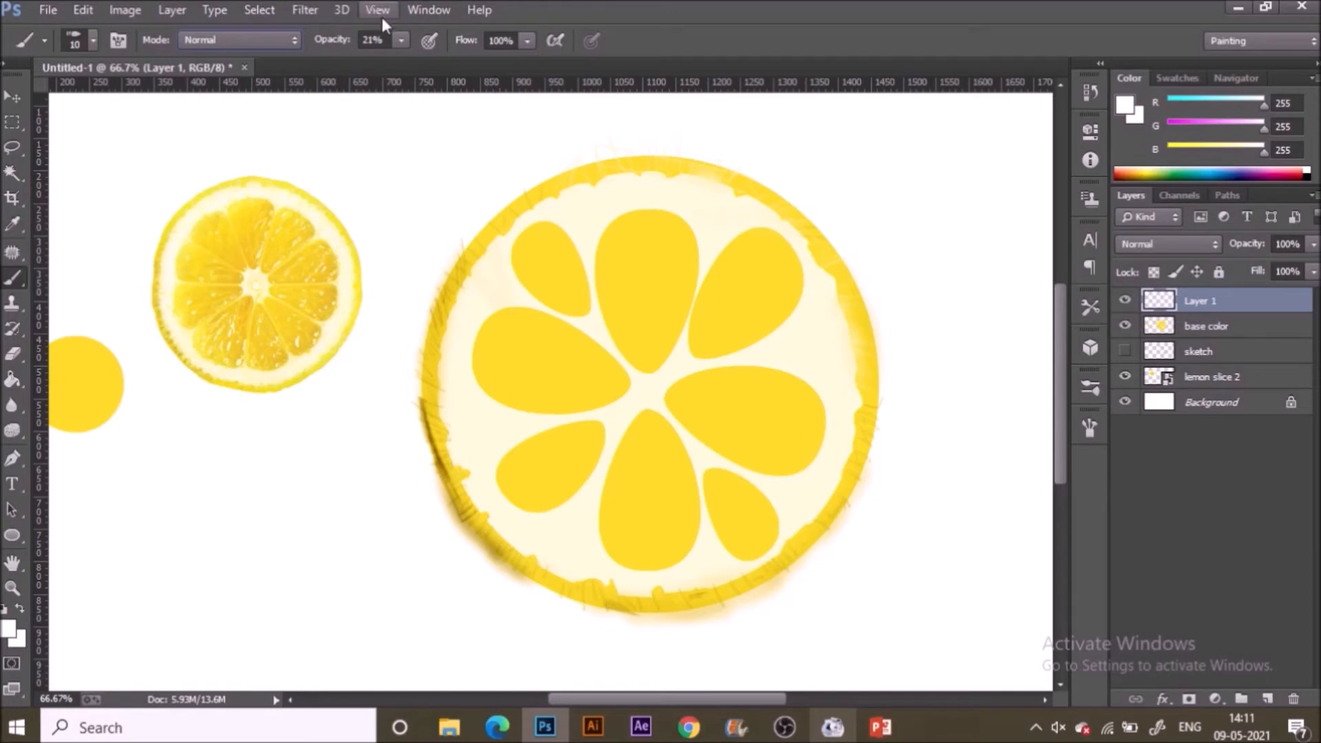
left_click(401, 40)
left_click(484, 61)
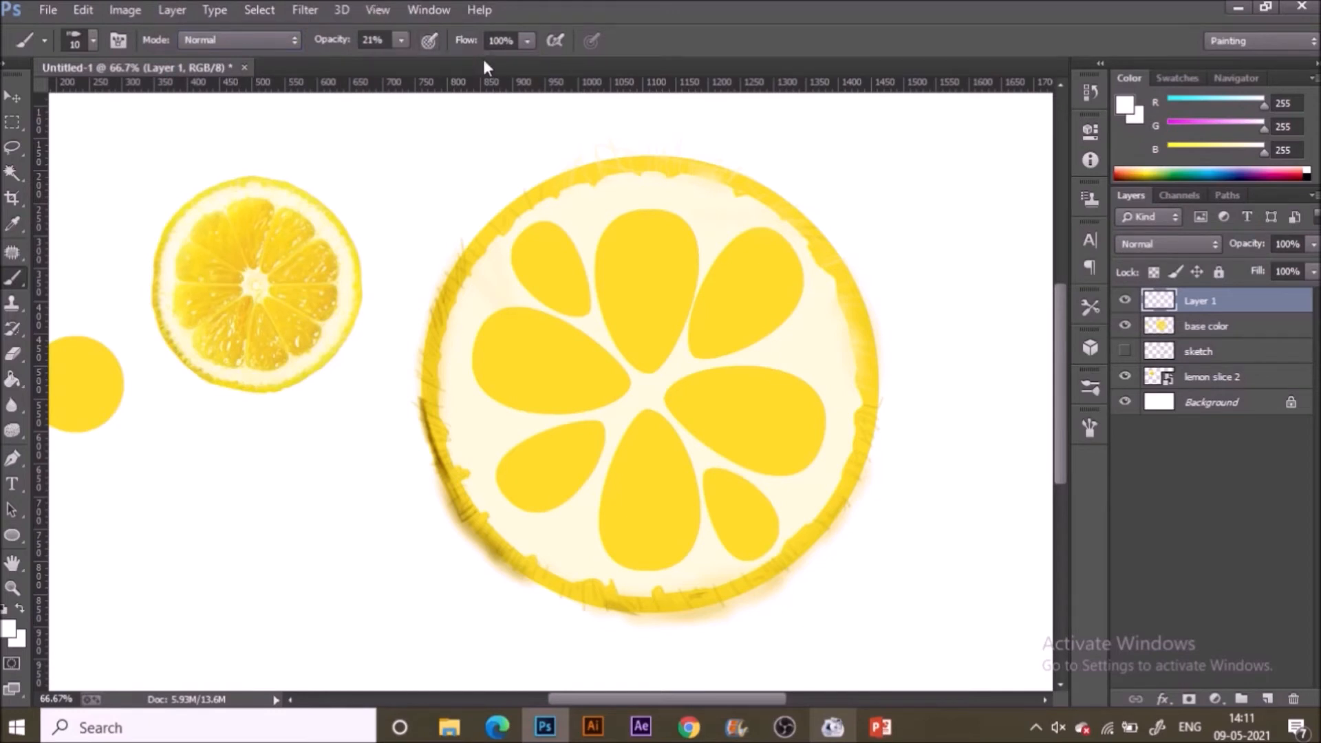
left_click(405, 39)
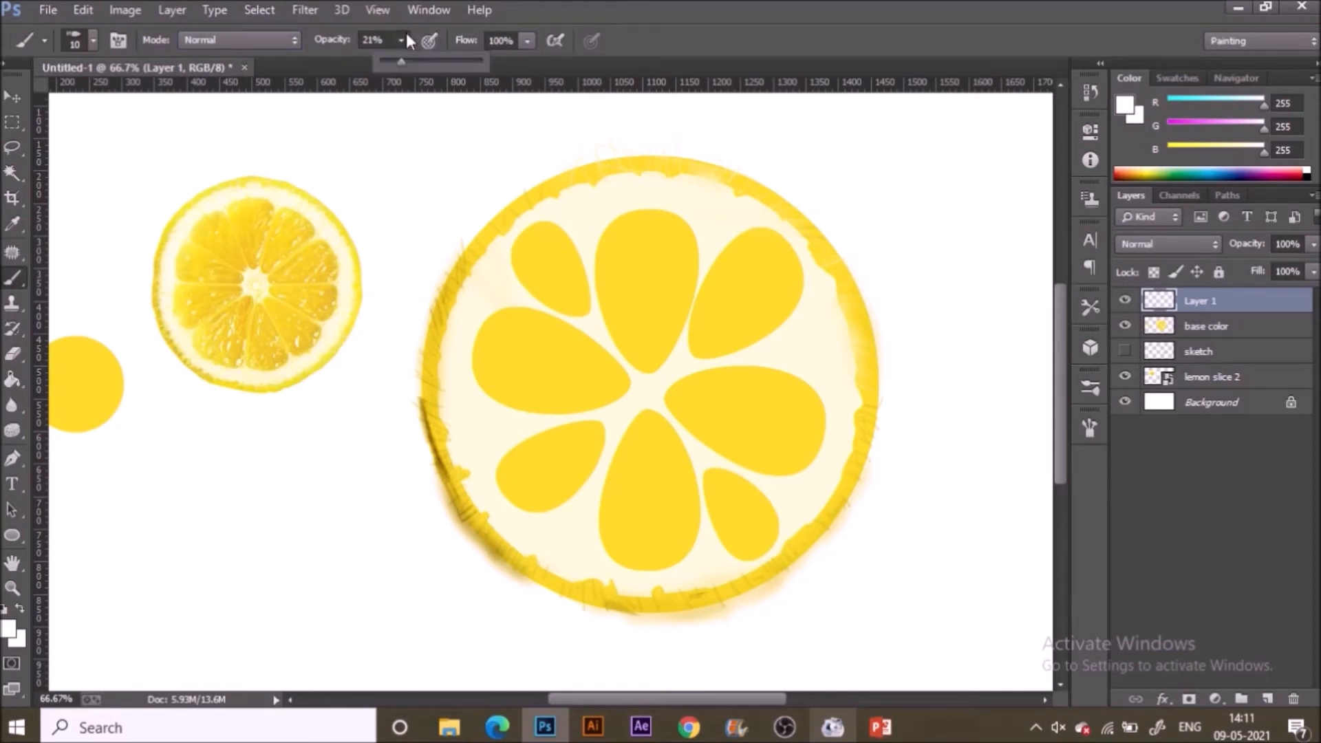
left_click(476, 59)
left_click(667, 48)
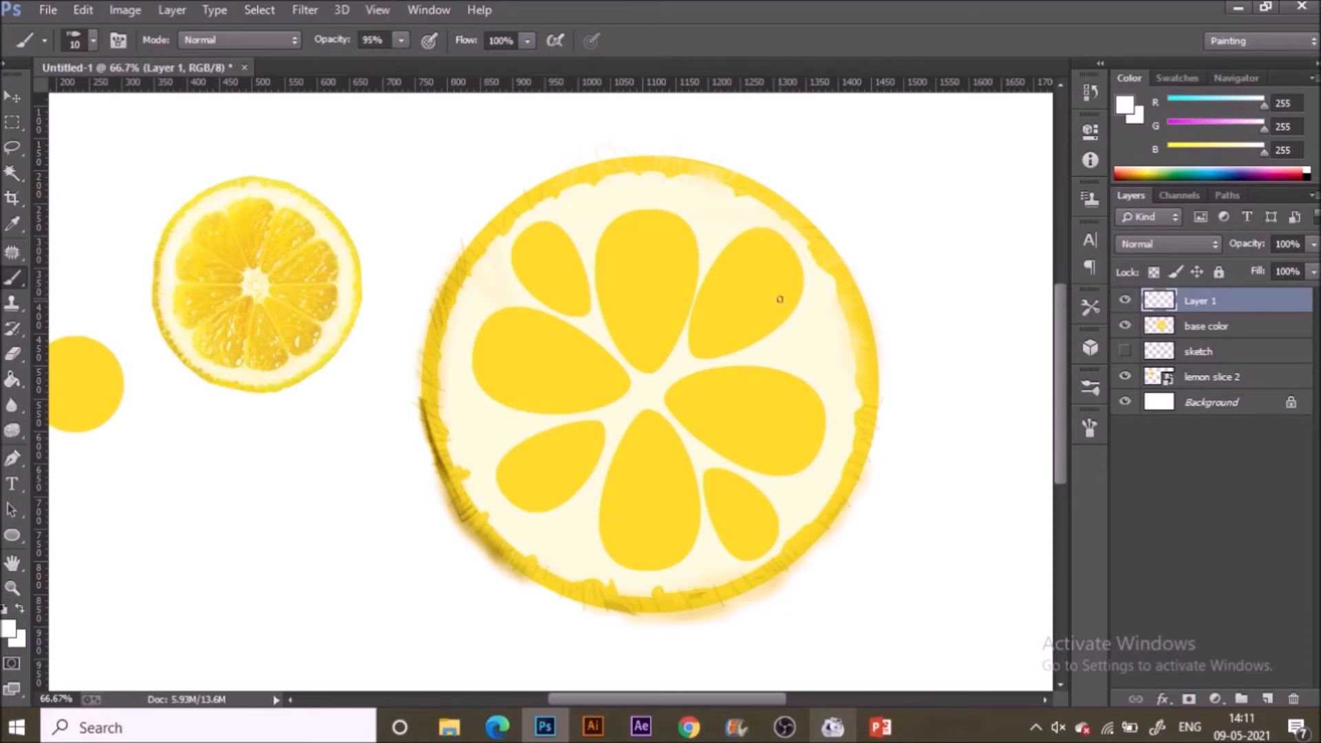
Paint short white highlight strokes inside the upper-right, right, lower-right and bottom pulp segments of the large slice.
left_click_drag(772, 312, 783, 302)
left_click_drag(745, 244, 738, 251)
left_click_drag(790, 275, 783, 284)
left_click_drag(777, 263, 760, 292)
mouse_move(812, 404)
left_mouse_down()
mouse_move(708, 426)
mouse_move(725, 439)
mouse_move(721, 412)
mouse_move(779, 461)
left_mouse_up()
mouse_move(786, 445)
left_mouse_down()
mouse_move(767, 420)
mouse_move(791, 408)
mouse_move(764, 398)
left_mouse_up()
mouse_move(760, 506)
left_mouse_down()
mouse_move(755, 542)
mouse_move(738, 516)
mouse_move(749, 516)
mouse_move(713, 500)
mouse_move(750, 503)
left_mouse_up()
left_click_drag(643, 439, 647, 428)
left_click_drag(666, 516, 681, 496)
mouse_move(620, 551)
left_mouse_down()
mouse_move(651, 562)
mouse_move(637, 525)
mouse_move(611, 511)
mouse_move(648, 497)
left_mouse_up()
left_click_drag(668, 551, 671, 555)
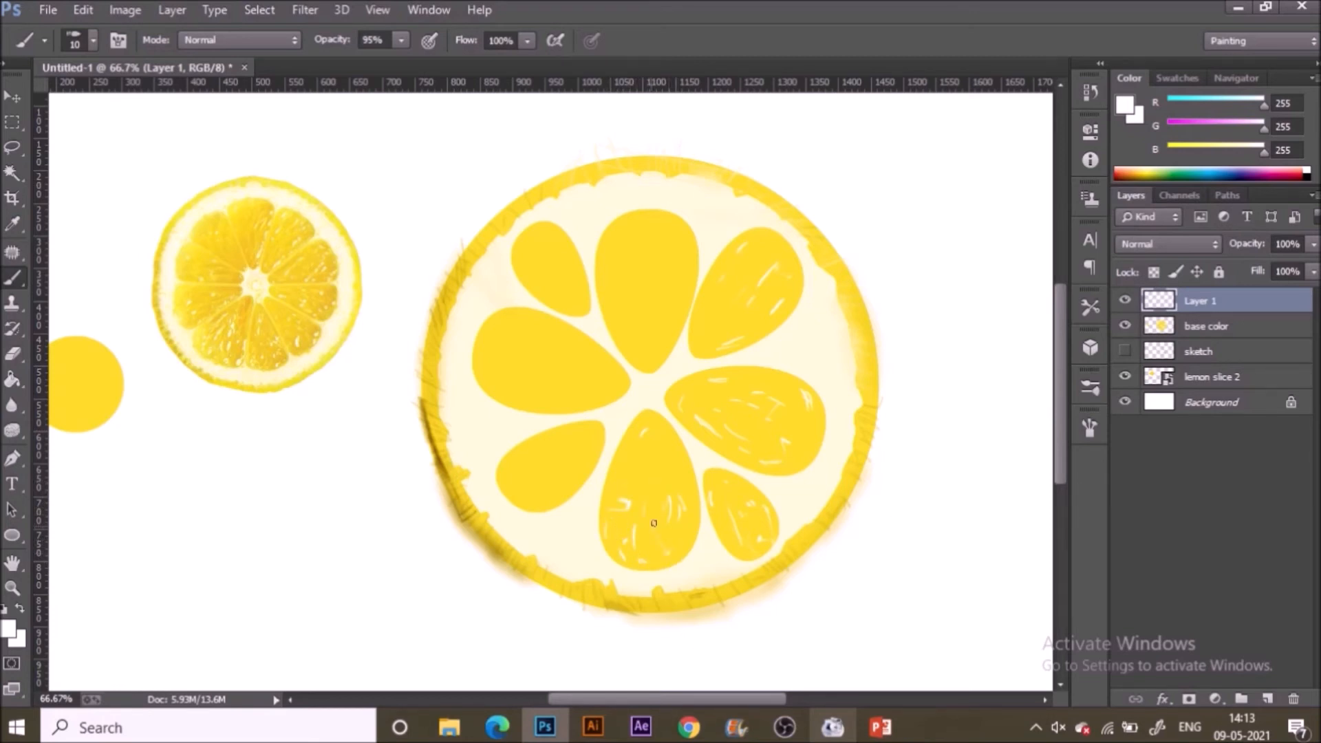
Paint short white highlight strokes inside the lower-left, left and top pulp segments, undoing the stray stroke across the left one.
left_click_drag(602, 453, 590, 442)
mouse_move(567, 487)
left_mouse_down()
mouse_move(553, 494)
mouse_move(521, 459)
mouse_move(512, 493)
left_mouse_up()
left_click_drag(568, 458, 560, 451)
mouse_move(595, 363)
left_mouse_down()
mouse_move(507, 378)
mouse_move(542, 393)
left_mouse_up()
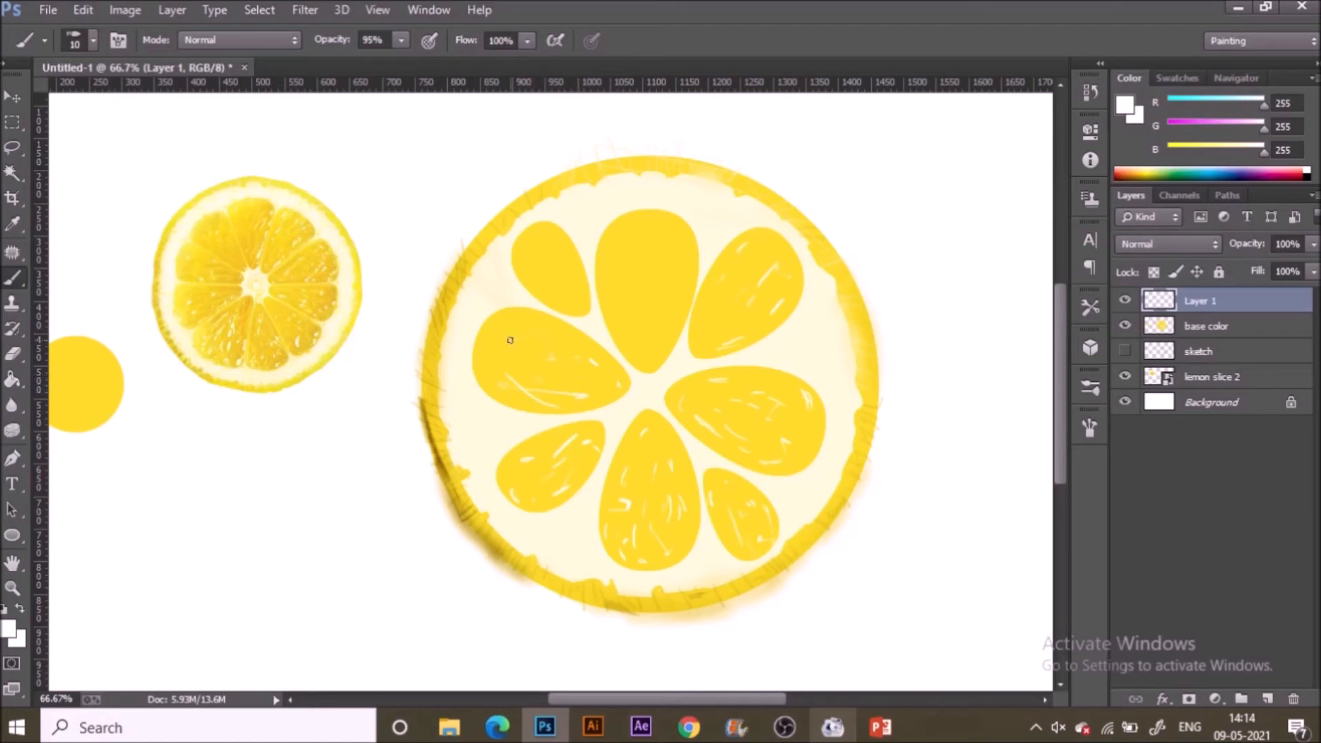
left_click_drag(504, 336, 642, 350)
key("ctrl+z")
left_click(512, 343)
left_click_drag(674, 317, 666, 335)
mouse_move(624, 239)
left_mouse_down()
mouse_move(612, 252)
mouse_move(673, 260)
mouse_move(630, 315)
left_mouse_up()
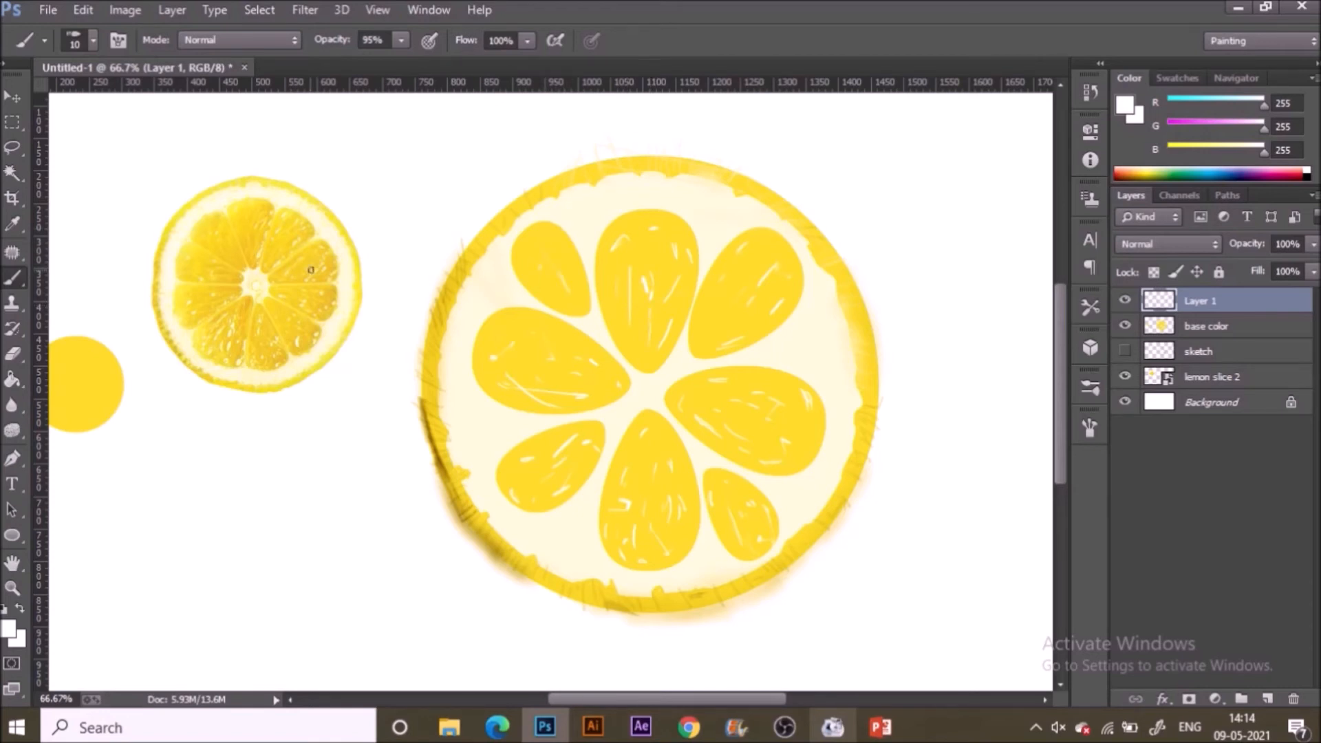
Set the foreground colour to a darkened rind yellow, RGB 206, 183, 28, keeping the brush in Normal mode.
left_click(10, 627)
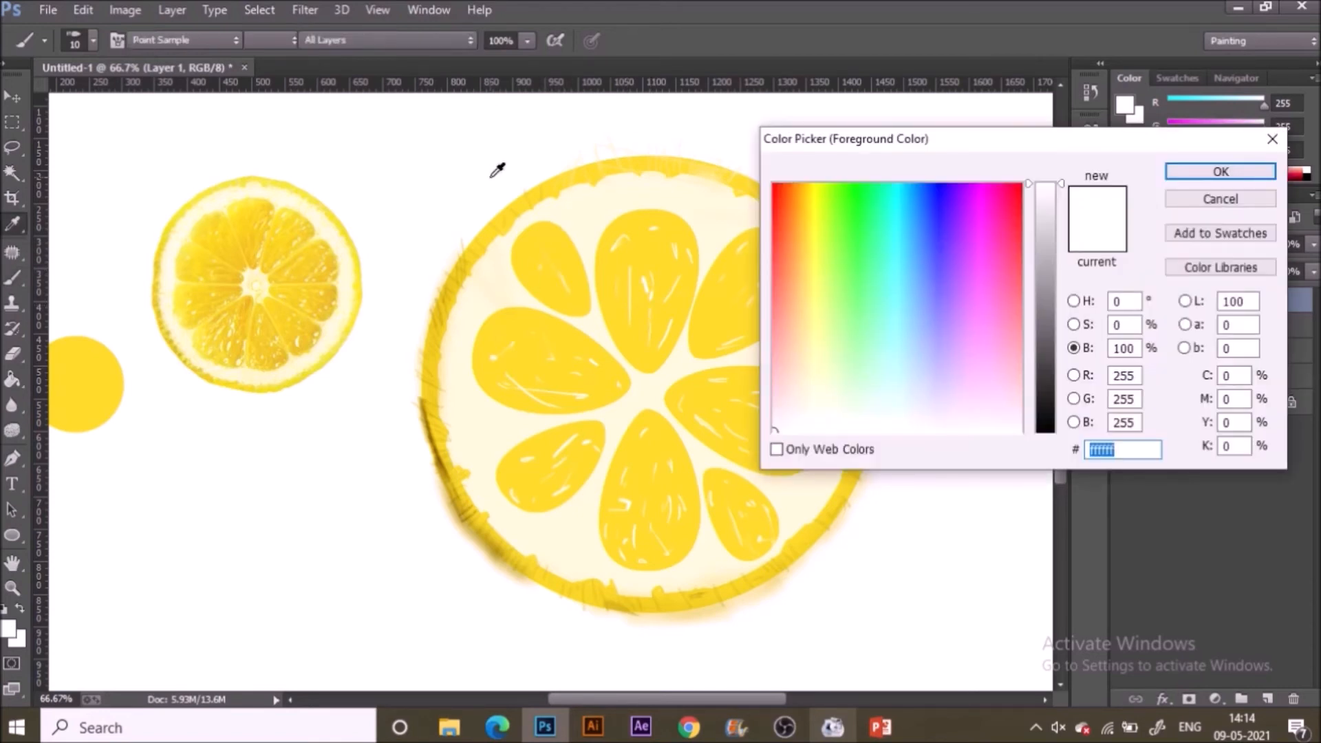
left_click(566, 177)
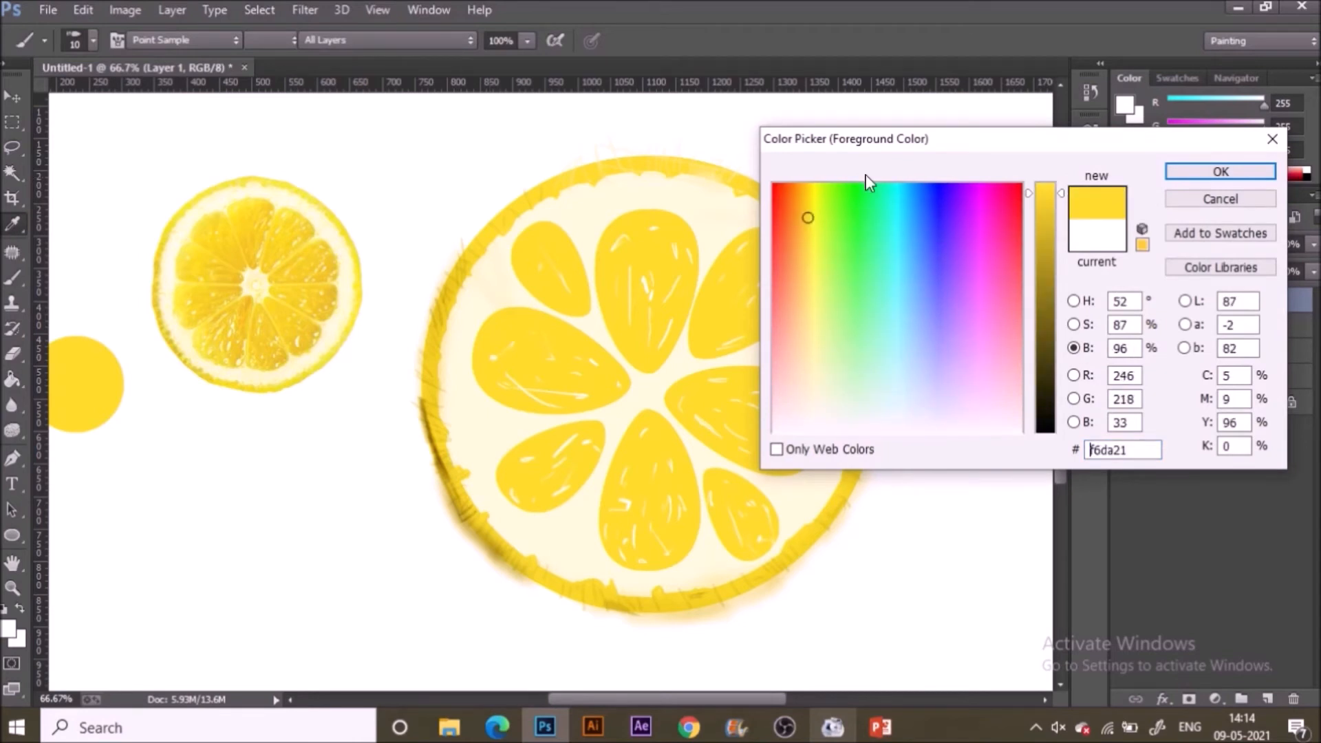
left_click(1051, 232)
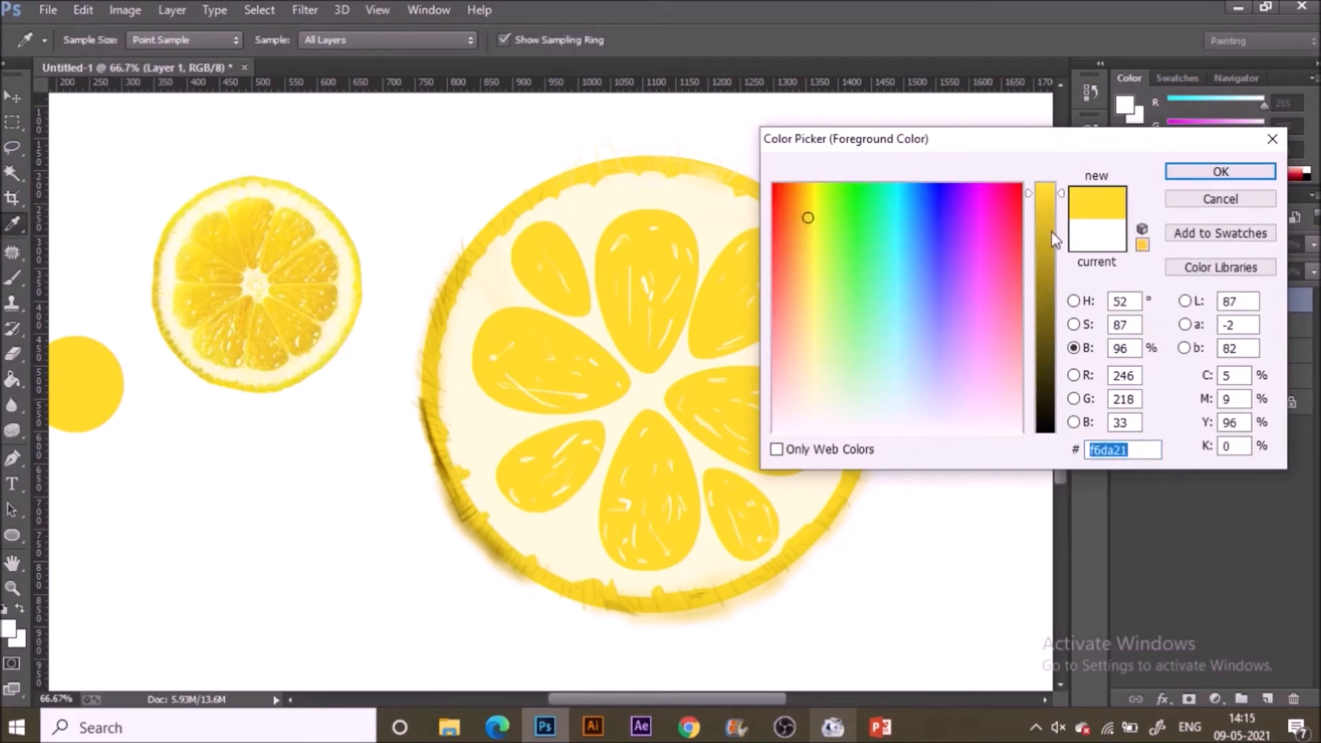
left_click(1051, 233)
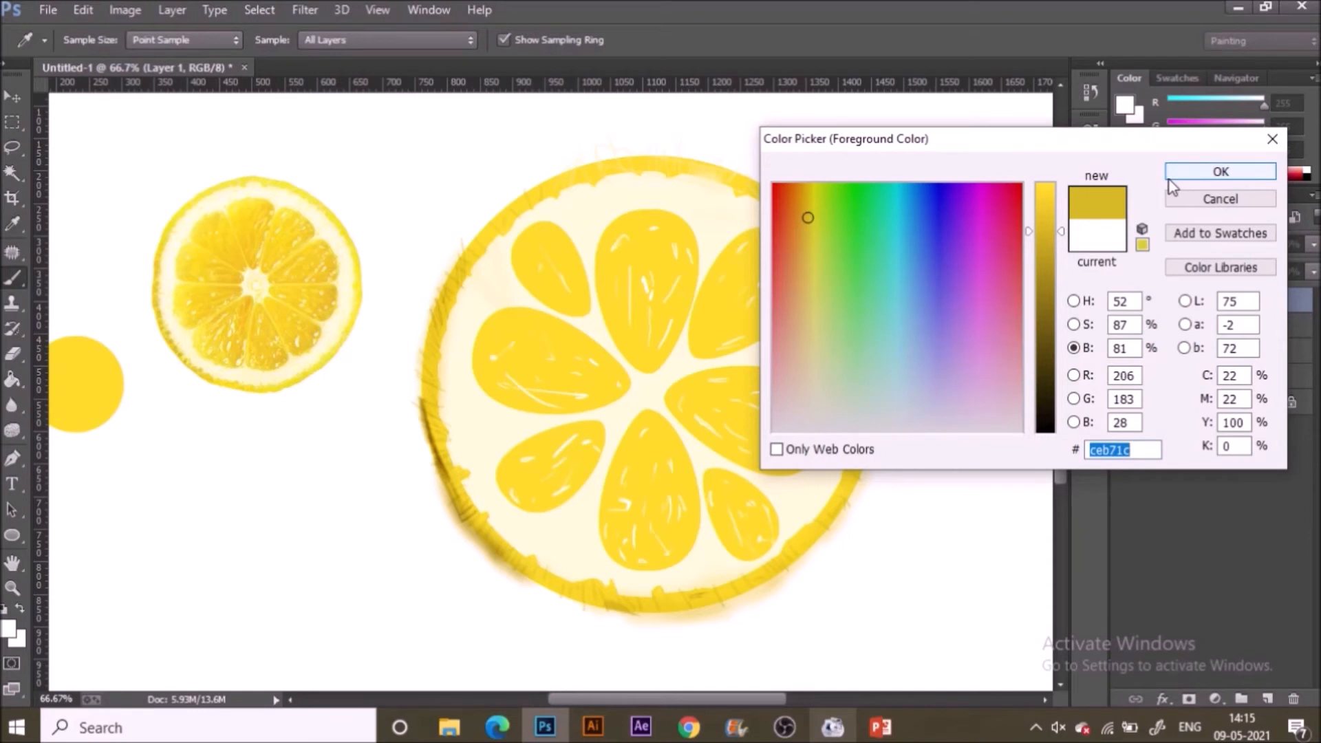
left_click(1210, 172)
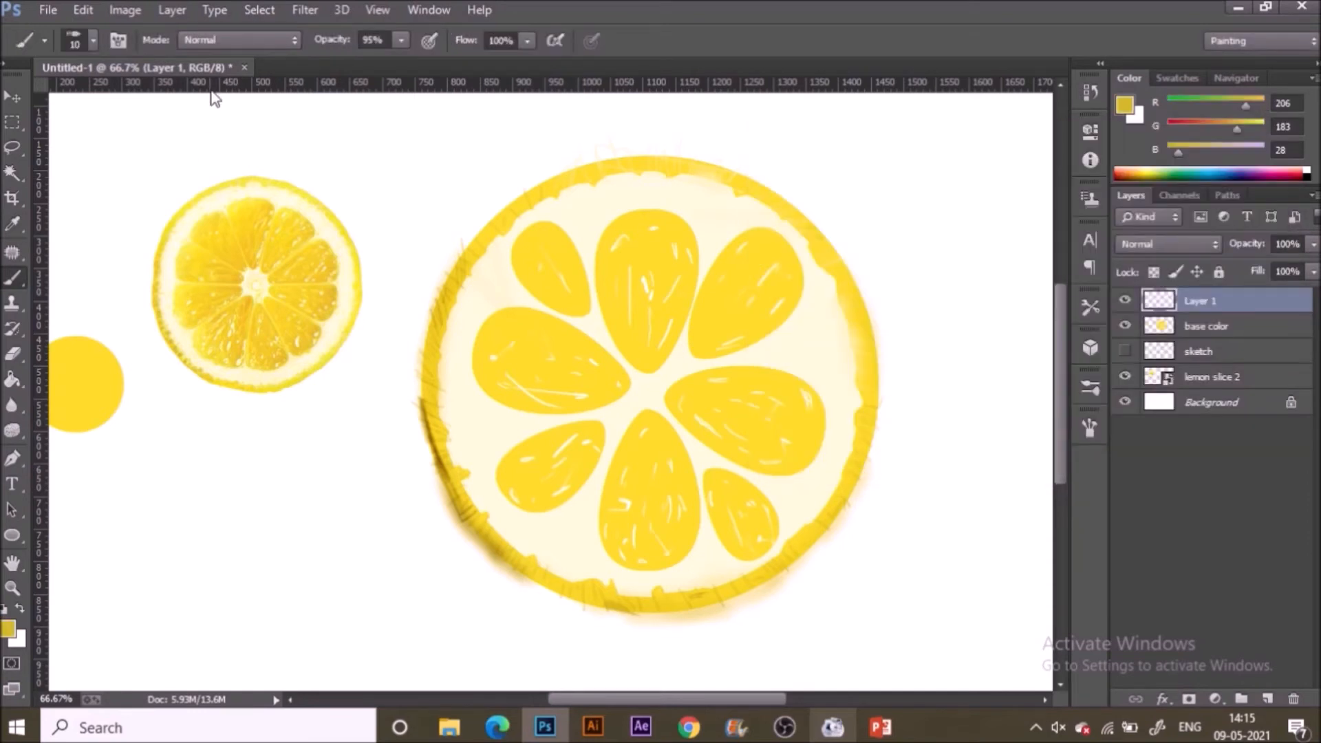
left_click(279, 40)
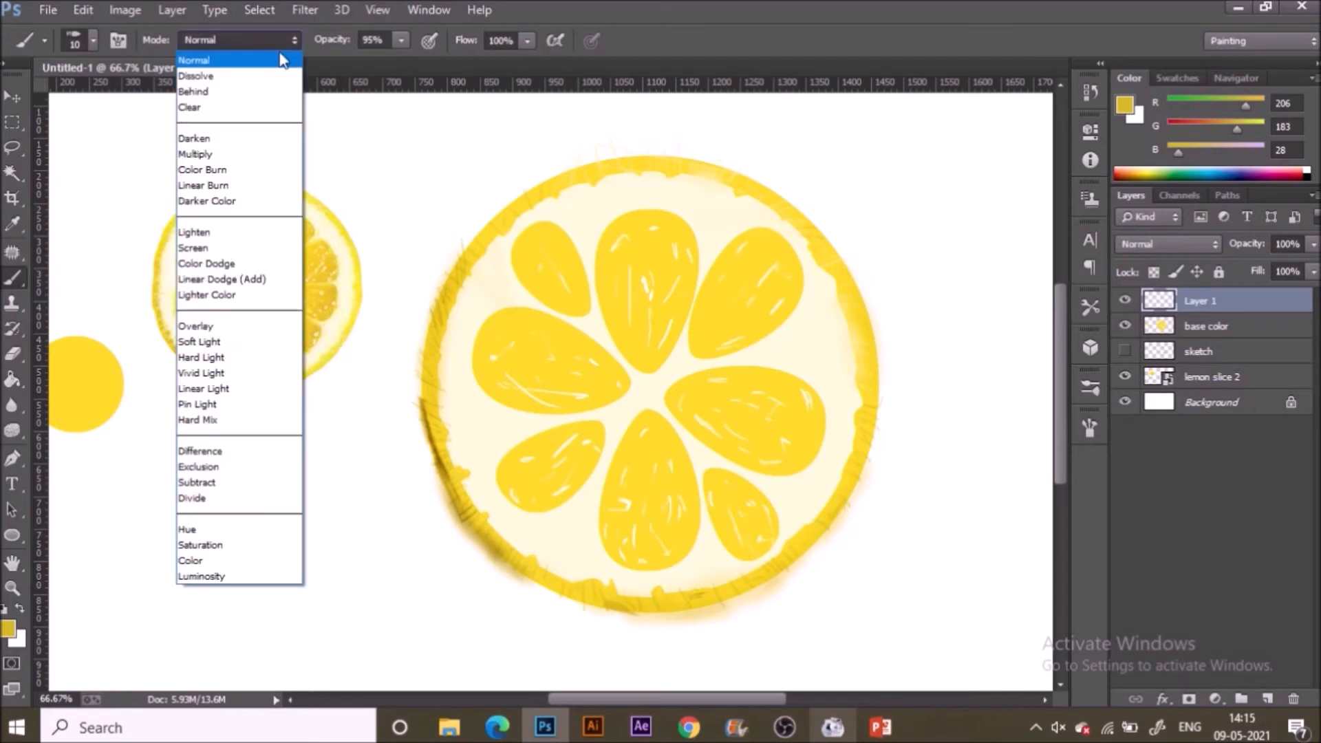
left_click(282, 60)
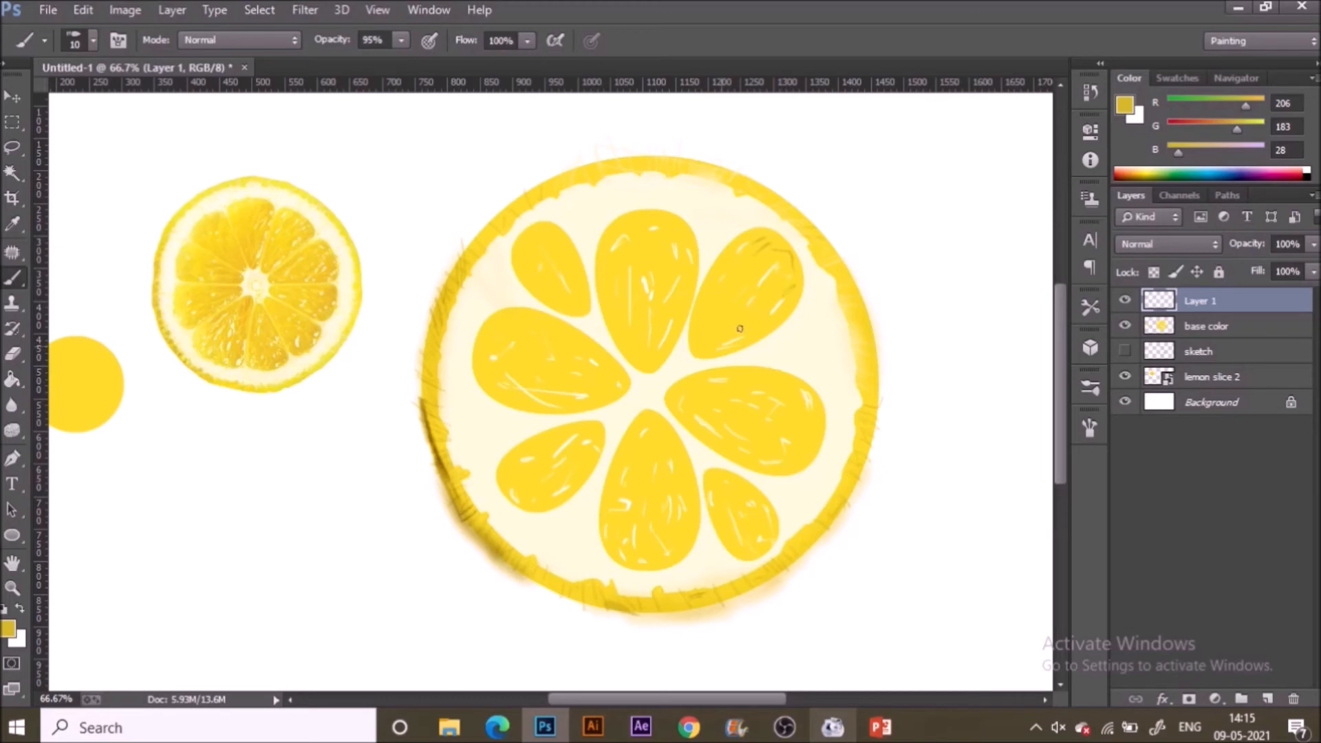
Draw thin dark yellow texture strokes in the upper-right, right, lower-right and bottom pulp segments.
left_click_drag(777, 269, 786, 295)
left_click_drag(811, 427, 775, 446)
mouse_move(759, 551)
left_mouse_down()
mouse_move(751, 537)
mouse_move(768, 526)
left_mouse_up()
key("ctrl+z")
left_click_drag(779, 467, 800, 451)
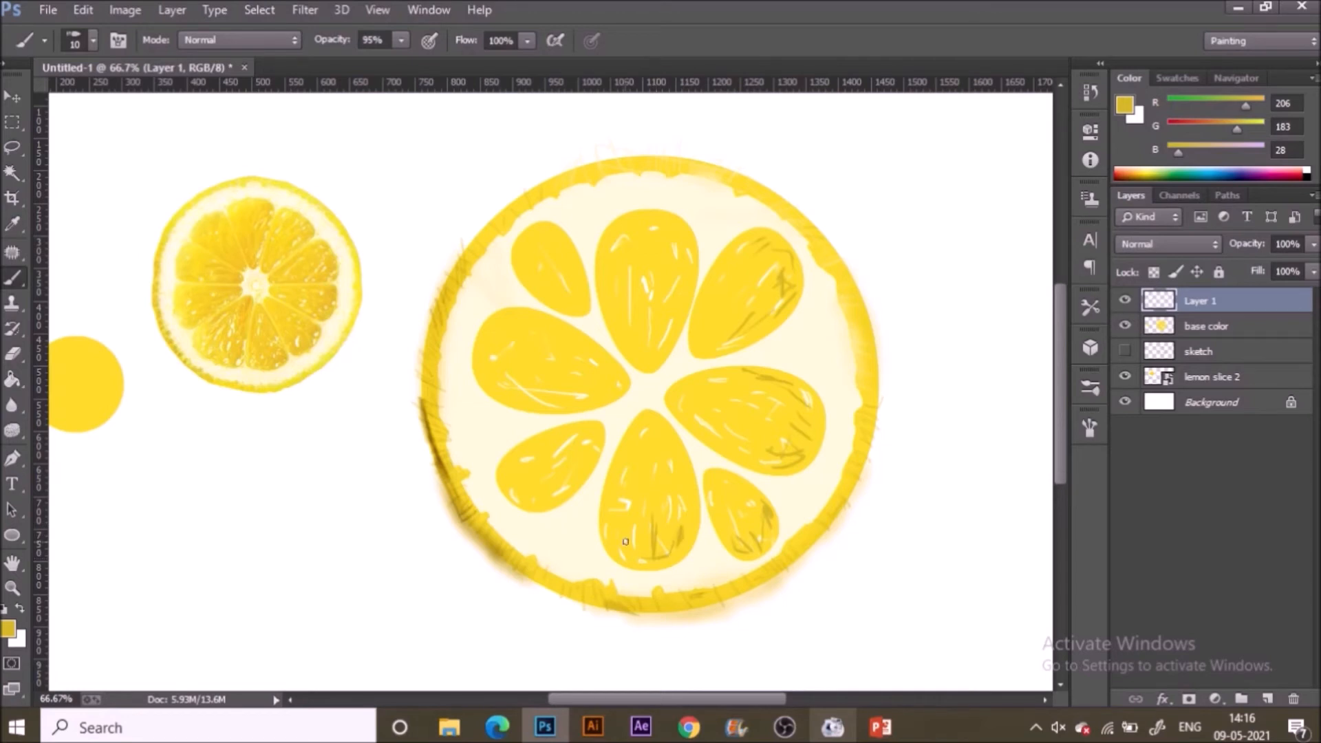
left_click_drag(619, 554, 610, 524)
mouse_move(691, 539)
left_mouse_down()
mouse_move(689, 495)
mouse_move(679, 545)
mouse_move(659, 500)
left_mouse_up()
Draw thin dark yellow texture strokes in the lower-left, left, upper-left and top pulp segments.
mouse_move(533, 506)
left_mouse_down()
mouse_move(592, 458)
mouse_move(577, 456)
left_mouse_up()
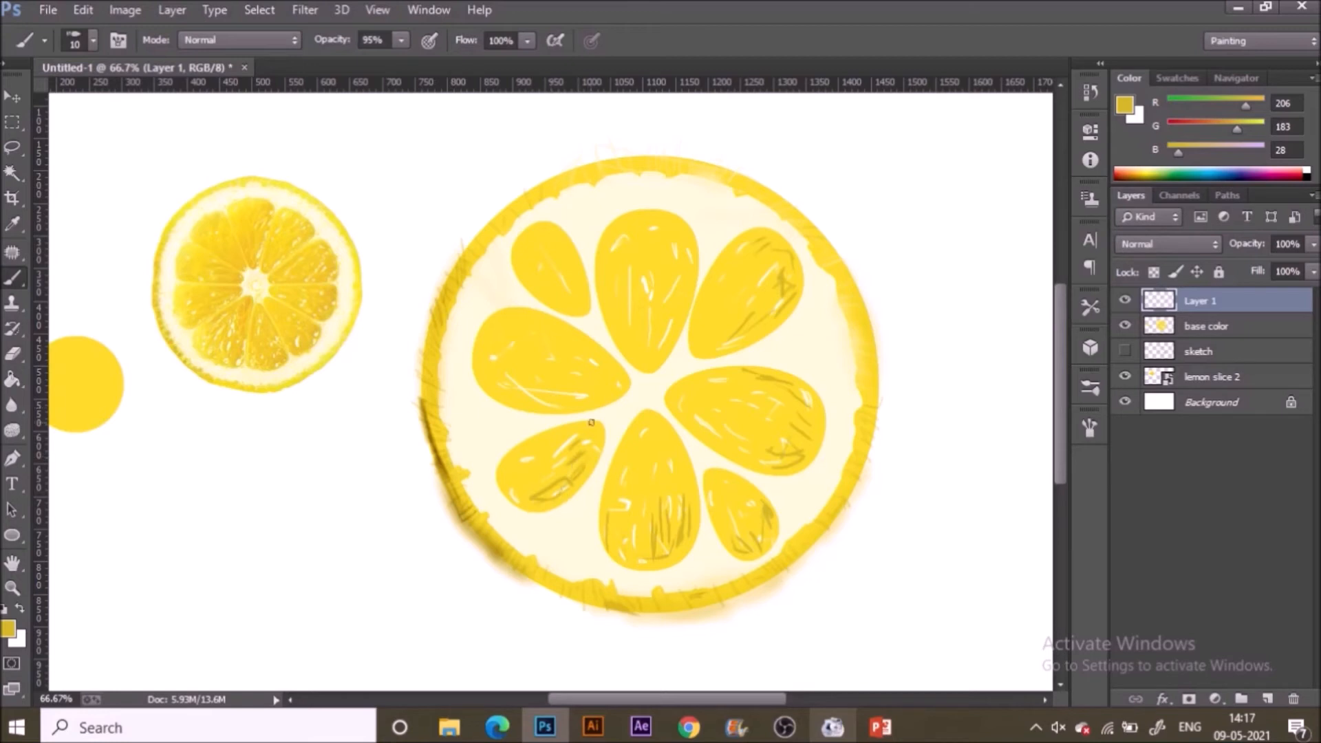
mouse_move(606, 389)
left_mouse_down()
mouse_move(584, 378)
mouse_move(619, 381)
mouse_move(574, 337)
left_mouse_up()
left_click_drag(582, 306, 558, 290)
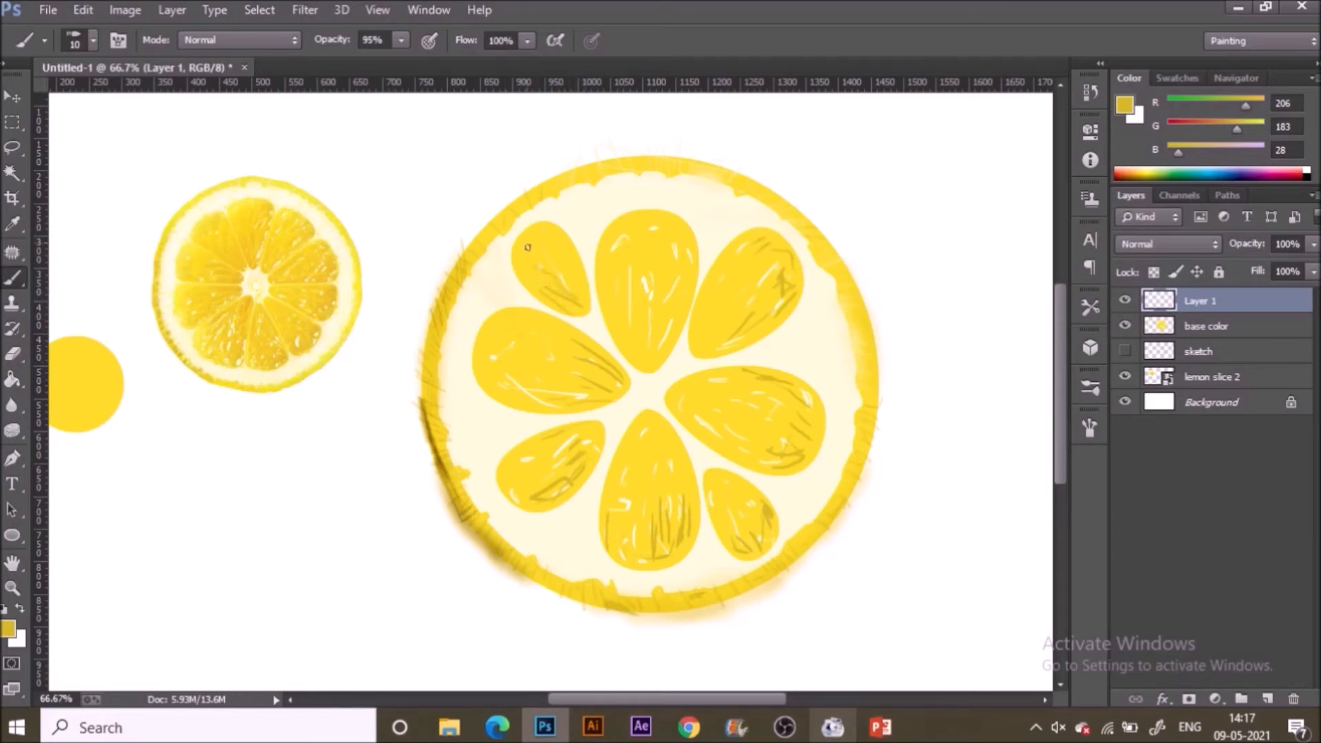
mouse_move(617, 305)
left_mouse_down()
mouse_move(643, 356)
mouse_move(661, 299)
left_mouse_up()
left_click_drag(679, 232, 684, 249)
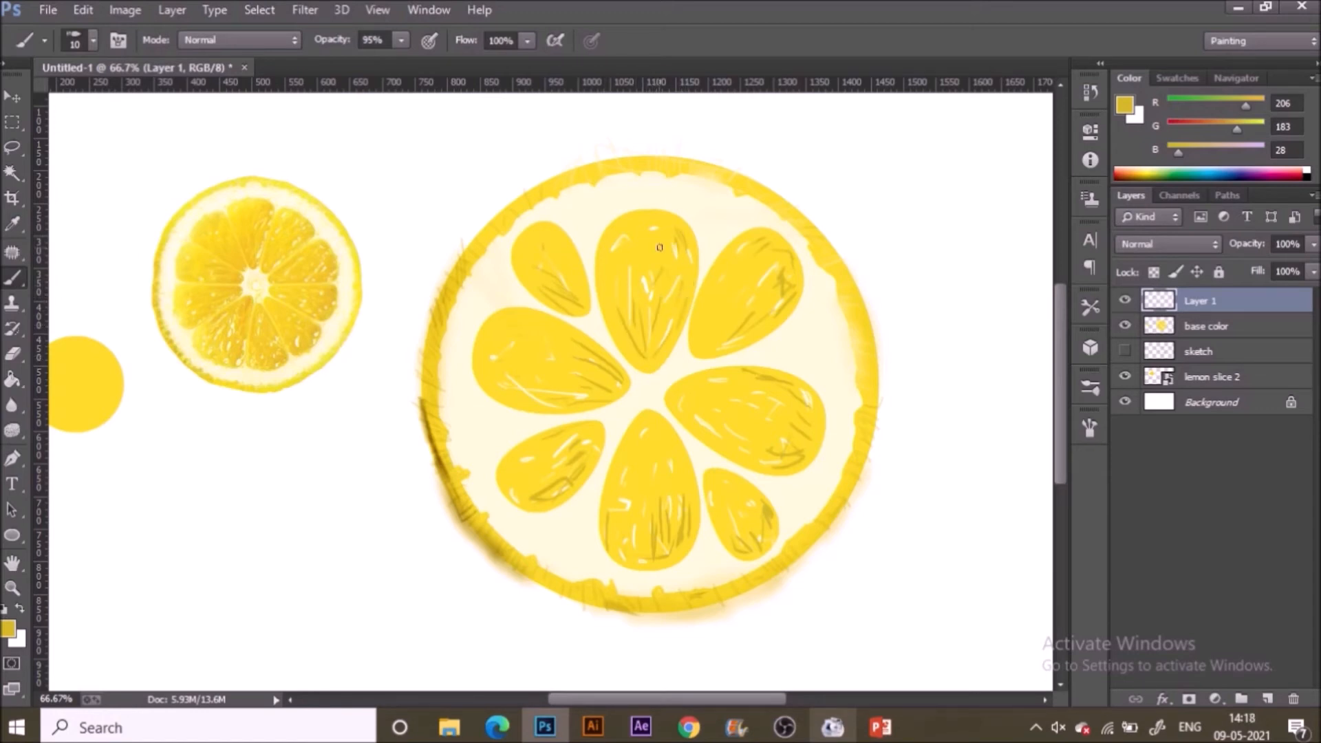
Choose a soft round brush at 25 px and 23% opacity and shade the outer ends of the right and lower-right segments.
left_click(1090, 388)
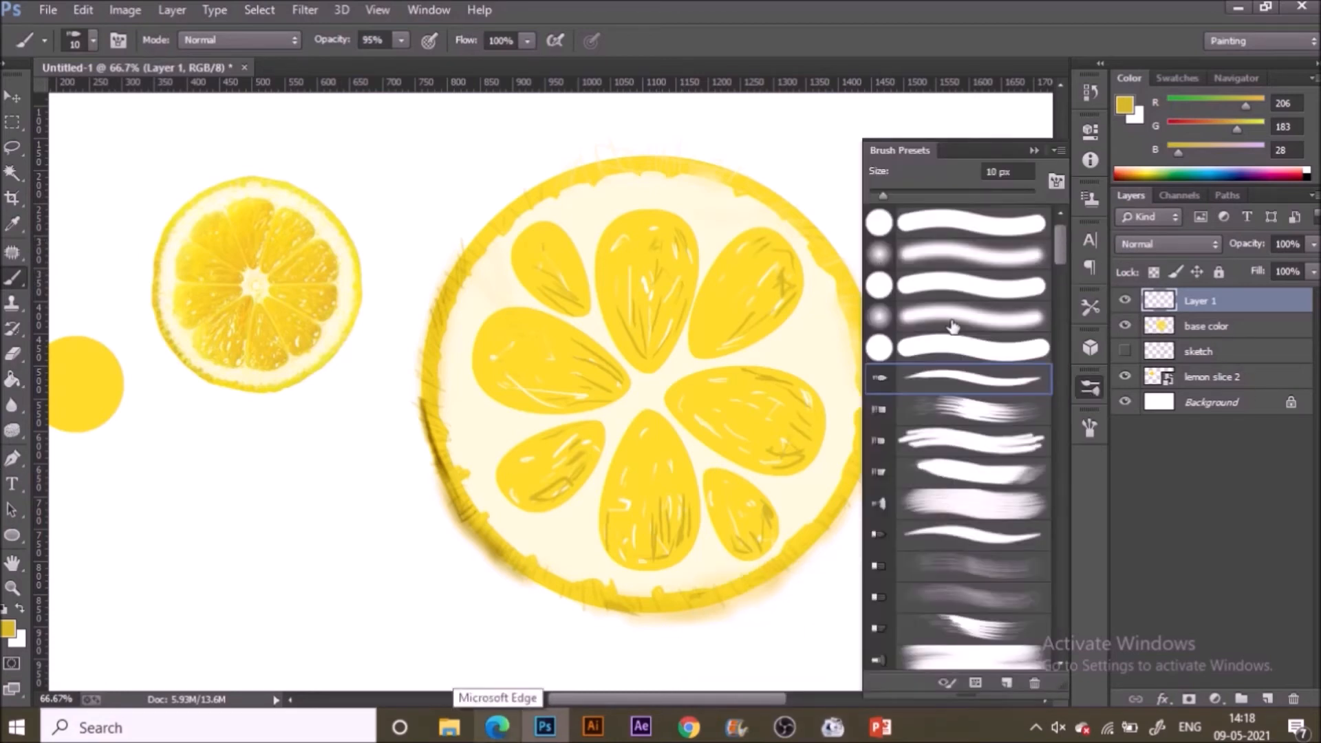
left_click(1033, 151)
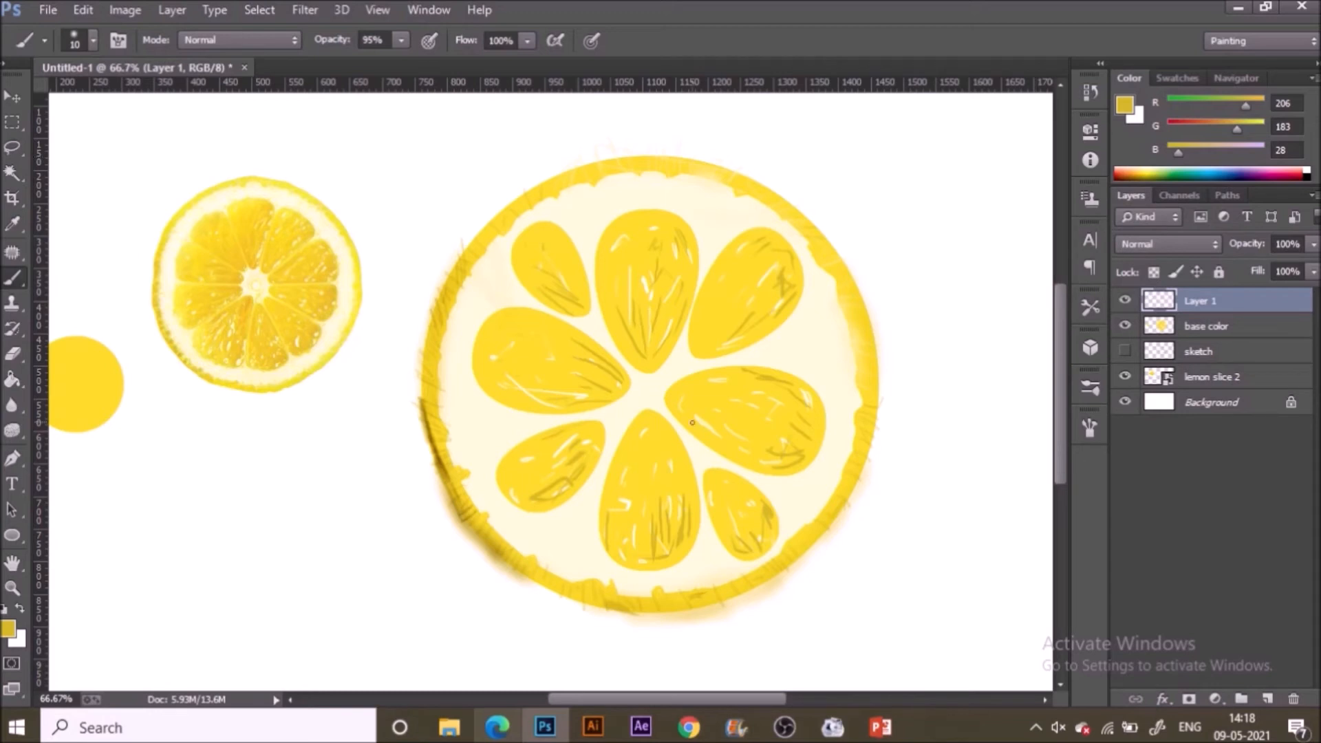
left_click(401, 40)
left_click(330, 65)
key("Return")
key("bracketright")
key("bracketright")
key("bracketright")
mouse_move(810, 400)
left_mouse_down()
mouse_move(816, 432)
mouse_move(778, 469)
mouse_move(811, 420)
mouse_move(783, 390)
mouse_move(803, 397)
mouse_move(731, 376)
mouse_move(775, 375)
mouse_move(733, 376)
mouse_move(770, 375)
mouse_move(812, 439)
mouse_move(802, 401)
mouse_move(803, 426)
mouse_move(781, 428)
mouse_move(814, 428)
mouse_move(792, 410)
mouse_move(807, 464)
mouse_move(787, 461)
left_mouse_up()
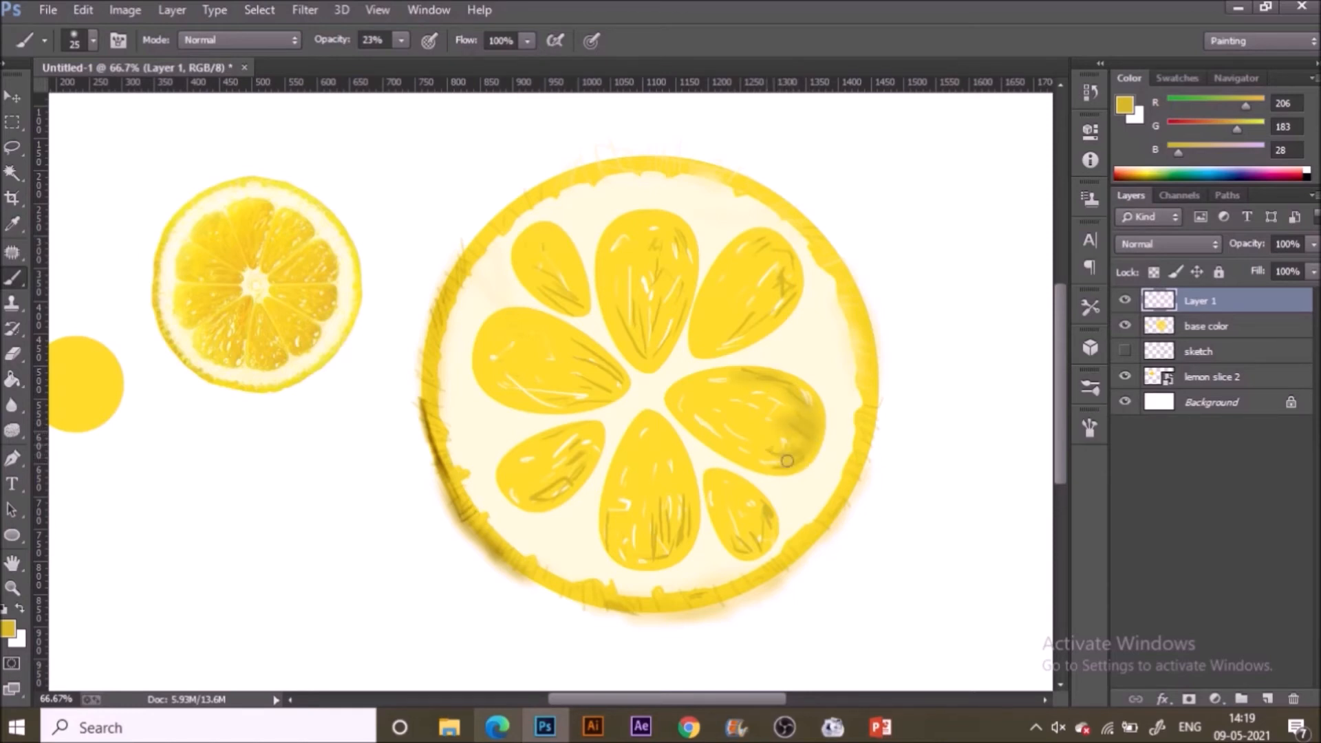
left_click_drag(743, 545, 760, 548)
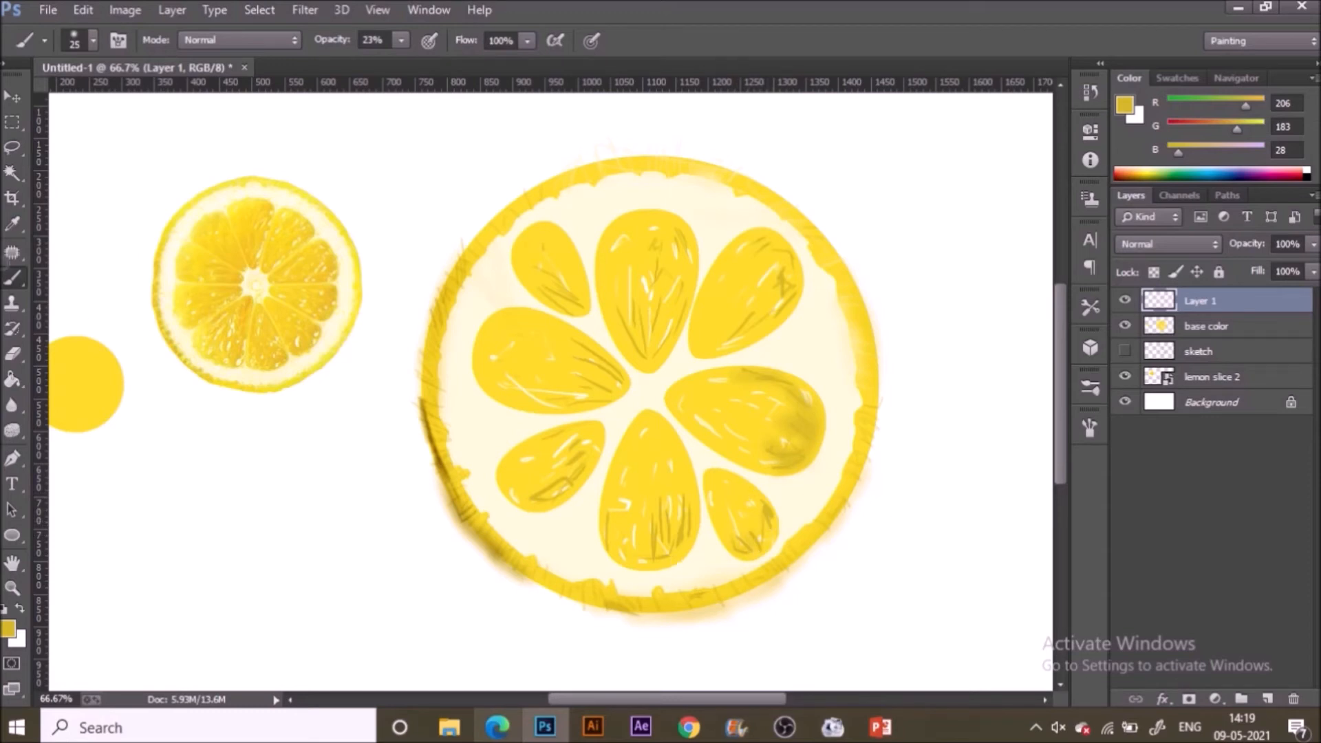
With a 40 px Mixer Brush set to Wet, Heavy Mix and 17% flow, blend the strokes in the bottom and lower-left segments.
right_click(14, 280)
left_click(60, 338)
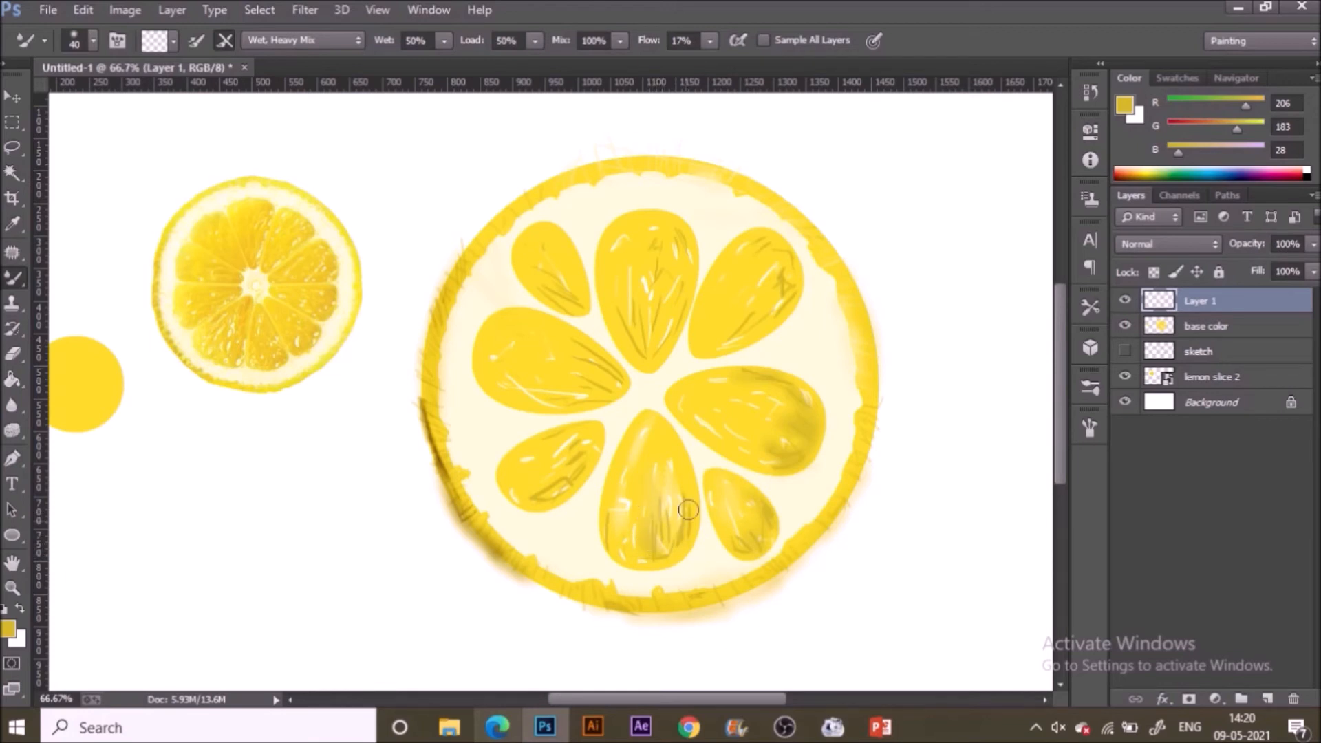
mouse_move(666, 564)
left_mouse_down()
mouse_move(678, 509)
mouse_move(681, 538)
mouse_move(655, 564)
left_mouse_up()
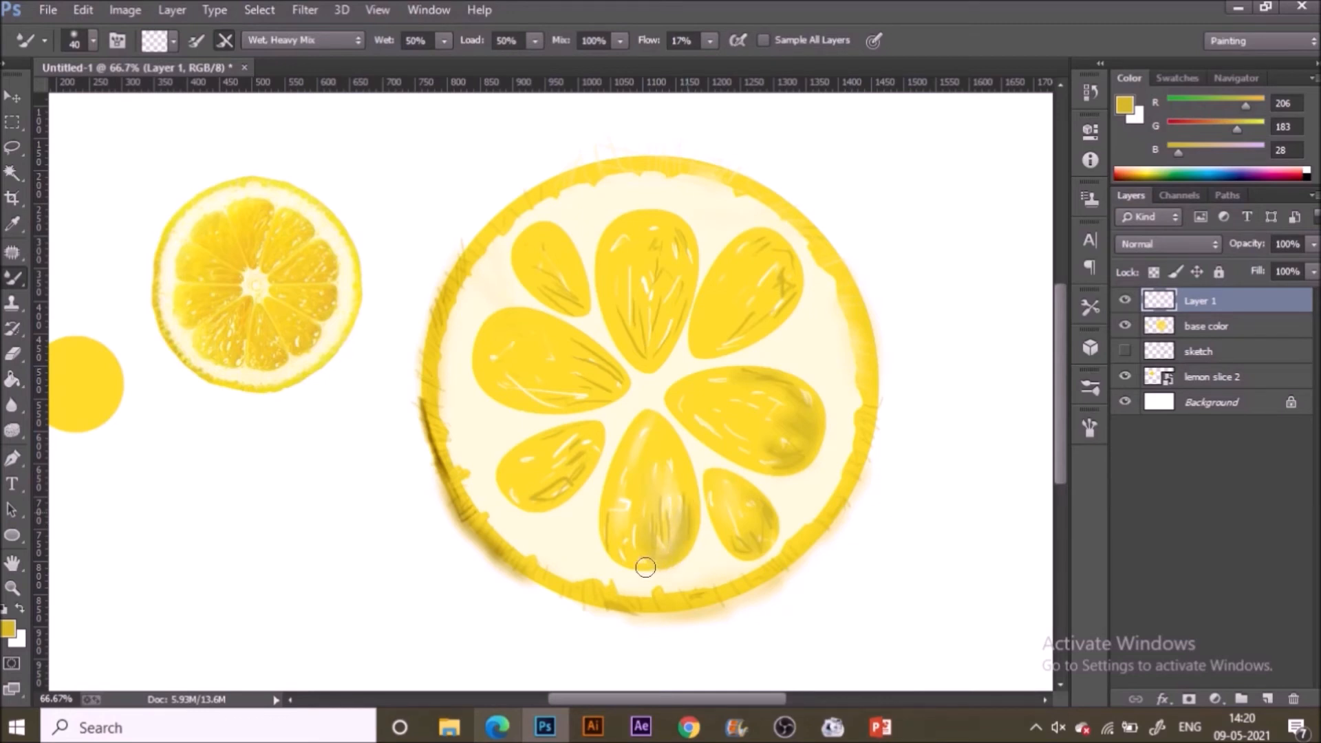
mouse_move(643, 555)
left_mouse_down()
mouse_move(631, 558)
mouse_move(650, 545)
mouse_move(640, 512)
mouse_move(630, 558)
mouse_move(648, 490)
mouse_move(643, 549)
mouse_move(631, 525)
mouse_move(637, 557)
mouse_move(621, 555)
mouse_move(611, 527)
mouse_move(615, 551)
mouse_move(608, 505)
mouse_move(612, 539)
left_mouse_up()
mouse_move(546, 492)
left_mouse_down()
mouse_move(578, 473)
mouse_move(592, 432)
mouse_move(527, 464)
mouse_move(517, 516)
mouse_move(579, 458)
mouse_move(555, 443)
mouse_move(578, 454)
mouse_move(605, 437)
mouse_move(541, 485)
mouse_move(547, 475)
mouse_move(510, 480)
mouse_move(541, 487)
mouse_move(522, 519)
mouse_move(541, 498)
left_mouse_up()
Blend the highlight and shadow strokes in the left, top, upper-right and right segments with the Mixer Brush.
mouse_move(489, 327)
left_mouse_down()
mouse_move(503, 377)
mouse_move(570, 388)
mouse_move(549, 412)
mouse_move(611, 390)
mouse_move(585, 350)
mouse_move(567, 357)
mouse_move(578, 378)
mouse_move(630, 385)
mouse_move(594, 364)
mouse_move(617, 392)
mouse_move(558, 388)
mouse_move(540, 360)
mouse_move(594, 366)
left_mouse_up()
mouse_move(595, 266)
left_mouse_down()
mouse_move(553, 290)
mouse_move(568, 300)
mouse_move(563, 275)
mouse_move(645, 357)
mouse_move(618, 313)
mouse_move(676, 249)
mouse_move(651, 259)
mouse_move(643, 284)
mouse_move(626, 248)
mouse_move(611, 270)
mouse_move(627, 241)
left_mouse_up()
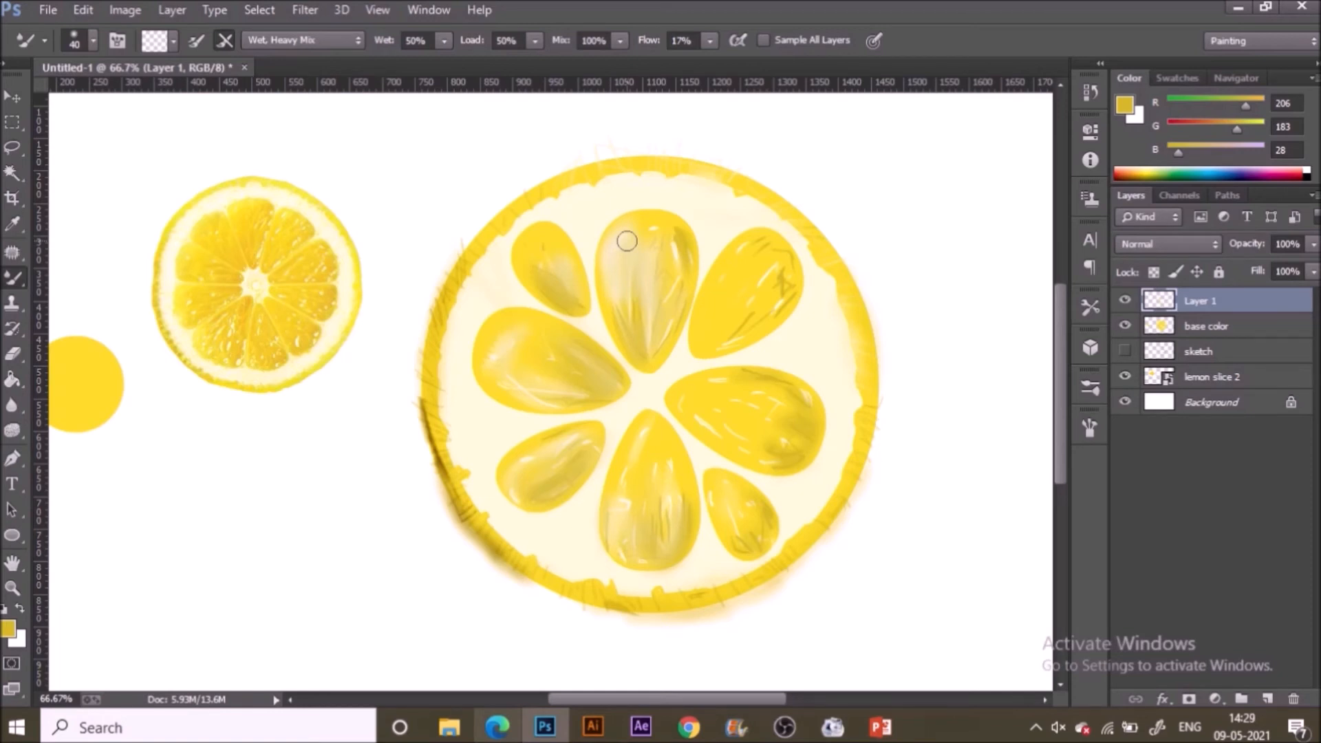
mouse_move(769, 242)
left_mouse_down()
mouse_move(785, 271)
mouse_move(769, 244)
left_mouse_up()
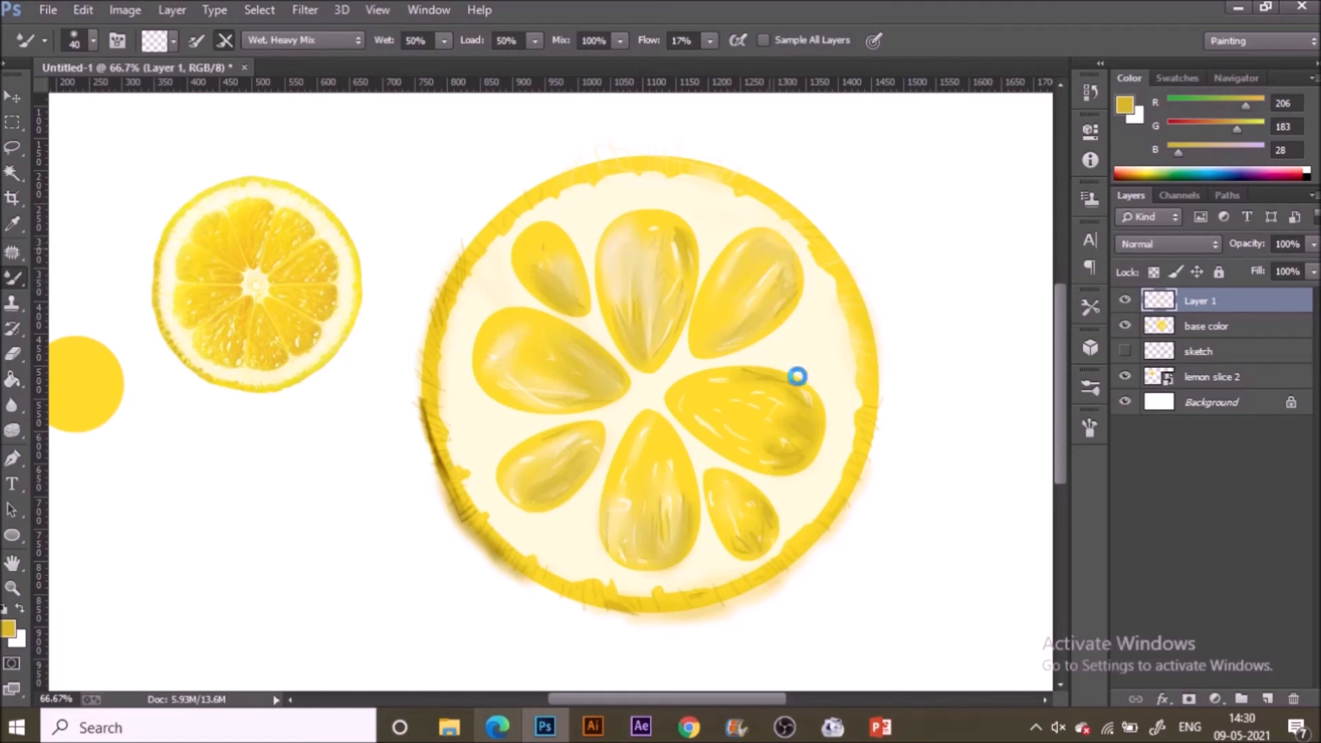
left_click(693, 432)
mouse_move(693, 432)
left_mouse_down()
mouse_move(833, 407)
mouse_move(691, 403)
mouse_move(713, 425)
mouse_move(775, 380)
mouse_move(797, 396)
mouse_move(727, 422)
left_mouse_up()
Return to the regular Brush, sample bright yellow RGB 244, 216, 31 from the left segment and set the opacity to 100%.
right_click(15, 279)
left_click(75, 275)
left_click(509, 313, "alt")
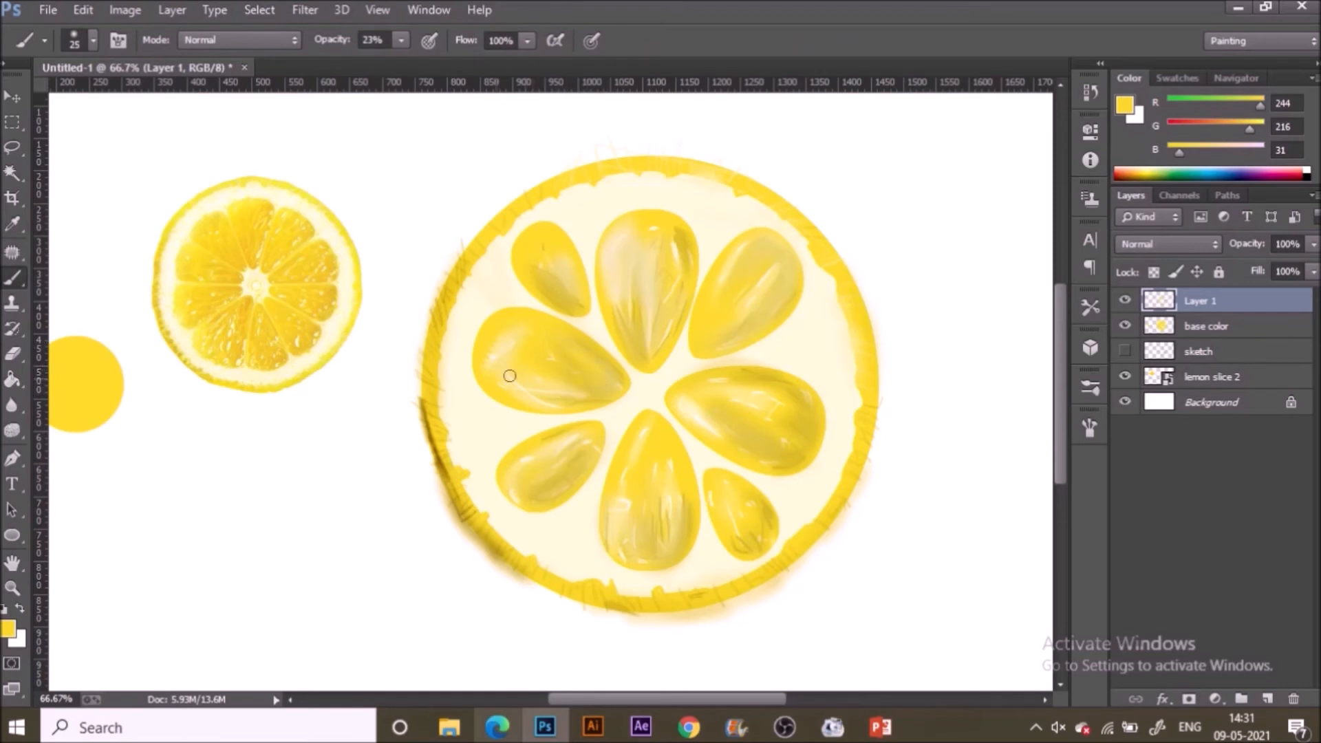
left_click_drag(401, 41, 484, 63)
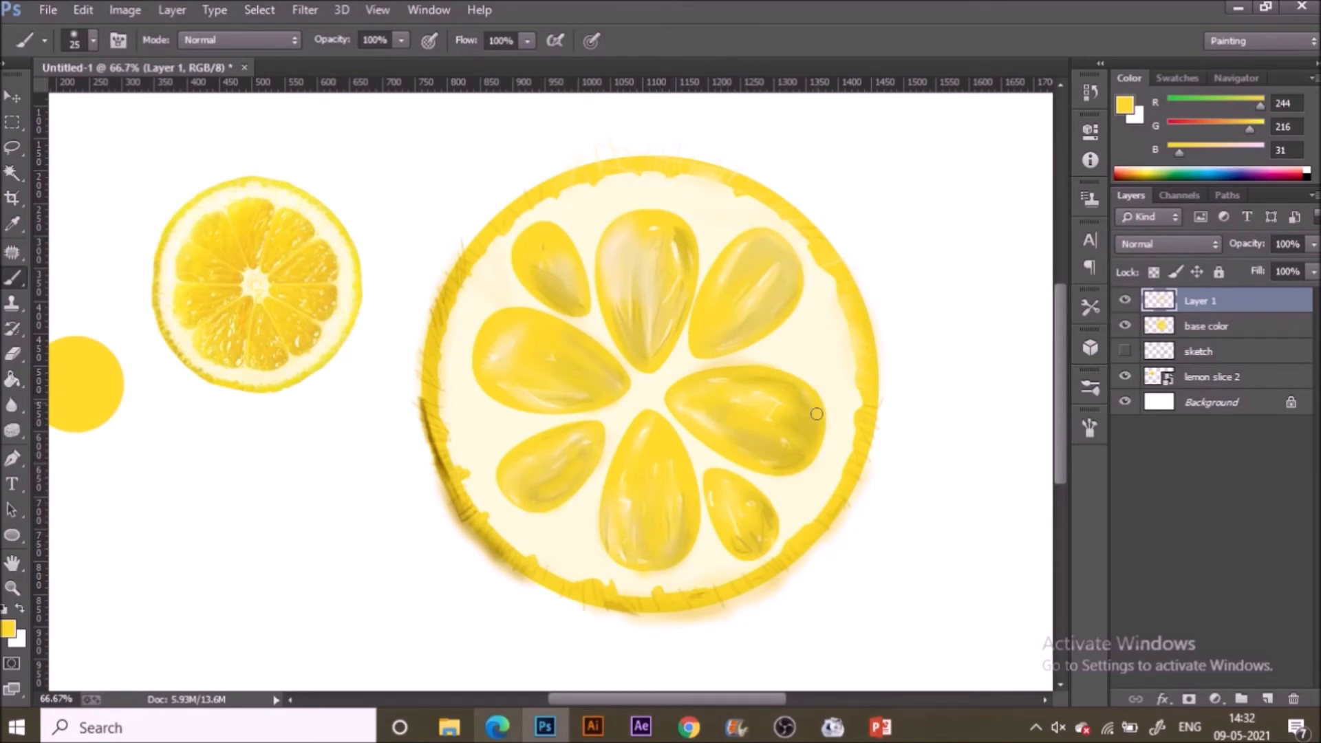
Paint over the rough dark marks in the lower-right and upper-left pulp segments with the sampled yellow.
key("z")
mouse_move(695, 516)
left_mouse_down()
mouse_move(744, 516)
mouse_move(744, 531)
left_mouse_up()
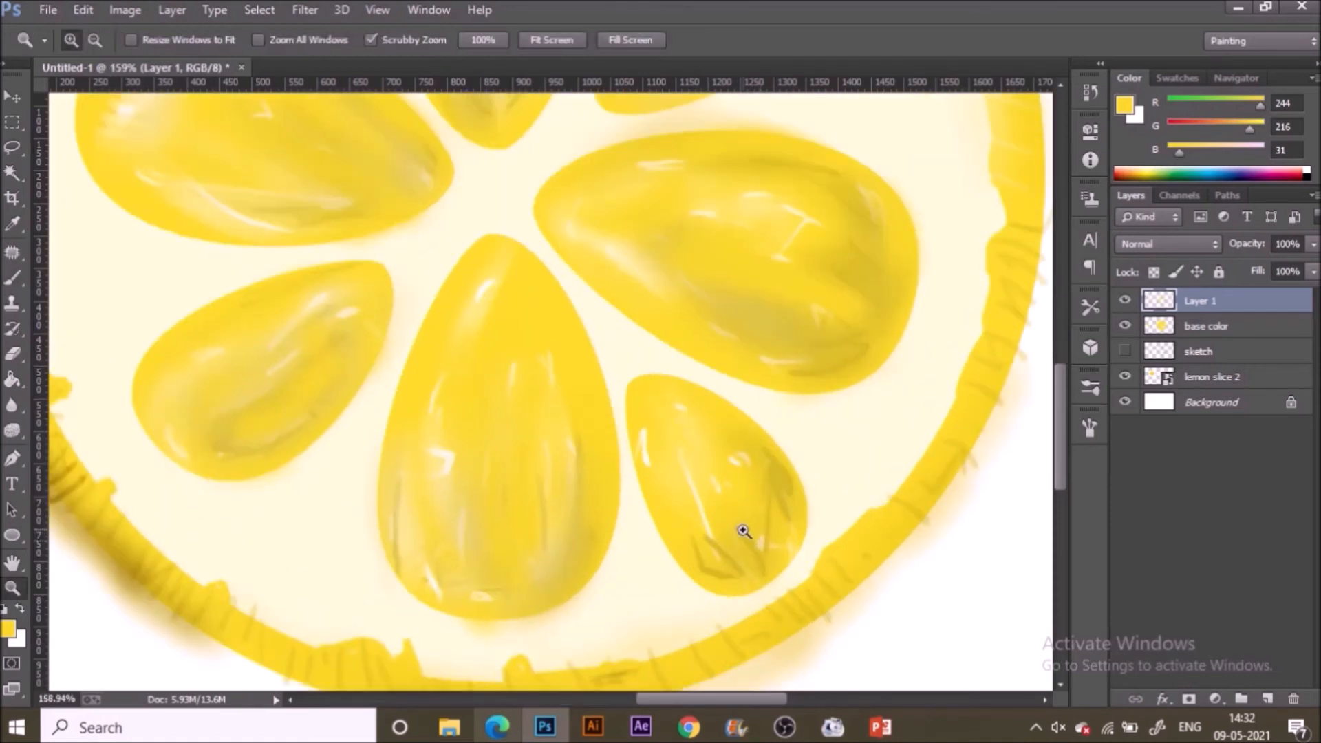
key("b")
key("ctrl+minus")
key("ctrl+minus")
key("ctrl+plus")
mouse_move(647, 403)
left_mouse_down()
mouse_move(717, 487)
mouse_move(691, 506)
left_mouse_up()
scroll(661, 410, "up", 4)
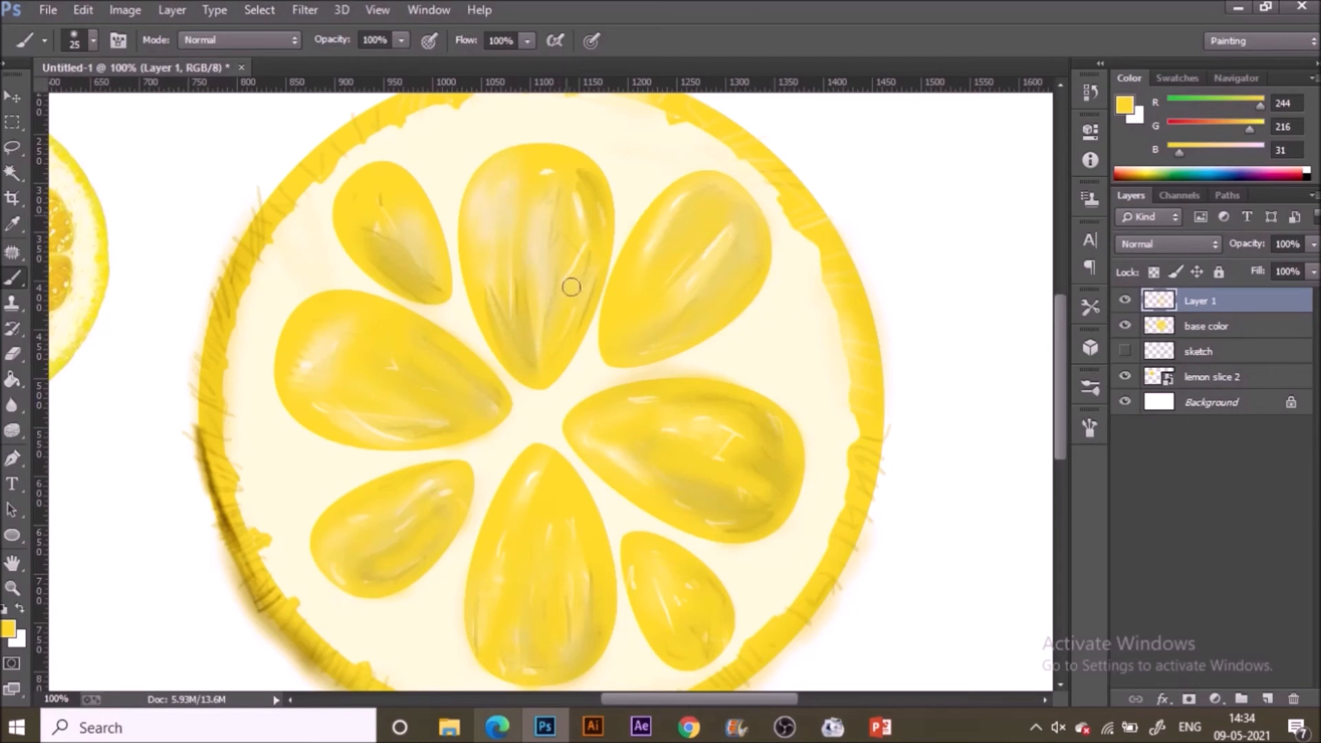
left_click_drag(371, 234, 402, 282)
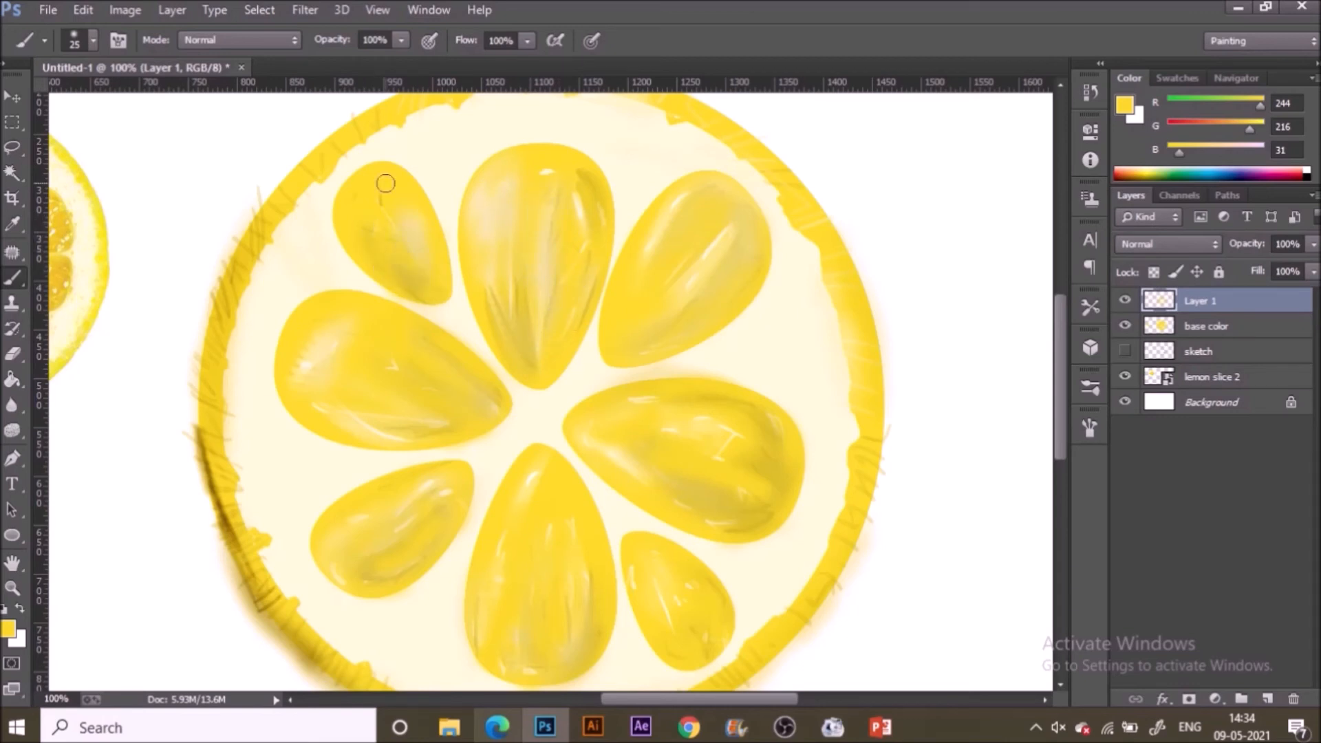
key("ctrl+0")
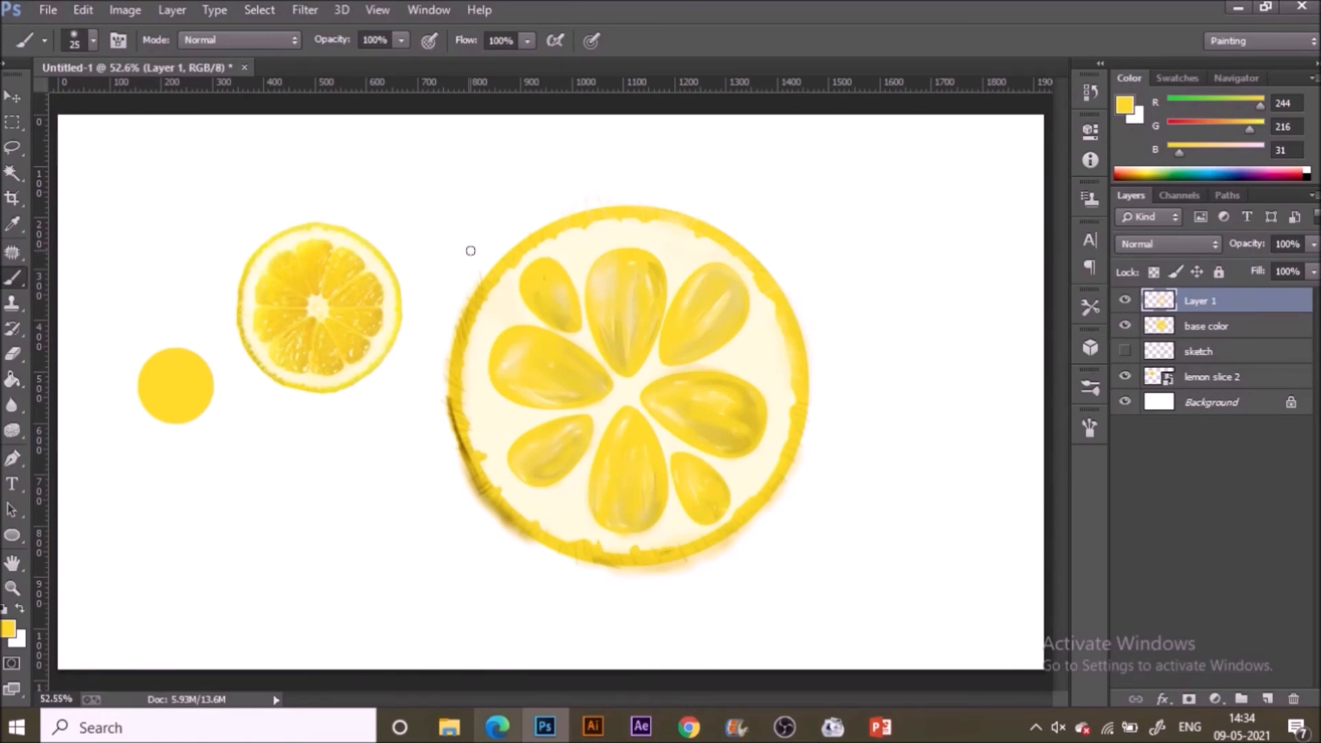
Clear the Layer 1 paint that spills outside the slice by loading the base color layer's outline, inverting it and deleting the excess.
left_click(1163, 329, "ctrl")
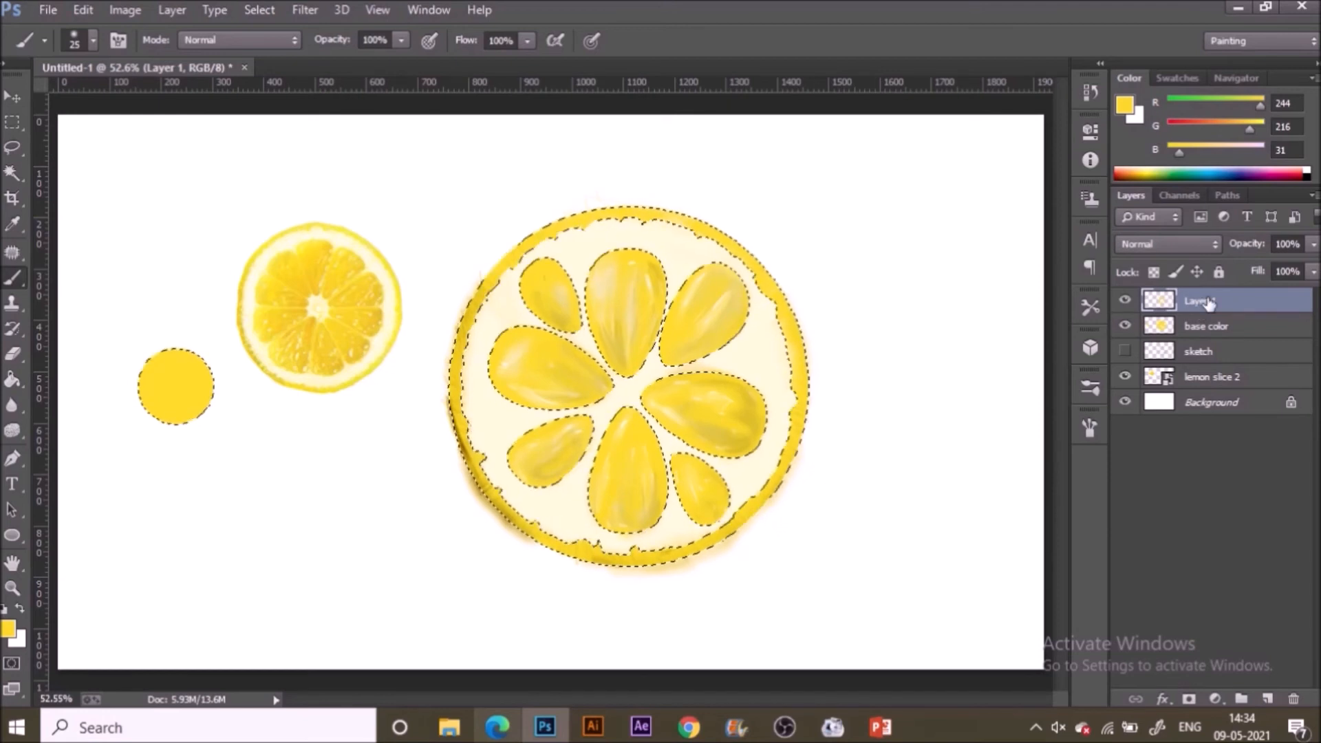
key("ctrl+shift+i")
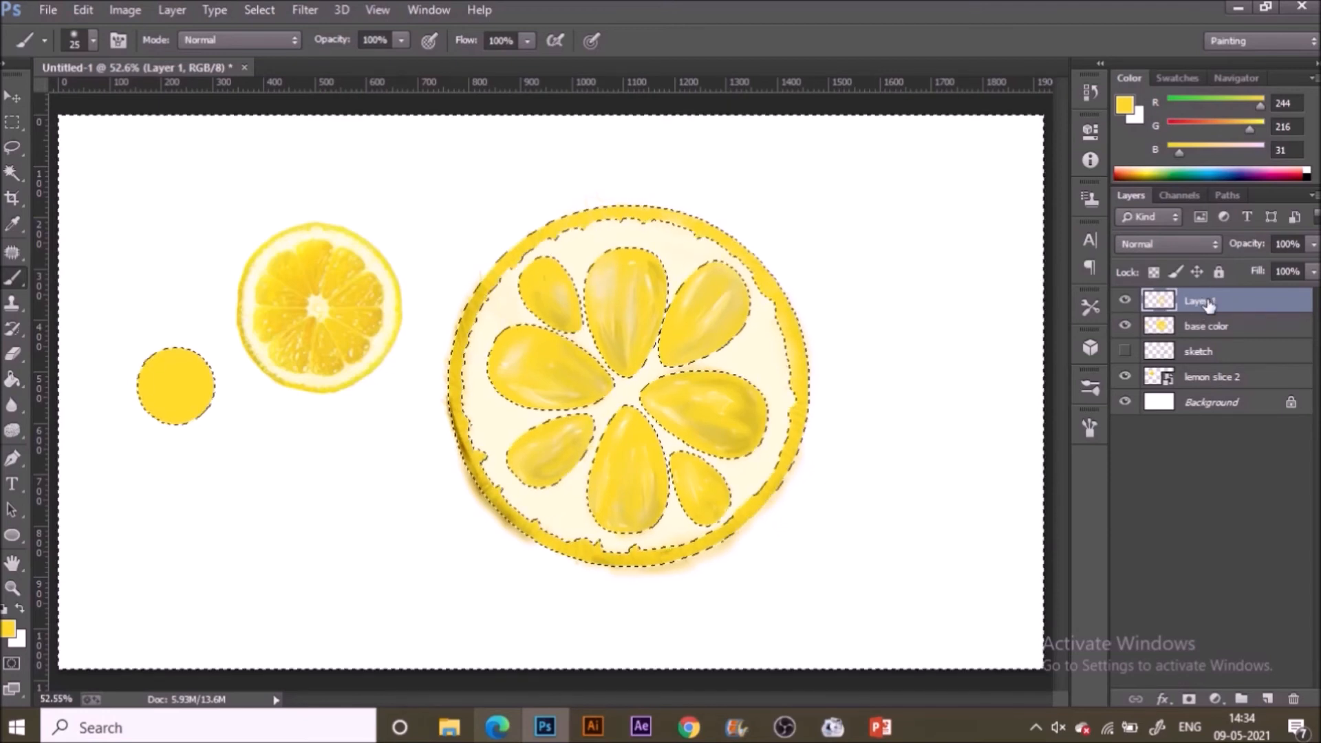
key("Delete")
key("ctrl+d")
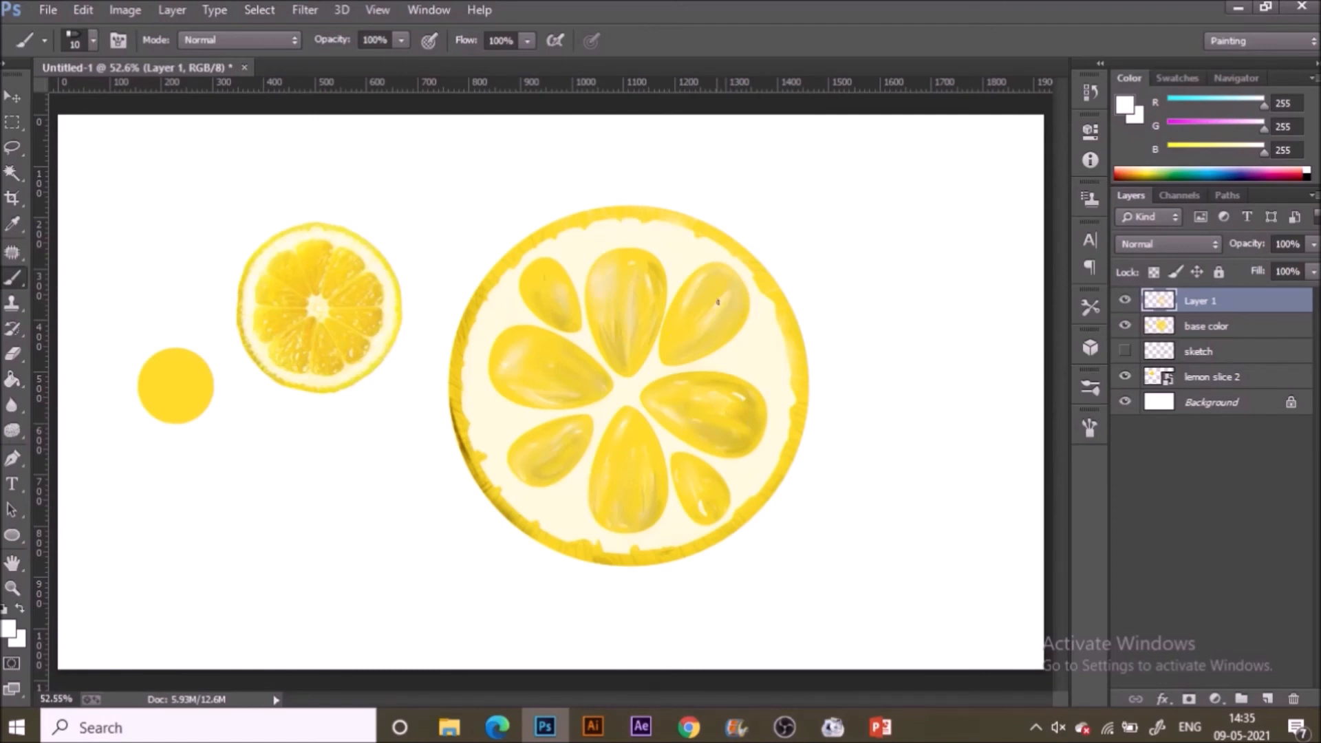
Add thin white highlight strokes to the upper-right and bottom segments with a 10 px brush.
left_click_drag(694, 308, 707, 293)
left_click_drag(614, 501, 619, 517)
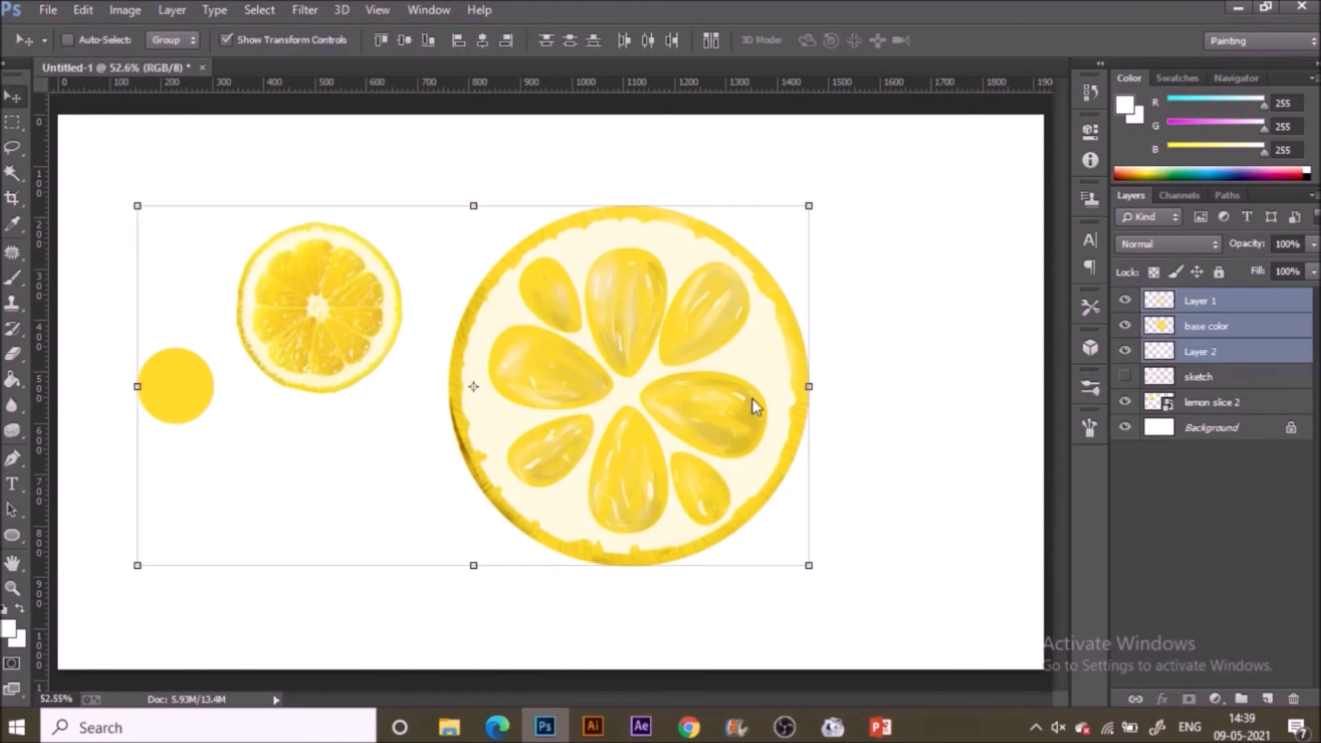
Duplicate Layer 1, base color and Layer 2, and delete the yellow swatch circle from the base color copy.
key("ctrl+j")
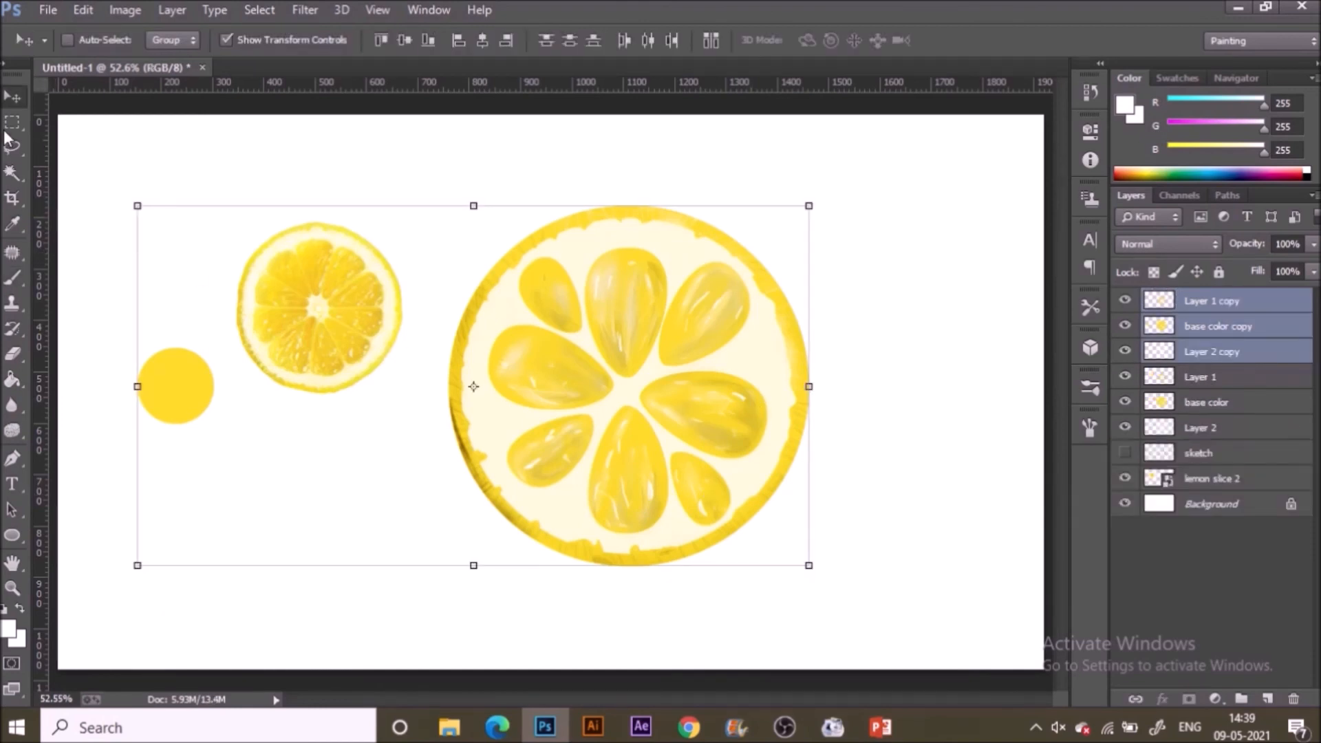
left_click(12, 122)
left_click_drag(121, 298, 254, 502)
left_click(1294, 322)
key("ctrl+d")
key("v")
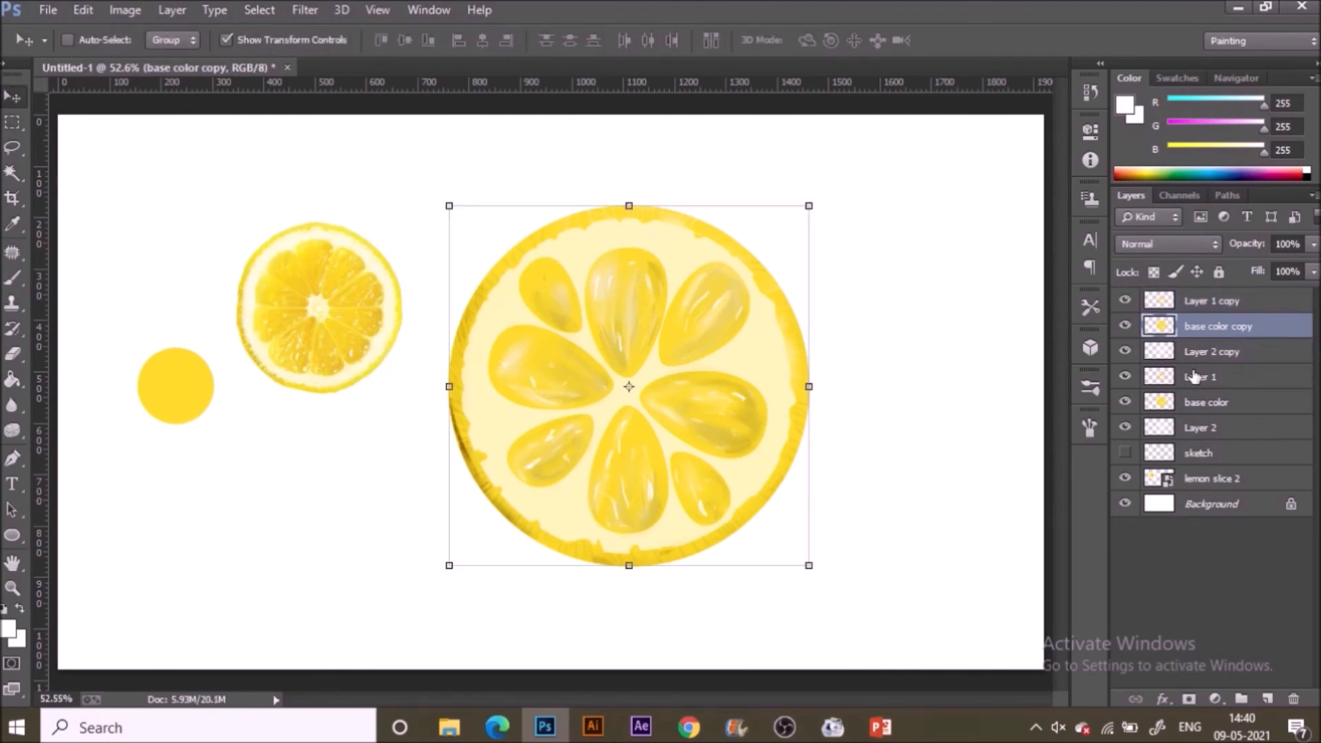
Select the left half of the slice and delete it from Layer 1 copy, base color copy and Layer 2 copy.
left_click(1225, 352, "ctrl")
left_click(1231, 300, "ctrl")
key("m")
left_click_drag(262, 130, 625, 609)
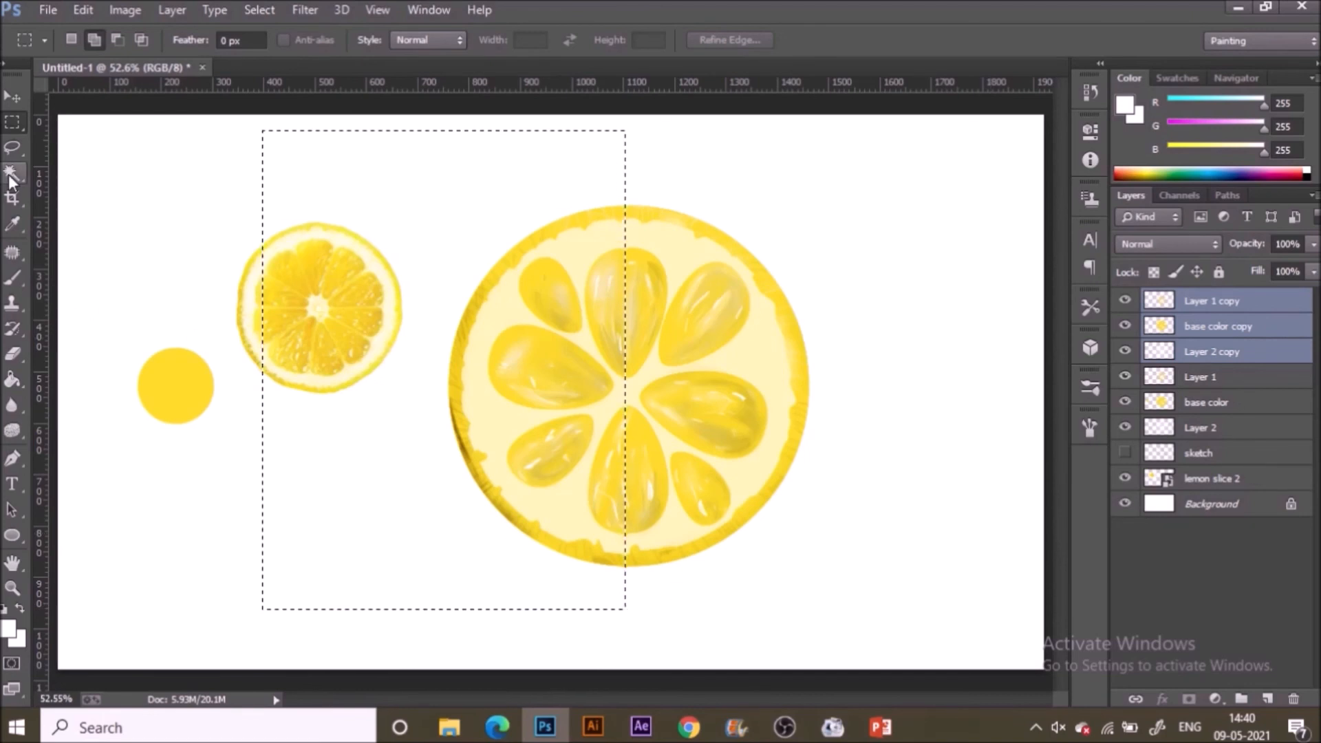
left_click(1263, 300)
key("Delete")
left_click(1249, 327)
key("Delete")
left_click(1248, 355)
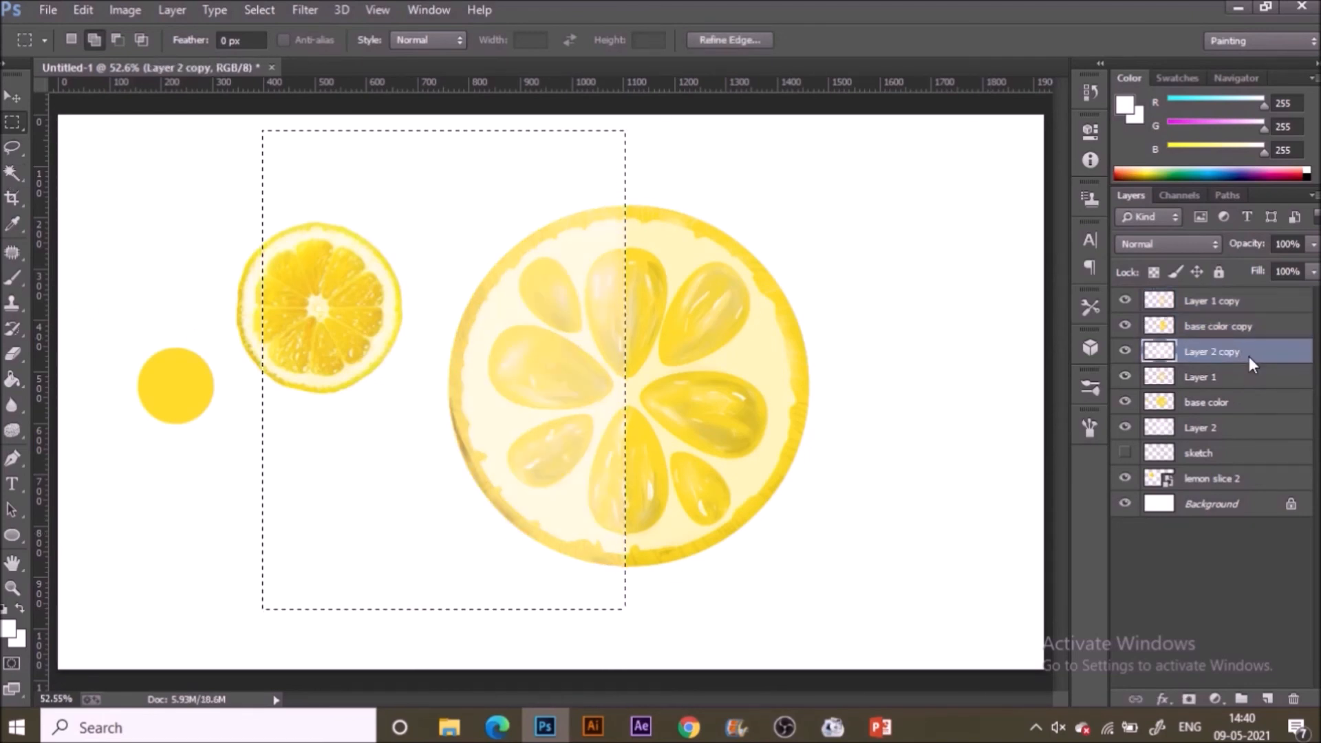
key("Delete")
key("v")
key("ctrl+d")
Rotate the three half-slice layers by about -137° and move them over the full slice's lower-right side.
left_click(1238, 301, "shift")
key("ctrl+t")
left_click_drag(819, 569, 764, 215)
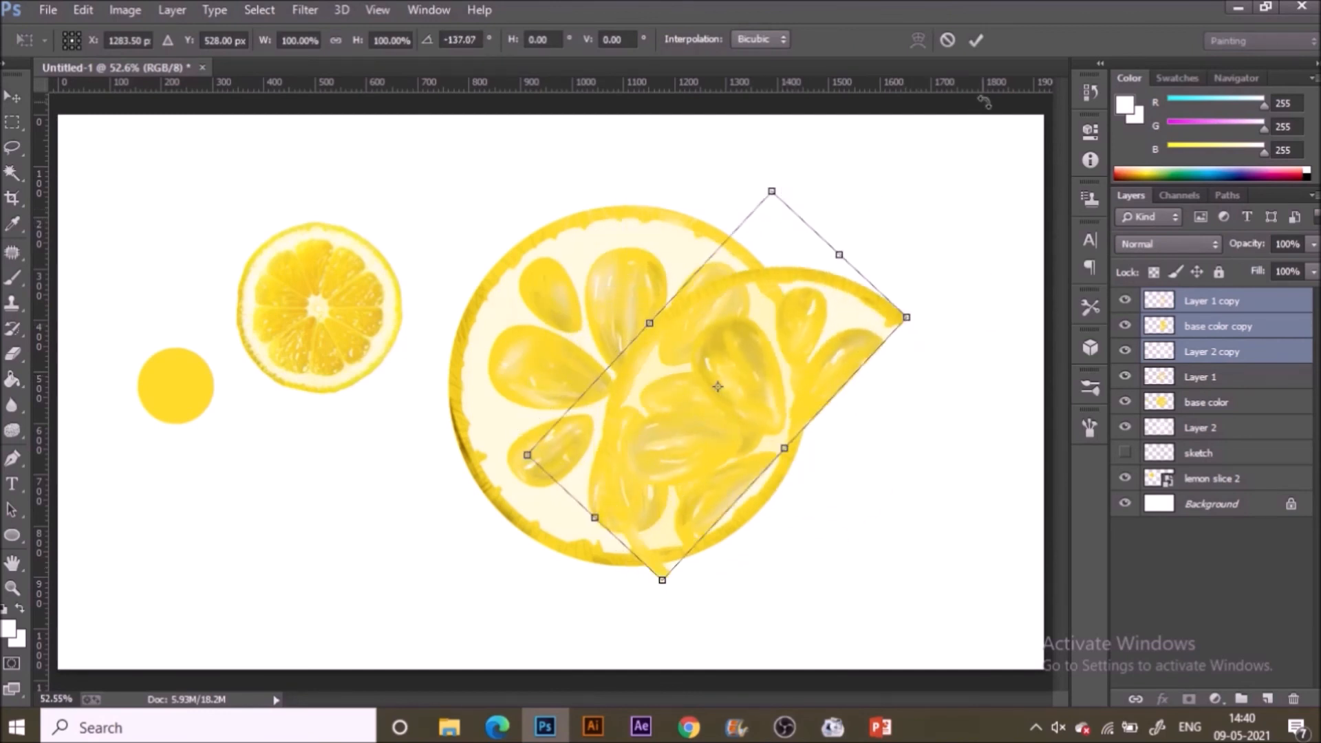
left_click(975, 40)
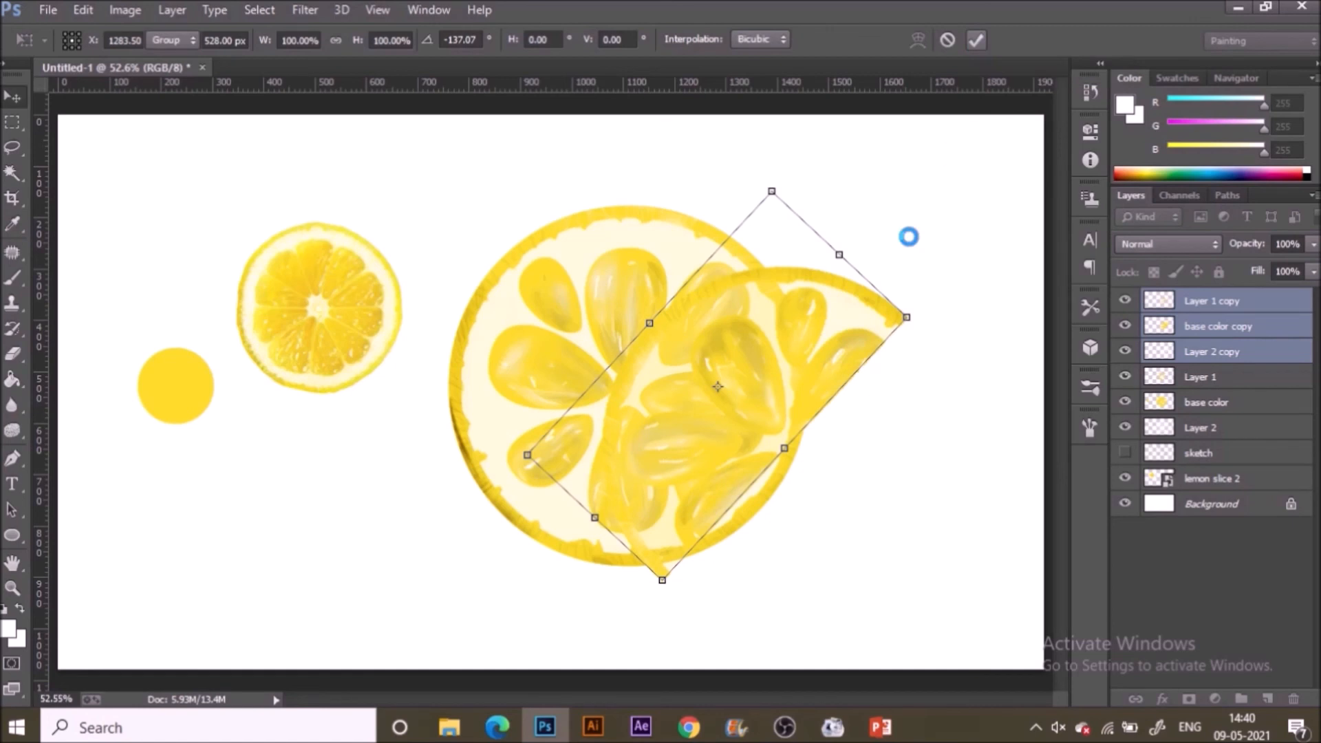
left_click_drag(808, 416, 828, 518)
left_click_drag(875, 465, 896, 435)
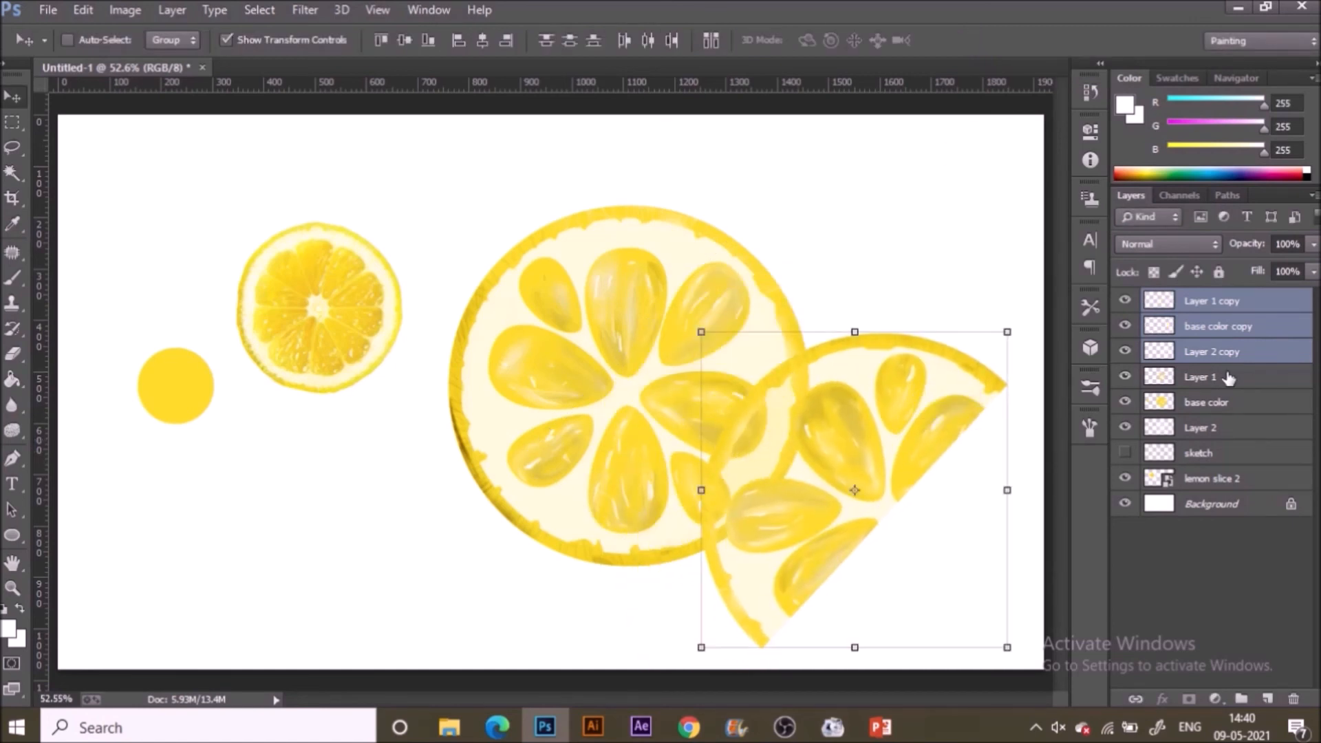
Fill the half slice's area on Layer 2 copy with white using the Paint Bucket.
left_click(1158, 351)
left_click(11, 379)
left_click(777, 426)
Rotate the three half-slice layers by about -85° and place them overlapping the full slice's right edge.
left_click(12, 97)
left_click(1211, 301, "shift")
mouse_move(1018, 655)
left_mouse_down()
mouse_move(1052, 577)
mouse_move(1030, 347)
left_mouse_up()
mouse_move(882, 600)
left_mouse_down()
mouse_move(961, 439)
mouse_move(921, 441)
left_mouse_up()
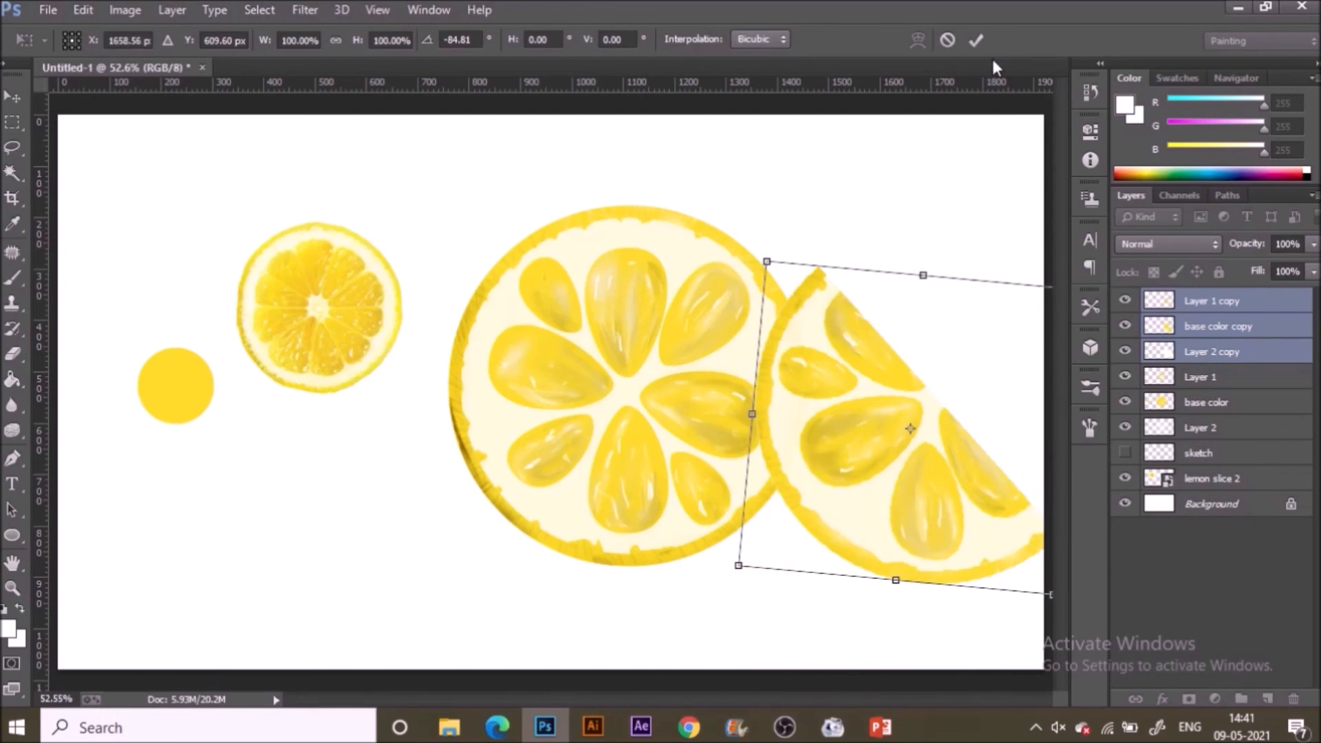
left_click(976, 40)
Reposition both slices nearer the middle of the canvas and move the reference photo into its upper-left corner.
left_click(1223, 425, "shift")
left_click_drag(688, 386, 596, 385)
left_click(1211, 479)
left_click_drag(609, 305, 454, 230)
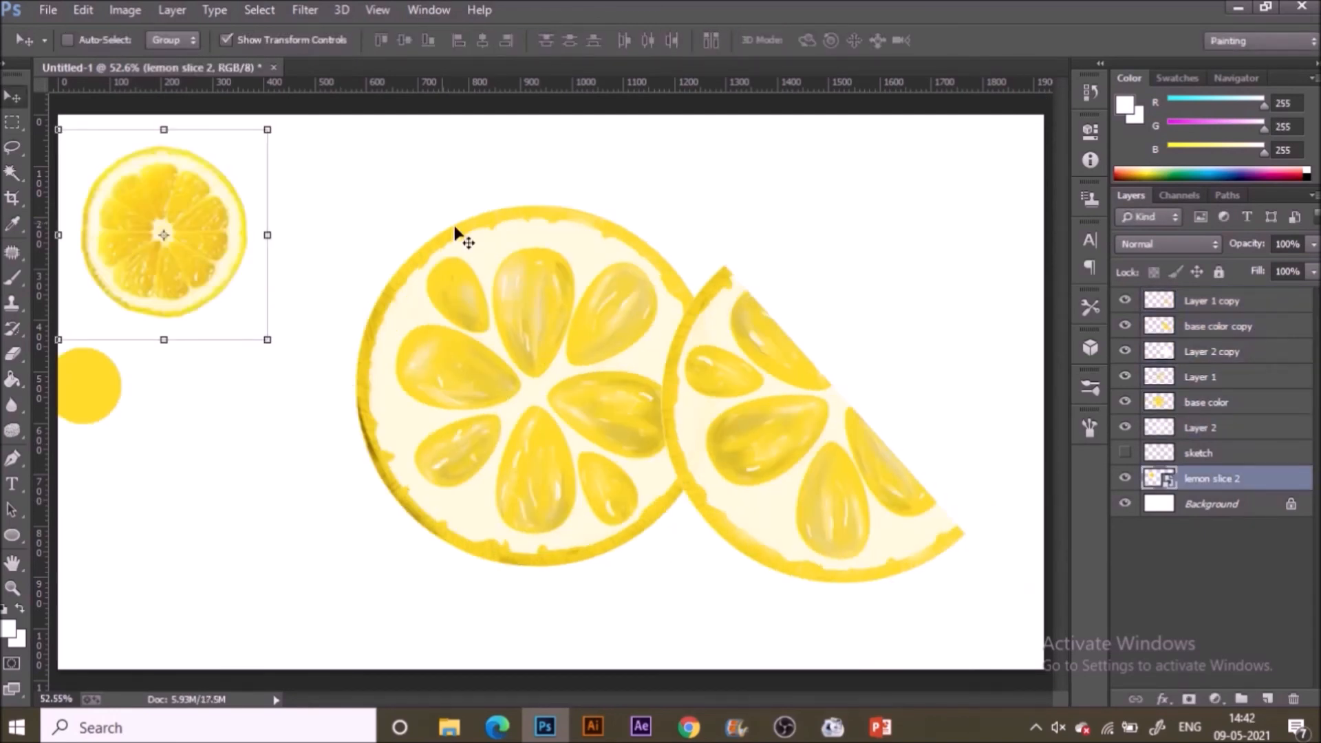
left_click_drag(550, 344, 590, 344)
Add a new layer above the sketch layer and set the Brush to black, Multiply mode and 22% opacity.
left_click(1212, 453)
left_click(1266, 698)
key("b")
key("d")
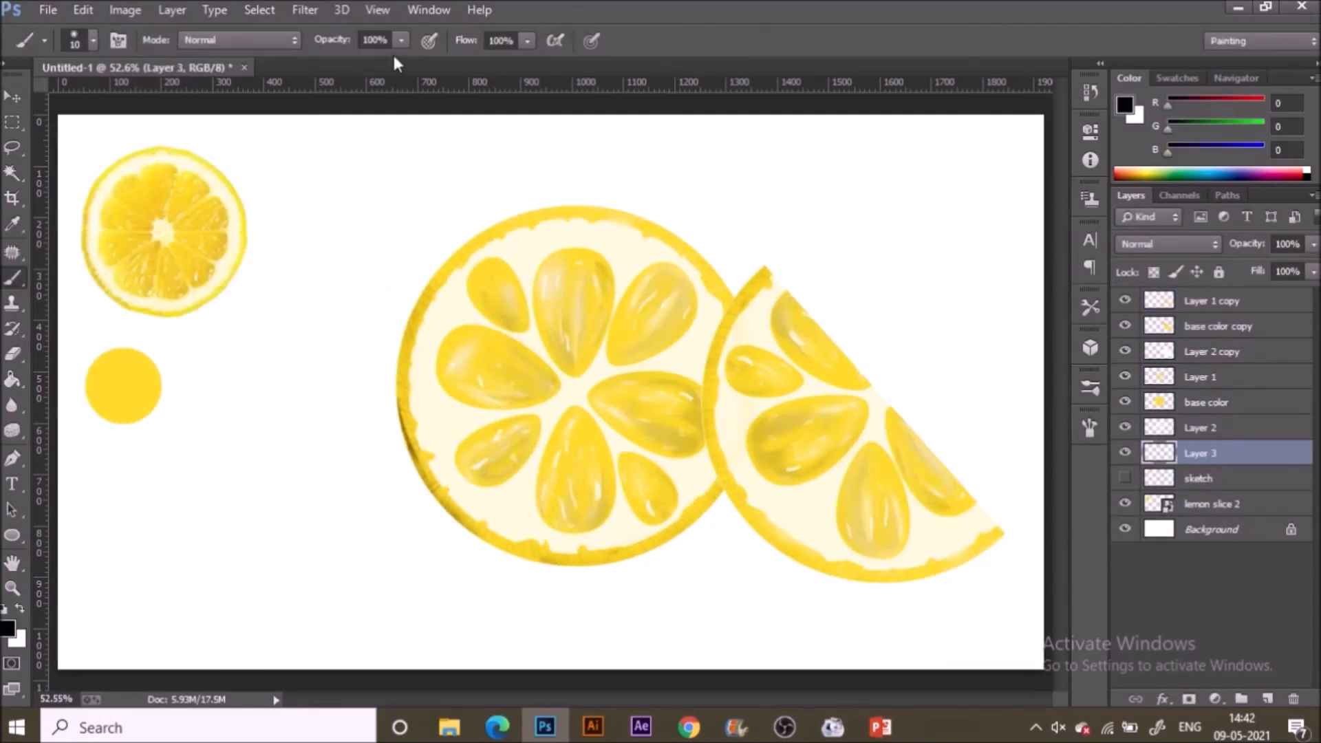
key("2")
key("2")
left_click(237, 40)
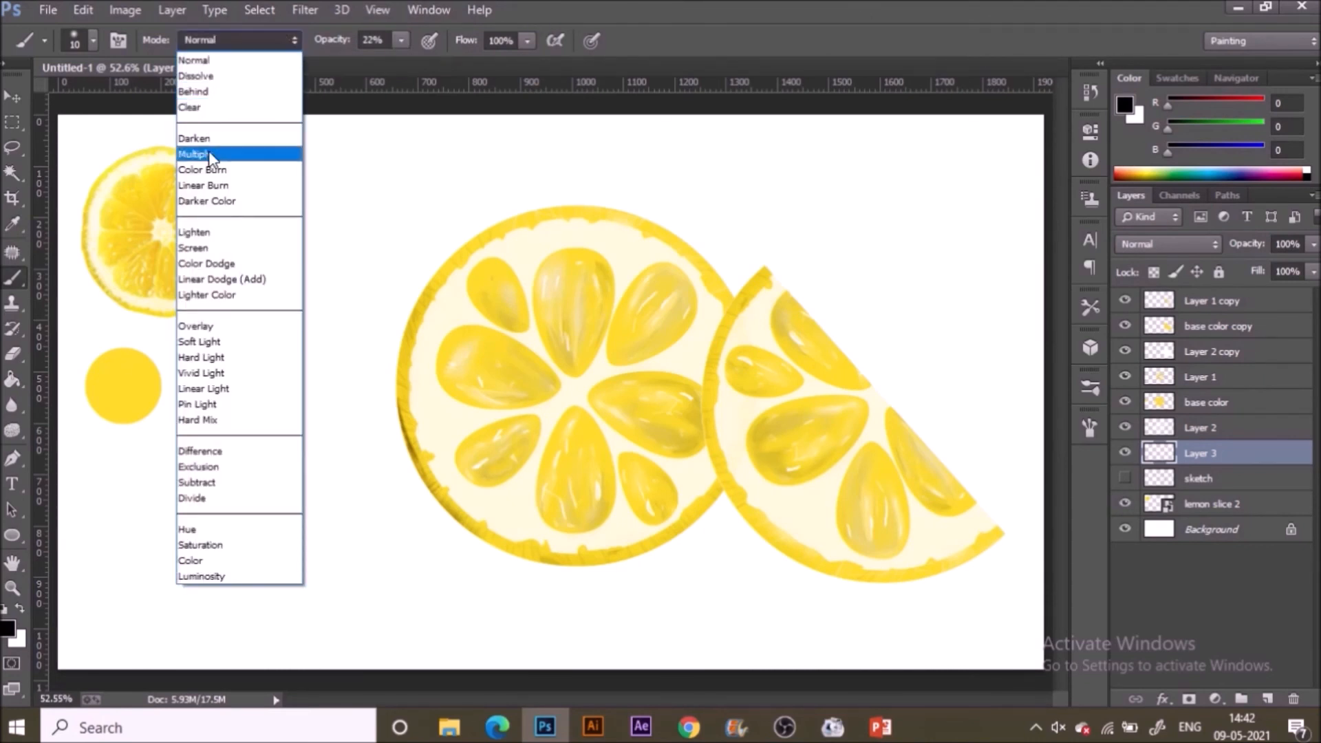
left_click(275, 151)
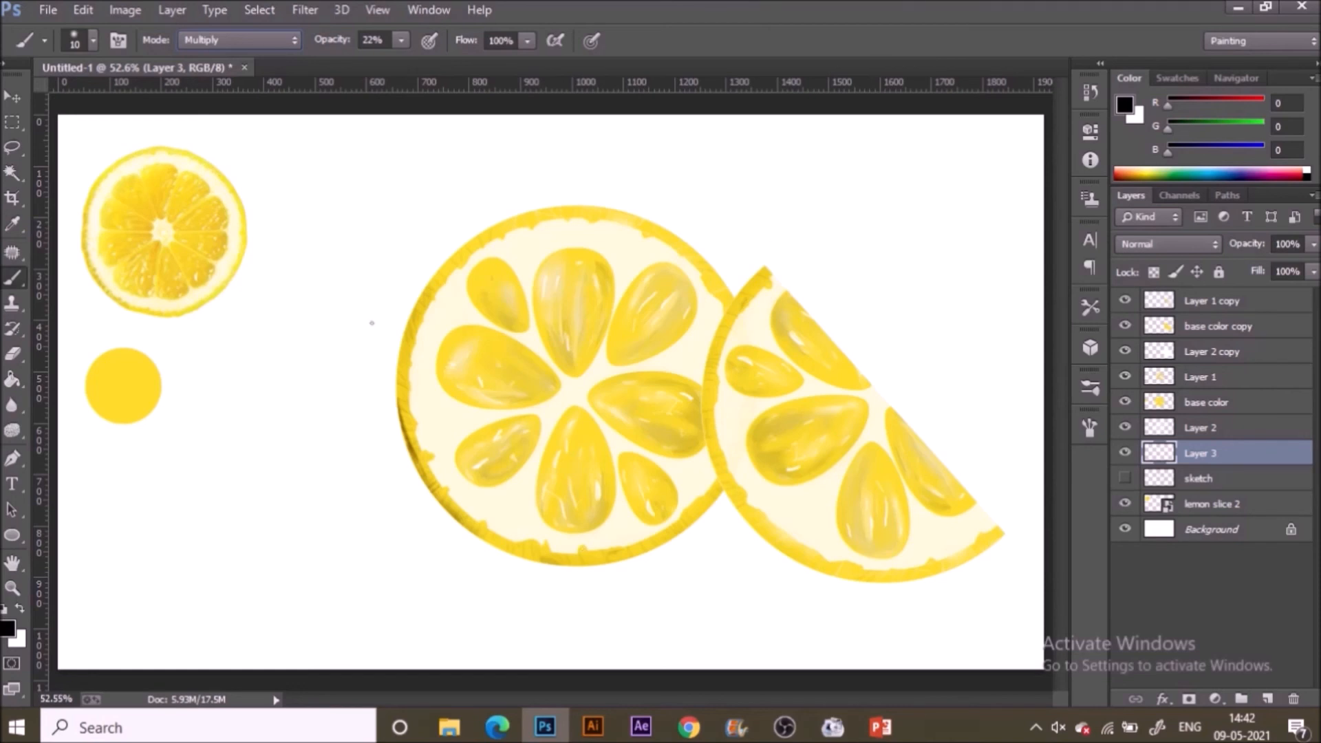
Enlarge the brush to 70 px and paint a soft shadow beneath the full slice's lower edge on Layer 3.
key("s")
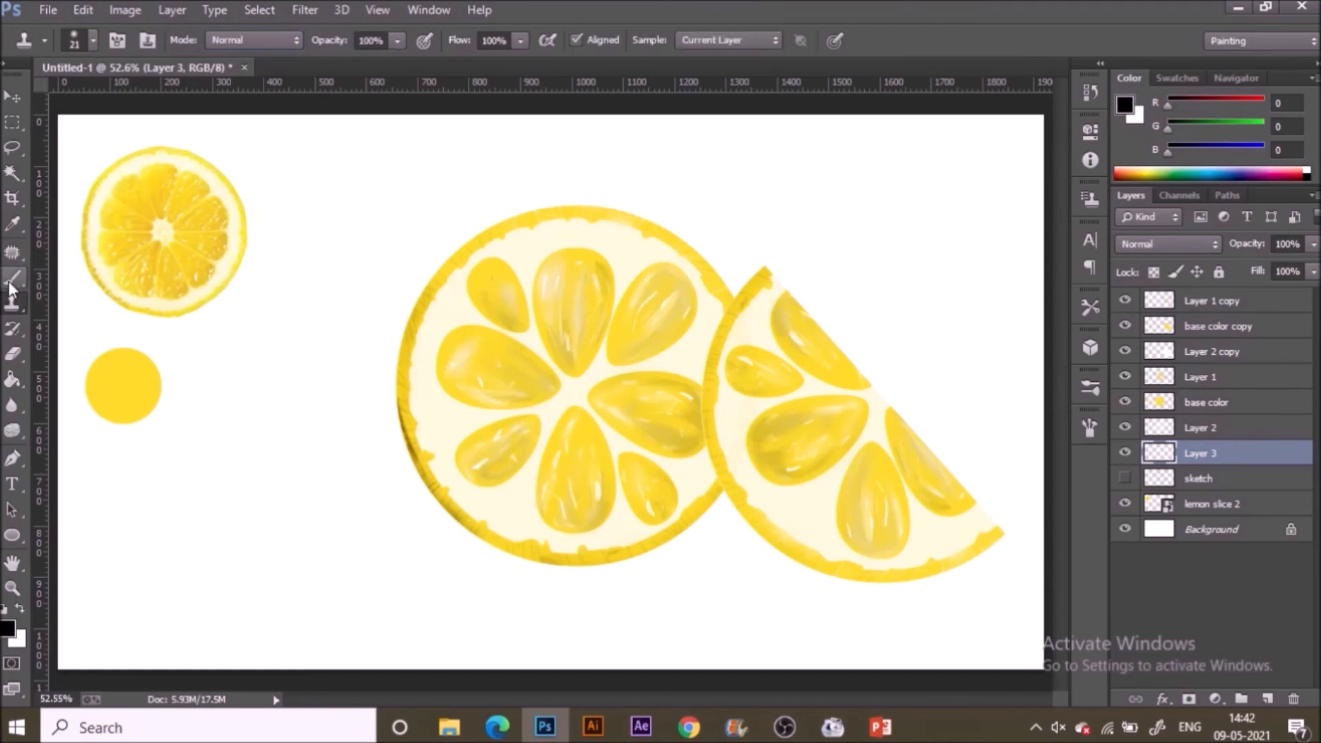
left_click(11, 279)
key("bracketright")
key("bracketright")
key("bracketright")
key("bracketright")
key("bracketright")
key("bracketright")
key("bracketright")
key("bracketright")
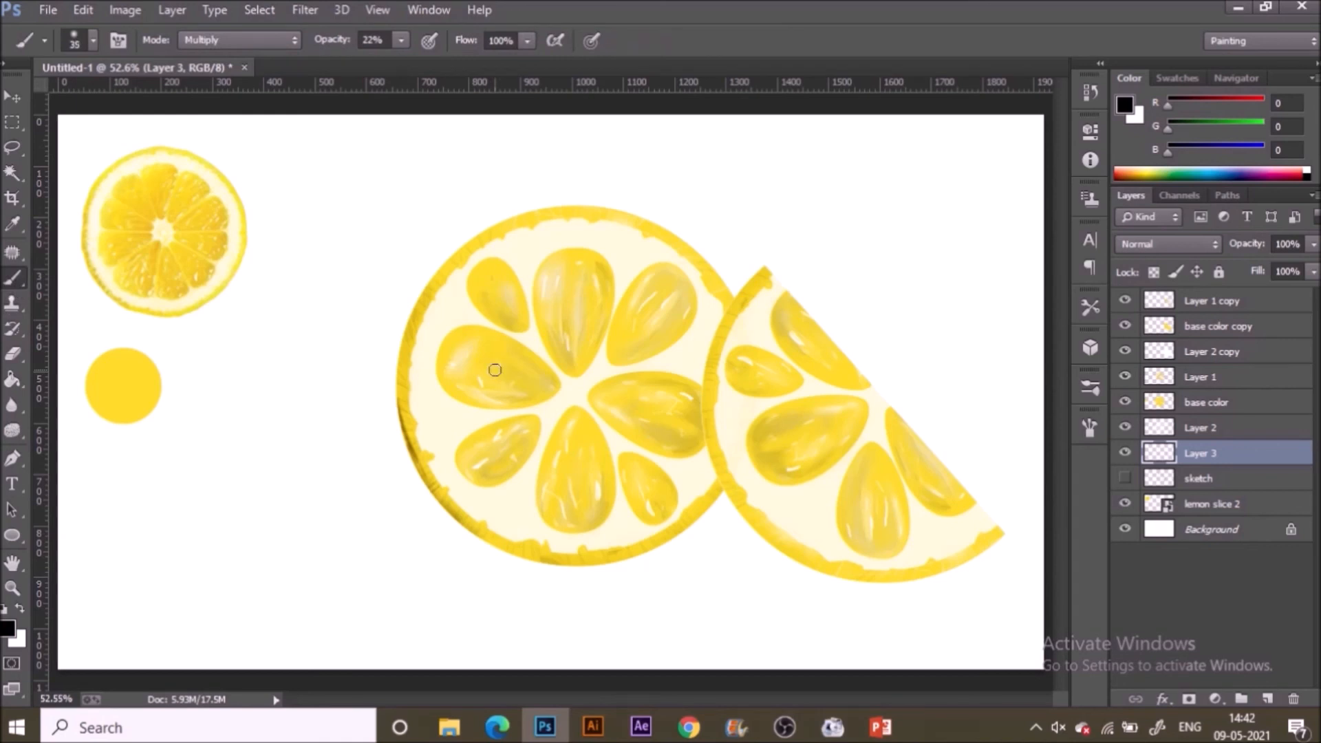
key("bracketleft")
key("bracketleft")
left_click_drag(617, 558, 708, 539)
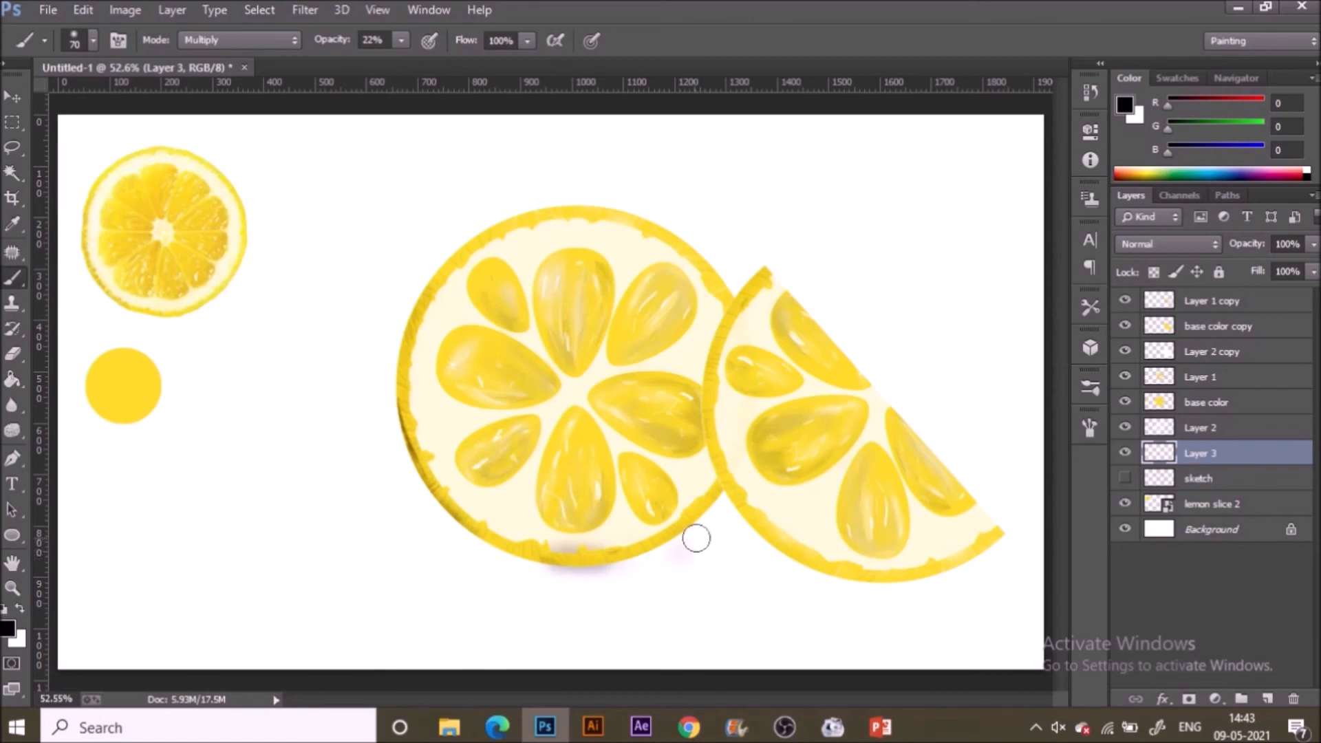
Load the base color layer's outline as a selection and fill it with white on Layer 2.
left_click(1171, 421)
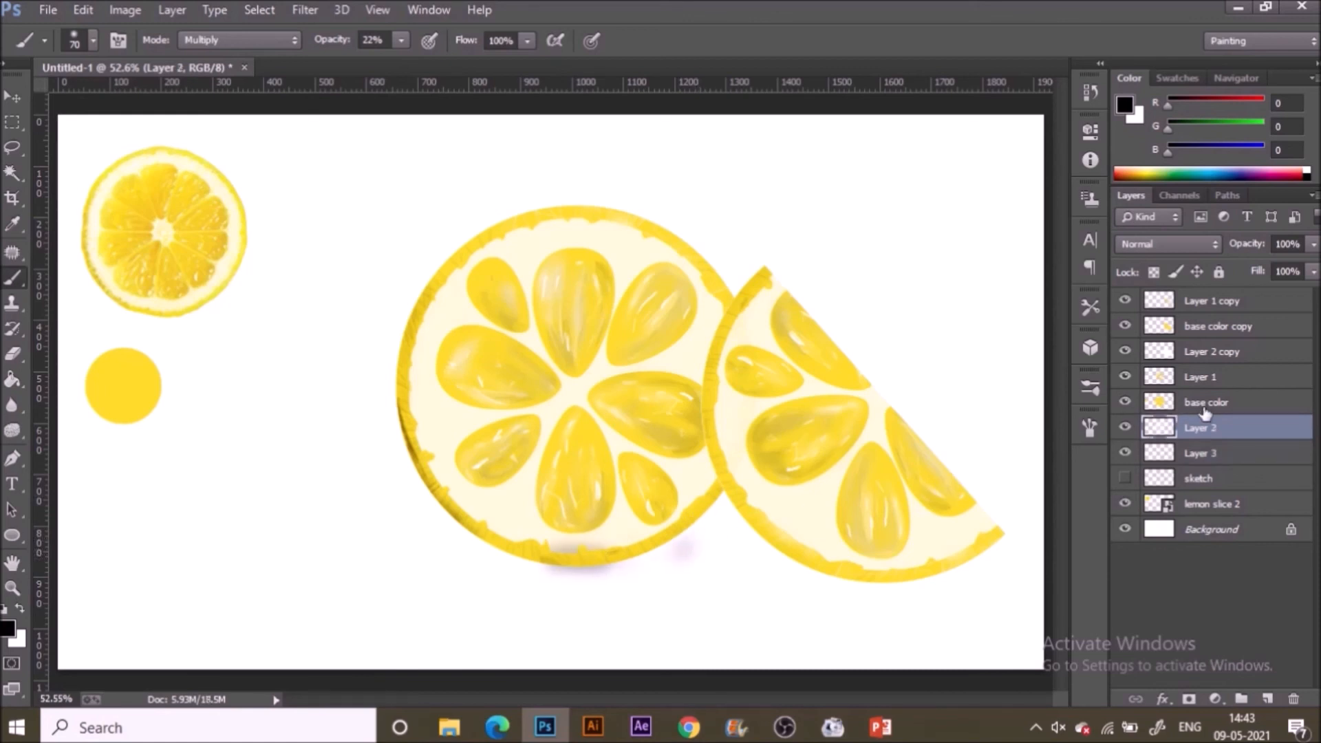
left_click(1167, 404, "ctrl")
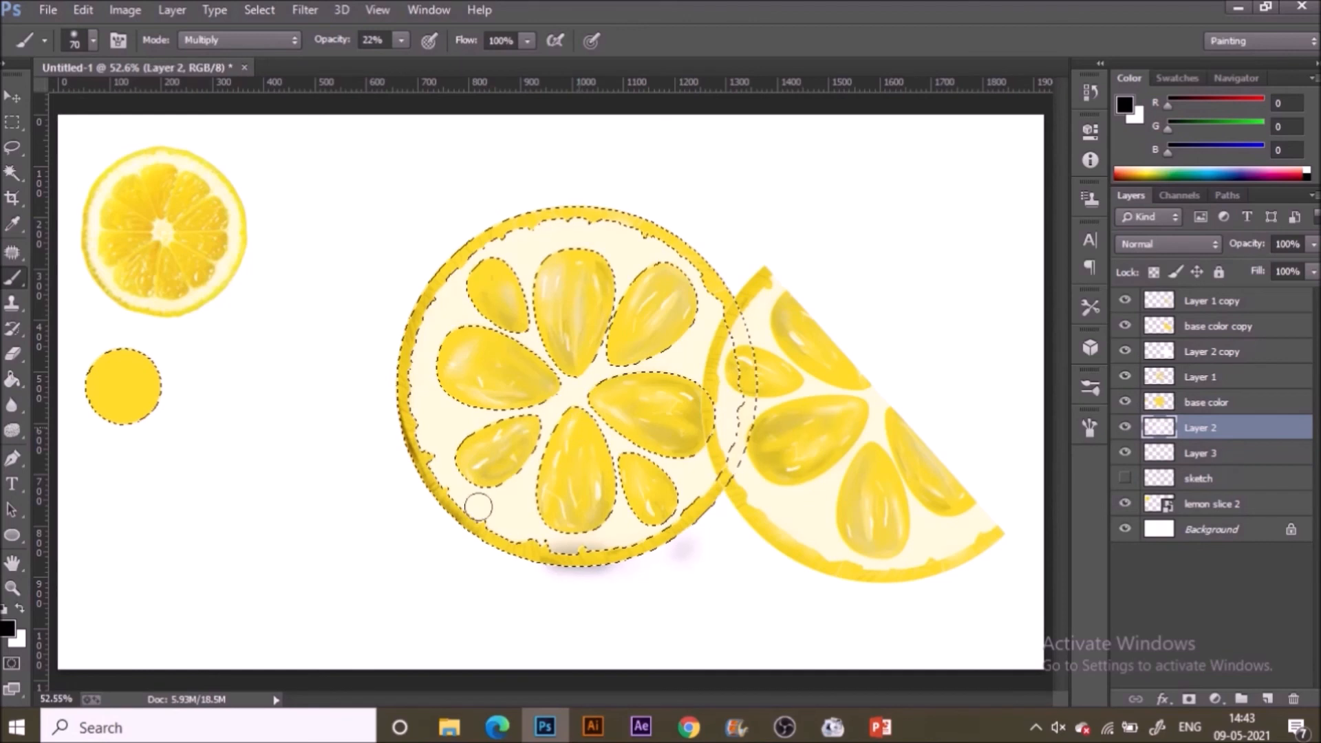
key("x")
key("g")
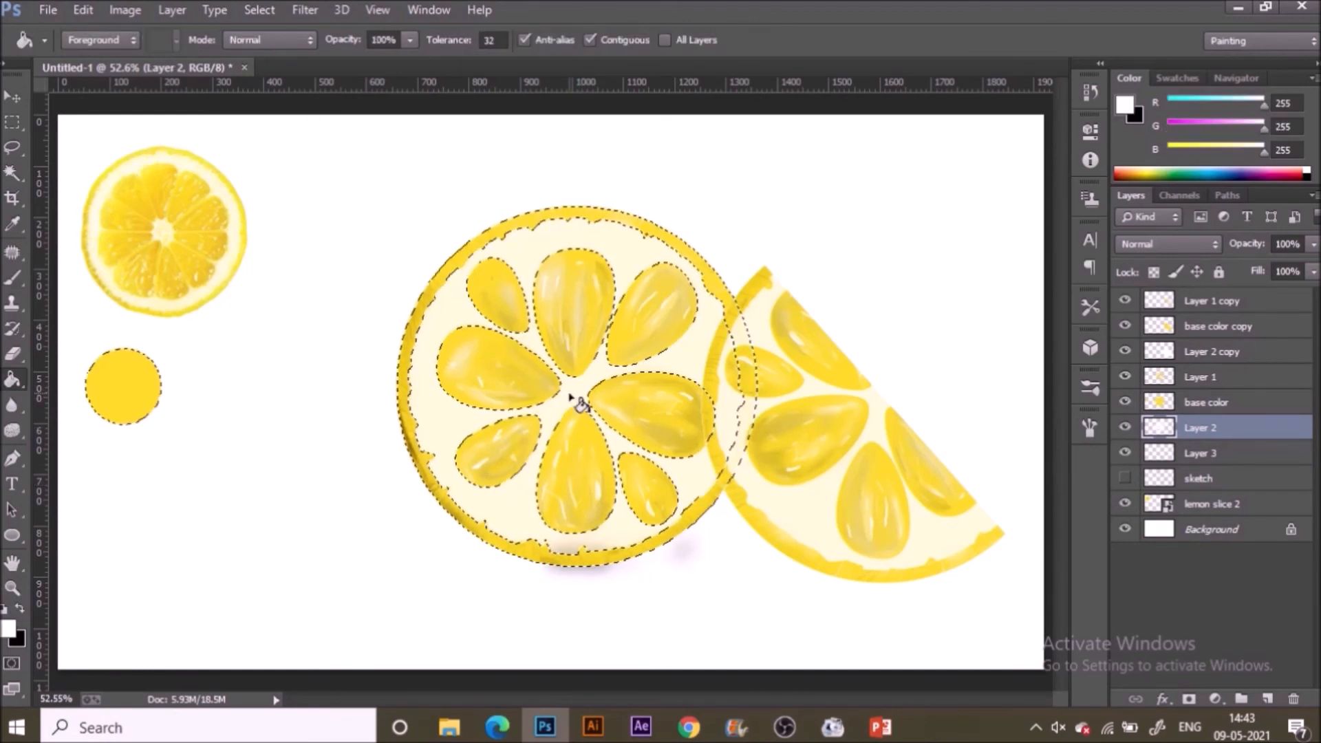
key("ctrl+d")
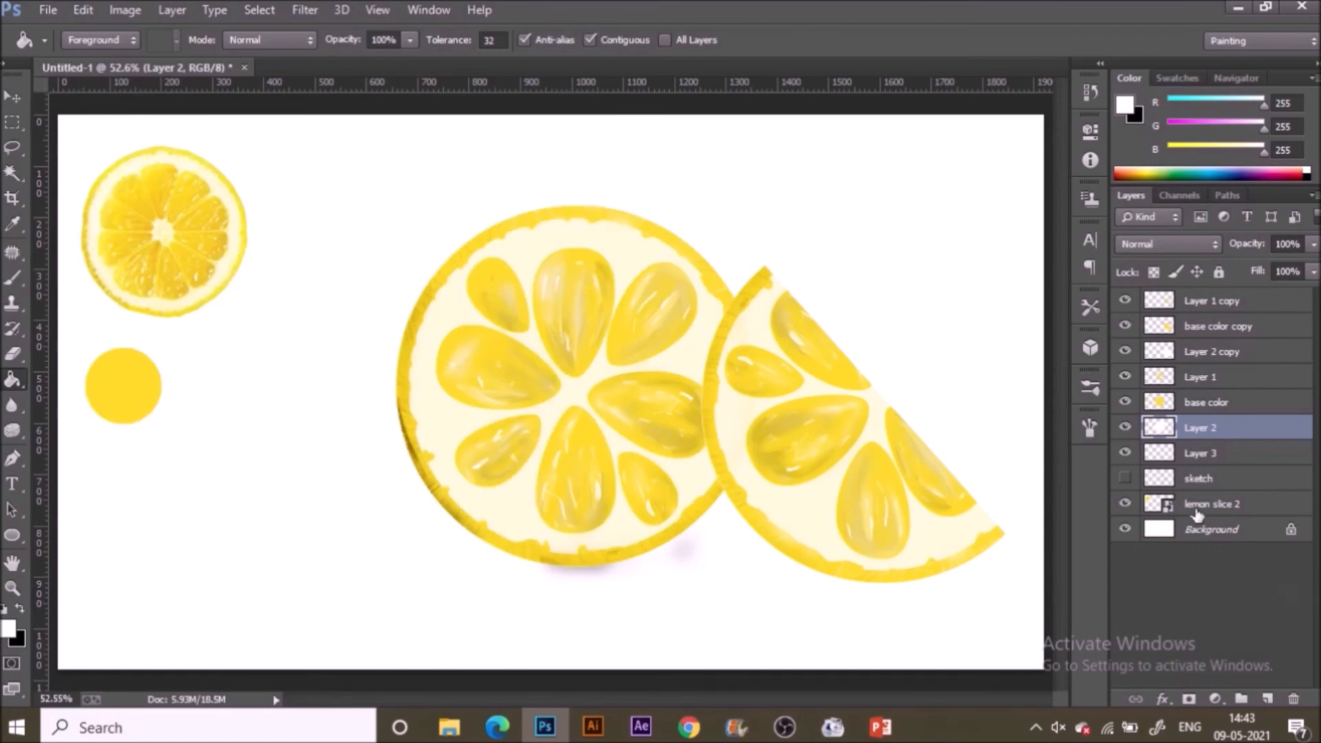
On Layer 3, paint a faint black shadow around the full slice's left and lower-left edge.
left_click(1210, 454)
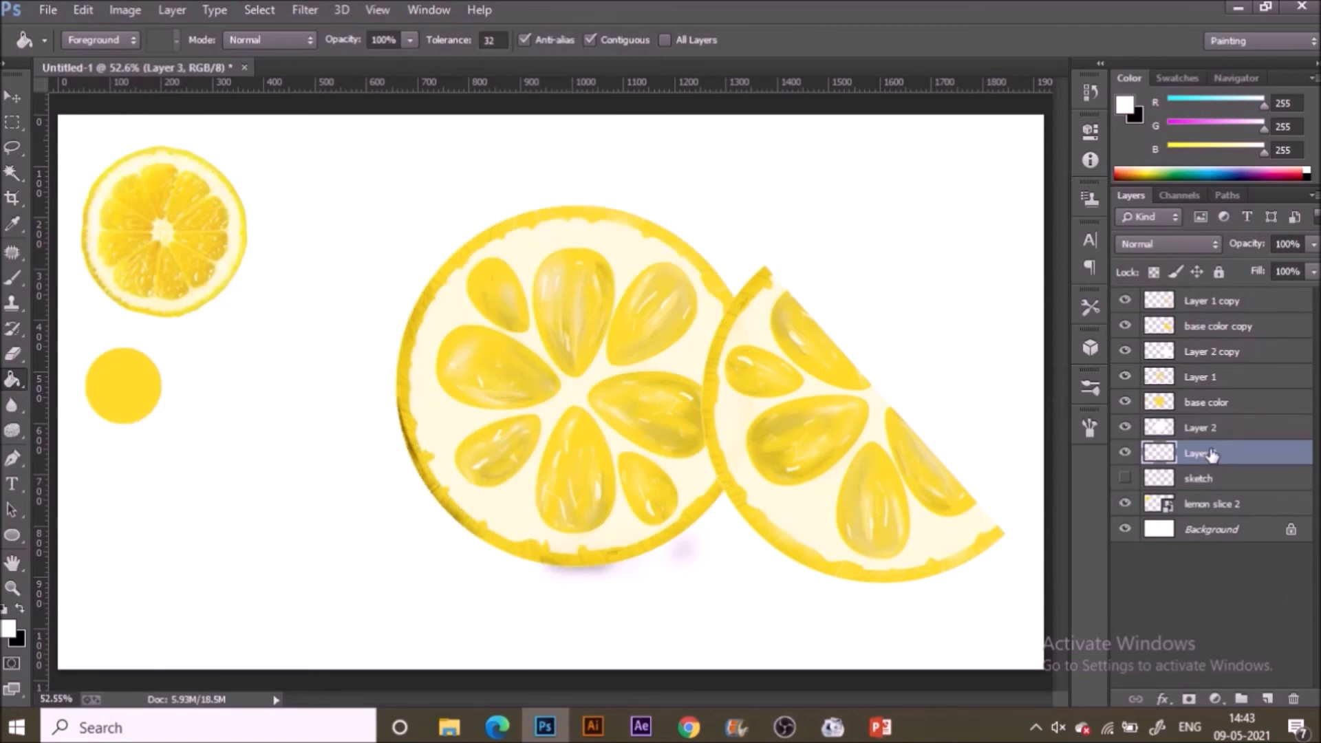
key("b")
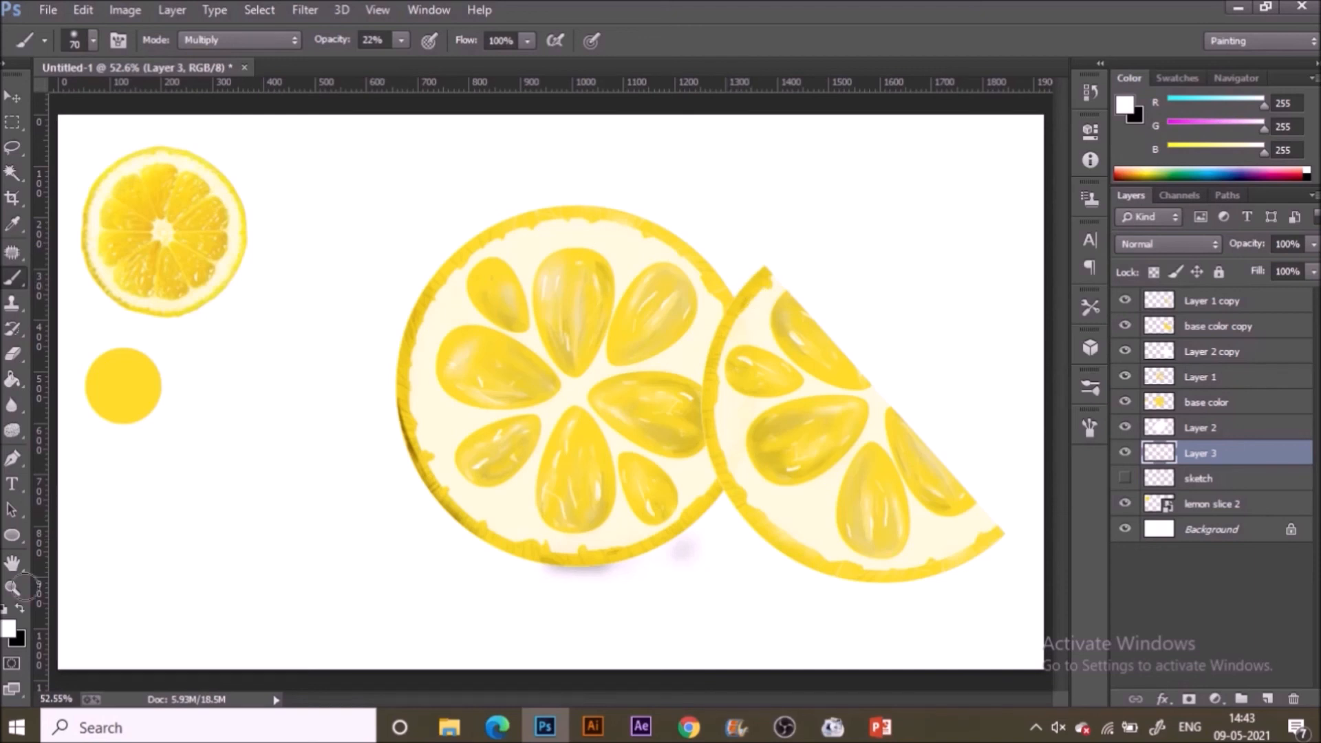
left_click(20, 609)
left_click(513, 239)
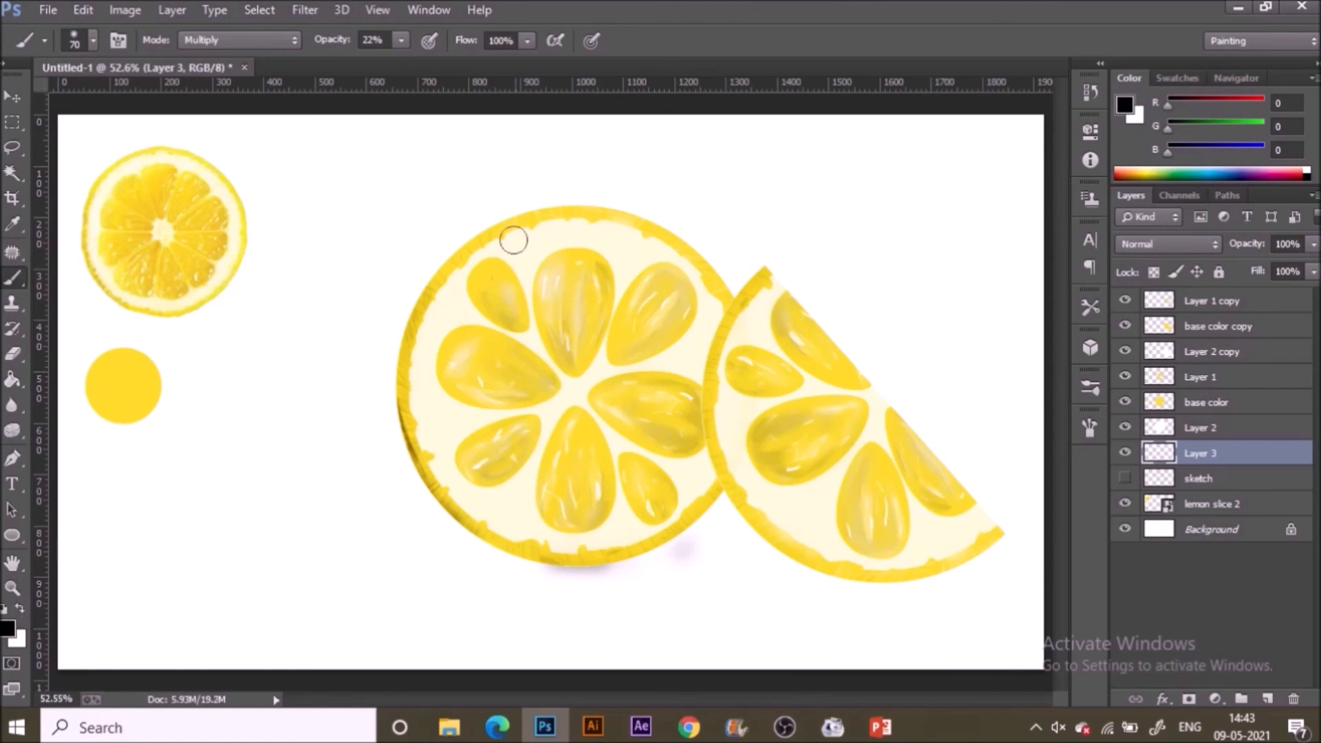
left_click_drag(455, 249, 420, 282)
mouse_move(400, 416)
left_mouse_down()
mouse_move(404, 451)
mouse_move(457, 514)
mouse_move(493, 530)
left_mouse_up()
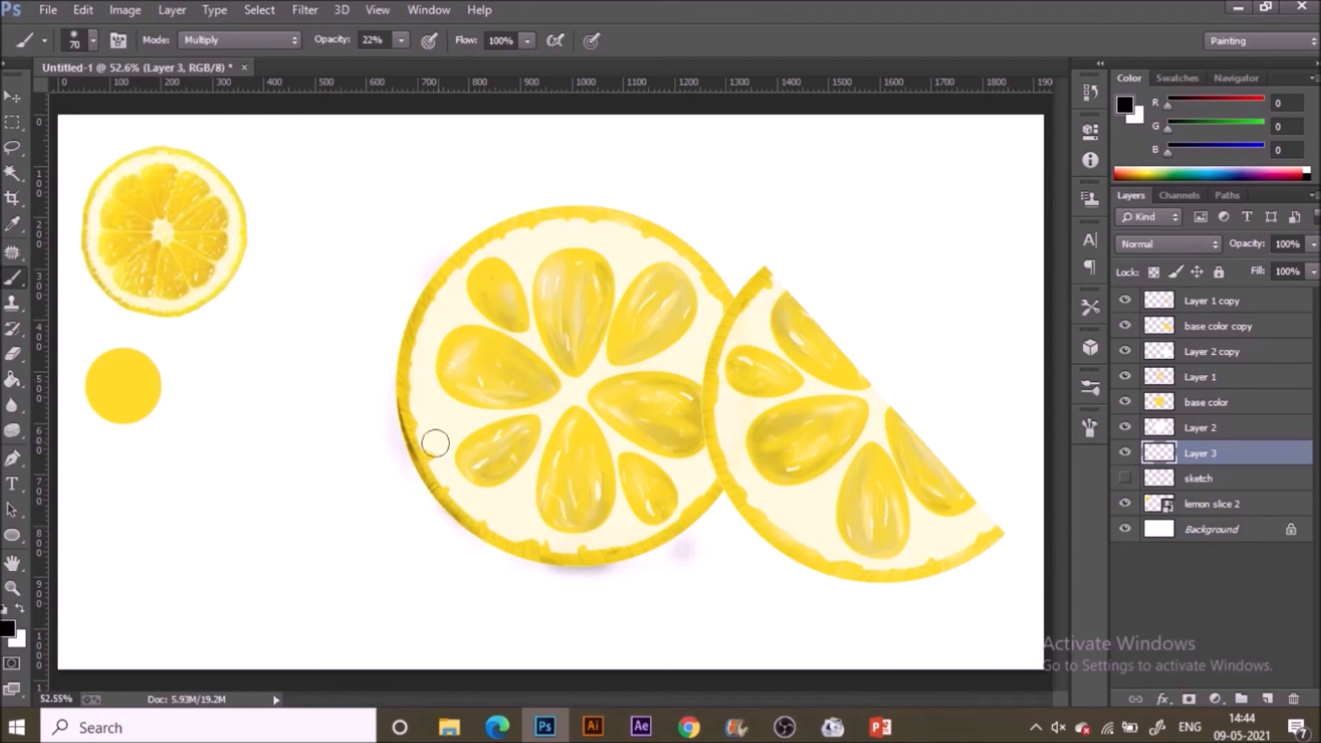
left_click_drag(399, 331, 432, 273)
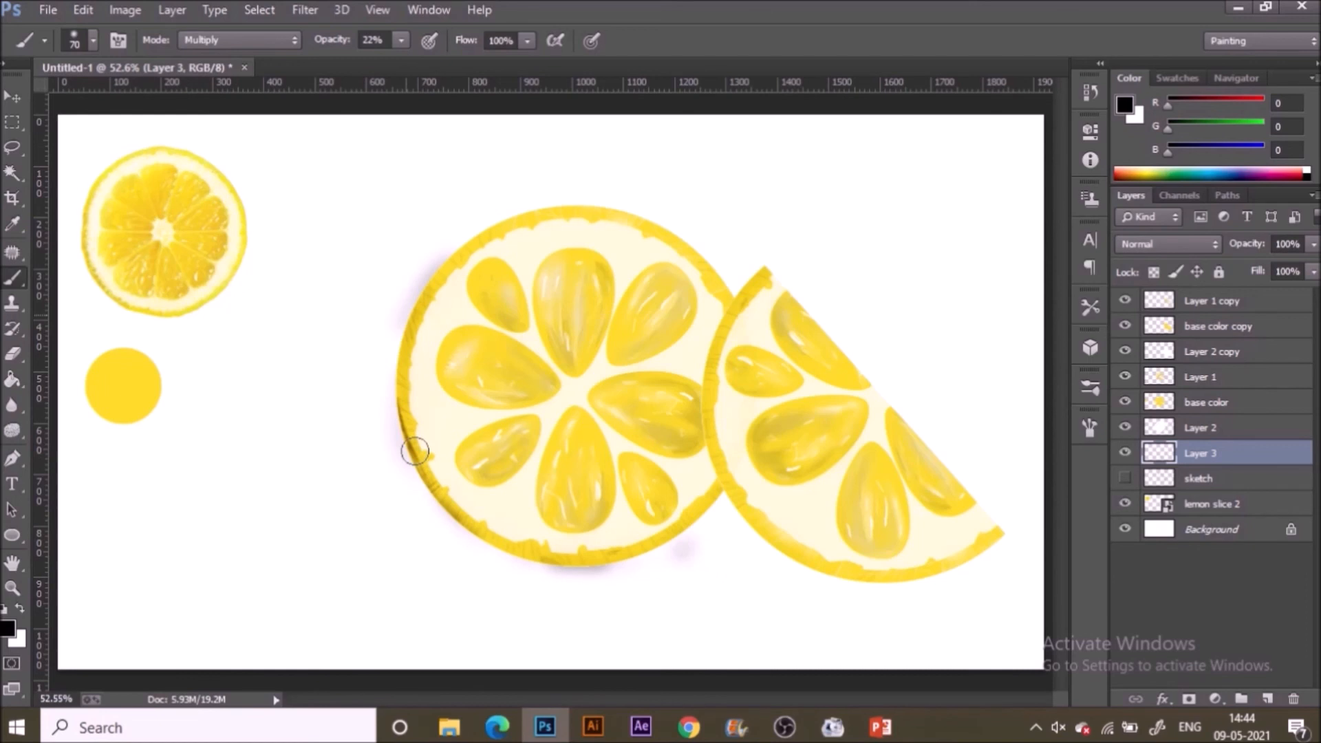
Paint a faint shadow in the upper notch where the two slices meet, undoing and redrawing the first stroke.
left_click_drag(731, 286, 735, 274)
key("ctrl+z")
left_click_drag(760, 278, 727, 292)
Lower the brush opacity to 12% and build up shadows beneath the half slice, between the slices and under the full slice.
left_click_drag(401, 40, 391, 61)
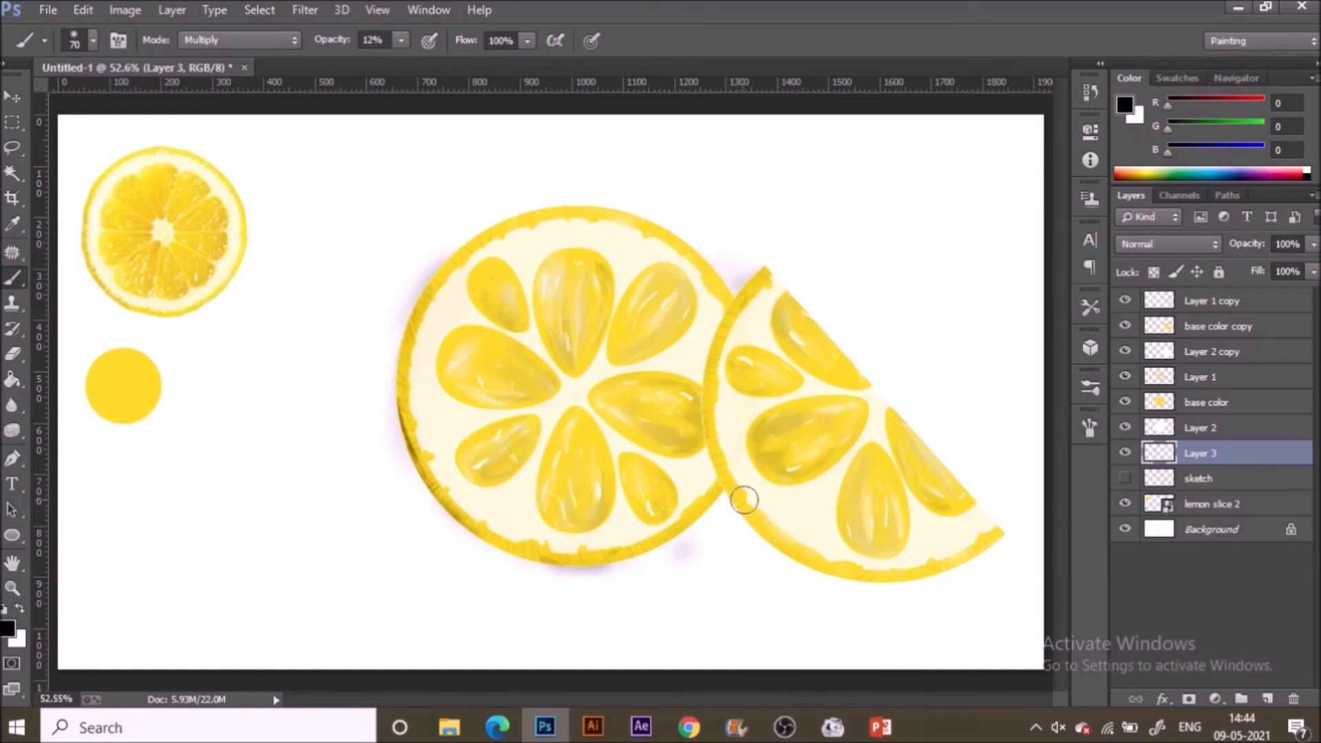
mouse_move(787, 548)
left_mouse_down()
mouse_move(864, 583)
mouse_move(827, 603)
mouse_move(856, 578)
mouse_move(972, 569)
left_mouse_up()
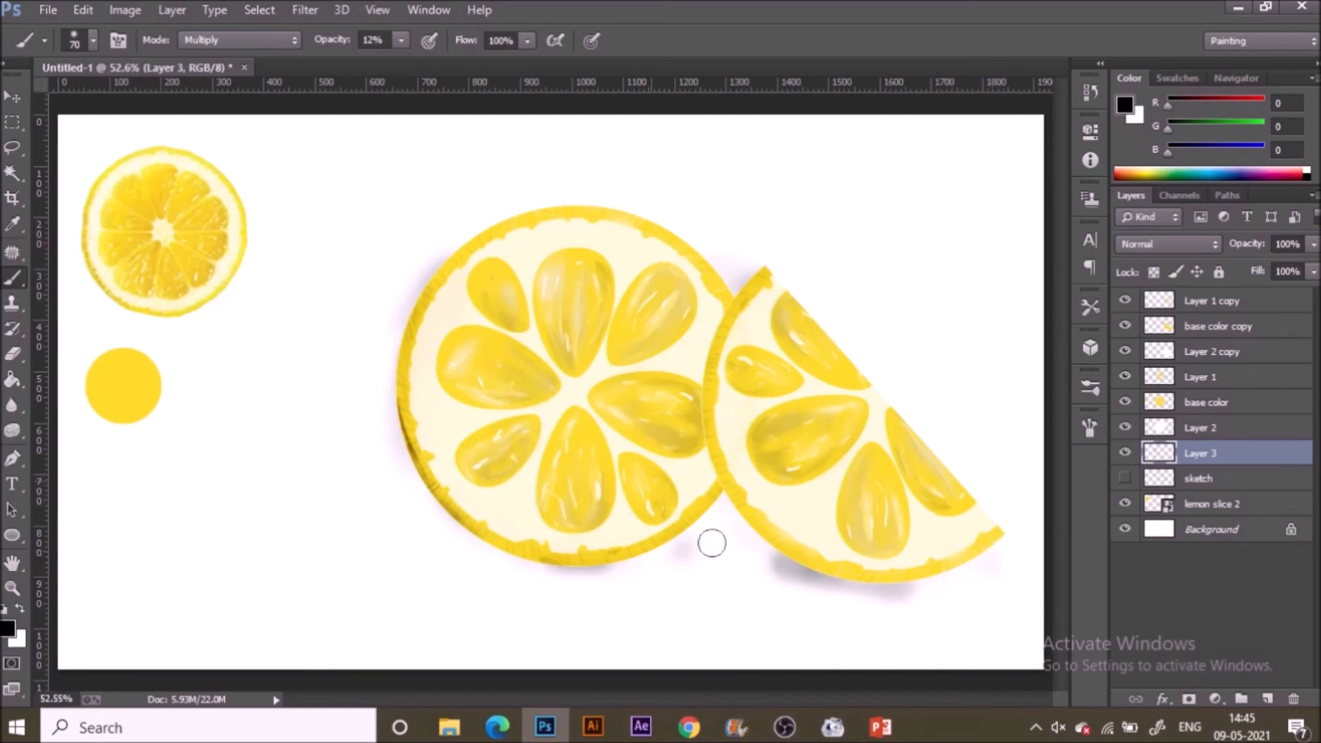
mouse_move(732, 509)
left_mouse_down()
mouse_move(652, 541)
mouse_move(678, 560)
mouse_move(659, 543)
left_mouse_up()
mouse_move(748, 550)
left_mouse_down()
mouse_move(793, 556)
mouse_move(772, 556)
mouse_move(791, 558)
mouse_move(789, 576)
mouse_move(763, 568)
mouse_move(891, 603)
mouse_move(945, 590)
mouse_move(898, 585)
mouse_move(957, 581)
mouse_move(954, 558)
mouse_move(1023, 581)
left_mouse_up()
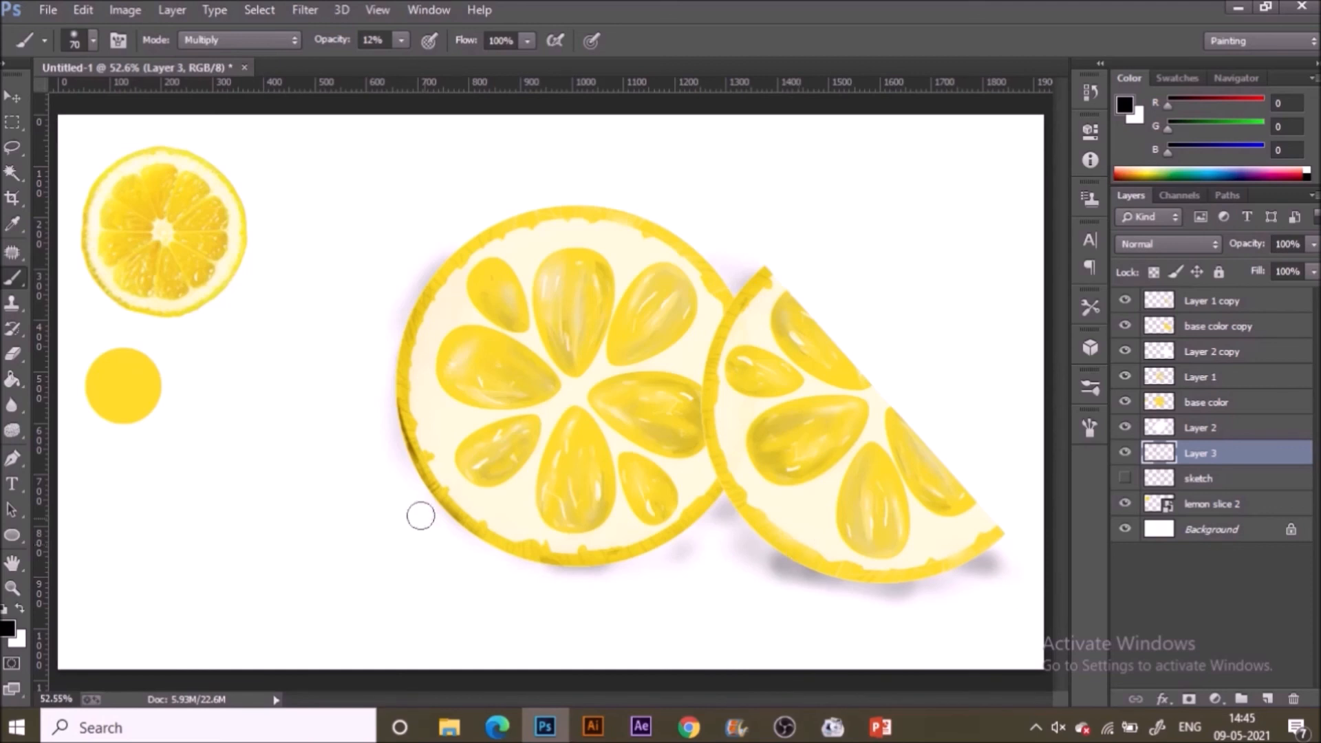
mouse_move(643, 551)
left_mouse_down()
mouse_move(741, 533)
mouse_move(555, 551)
mouse_move(752, 559)
mouse_move(445, 495)
mouse_move(562, 568)
mouse_move(500, 513)
left_mouse_up()
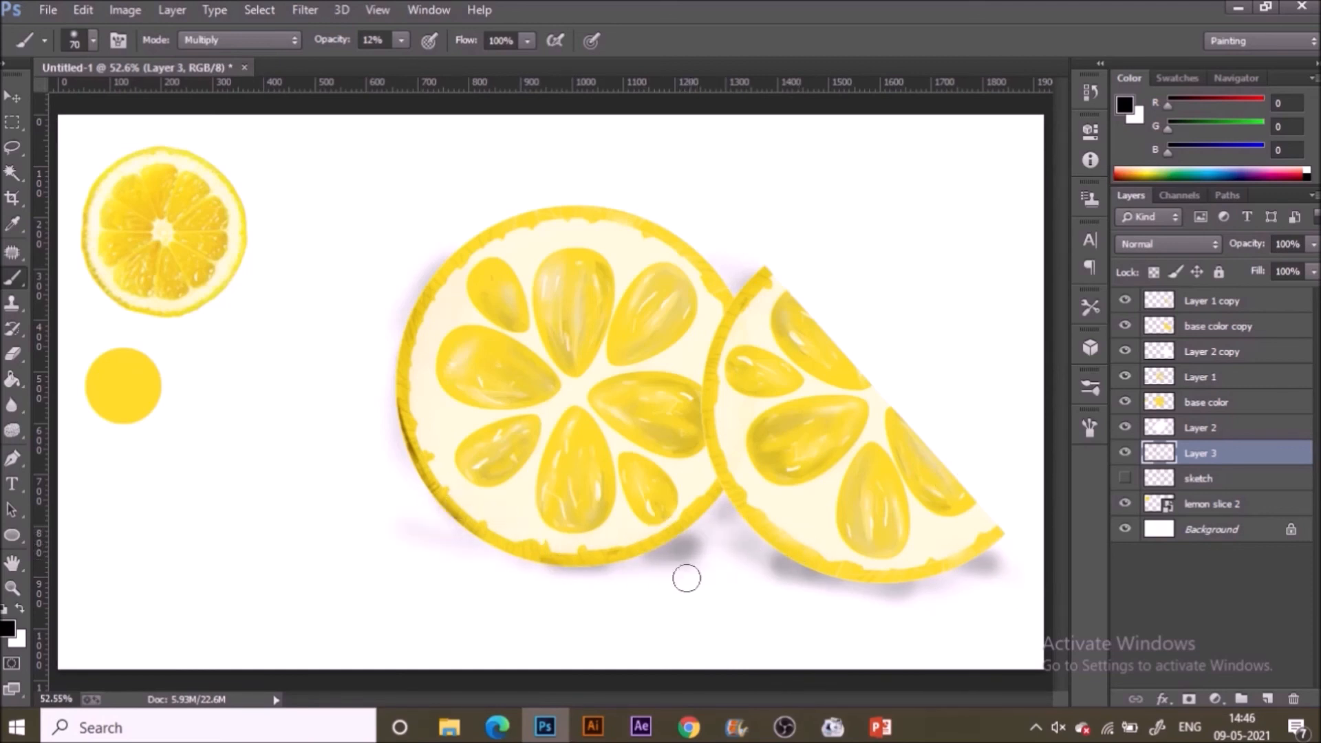
Sample white from the background, set the brush mode to Normal and soften the shadows beneath the slices.
key("i")
left_click(554, 266)
left_click(764, 179)
key("b")
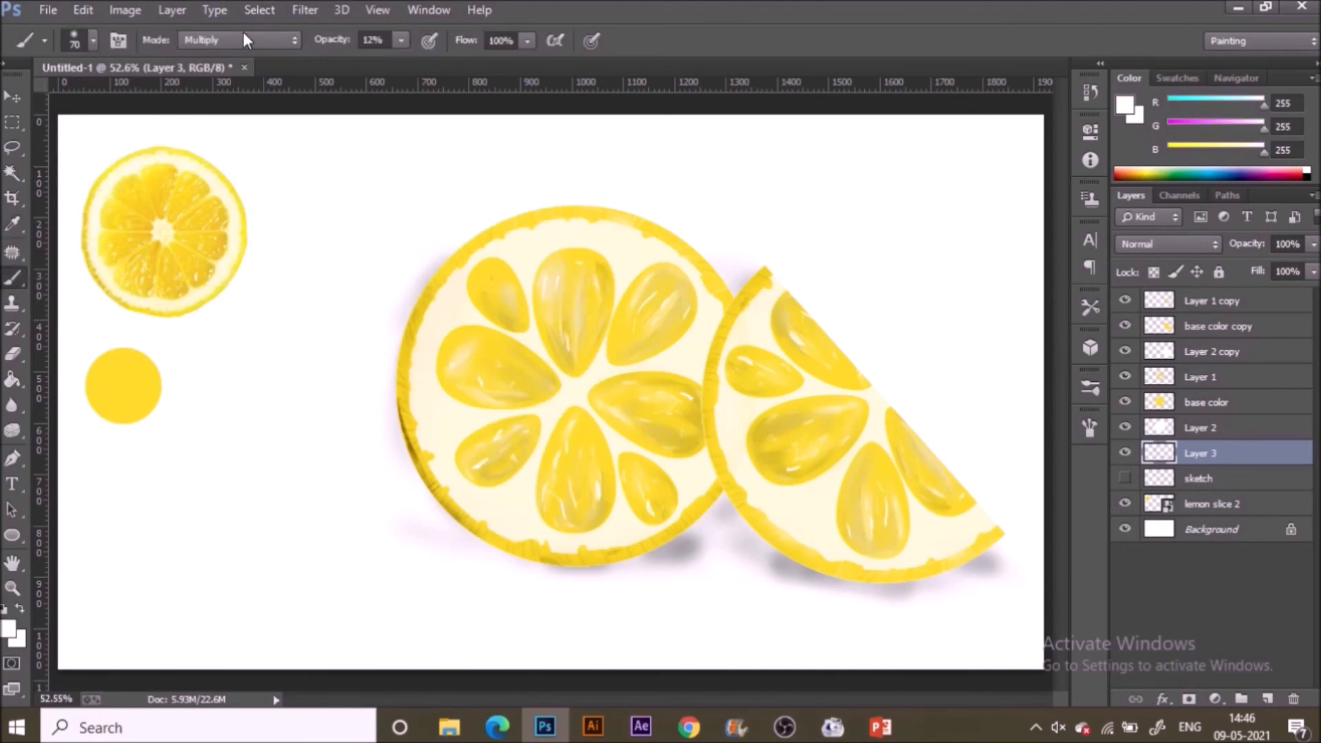
left_click(241, 39)
left_click(258, 57)
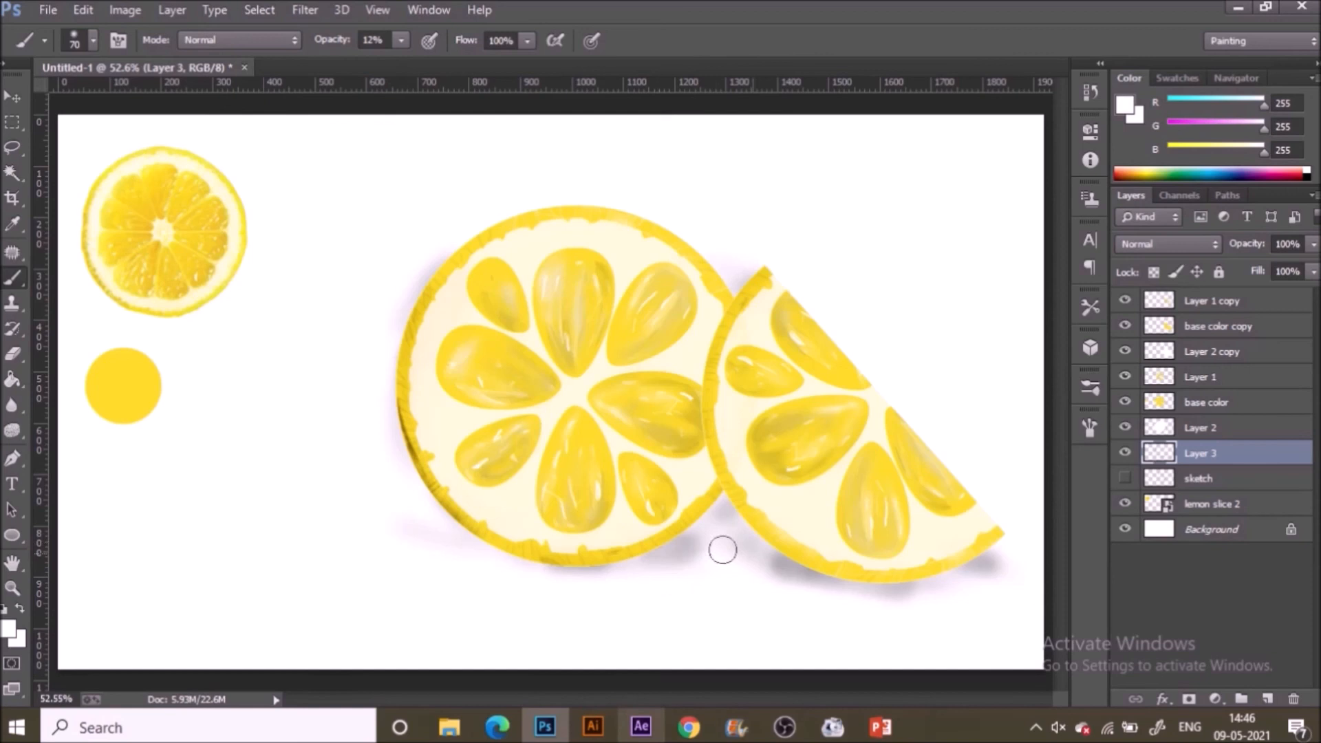
left_click_drag(749, 544, 896, 591)
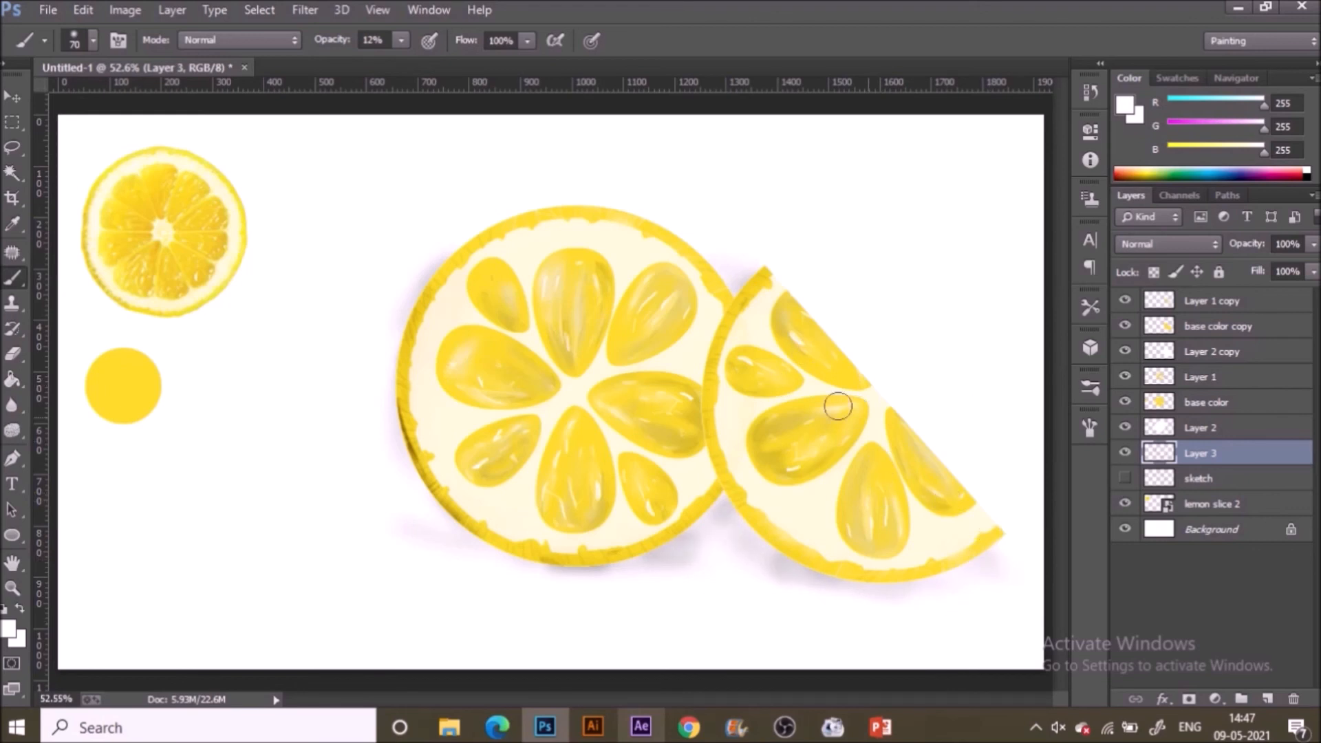
On Layer 1 copy, paint a white highlight along the upper segment's cut edge with a 15 px brush at 66% opacity.
left_click(1212, 301)
left_click(402, 40)
left_click_drag(400, 64, 454, 63)
key("bracketleft")
key("bracketleft")
key("bracketleft")
key("bracketleft")
key("bracketleft")
key("bracketleft")
key("bracketleft")
key("bracketleft")
key("bracketleft")
left_click(1091, 390)
left_click(1091, 390)
left_click_drag(775, 295, 859, 384)
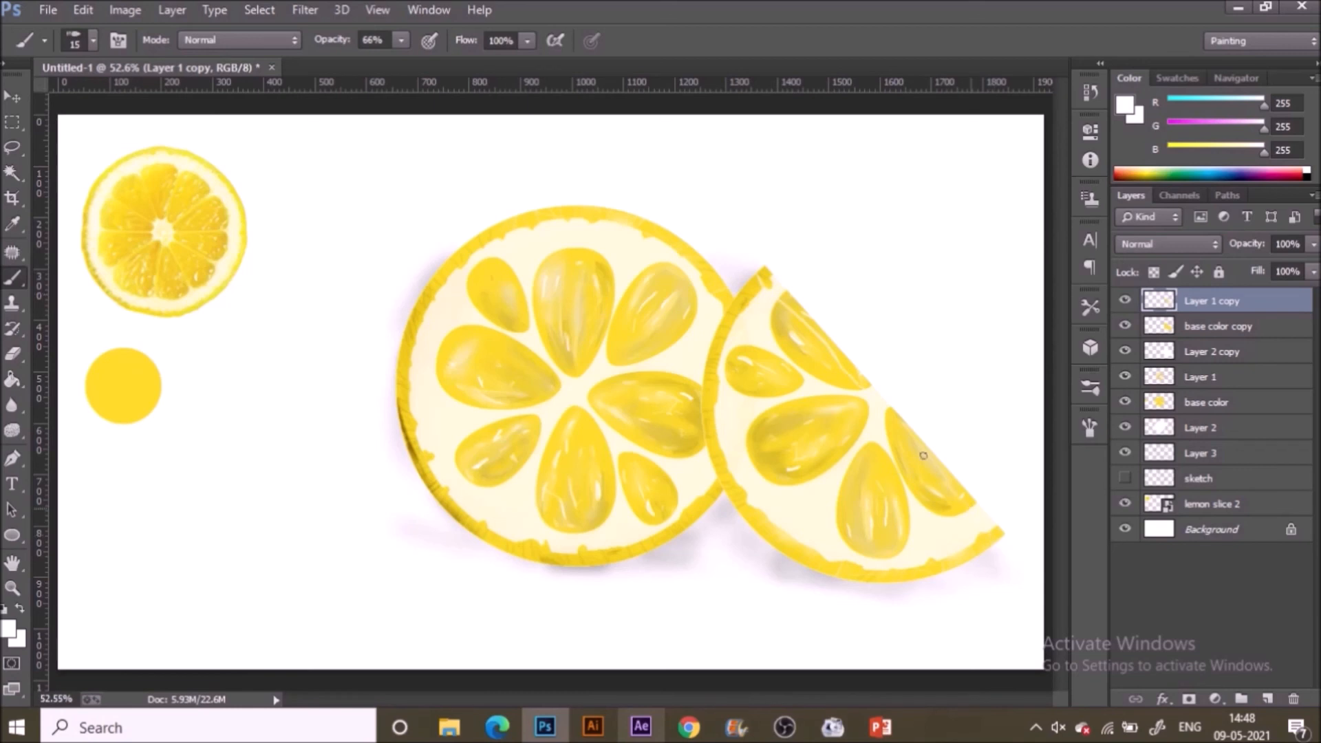